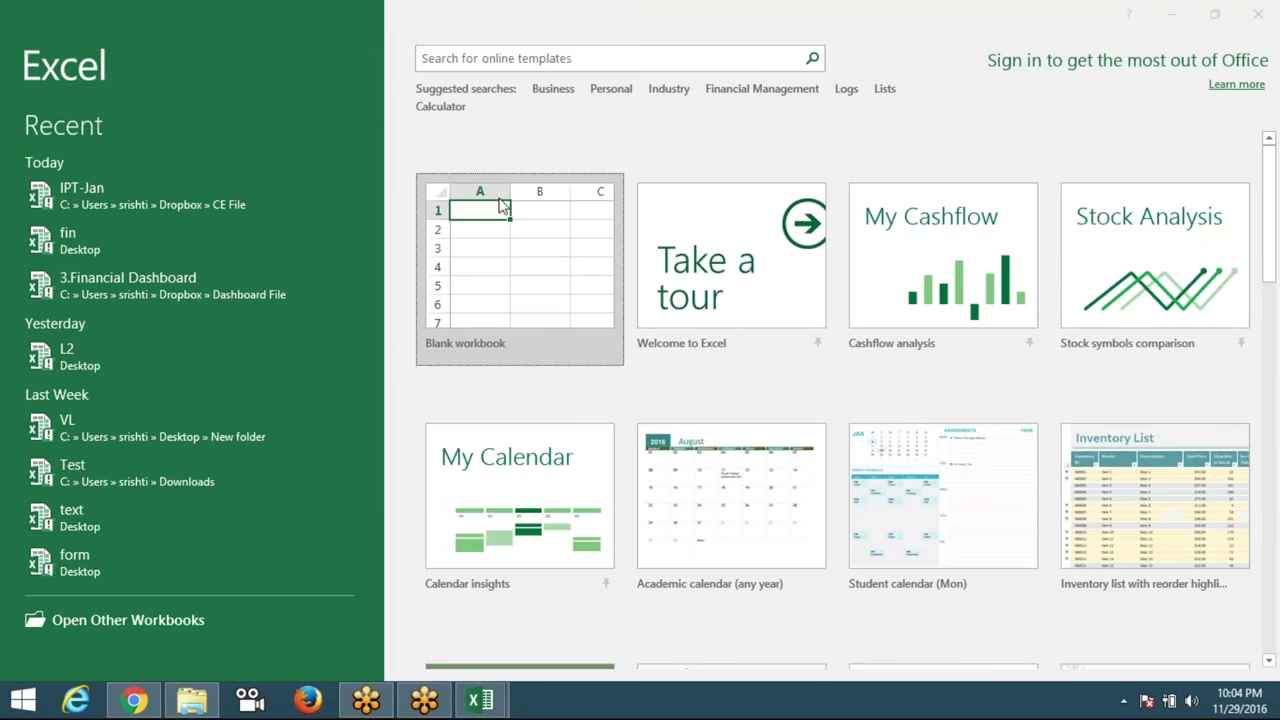
Create a new blank workbook, Book1, from the Excel start screen.
left_click(514, 206)
left_click(514, 200)
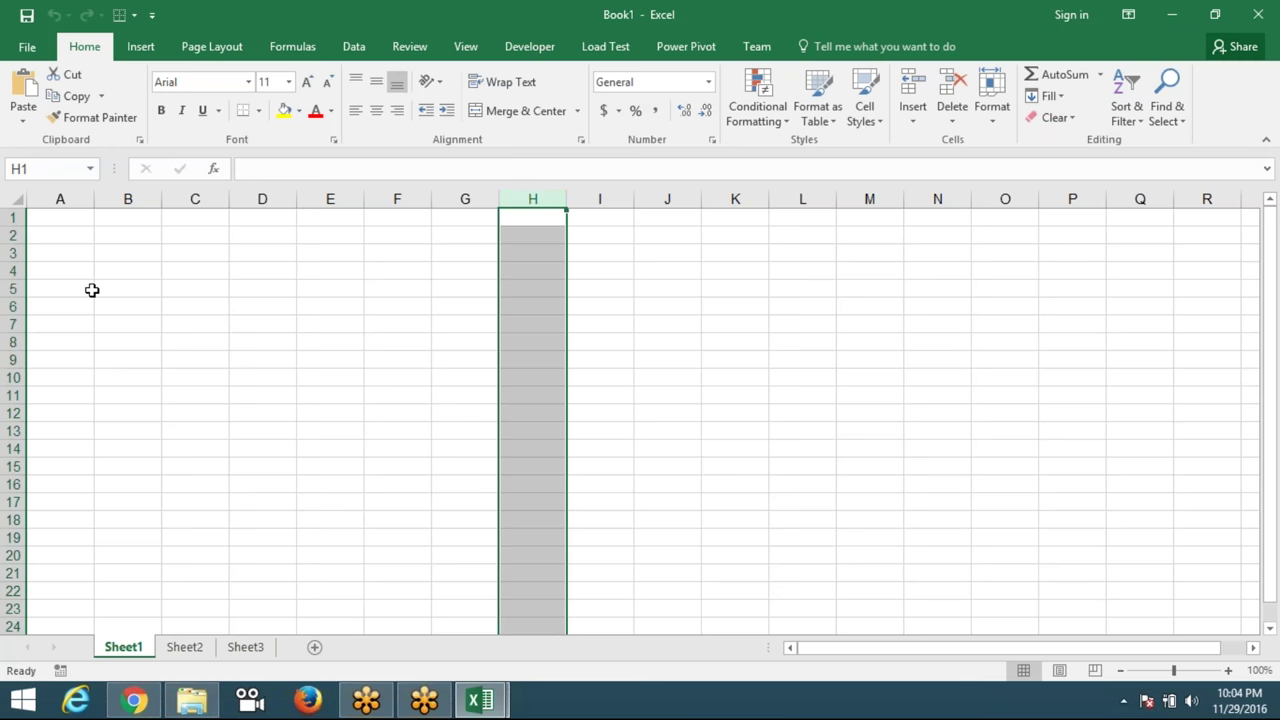
Select a few cell ranges on Sheet1, including F1:H6, then settle on the empty Sheet2.
left_click_drag(90, 279, 354, 571)
mouse_move(417, 240)
left_mouse_down()
mouse_move(427, 223)
mouse_move(497, 297)
mouse_move(524, 306)
left_mouse_up()
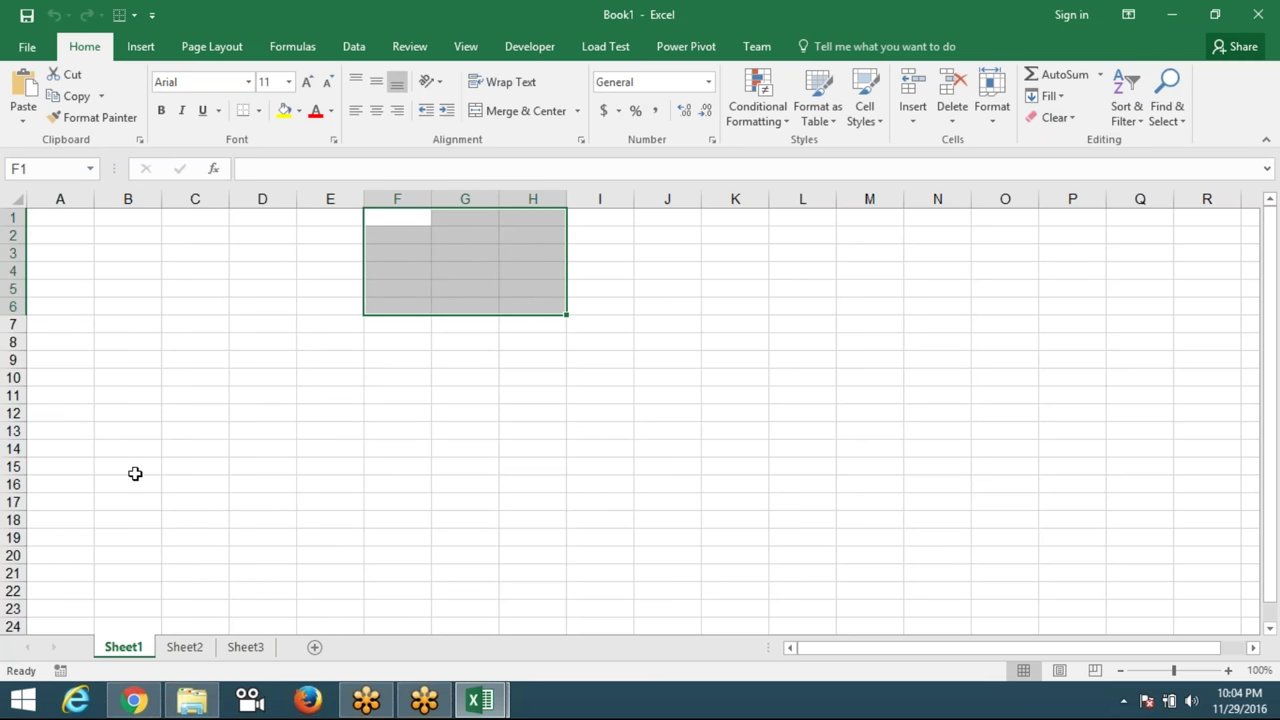
left_click(184, 648)
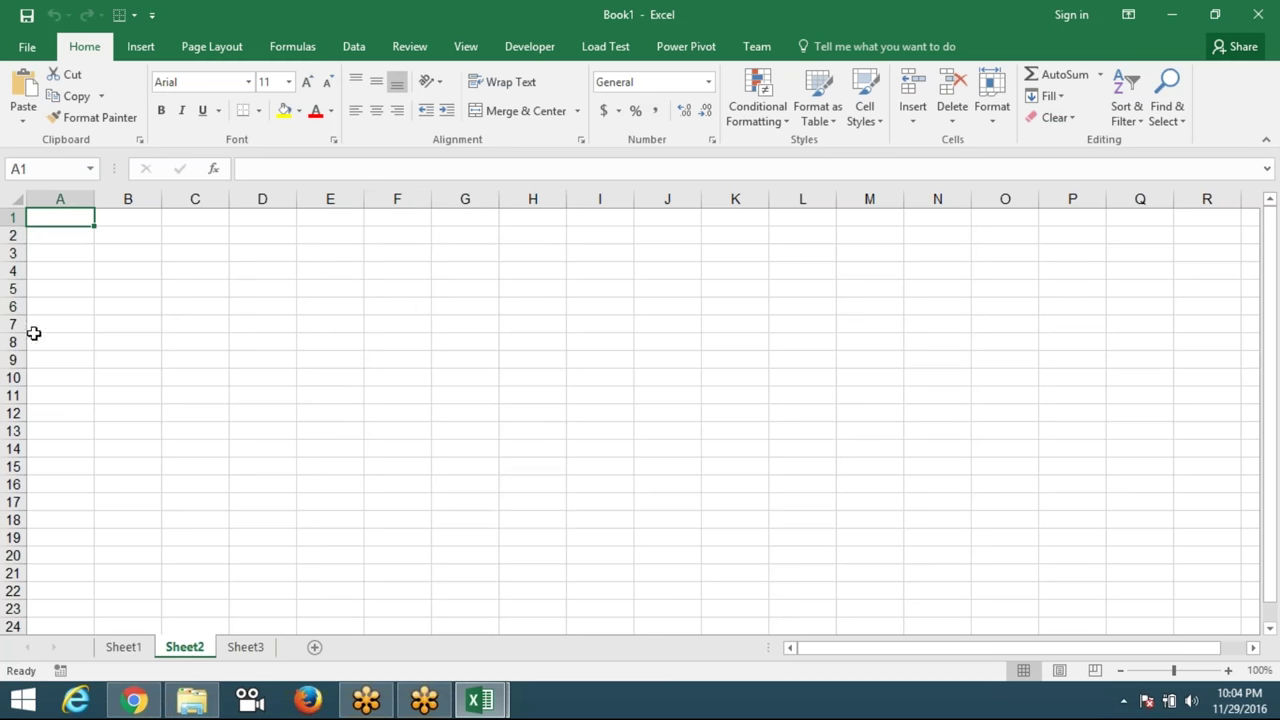
left_click_drag(62, 220, 66, 620)
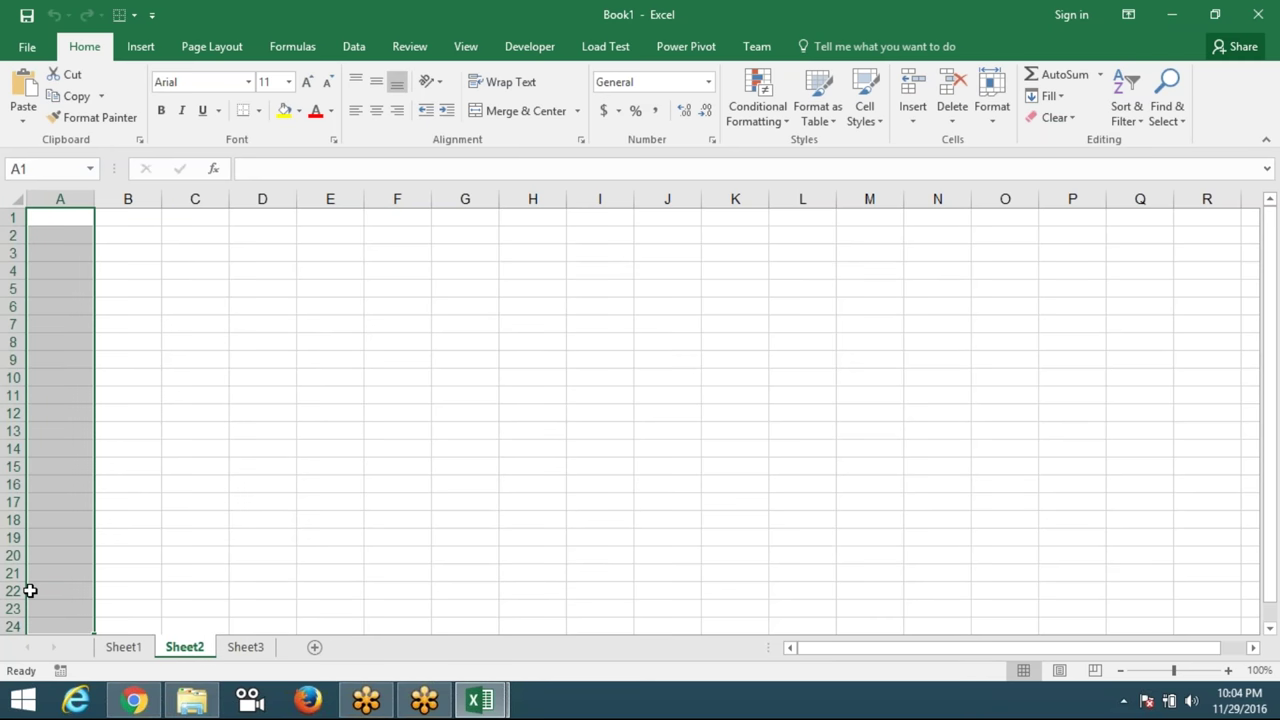
left_click(118, 648)
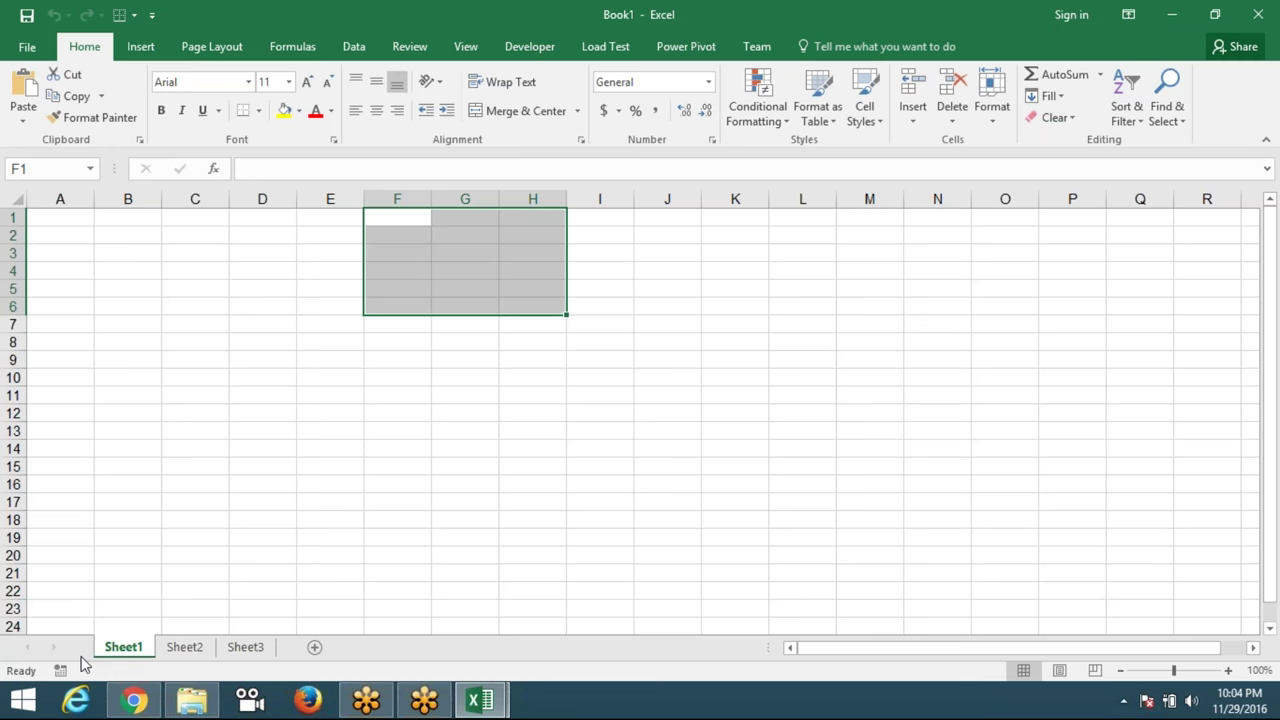
left_click(335, 449)
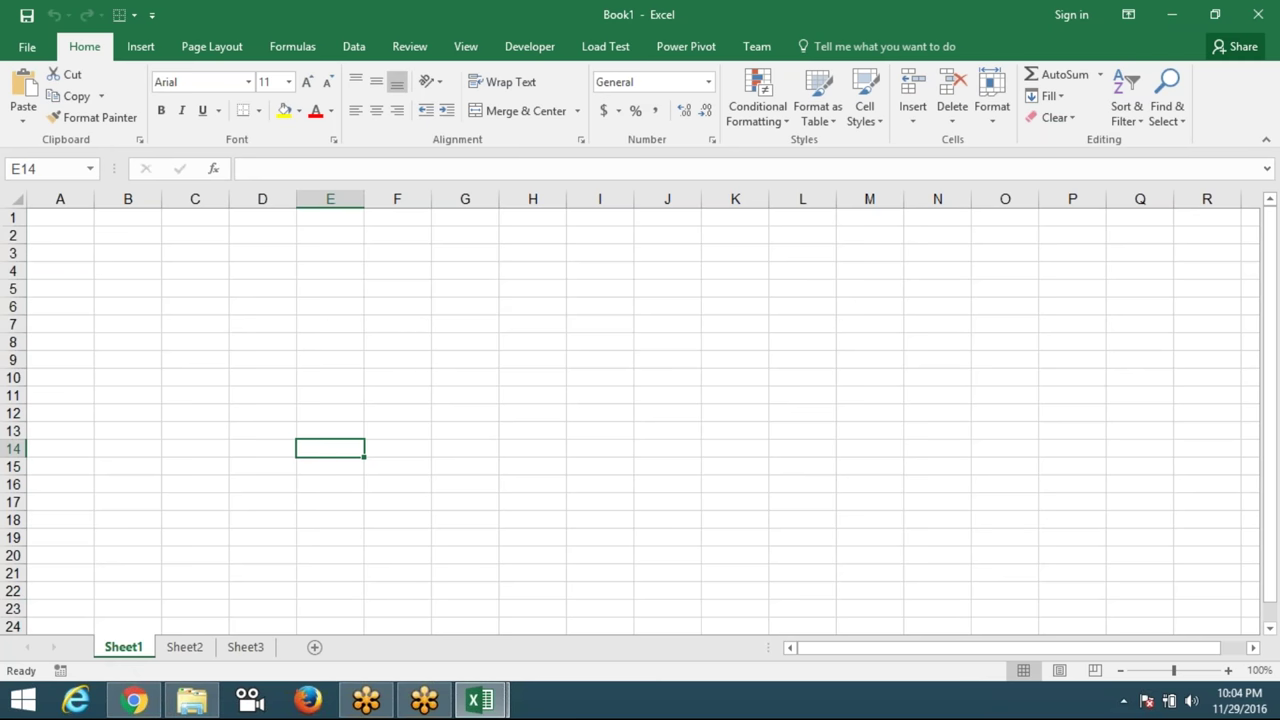
left_click(190, 650)
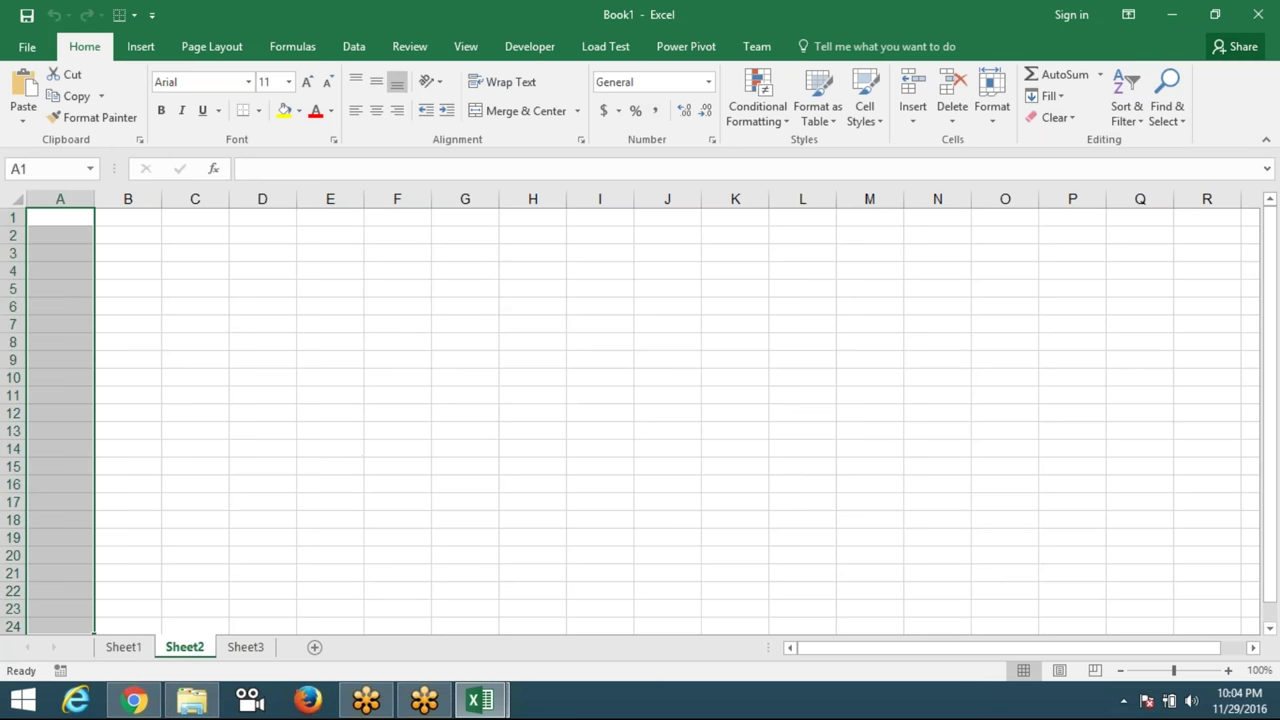
Enter 1, 2 and 3 into cells A1, A2 and A3 of Sheet2.
left_click(60, 226)
type("1")
key("Return")
type("2")
key("Return")
type("3")
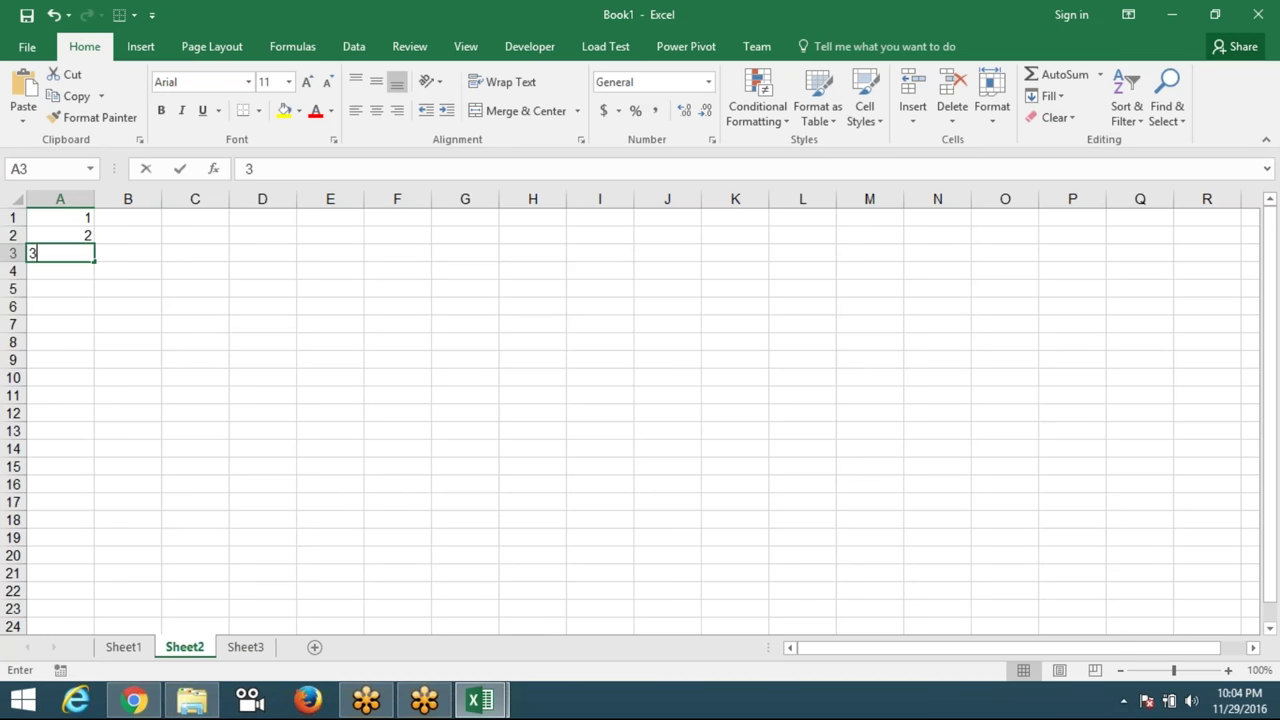
key("Return")
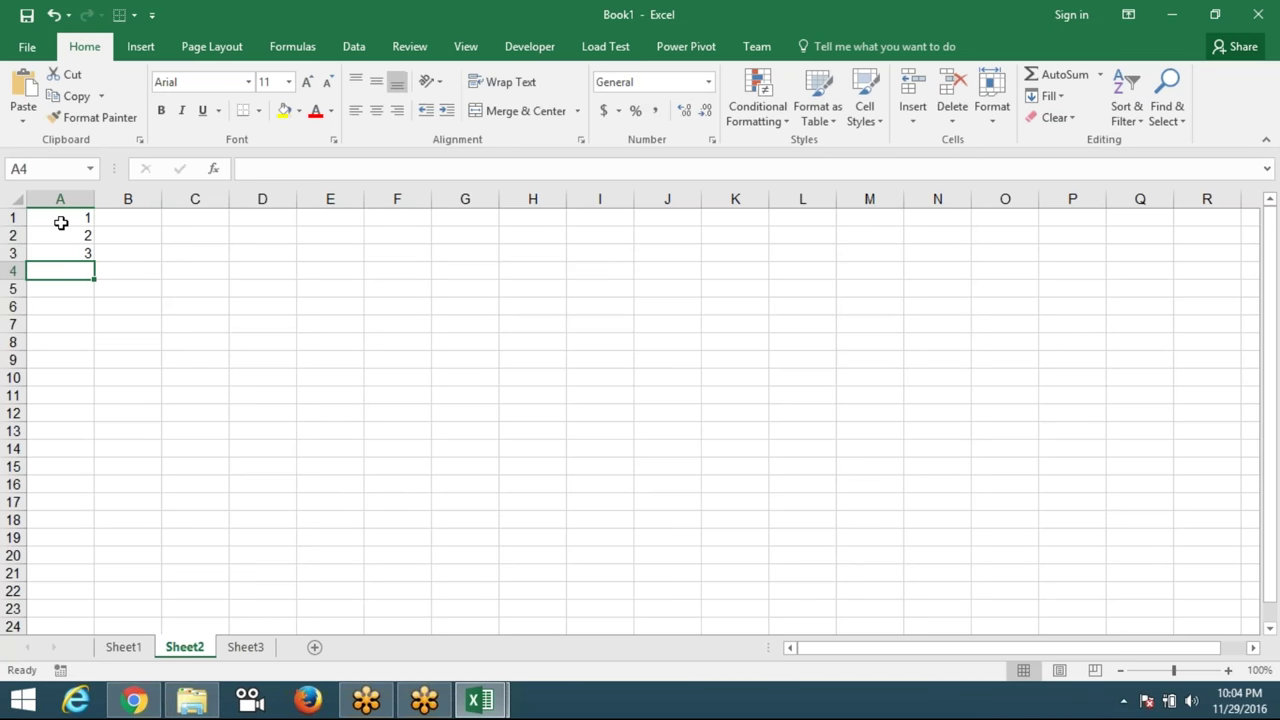
Make rows 1–3 much taller and resize column B to width 12.63.
left_click_drag(14, 226, 14, 280)
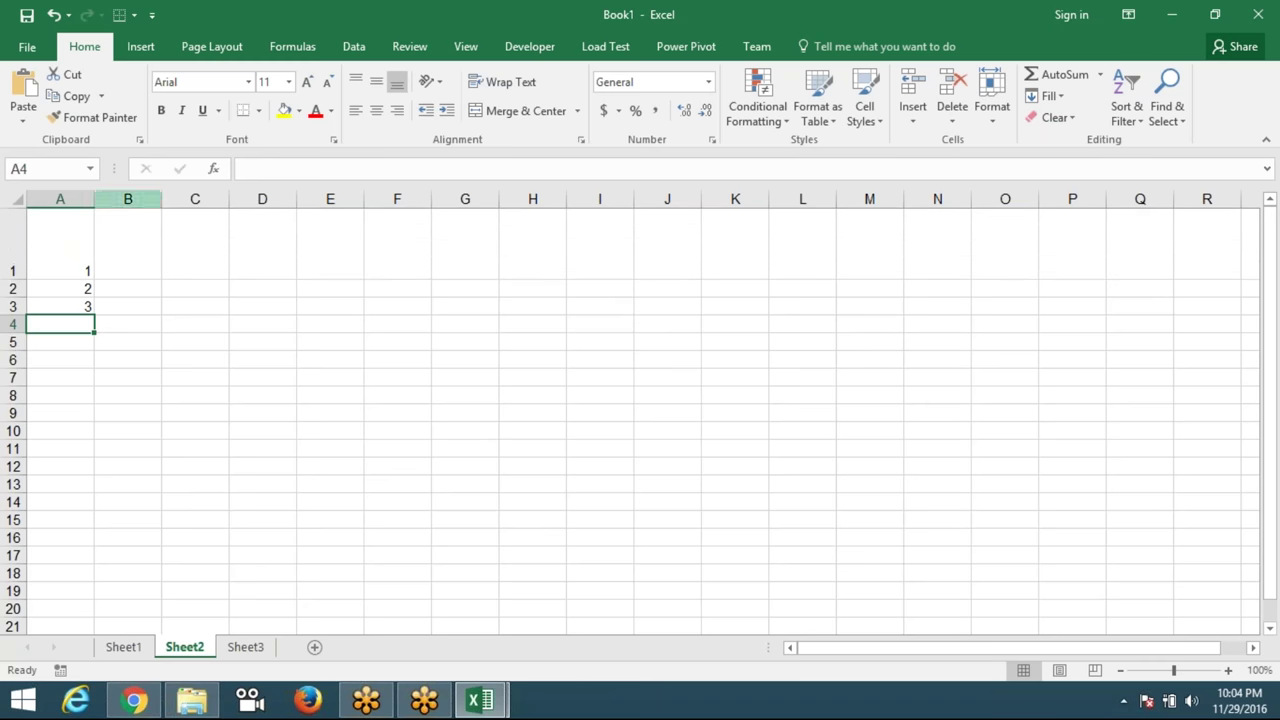
left_click_drag(161, 203, 255, 214)
left_click_drag(14, 279, 14, 418)
left_click(37, 408)
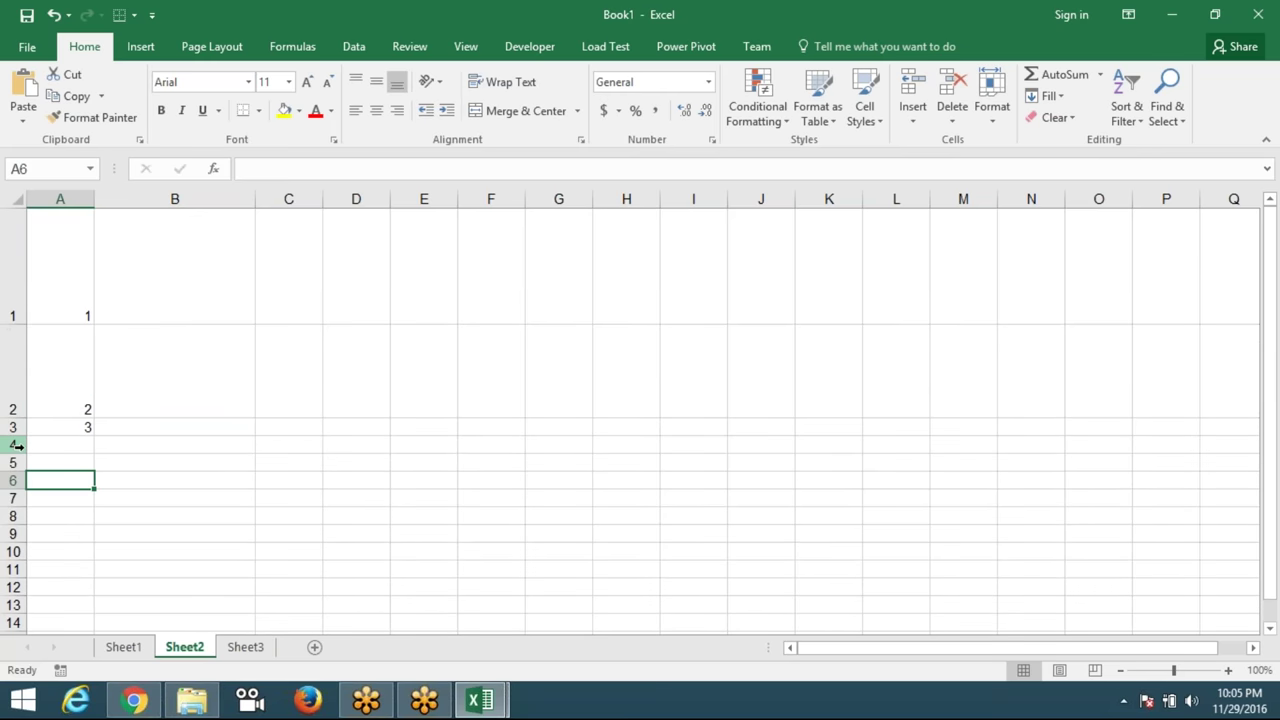
left_click_drag(18, 446, 18, 547)
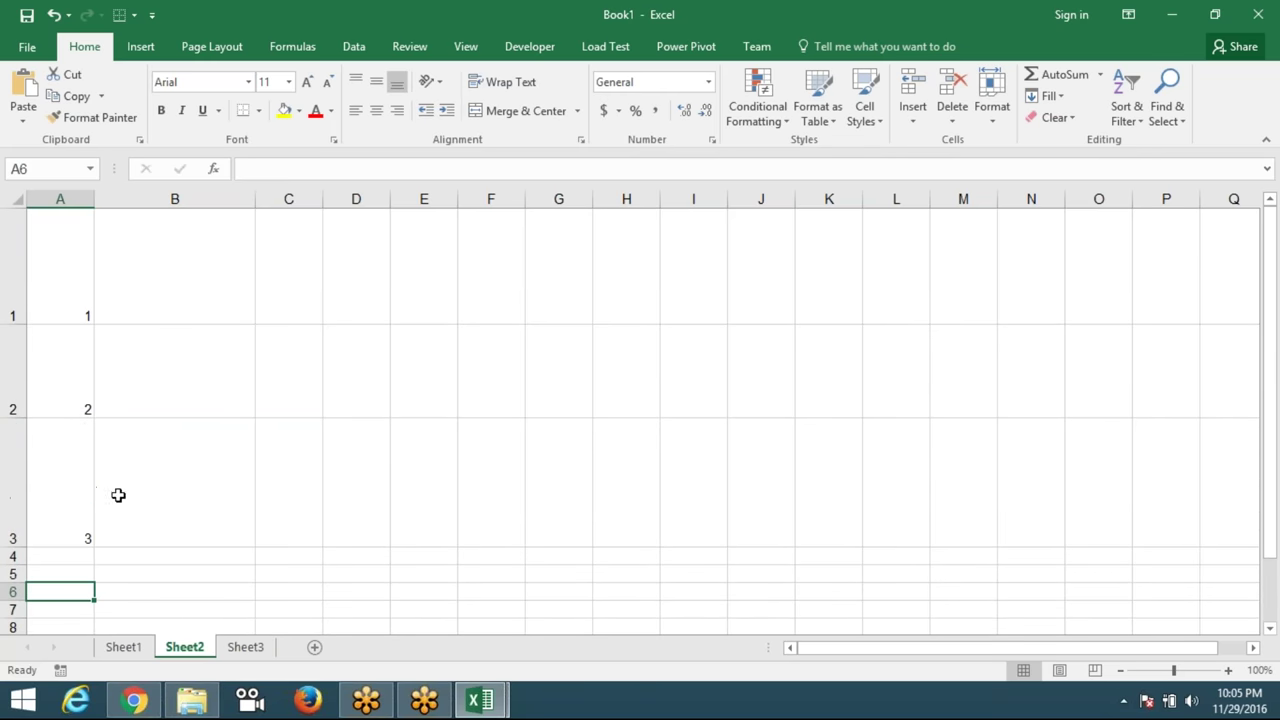
left_click(163, 469)
left_click(191, 357)
left_click(251, 210)
left_click_drag(253, 201, 193, 203)
left_click(240, 292)
left_click(157, 269)
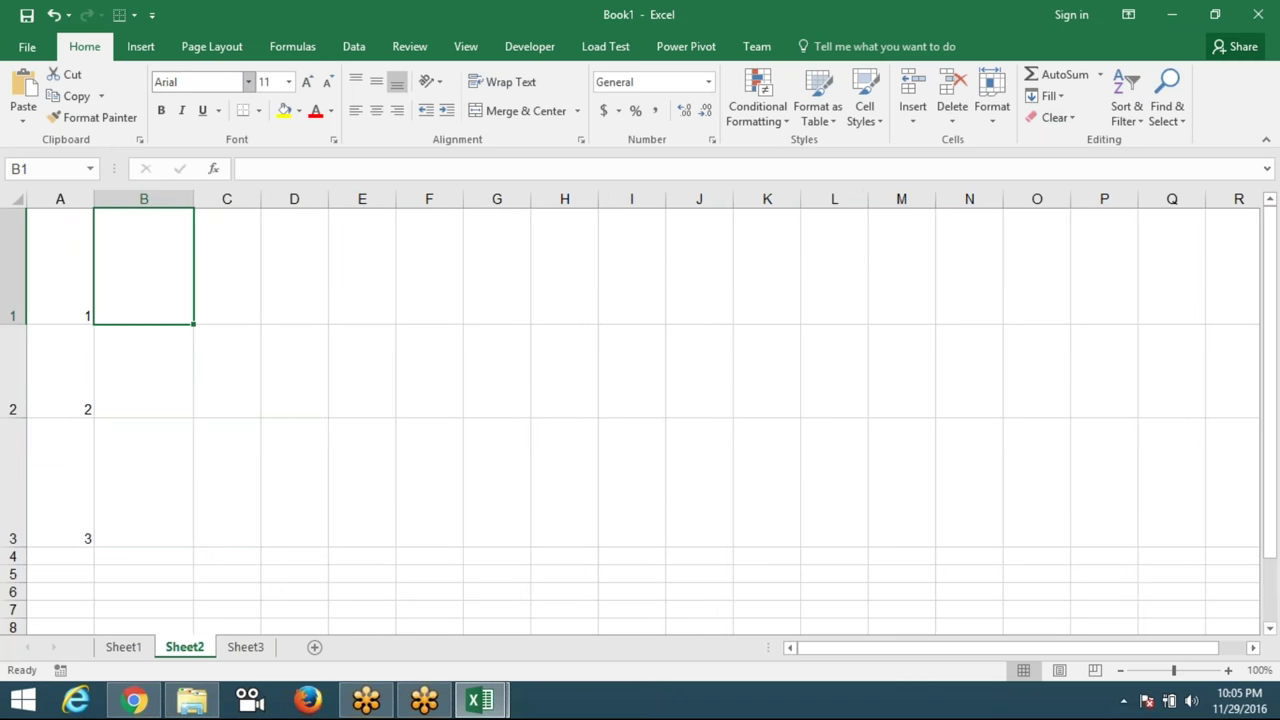
Draw a blue rectangle inside cell B1.
left_click(354, 50)
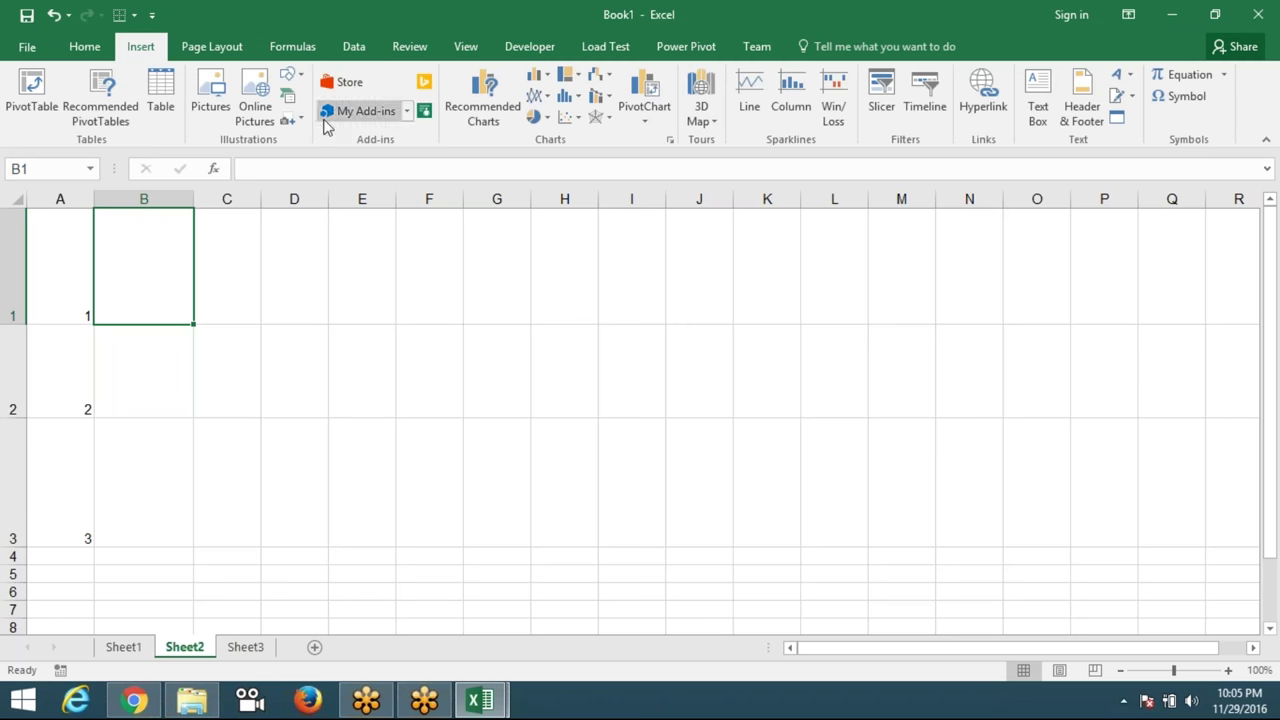
left_click(290, 75)
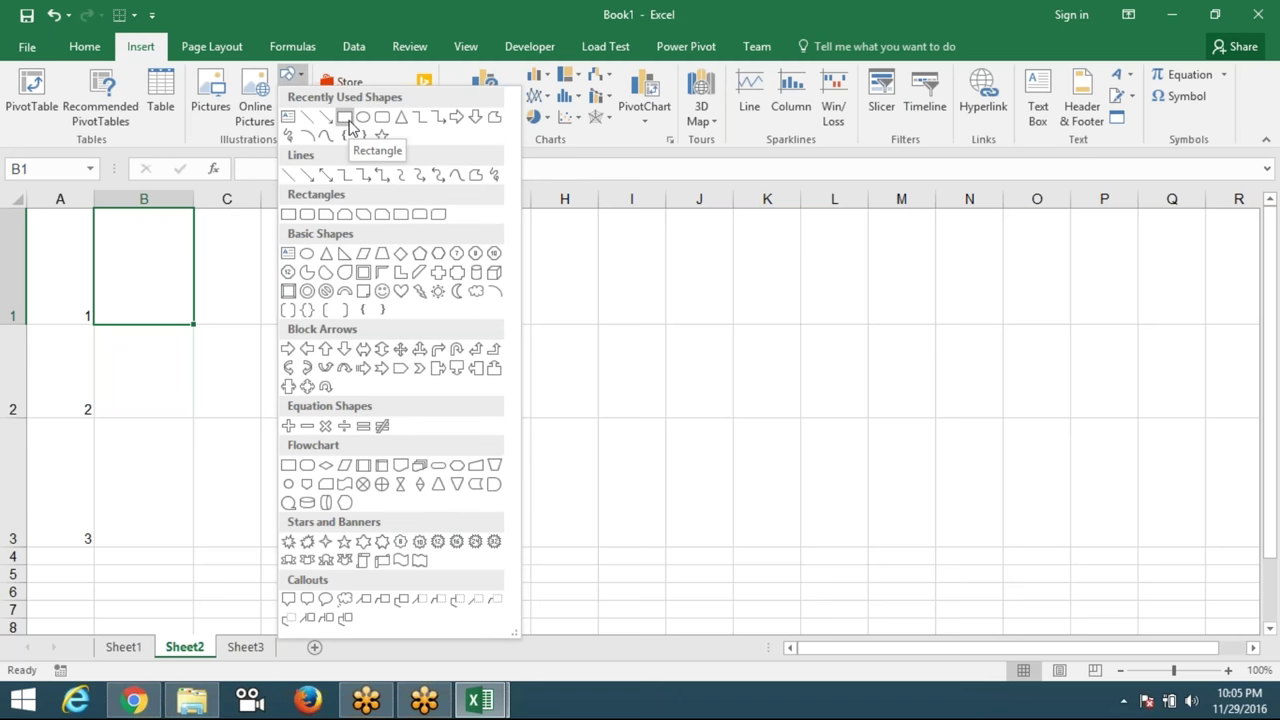
left_click(346, 118)
left_click_drag(110, 217, 184, 314)
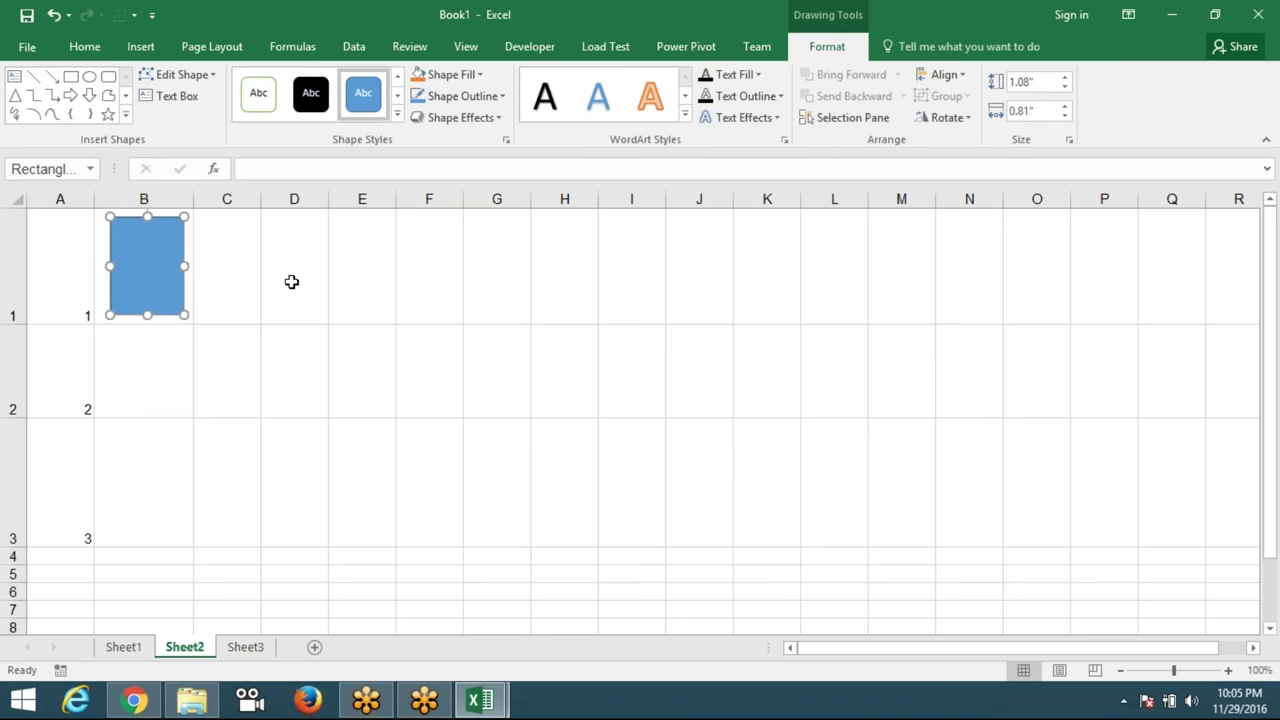
Draw a second rectangle inside B2 and give it a black shape style.
left_click(70, 76)
left_click_drag(113, 334, 180, 412)
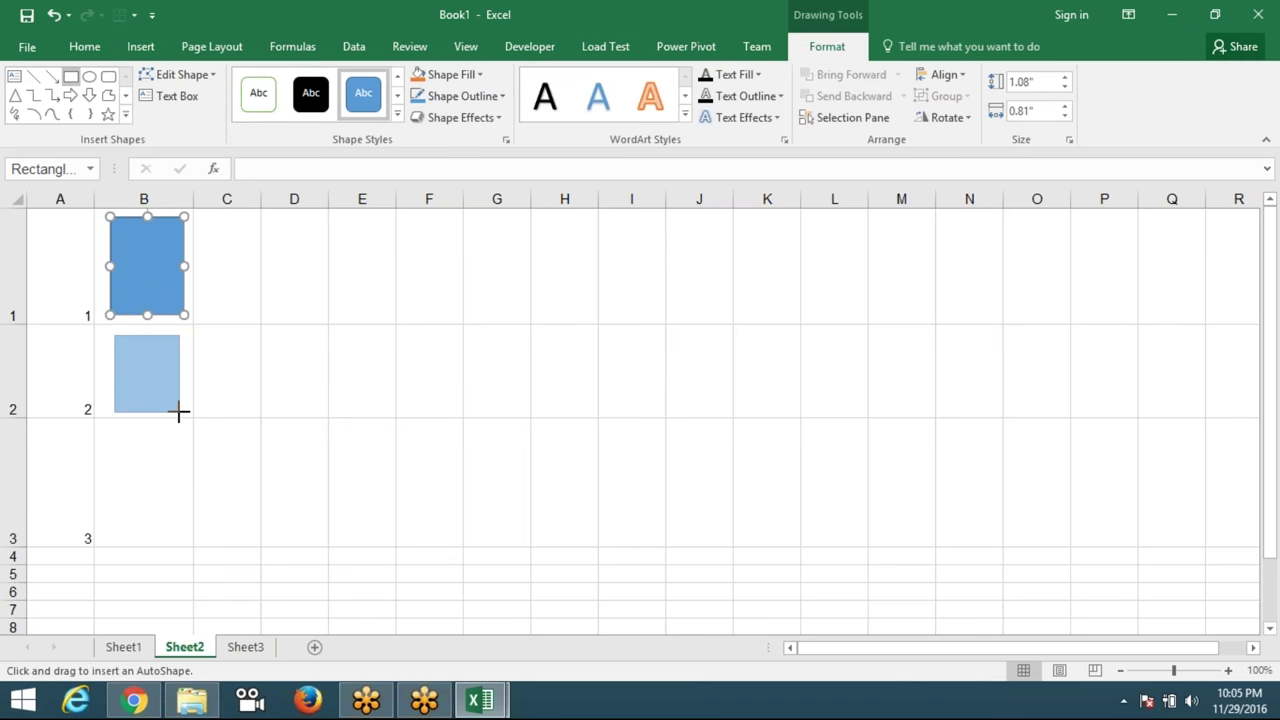
left_click(397, 116)
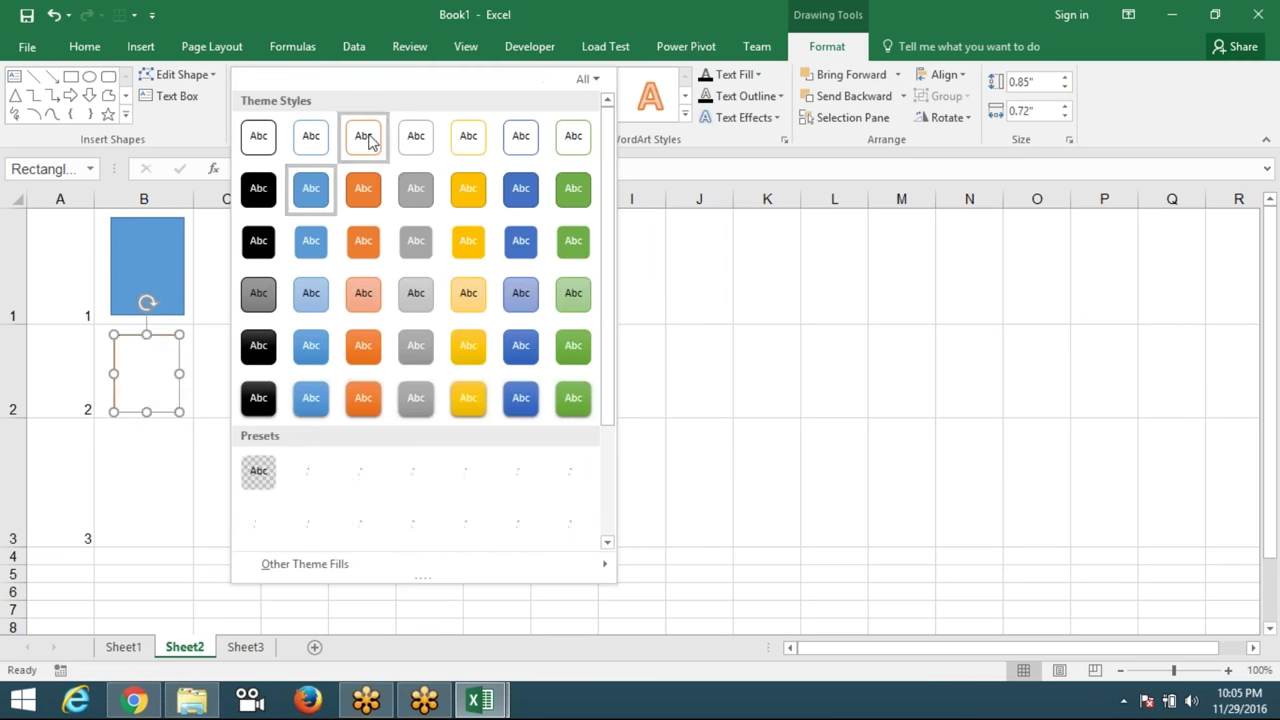
left_click(262, 195)
left_click(120, 516)
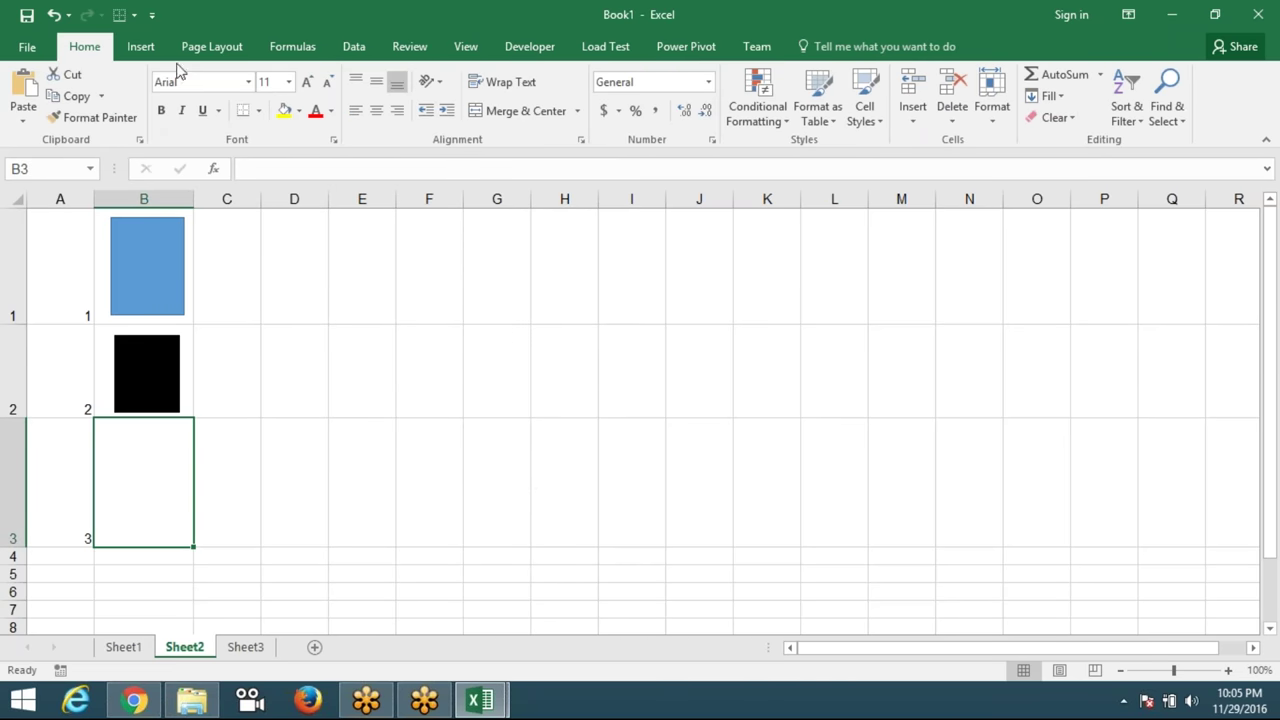
Draw a third rectangle in B3 with an orange shape style, then return to Sheet1.
left_click(140, 46)
left_click(303, 81)
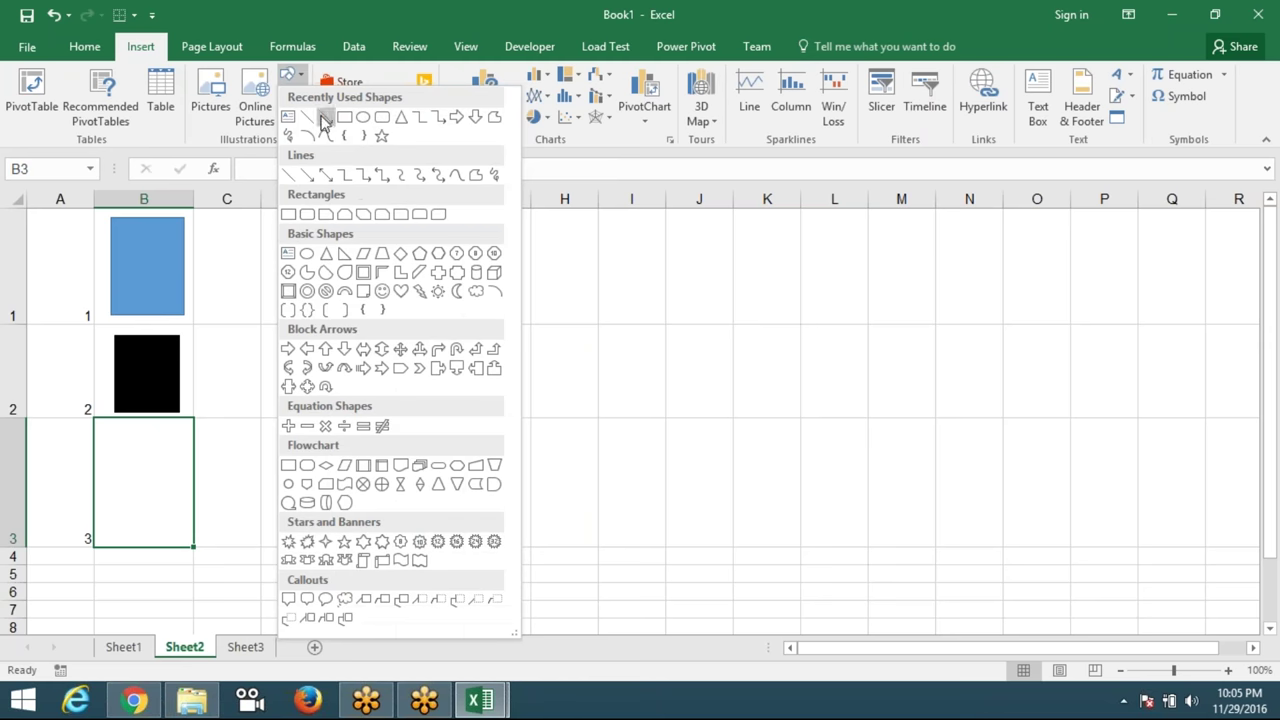
left_click(344, 119)
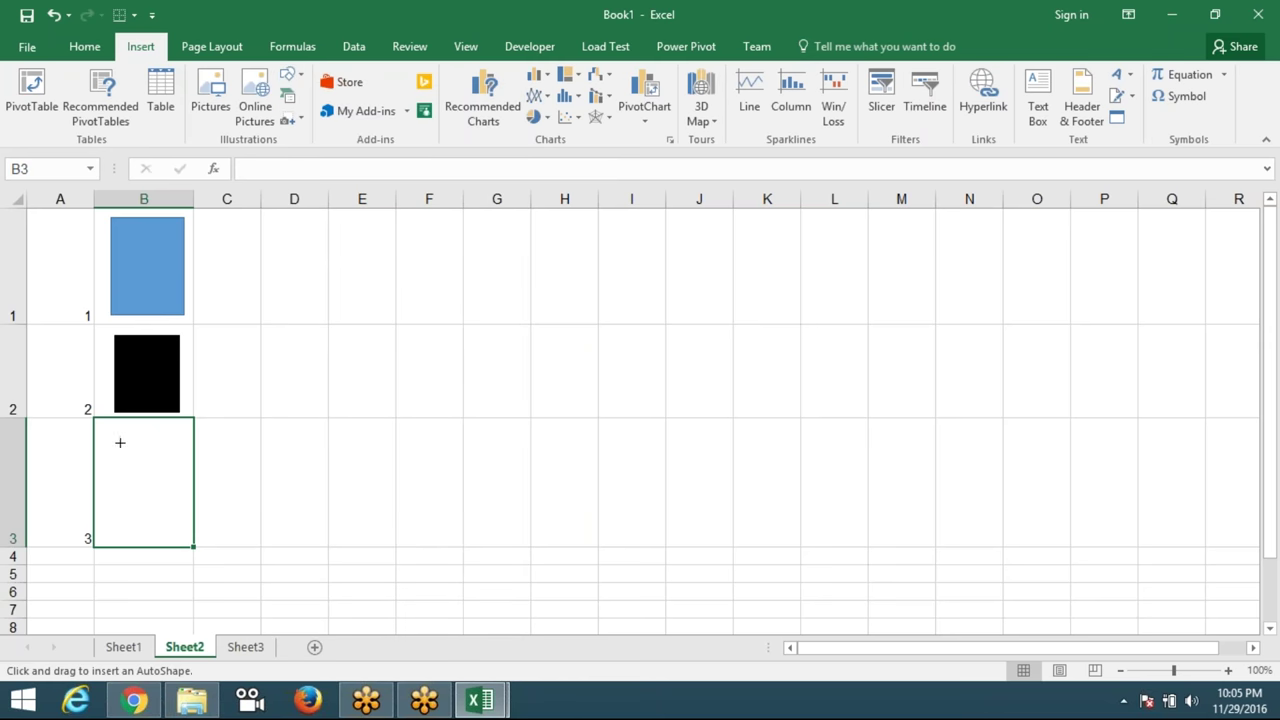
left_click_drag(112, 436, 182, 532)
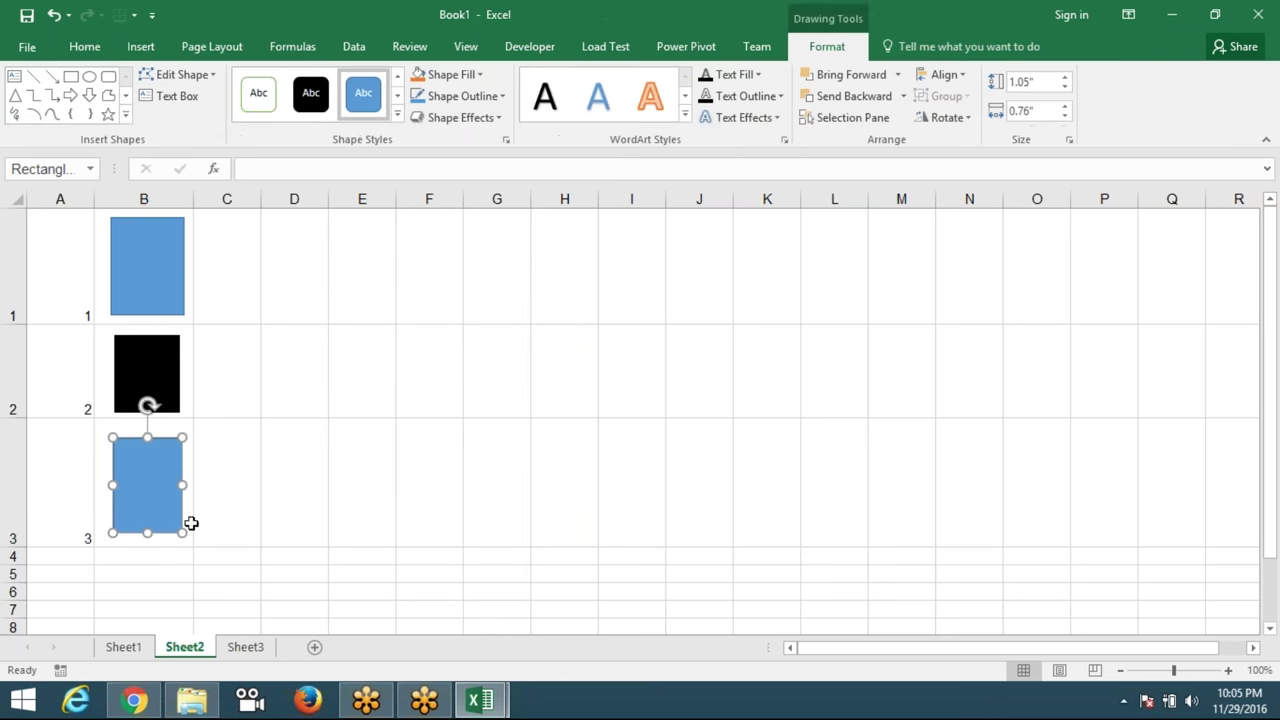
left_click(396, 115)
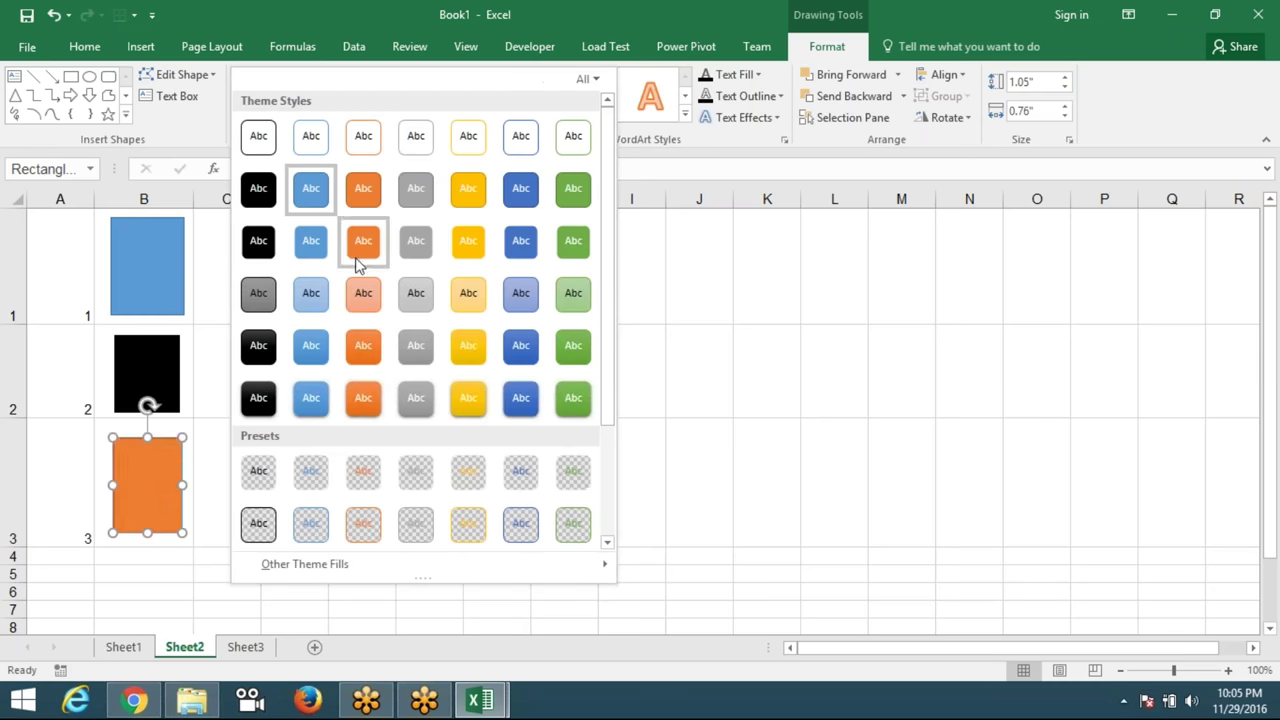
left_click(365, 366)
left_click(363, 363)
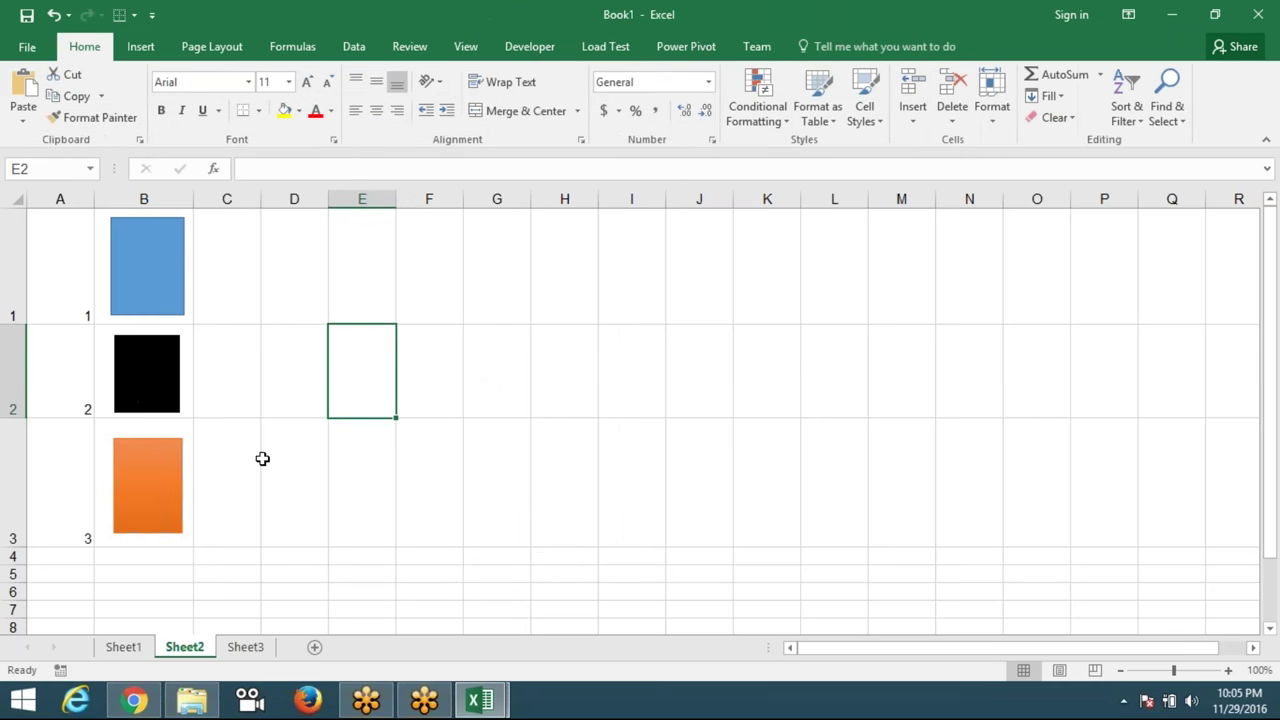
left_click(129, 653)
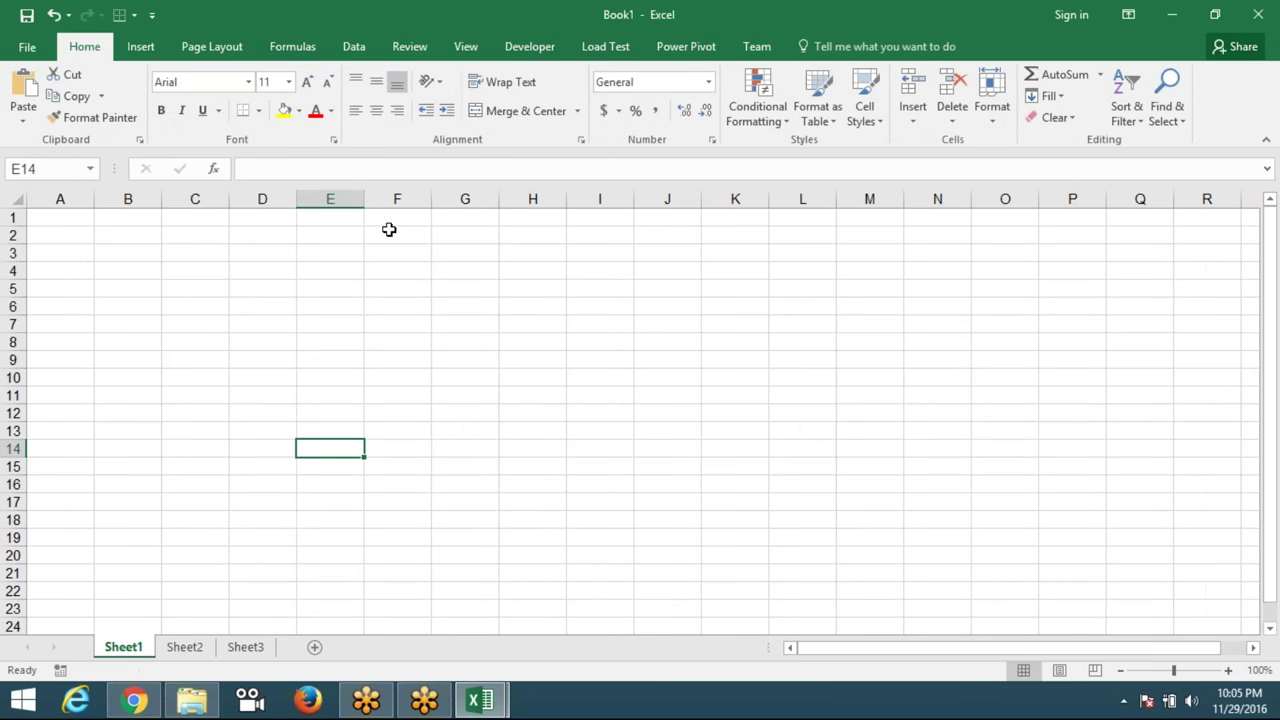
Merge and centre F1:G6 on Sheet1 into one cell, then go back to Sheet2.
left_click_drag(377, 221, 454, 312)
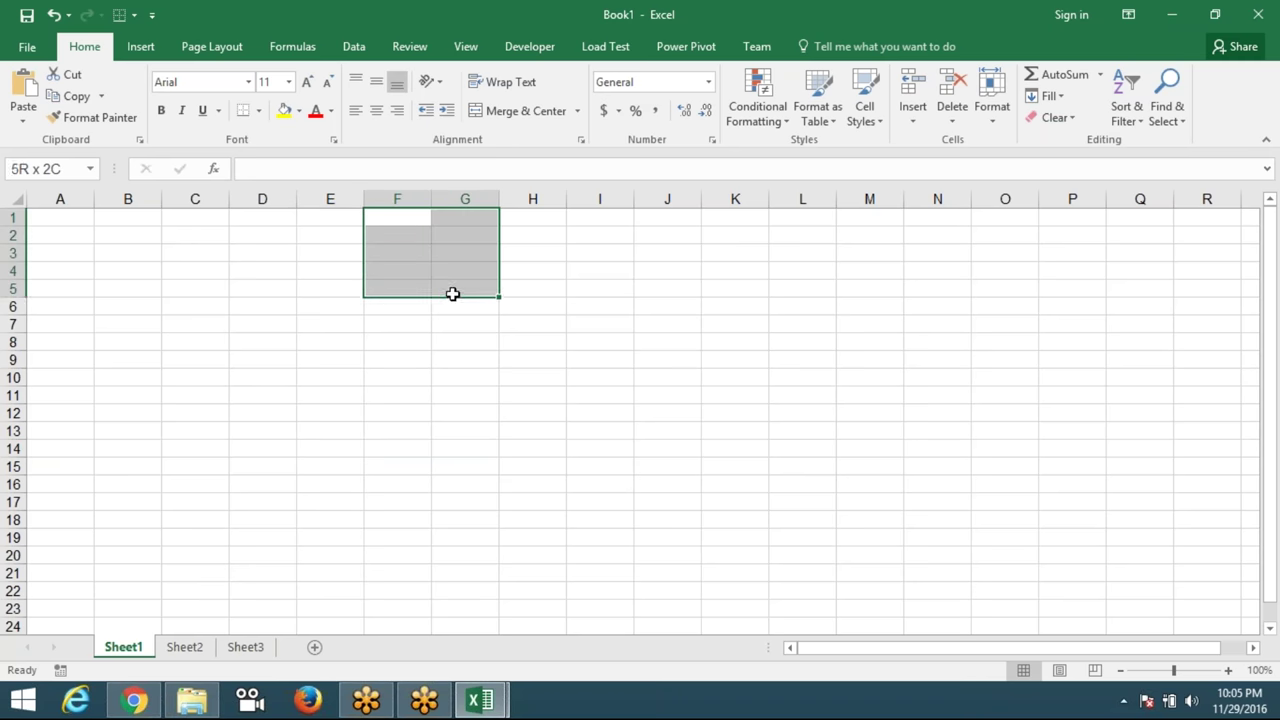
left_click(505, 110)
left_click(258, 282)
left_click(443, 305)
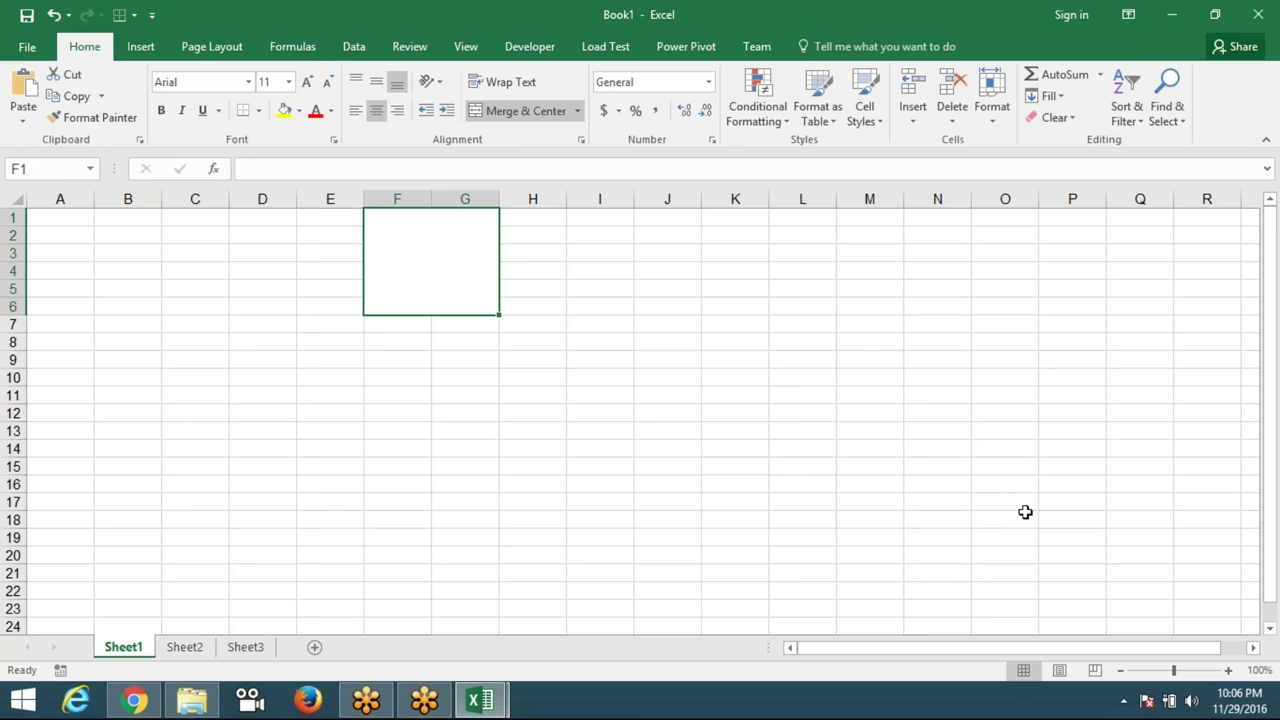
left_click(1124, 703)
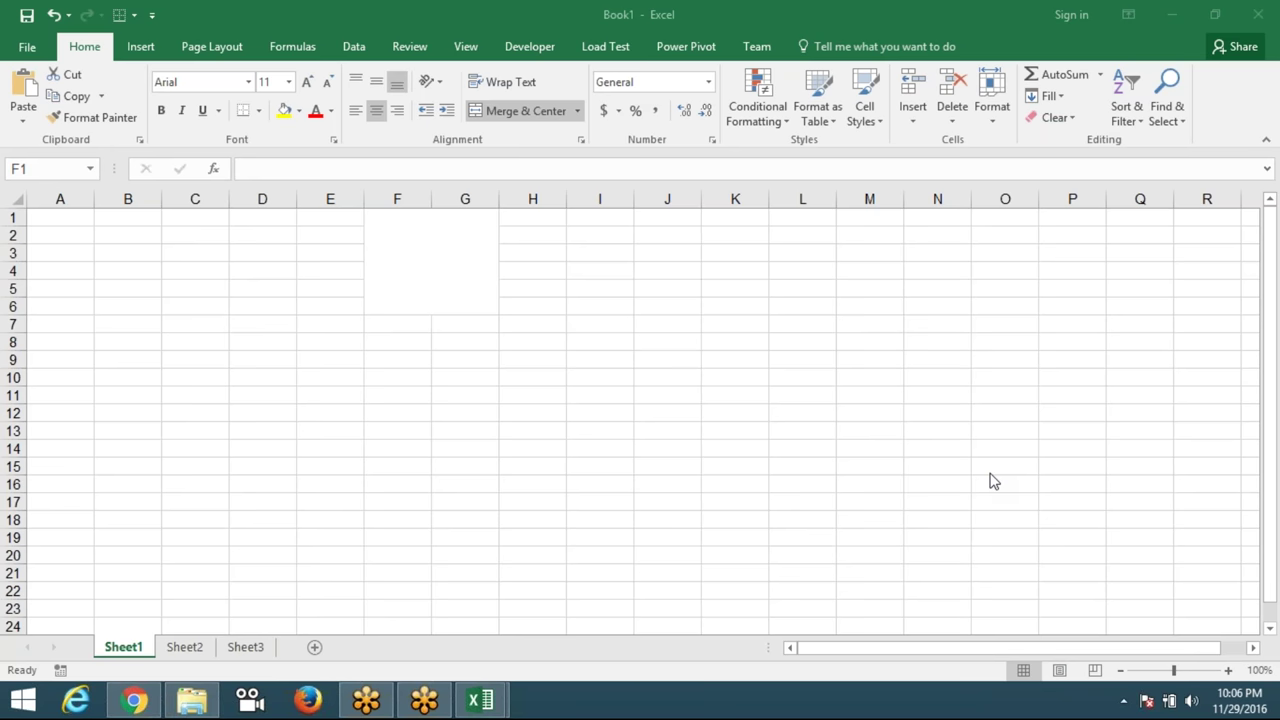
left_click(203, 650)
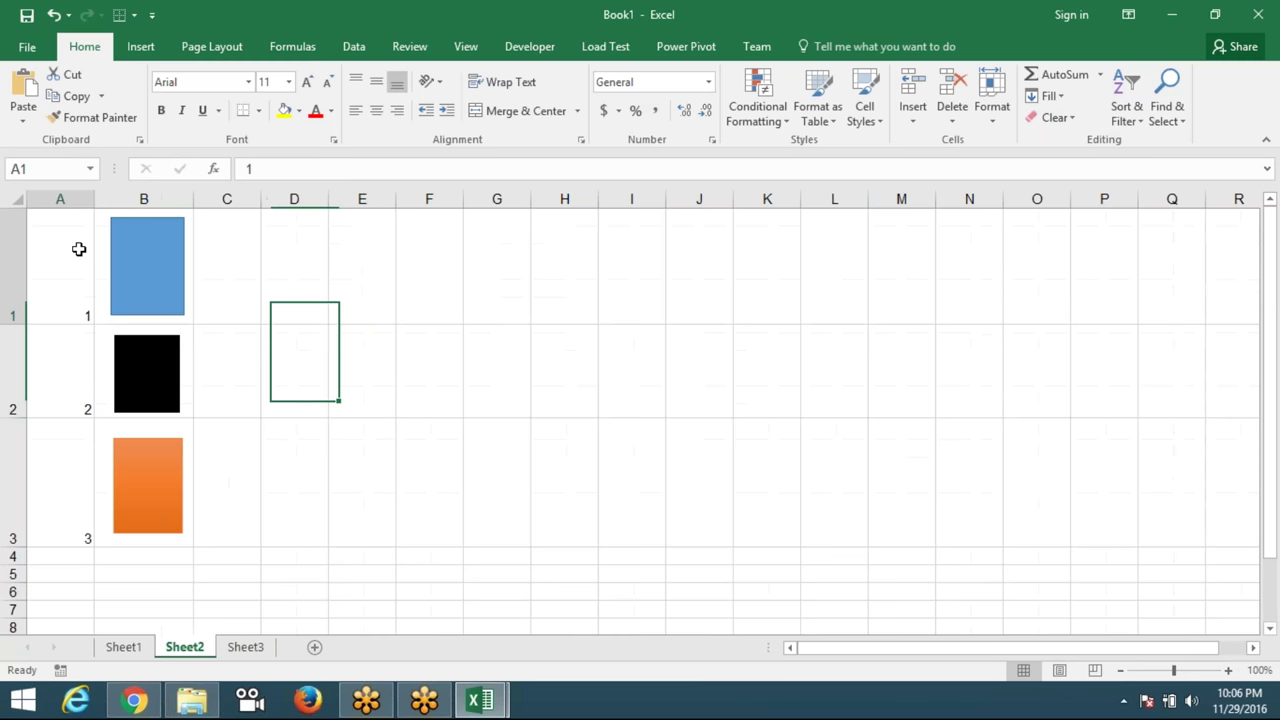
Enter 111, 112 and 113 in A1, A2 and A3 beside the coloured rectangles.
left_click(78, 358)
left_click(80, 468)
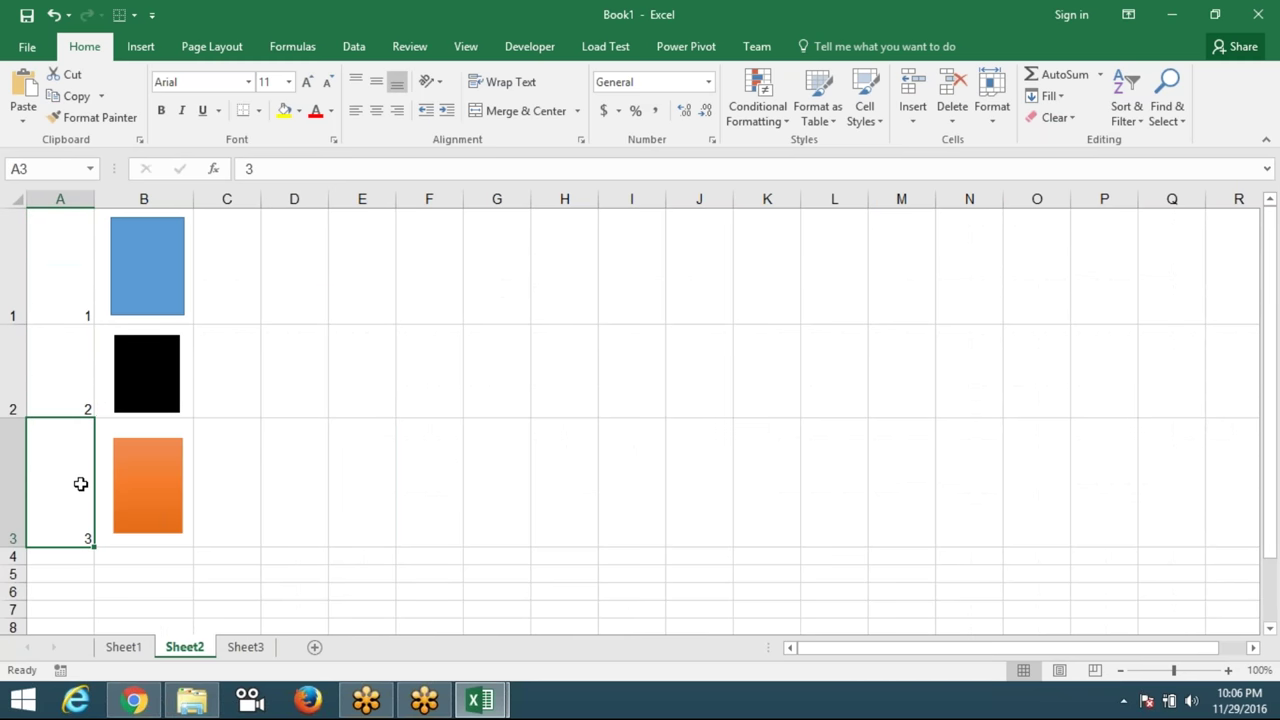
left_click(190, 318)
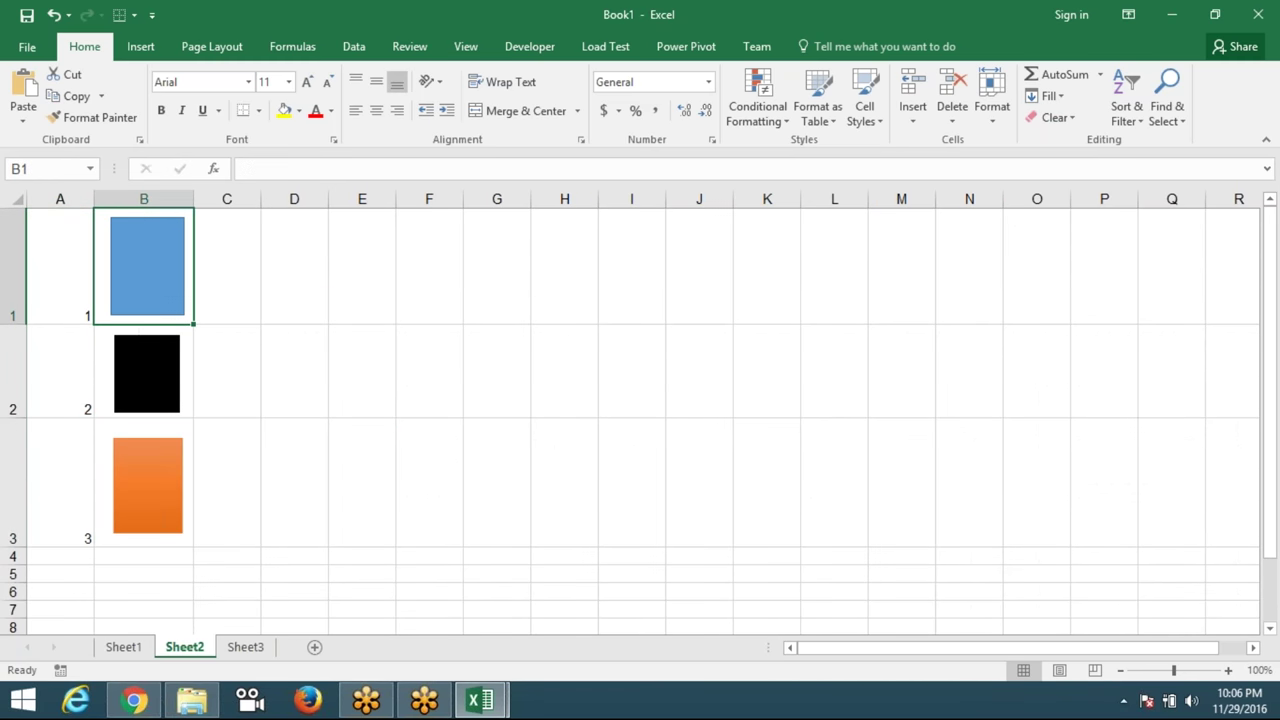
left_click(198, 395)
left_click(88, 298)
type("111")
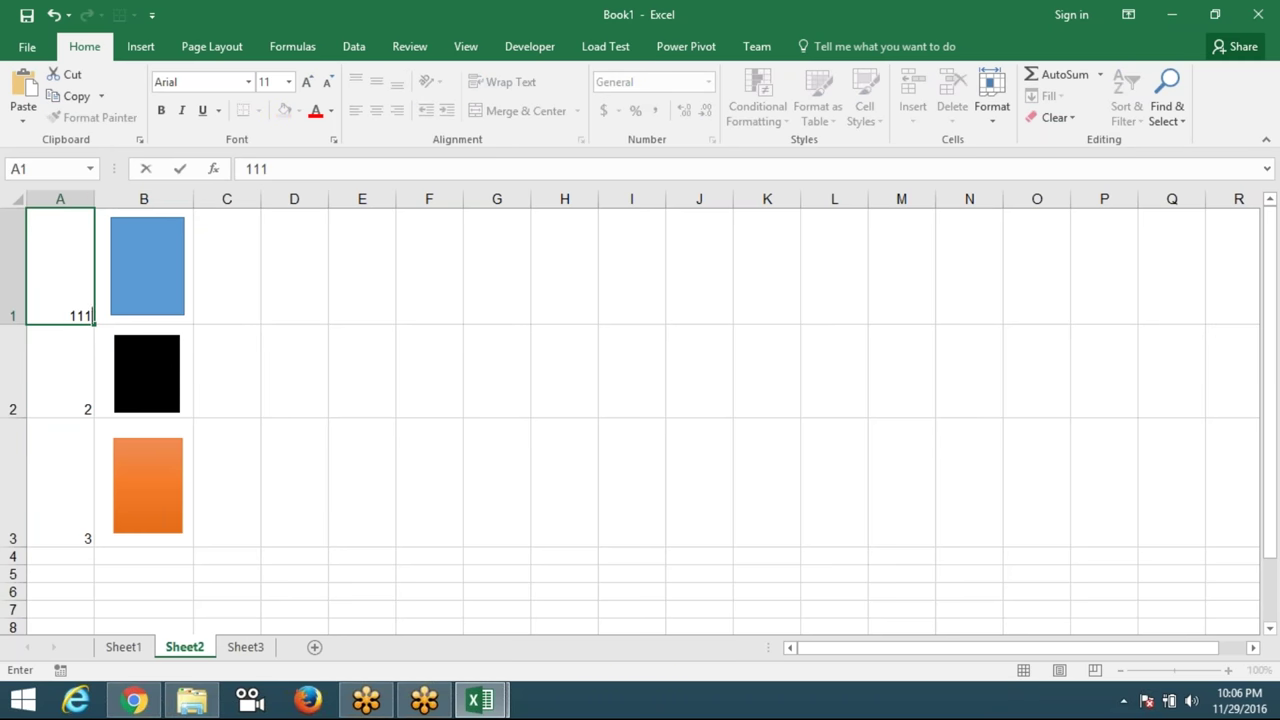
key("Return")
type("112")
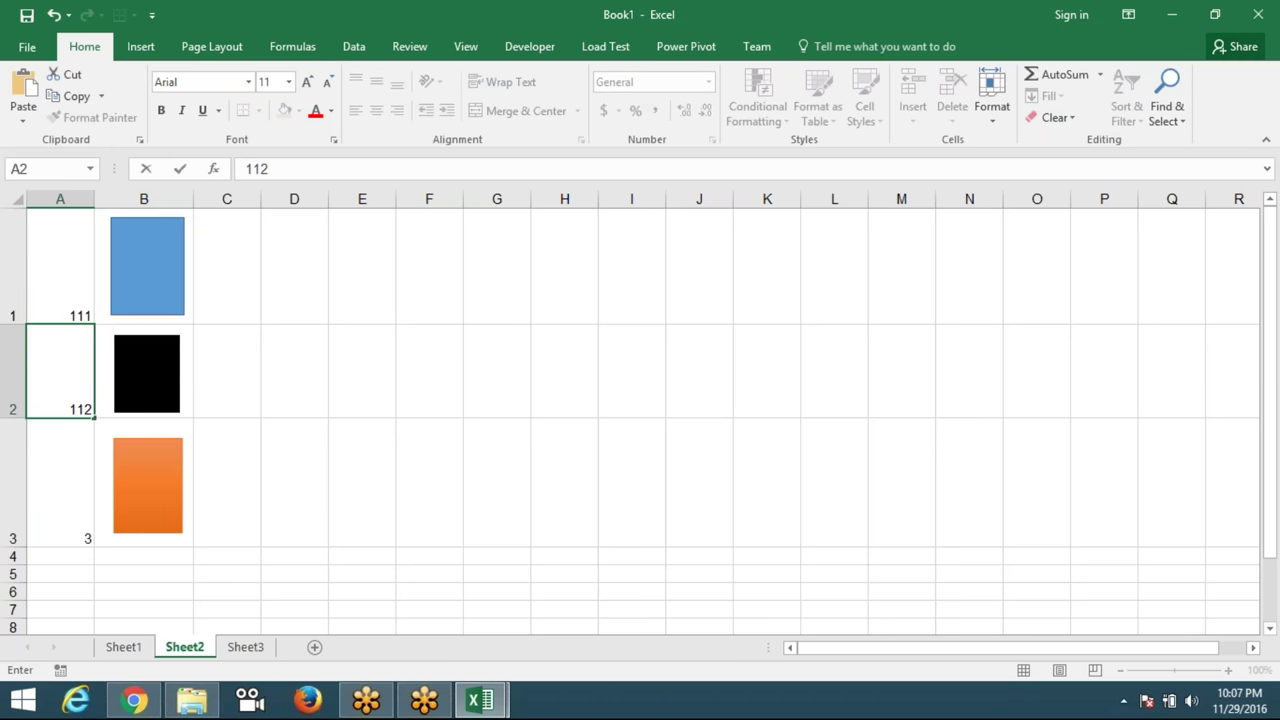
key("Return")
type("113")
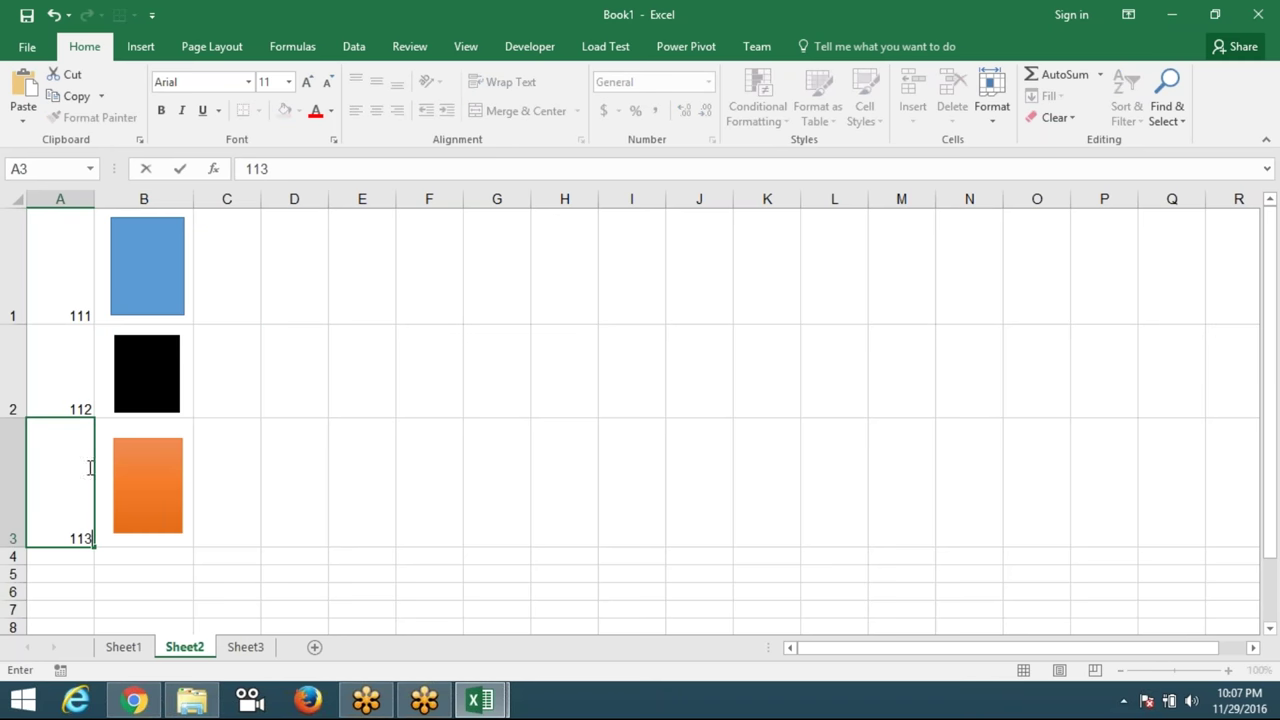
left_click(352, 352)
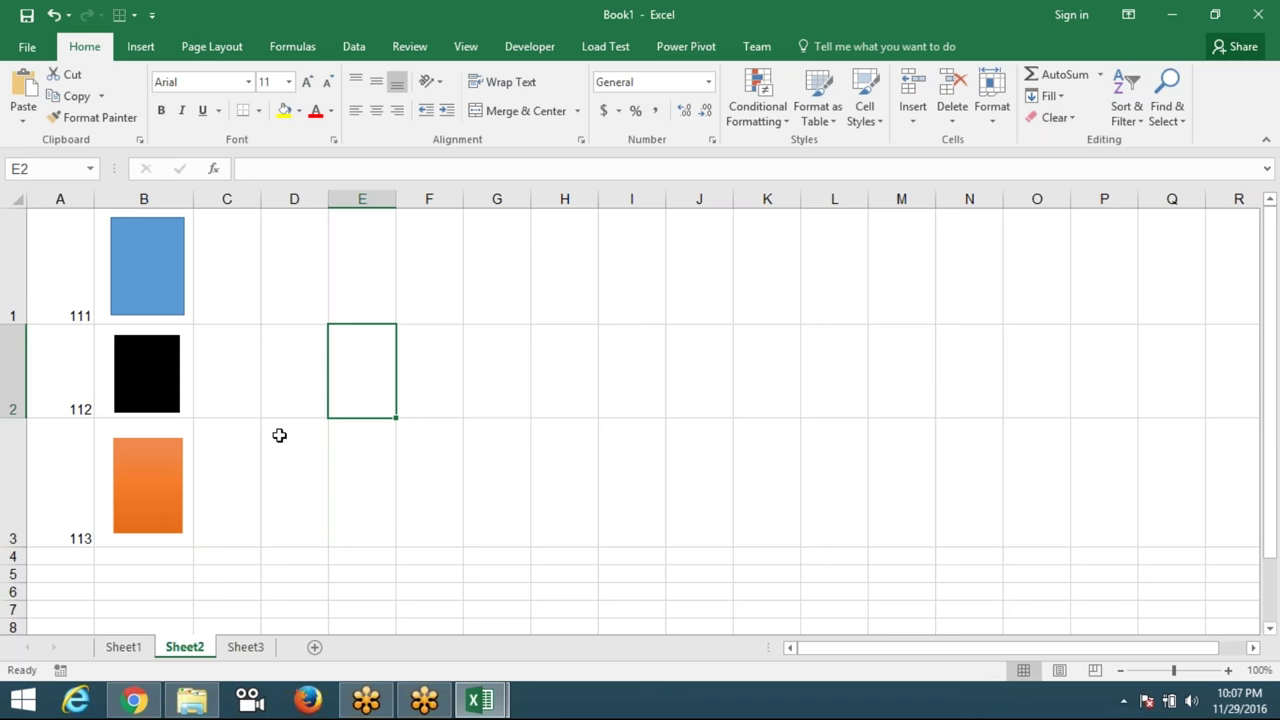
Enter the value 1 in cell A2 of Sheet1.
left_click(124, 648)
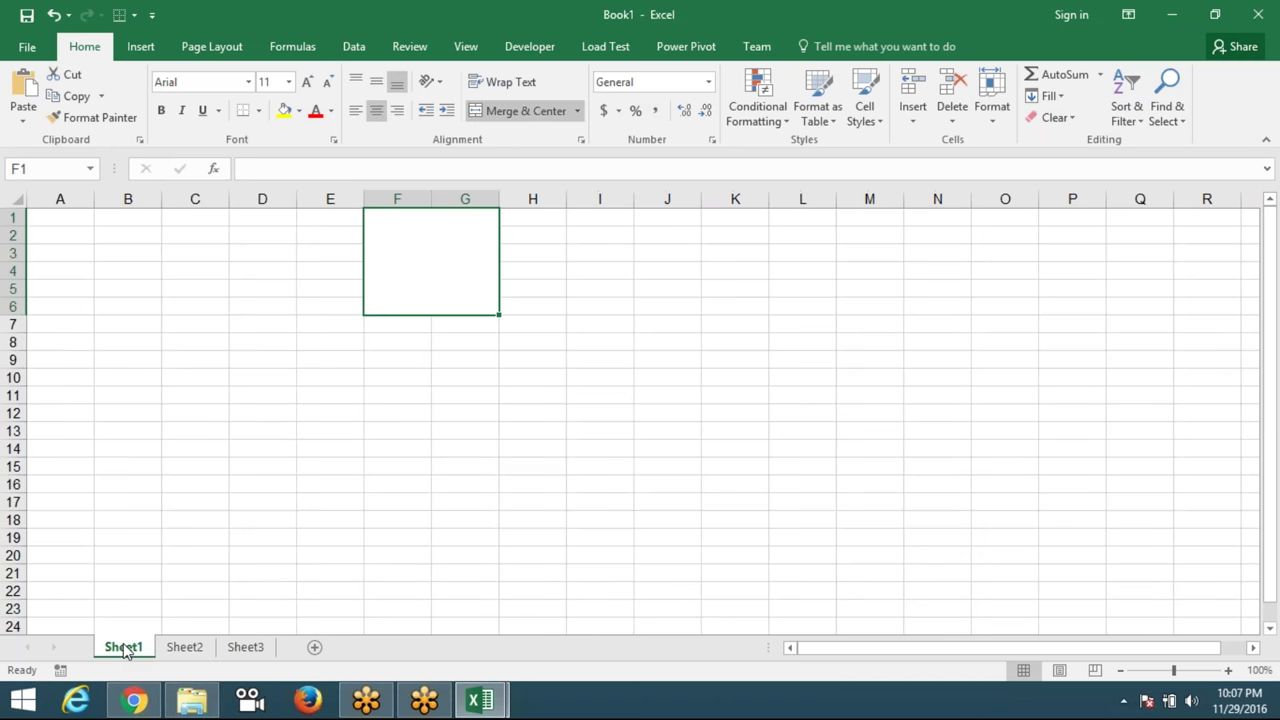
left_click(128, 296)
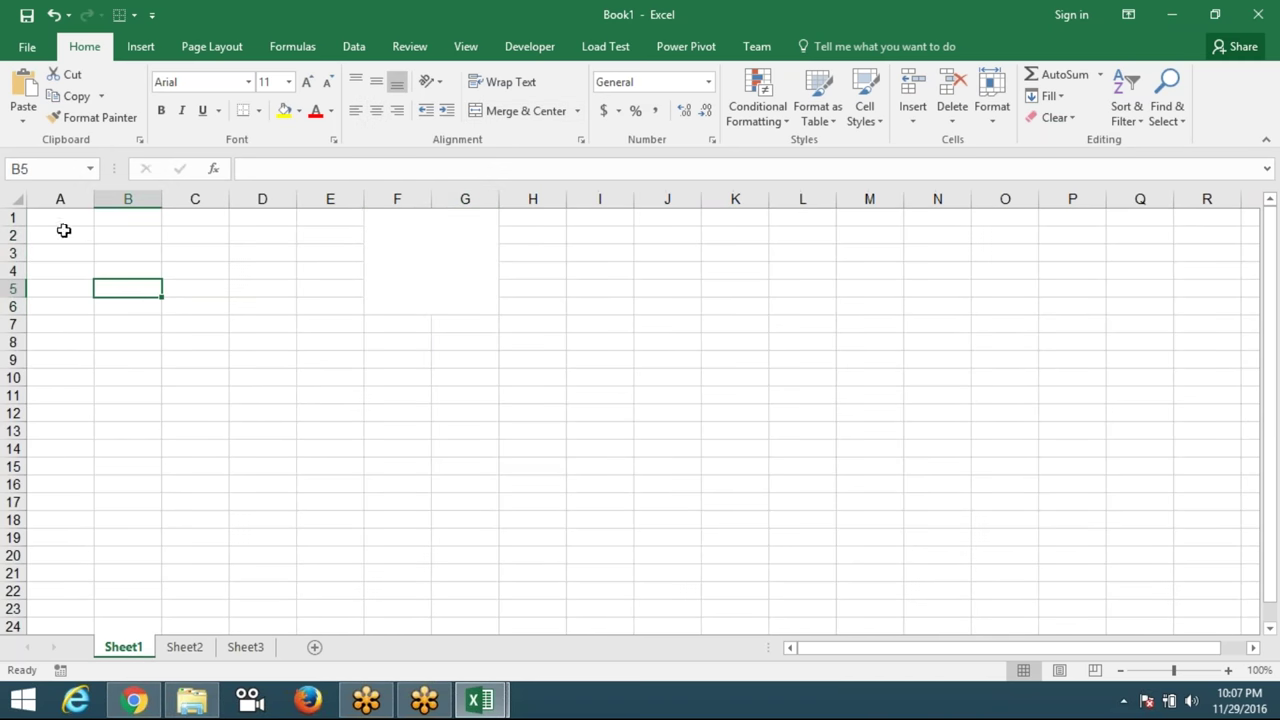
left_click(62, 220)
left_click(73, 238)
type("1")
key("Return")
Copy cell C9 toward C4, then cancel the paste and the pending copy.
left_click(417, 260)
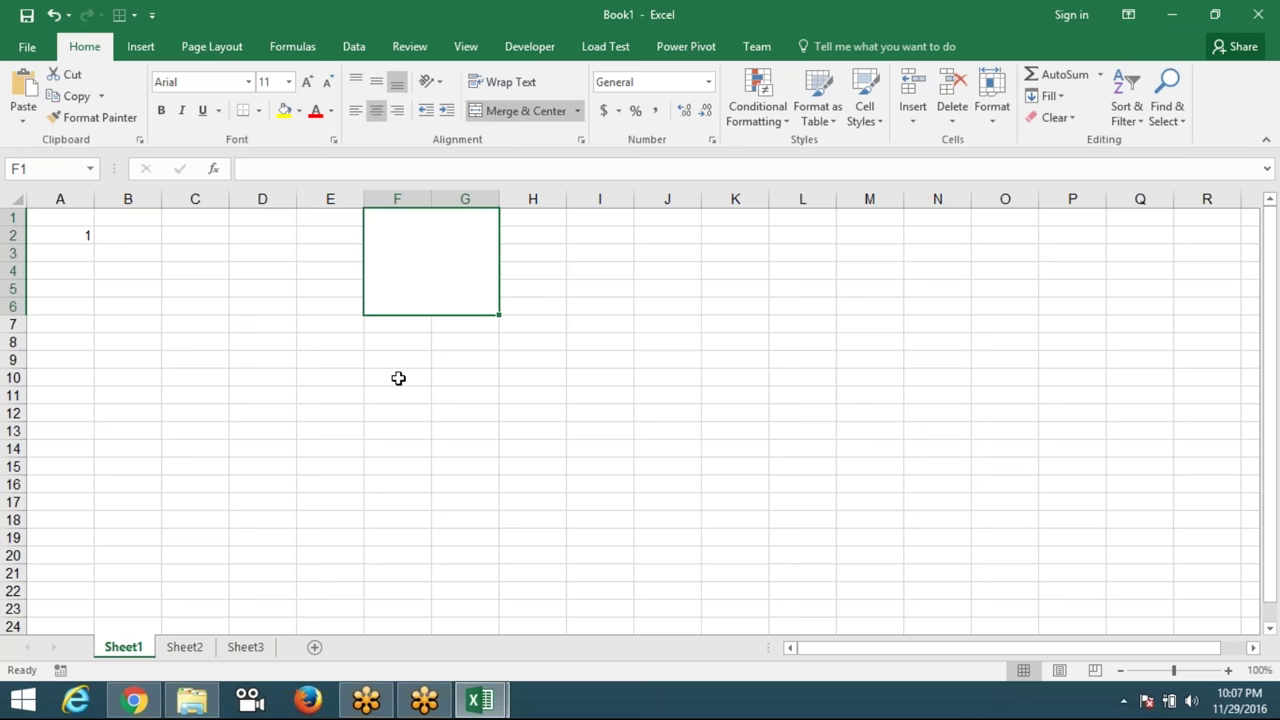
left_click(192, 320)
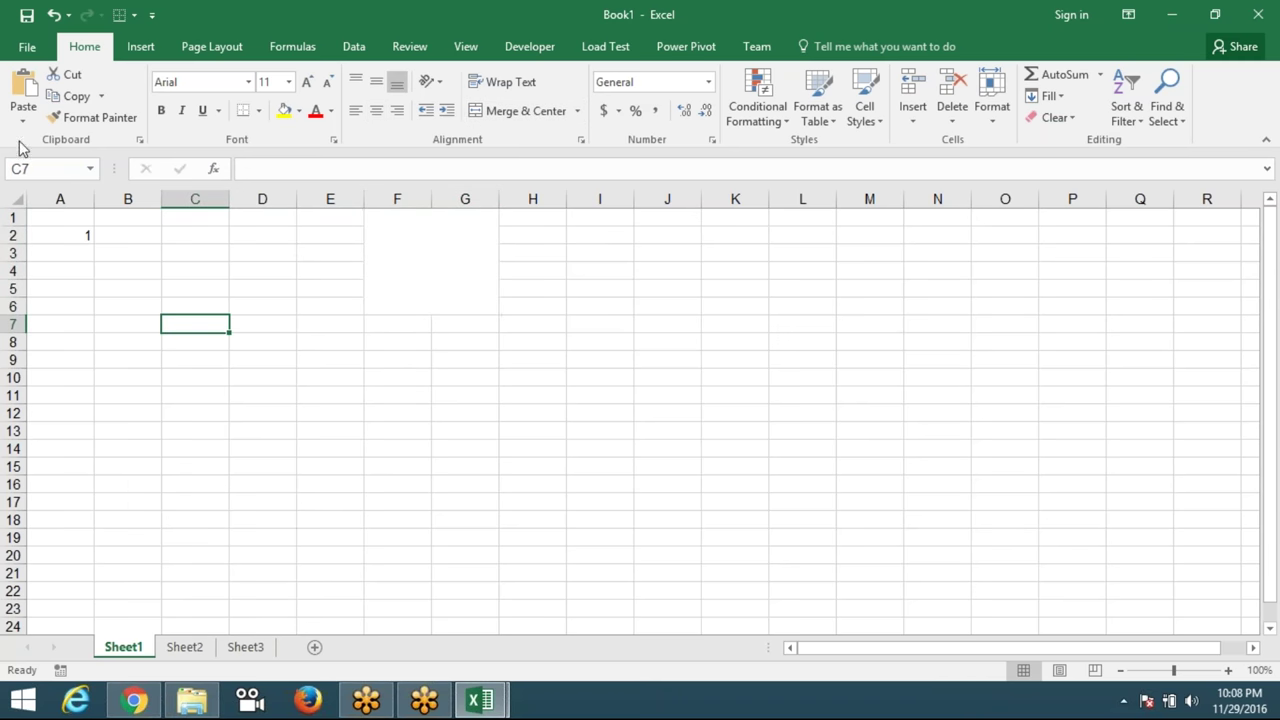
left_click(186, 271)
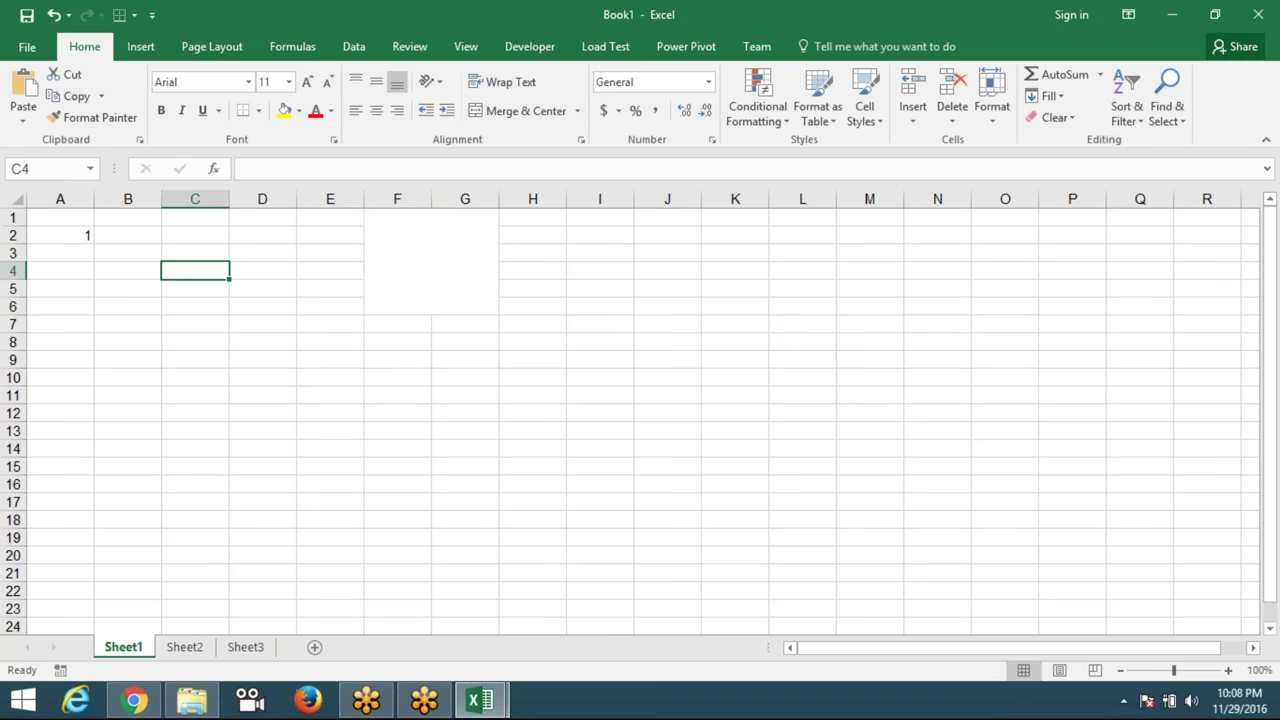
left_click(18, 122)
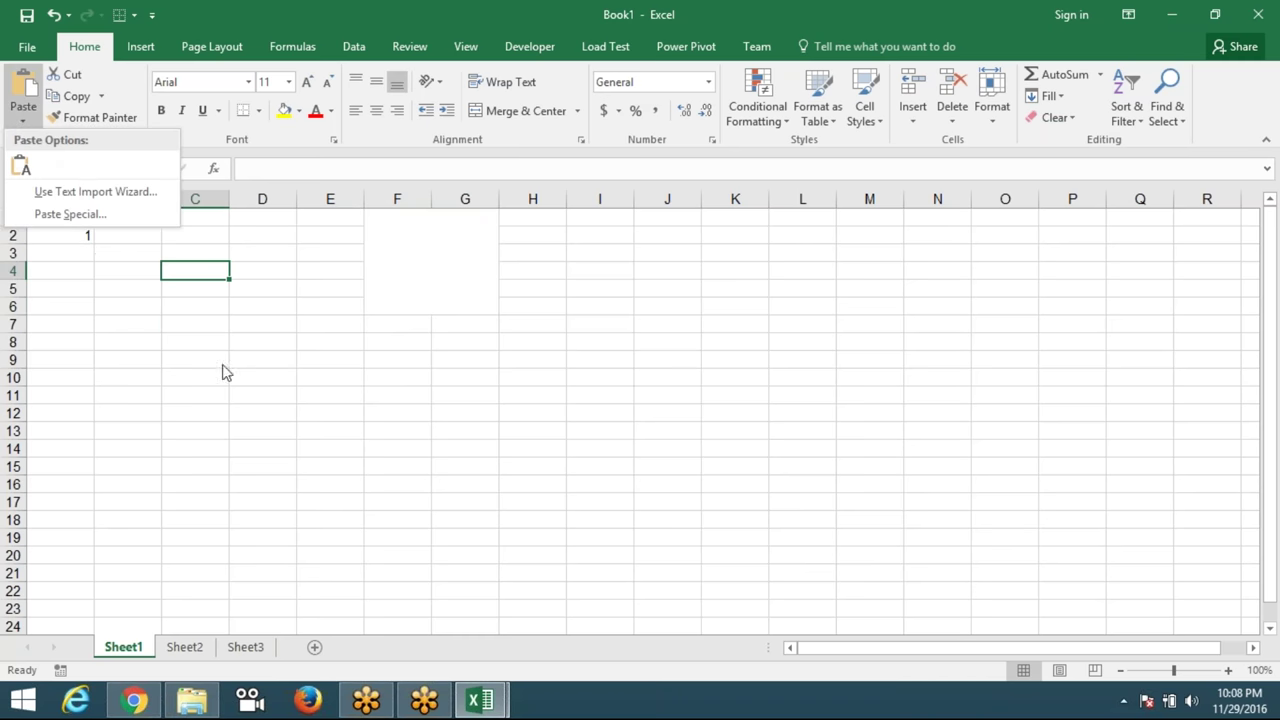
left_click(223, 365)
key("ctrl+c")
left_click(168, 267)
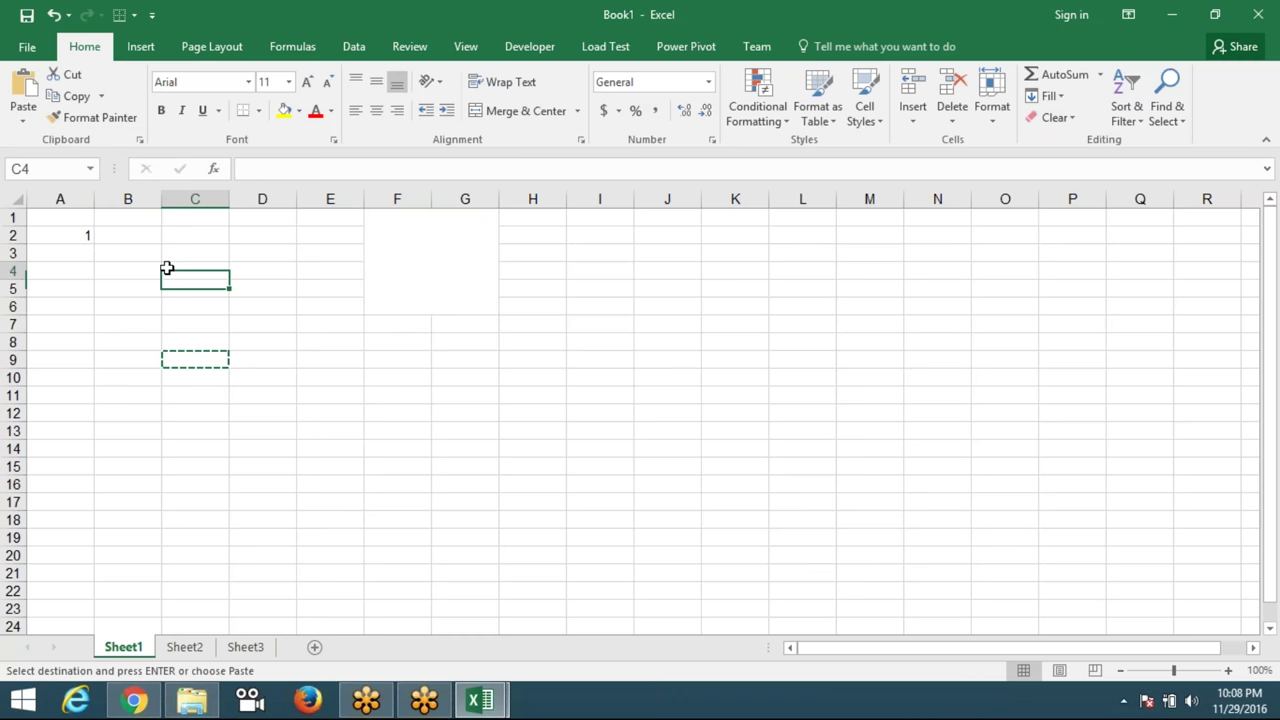
left_click(22, 121)
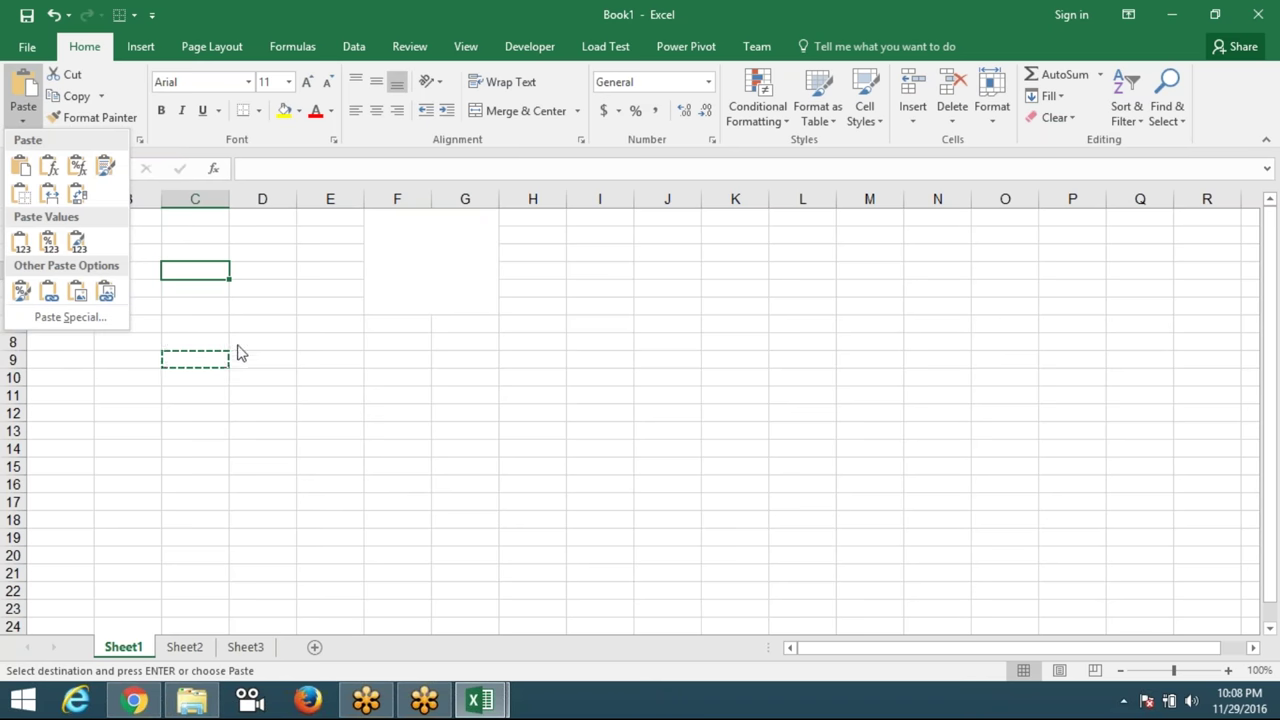
key("Escape")
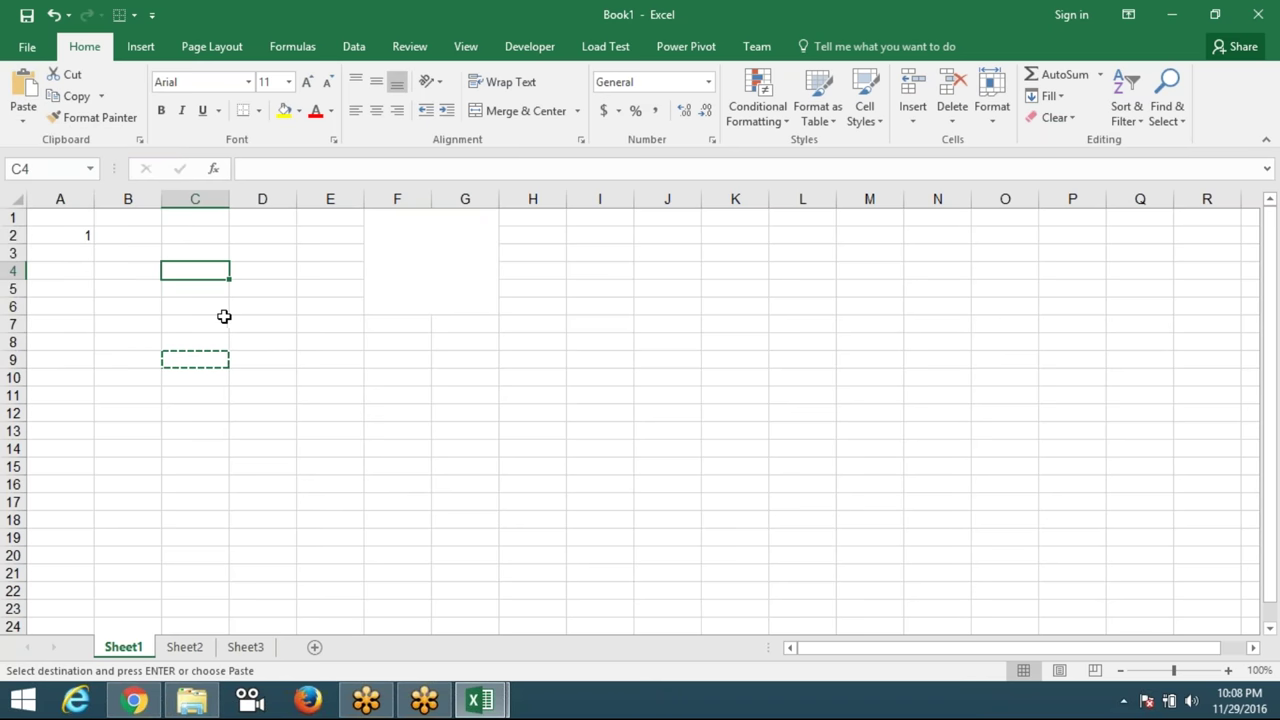
key("Escape")
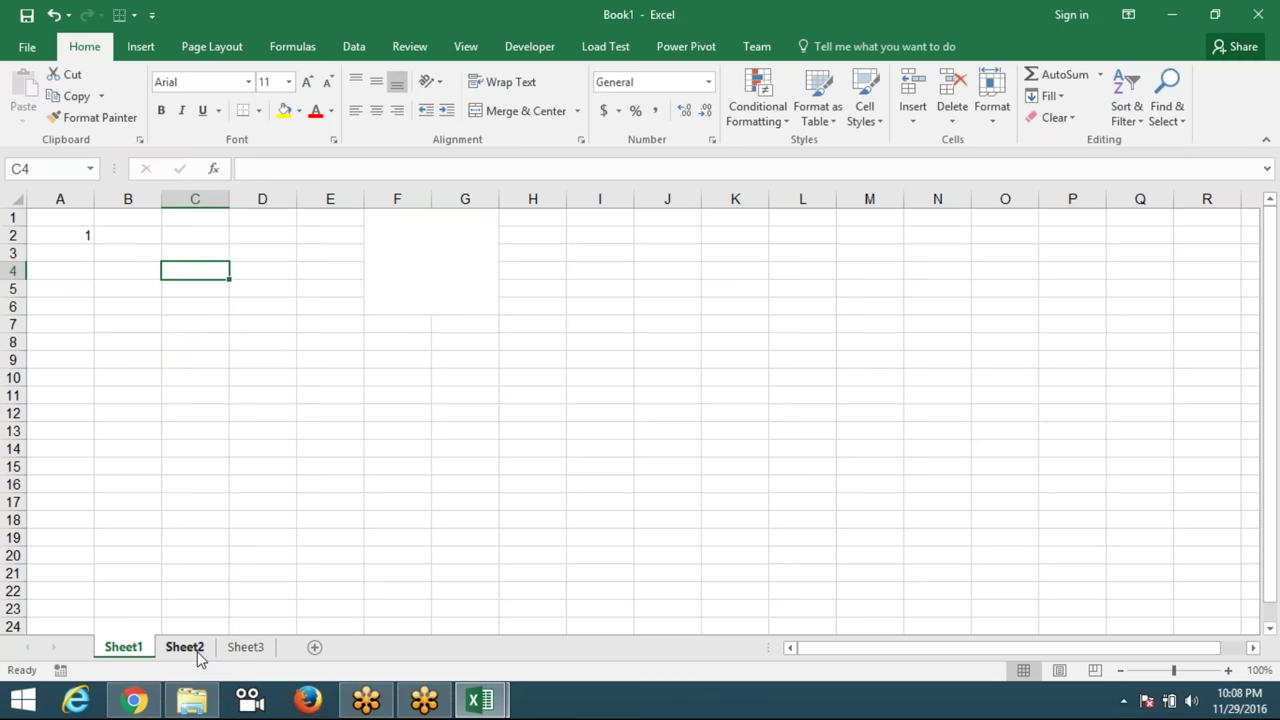
Look over the shapes on Sheet2, then preview the open Excel windows on the taskbar.
left_click(198, 648)
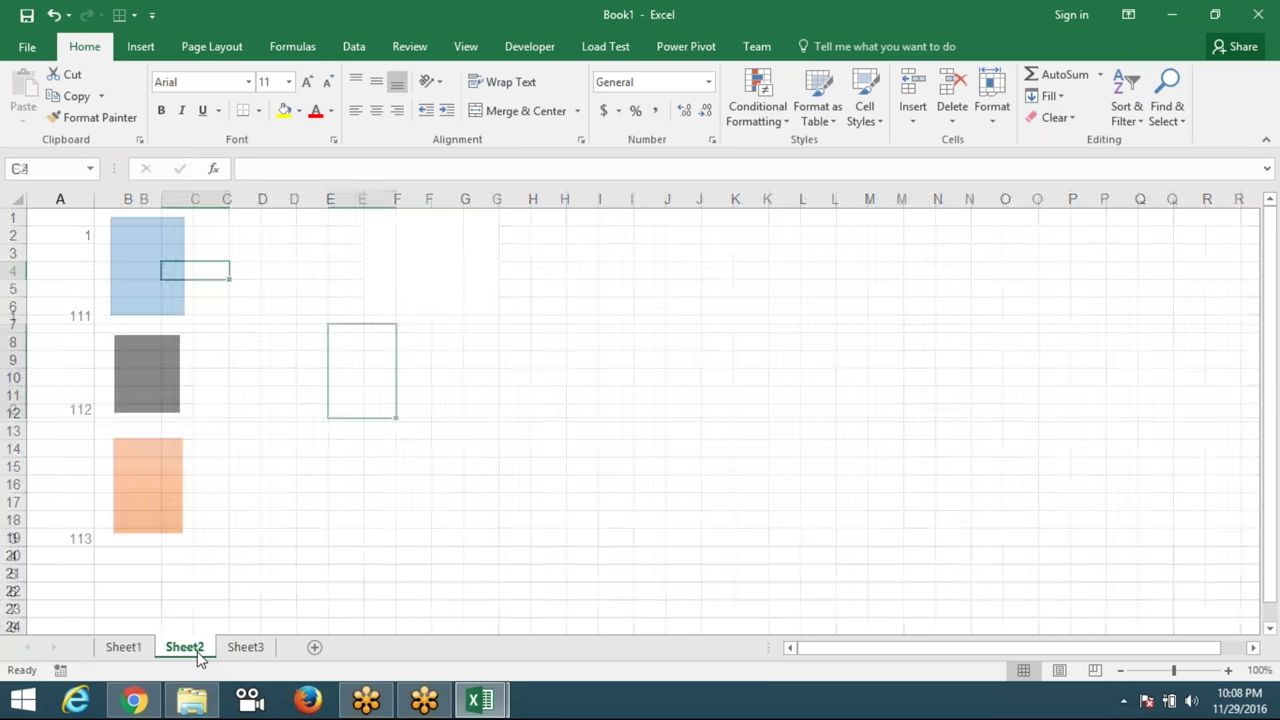
left_click(190, 311)
left_click(196, 370)
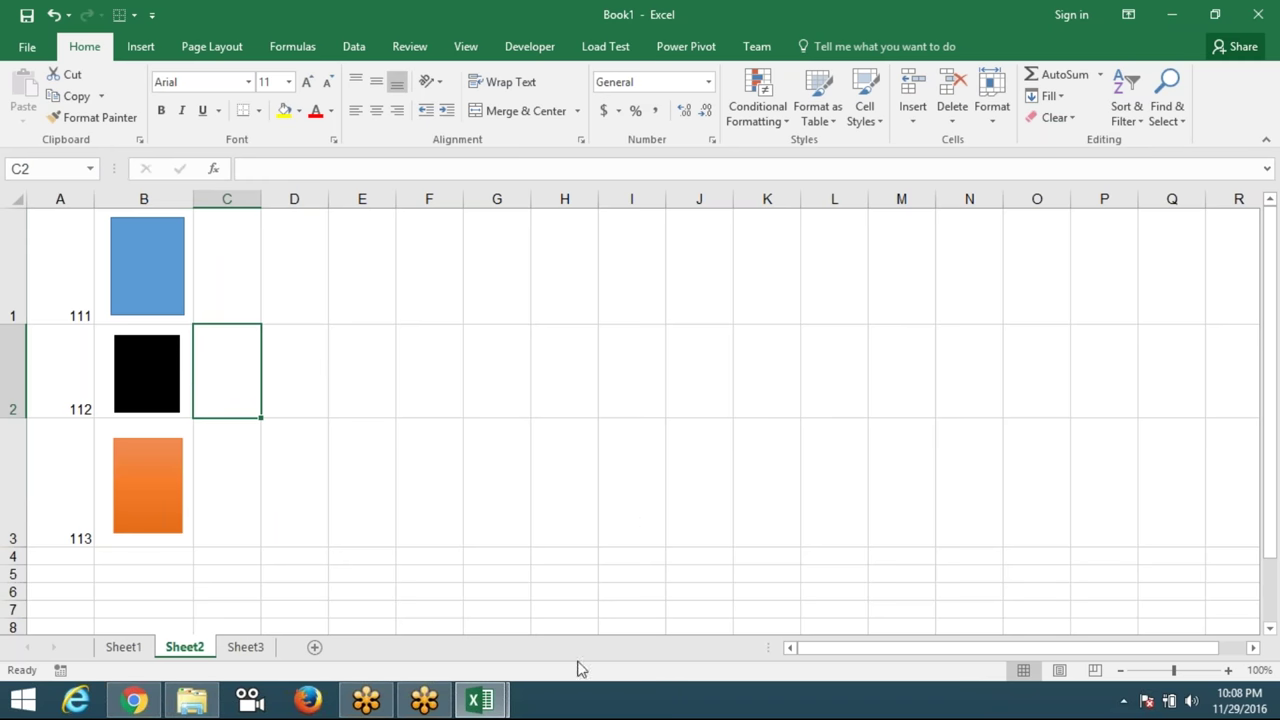
left_click(502, 705)
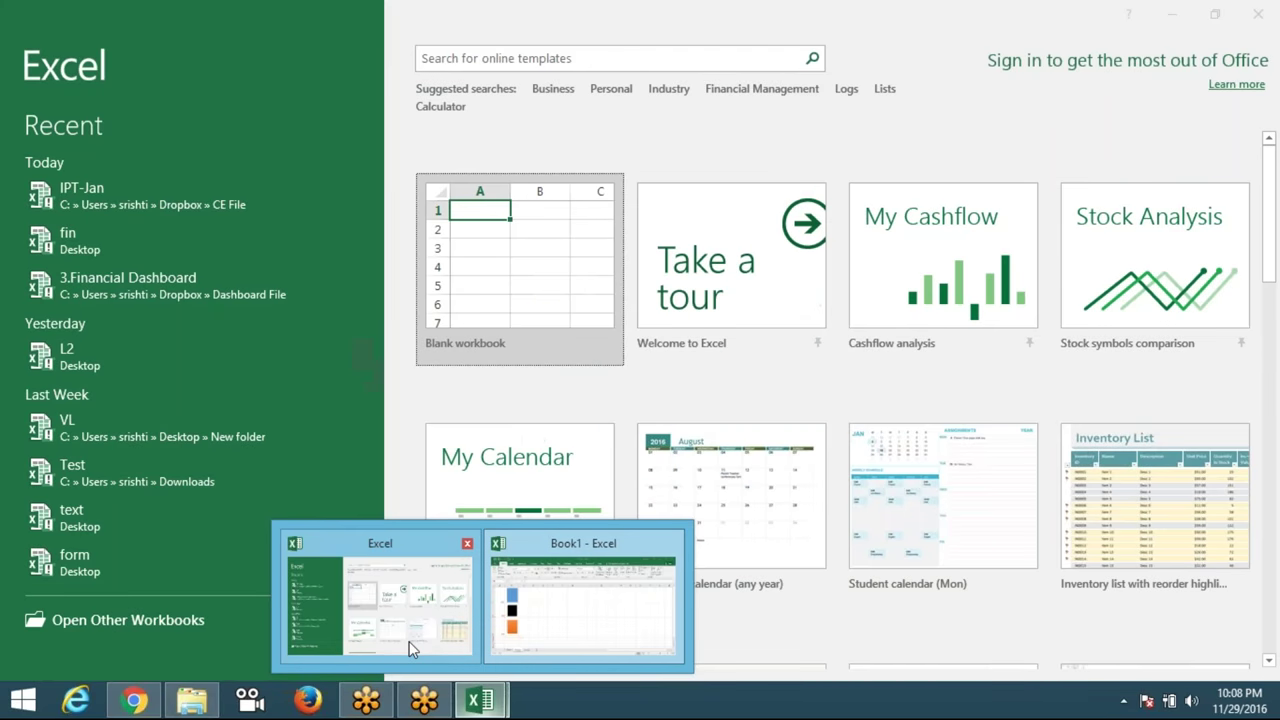
Create blank workbook Book2, browse its Sheet1 and Sheet2, then bring Book1 back.
left_click(409, 641)
left_click(455, 205)
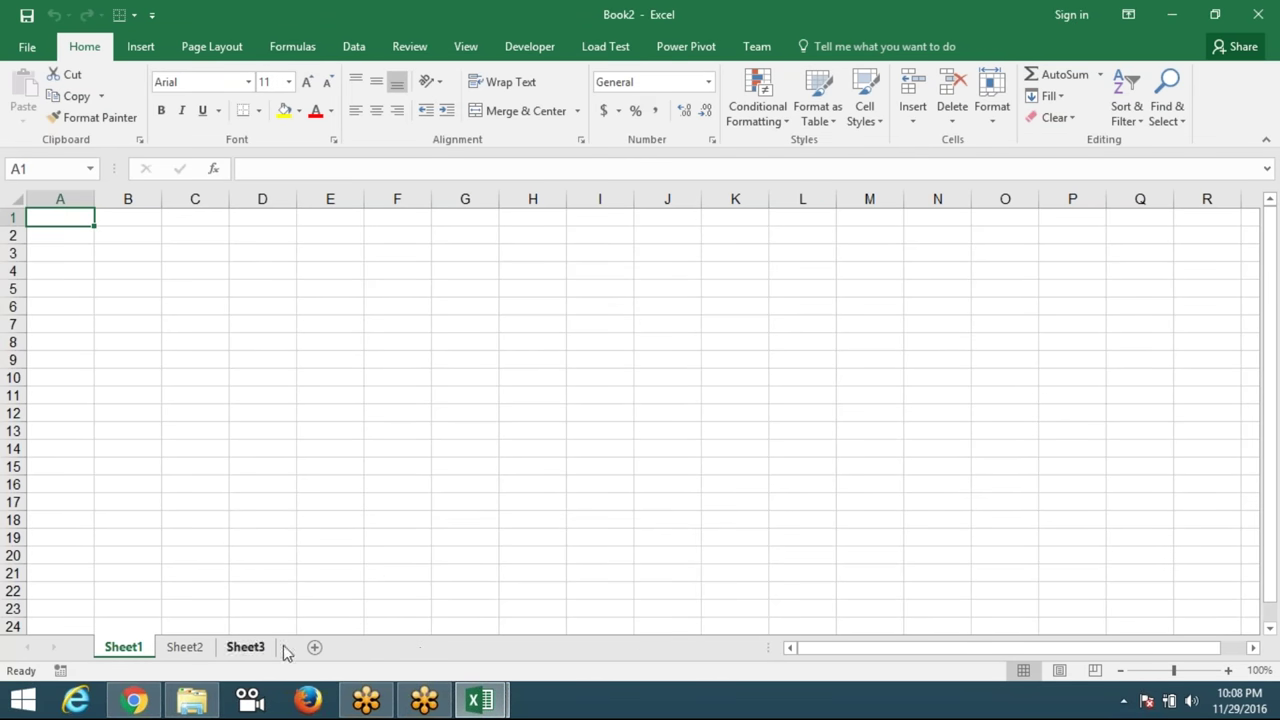
left_click(185, 650)
left_click(138, 648)
left_click(184, 650)
left_click(135, 651)
mouse_move(497, 713)
left_click(443, 634)
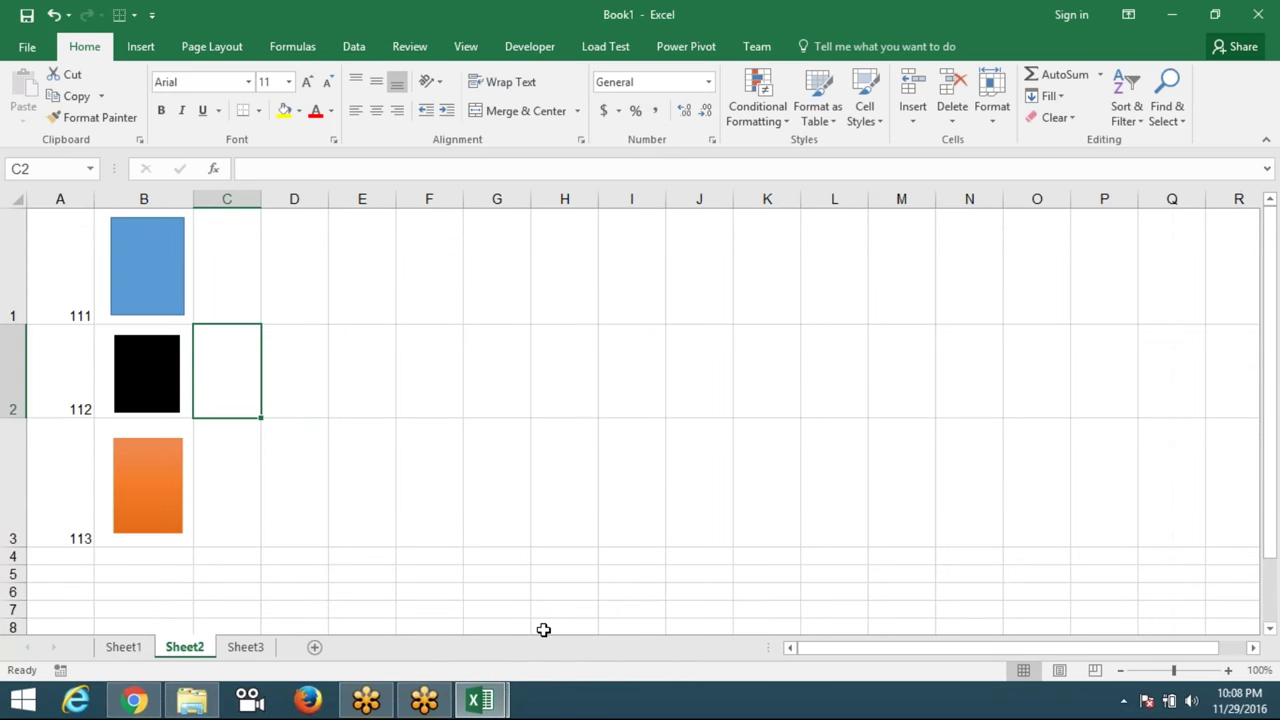
Select roll numbers 111–113 in A1:A3, then select cell B2 on Sheet1.
left_click_drag(64, 295, 63, 523)
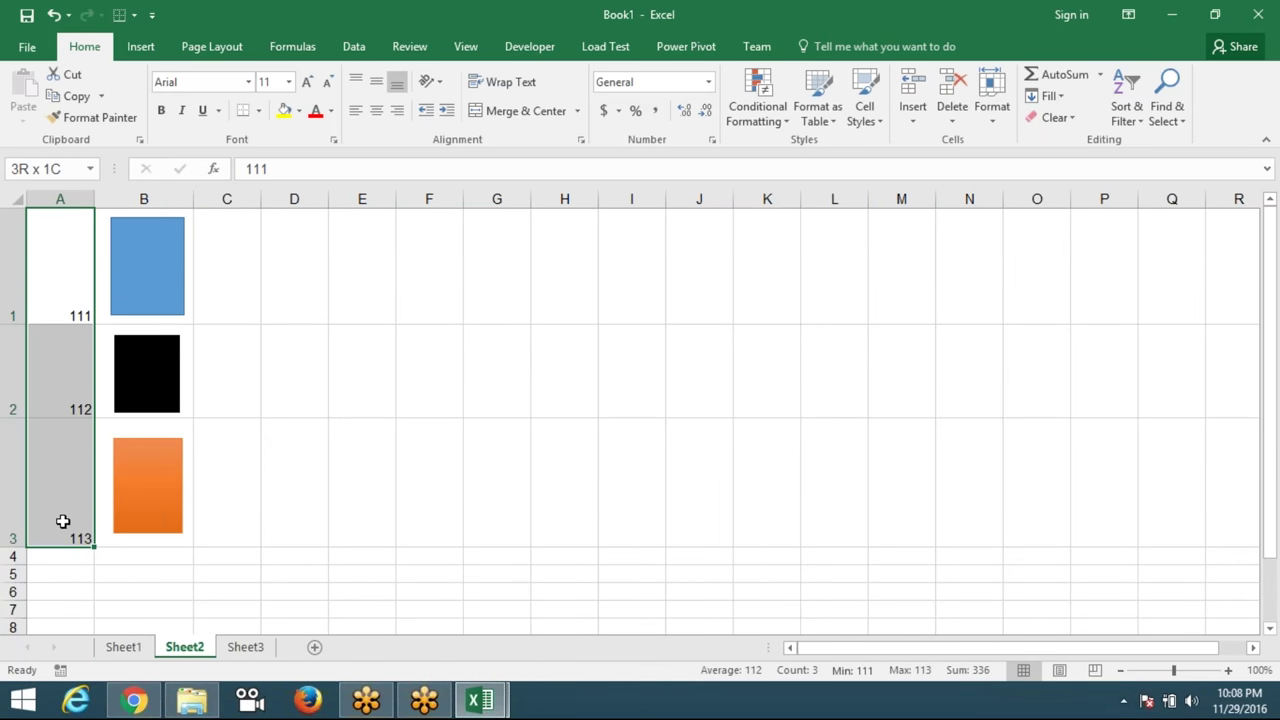
left_click(129, 648)
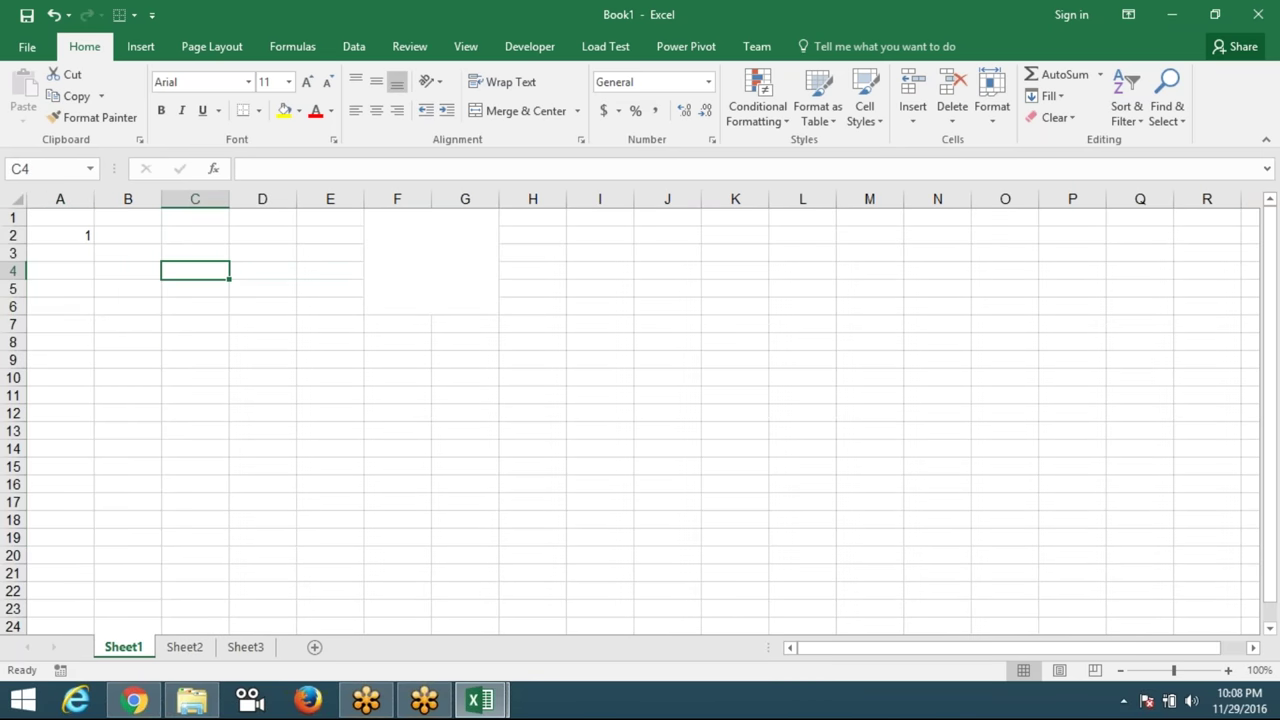
left_click(135, 238)
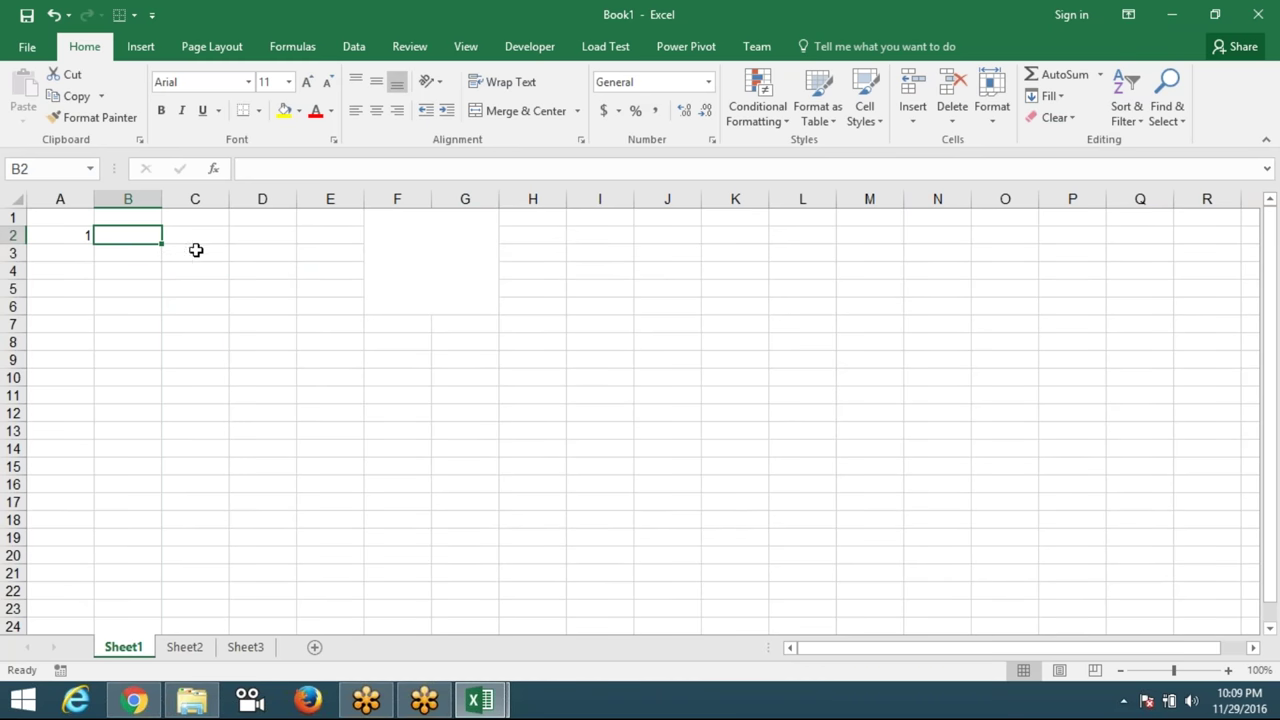
Enter =MATCH(A2,Sheet2!A:A,0) in B2 to find the roll's row in Sheet2 column A.
type("=mat")
key("Tab")
key("Left")
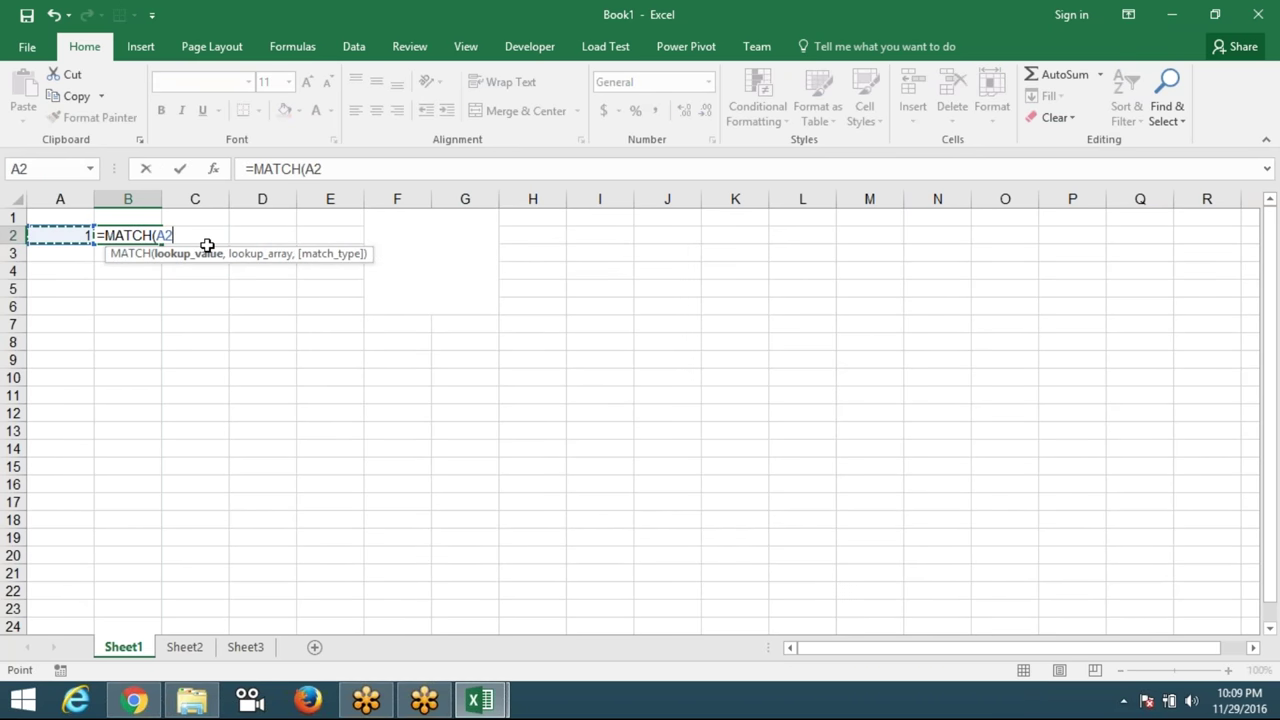
type(",")
left_click(184, 647)
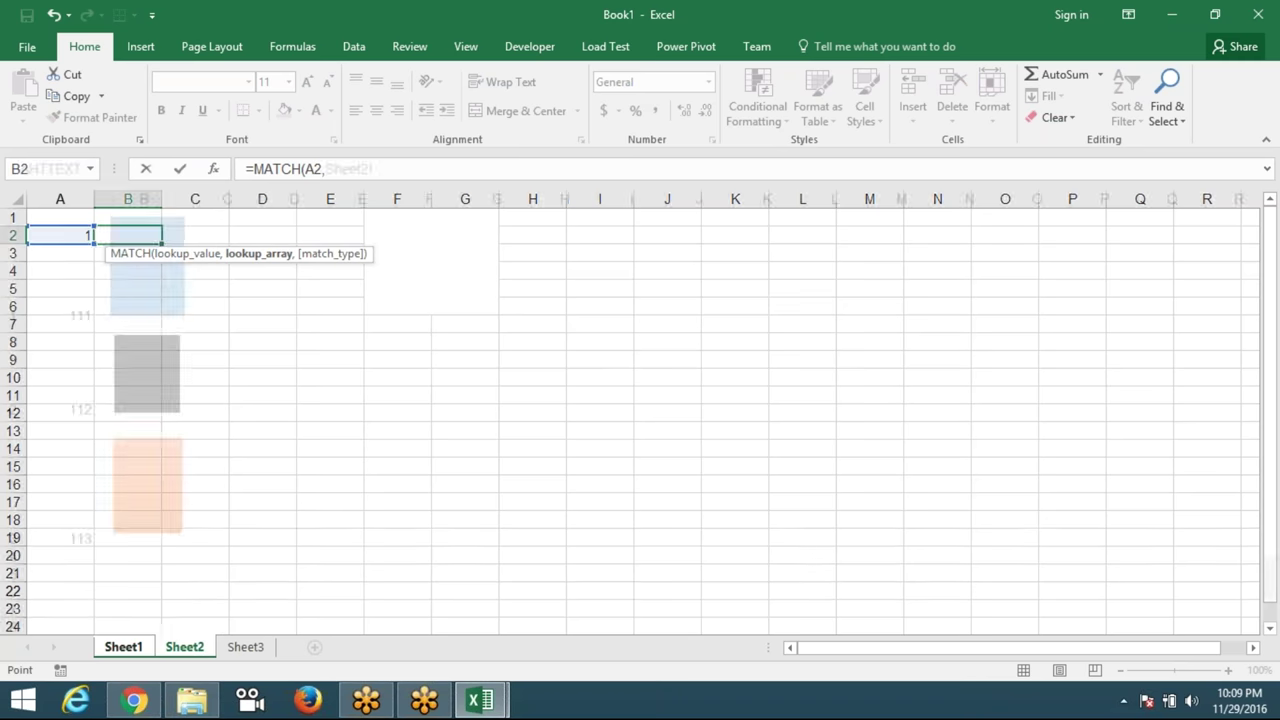
left_click(62, 199)
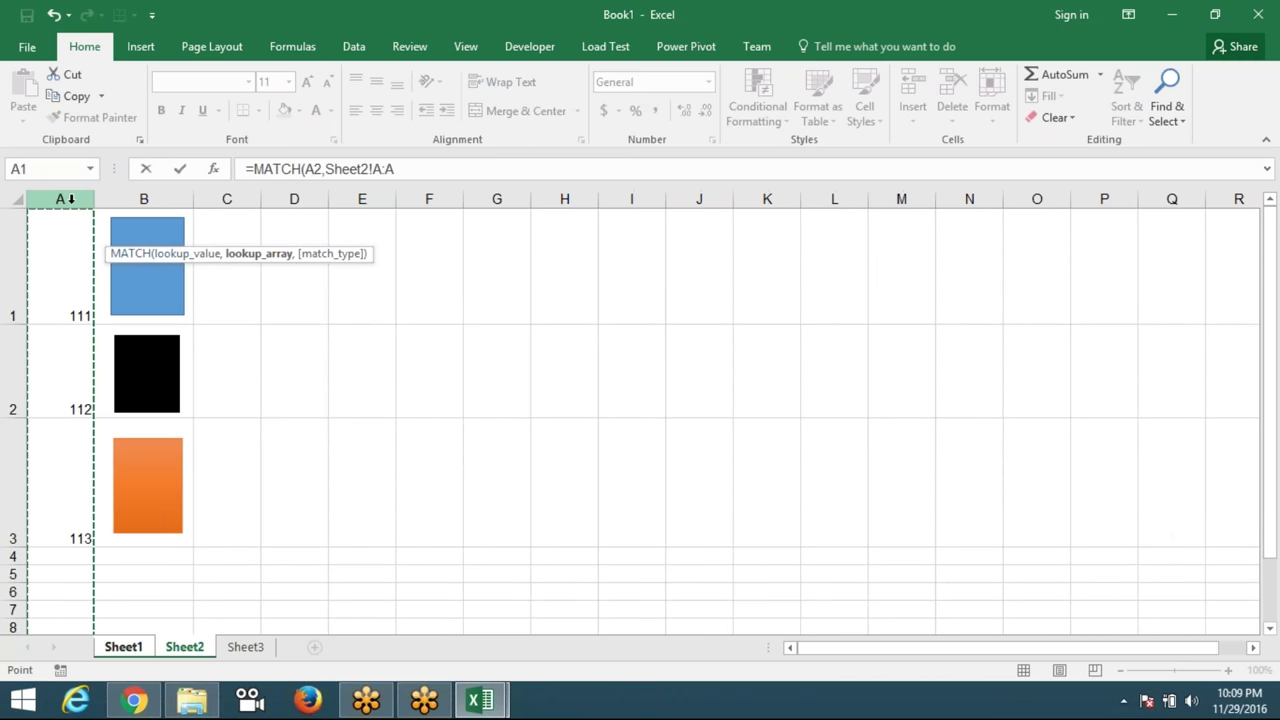
type(",")
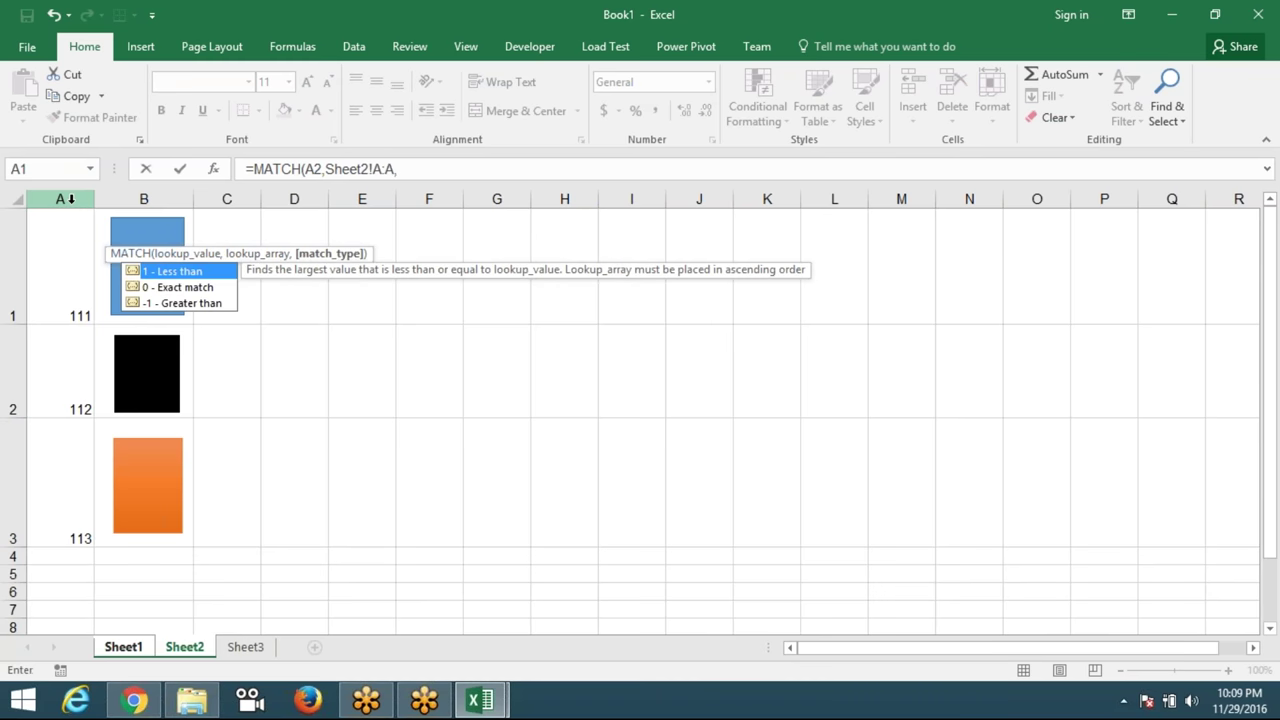
type("0")
key("Return")
left_click(122, 237)
left_click(292, 168)
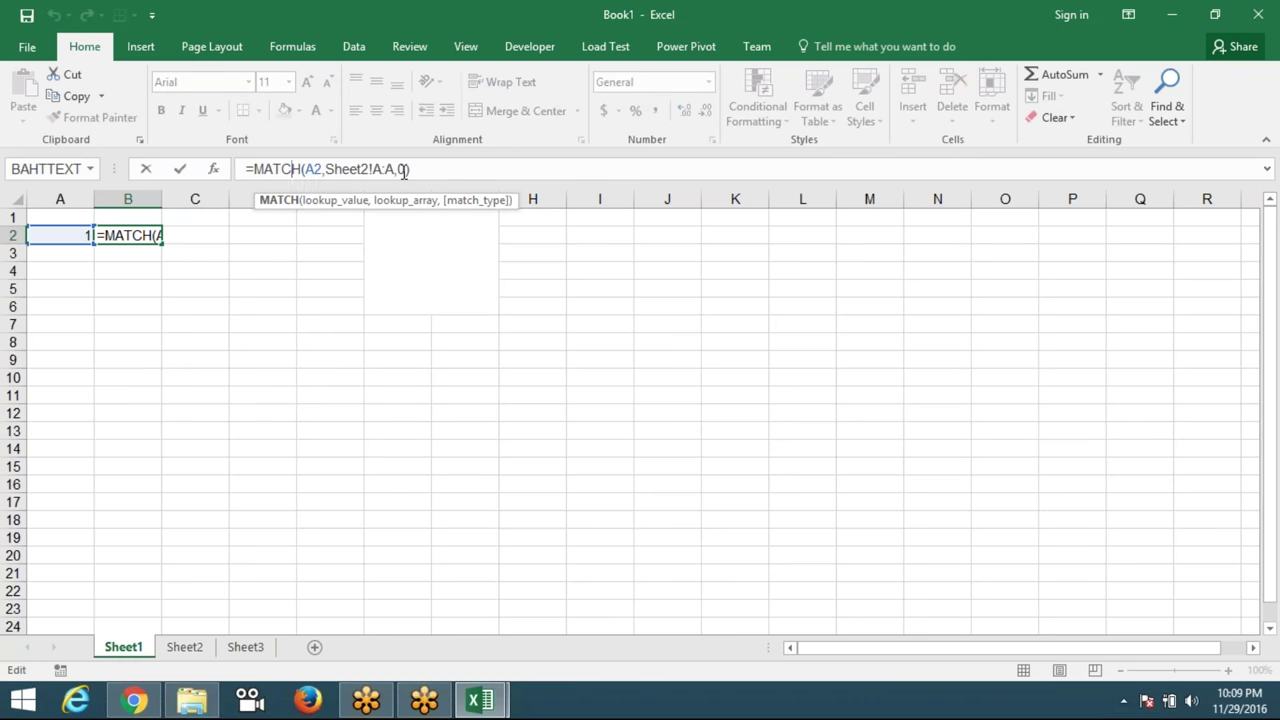
key("Return")
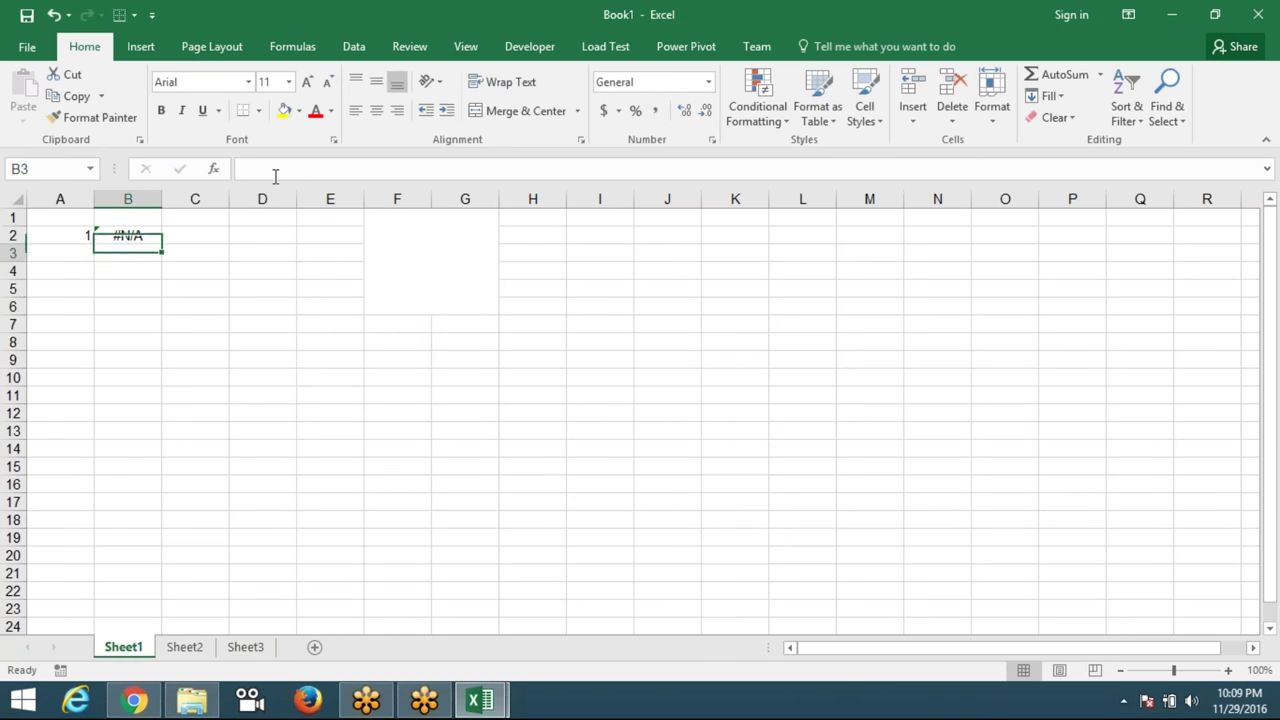
Add a Roll header in A1 and roll number 111 in A2.
key("Up")
key("Left")
key("Up")
type("Roll")
key("Return")
type("11")
key("Return")
Check that B2 returns 1 against Sheet2's rows, then begin an =ADDRESS formula in C2.
left_click(142, 233)
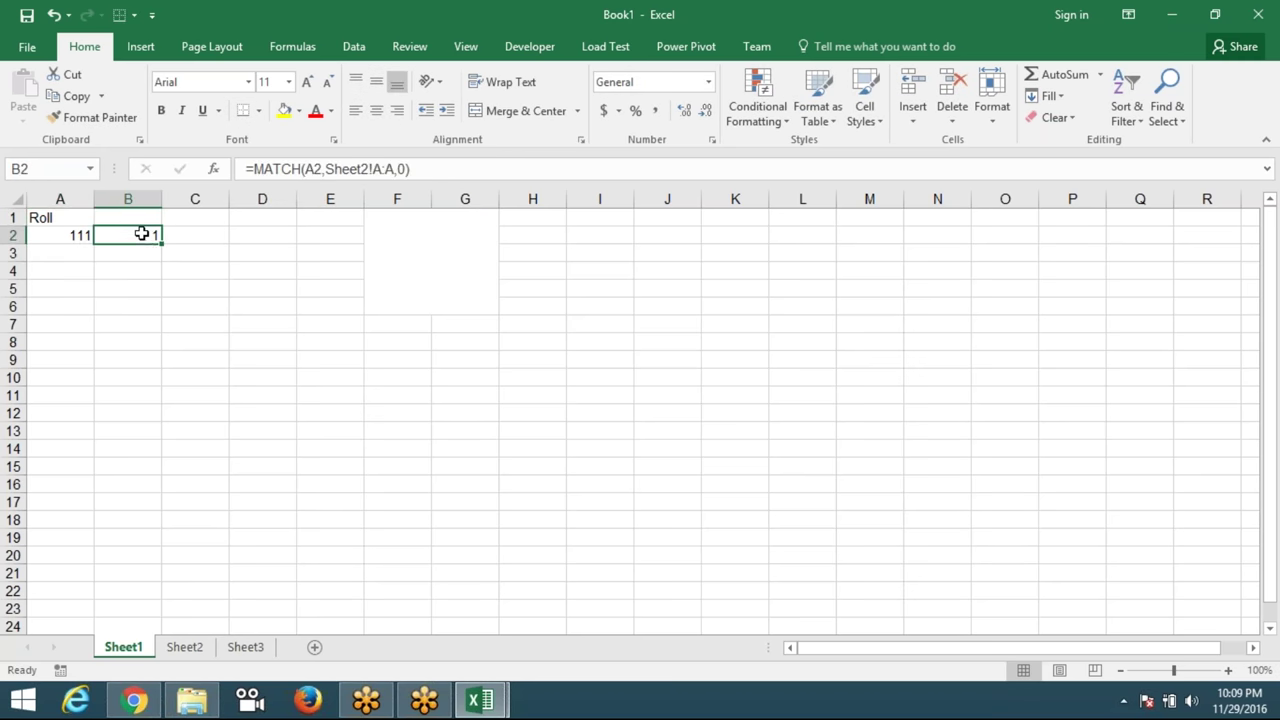
left_click(185, 647)
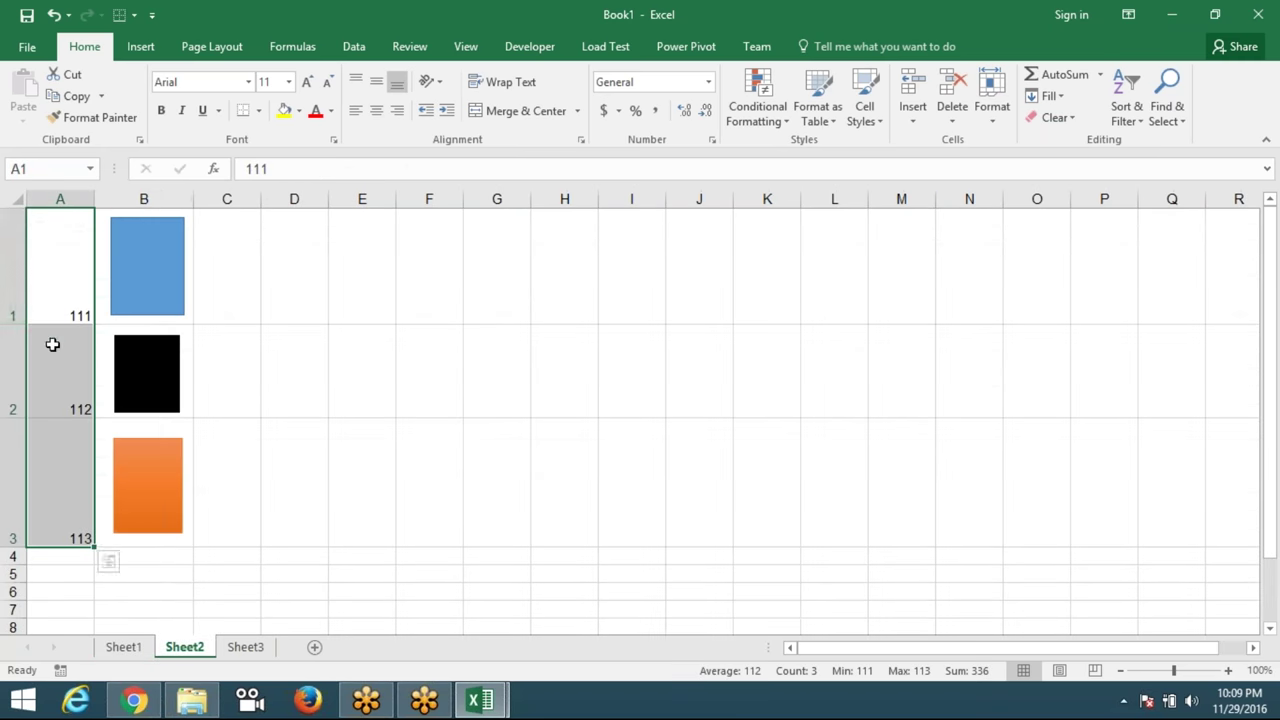
left_click(15, 290)
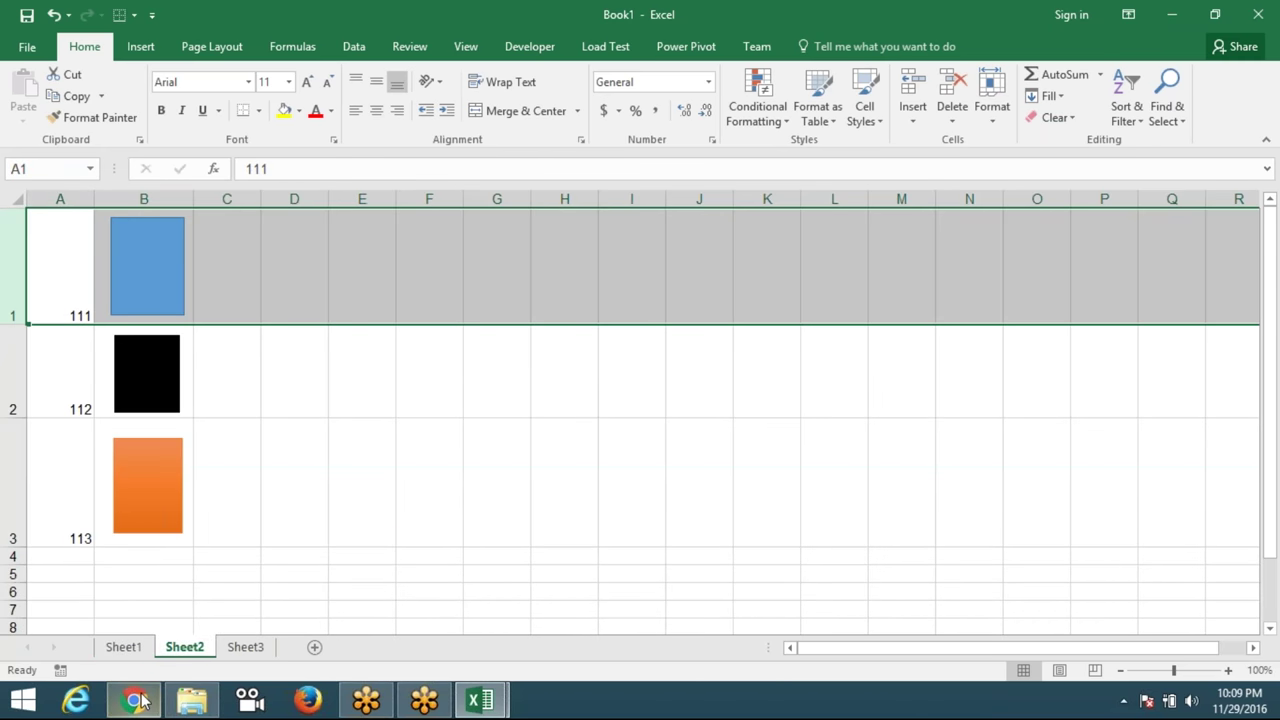
left_click(123, 647)
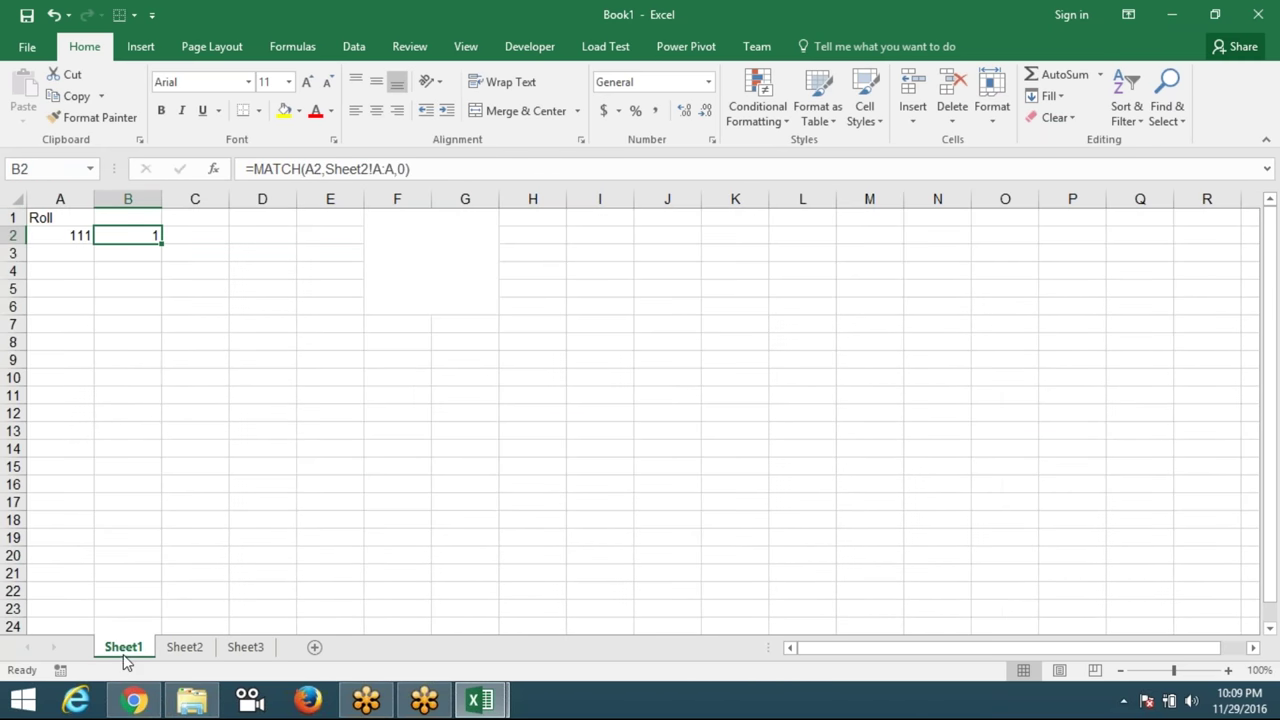
left_click(210, 240)
type("=")
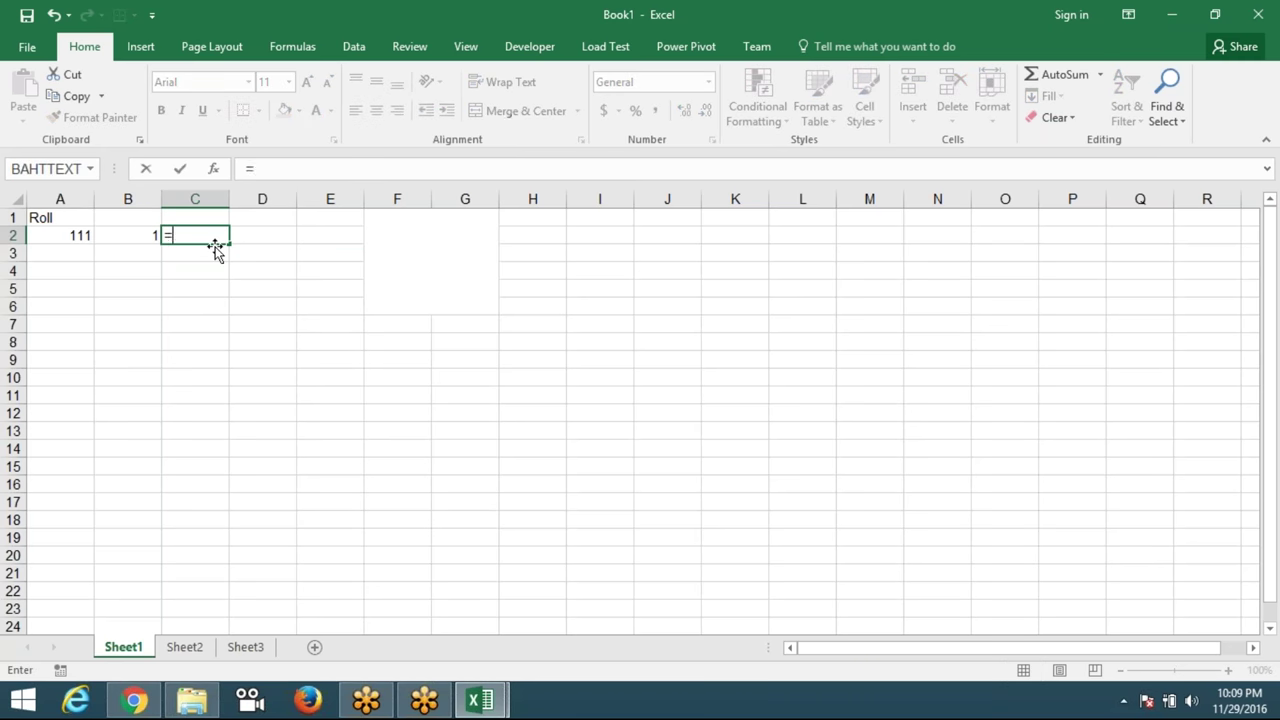
type("ad")
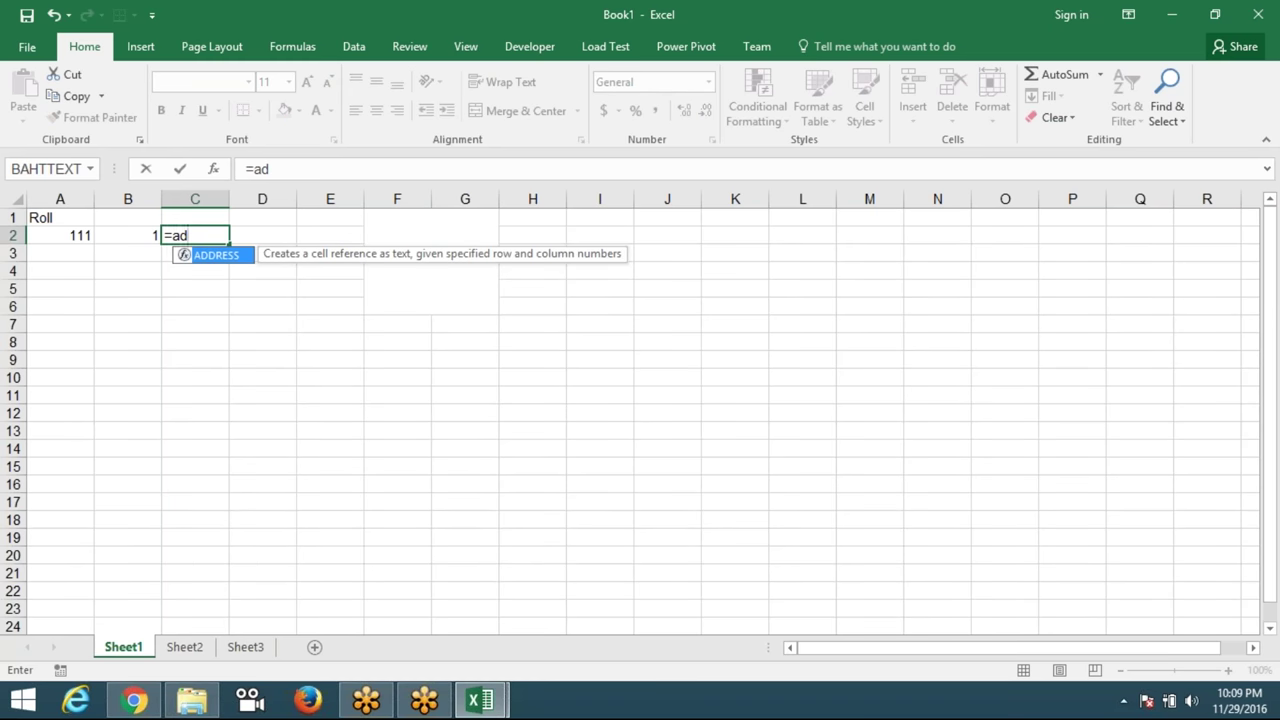
Complete =ADDRESS(B2,2) in C2, removing the stray extra comma, so it shows $B$1.
key("Tab")
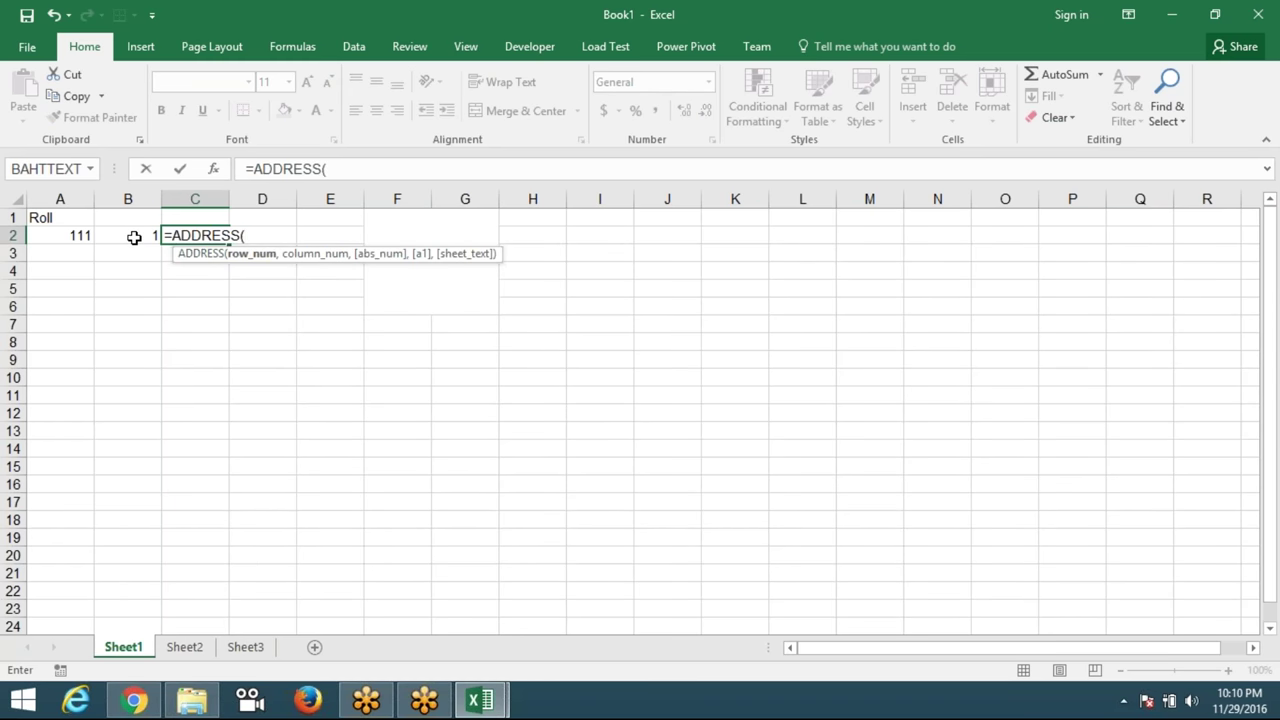
left_click(134, 238)
type(",")
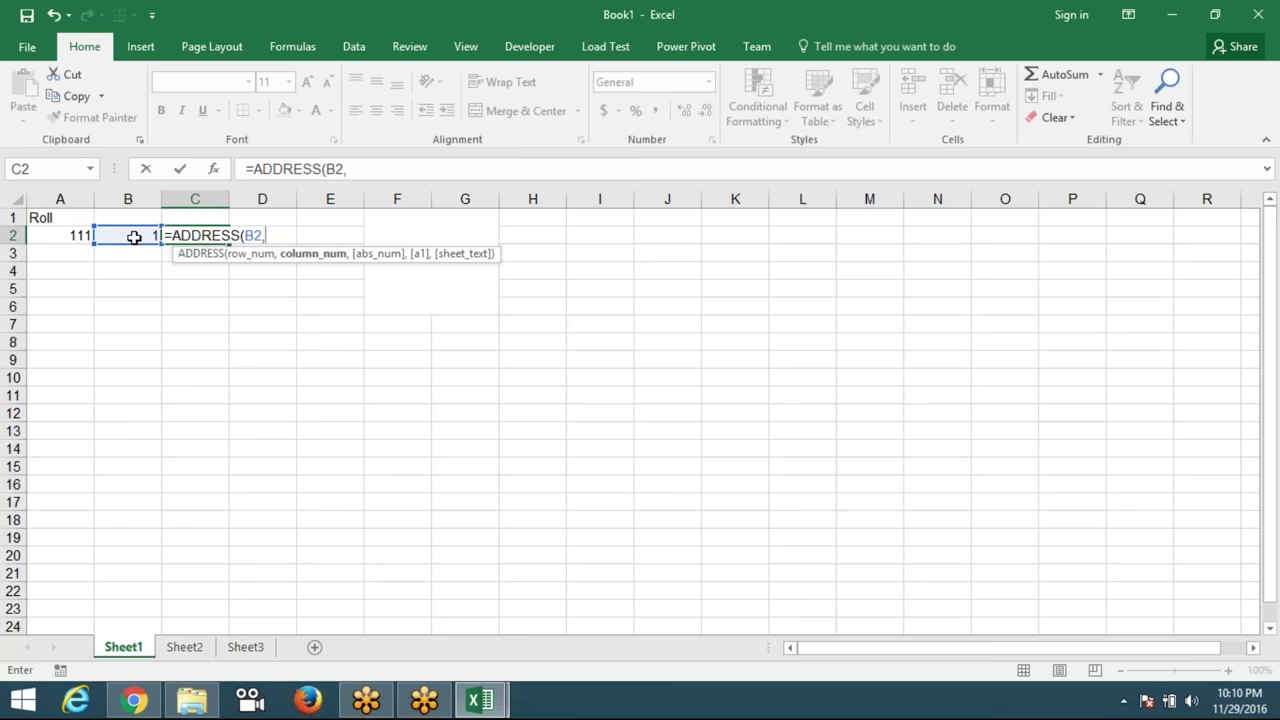
type(",2")
key("Return")
key("Up")
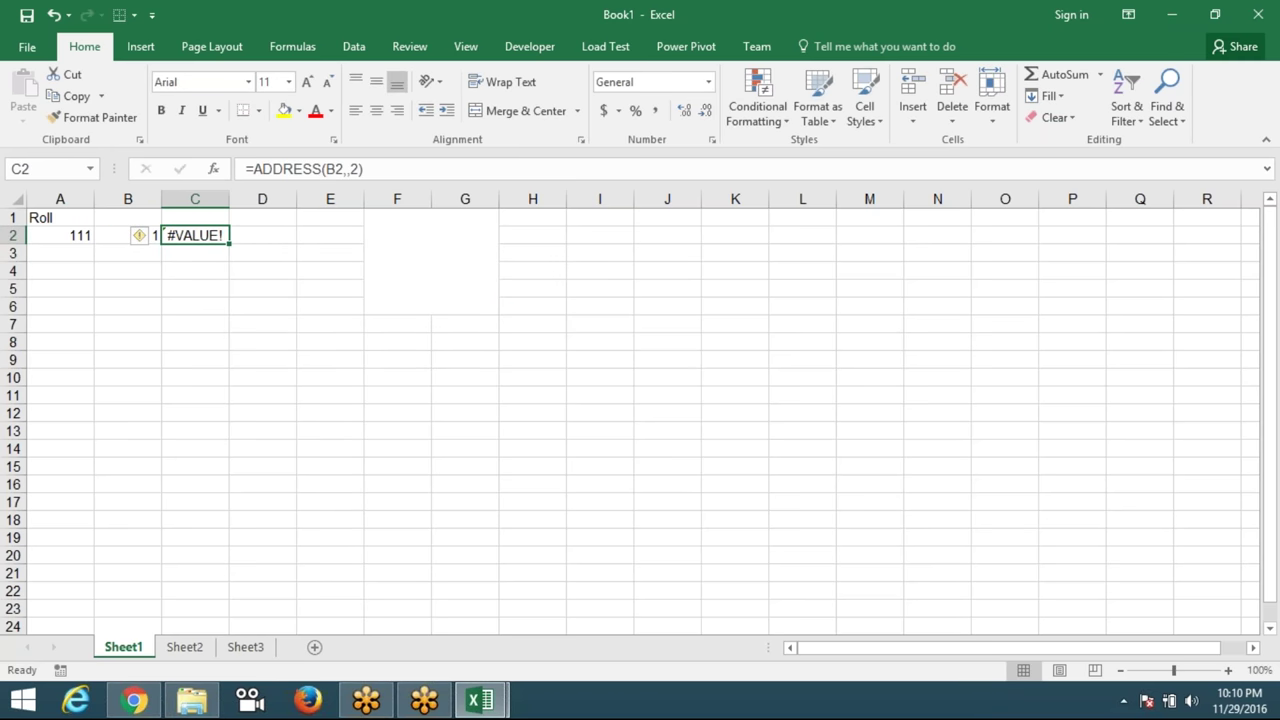
left_click(352, 170)
key("BackSpace")
key("Return")
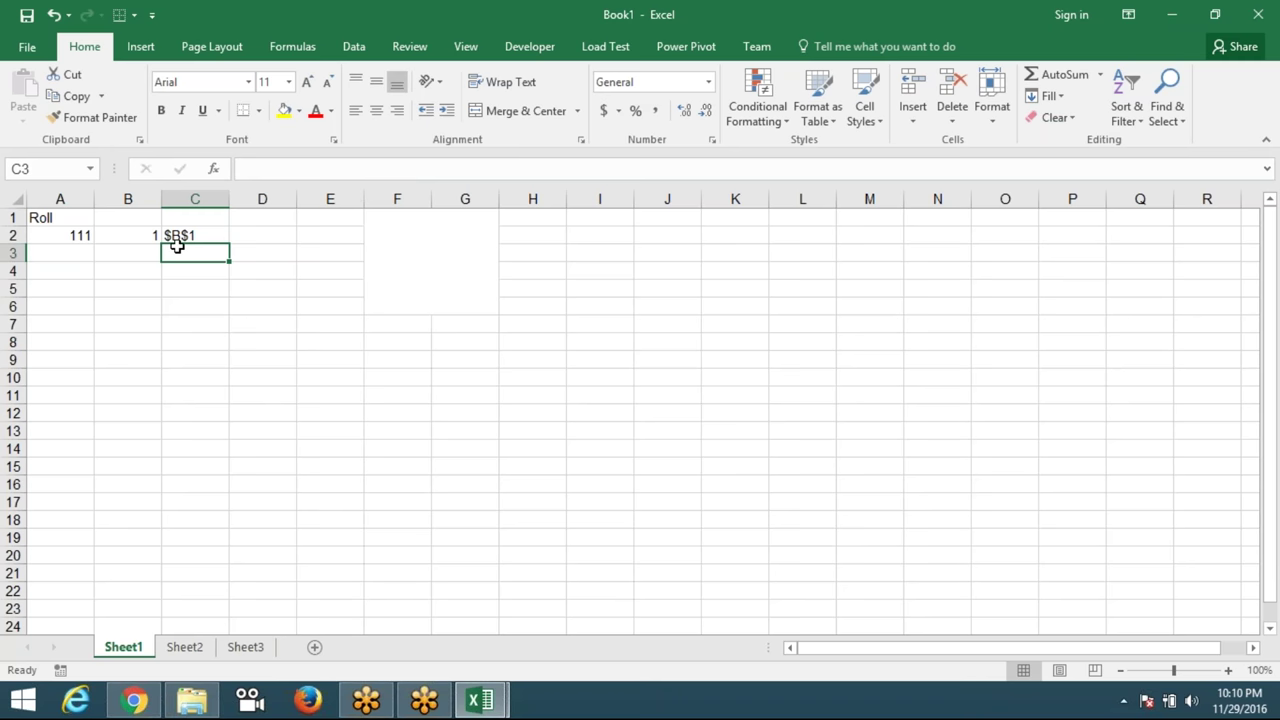
left_click(188, 231)
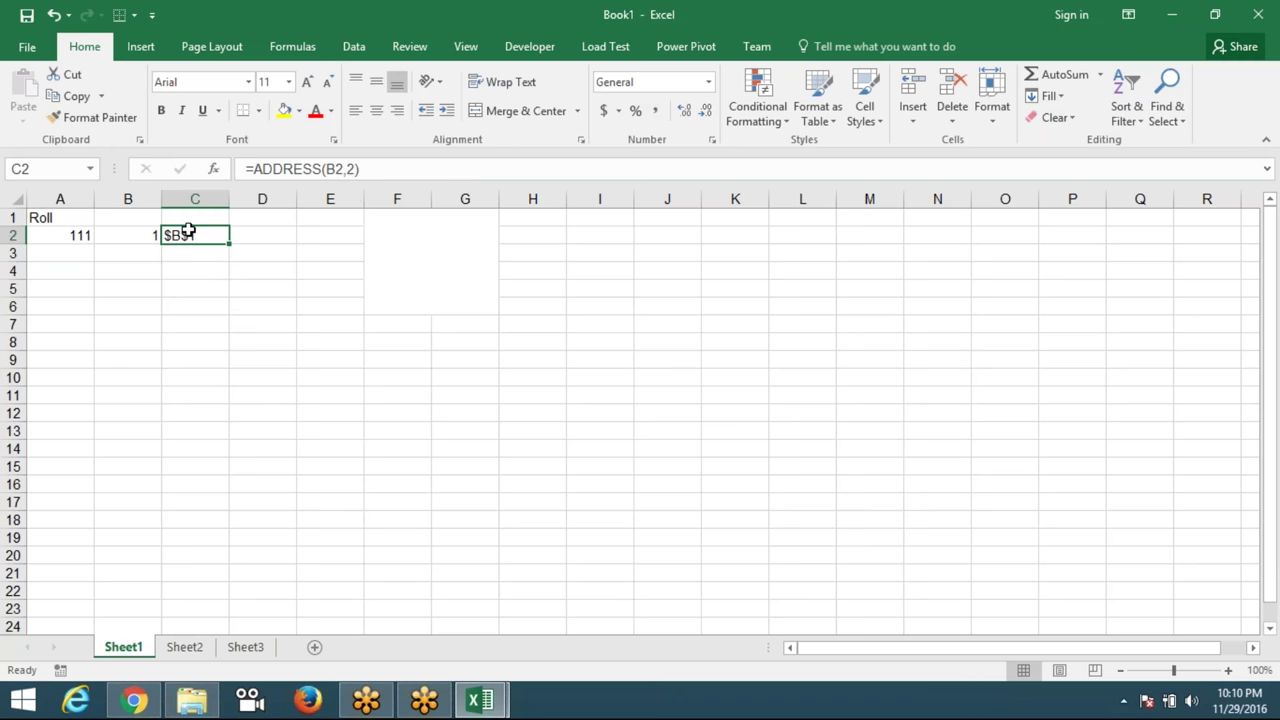
left_click(253, 169)
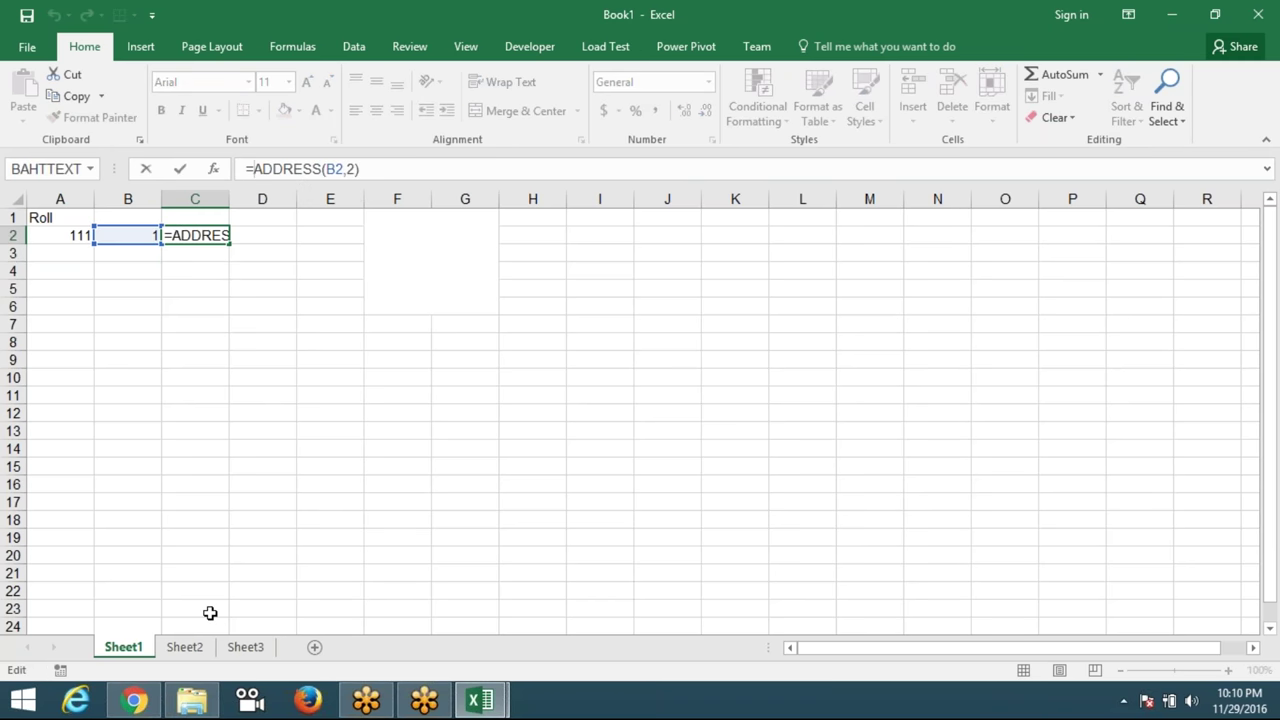
key("ctrl+Return")
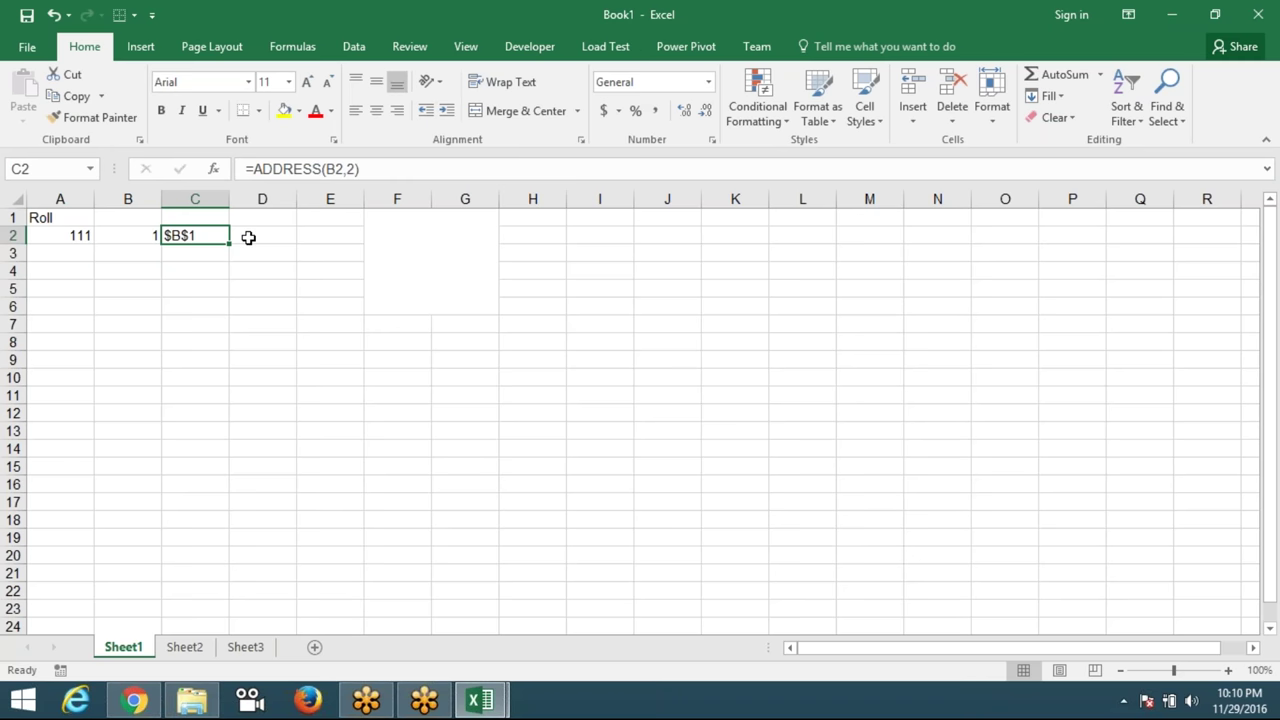
left_click(248, 237)
Enter ="Sheet2!"&C2 in D2 and autofit column D.
type("=\"")
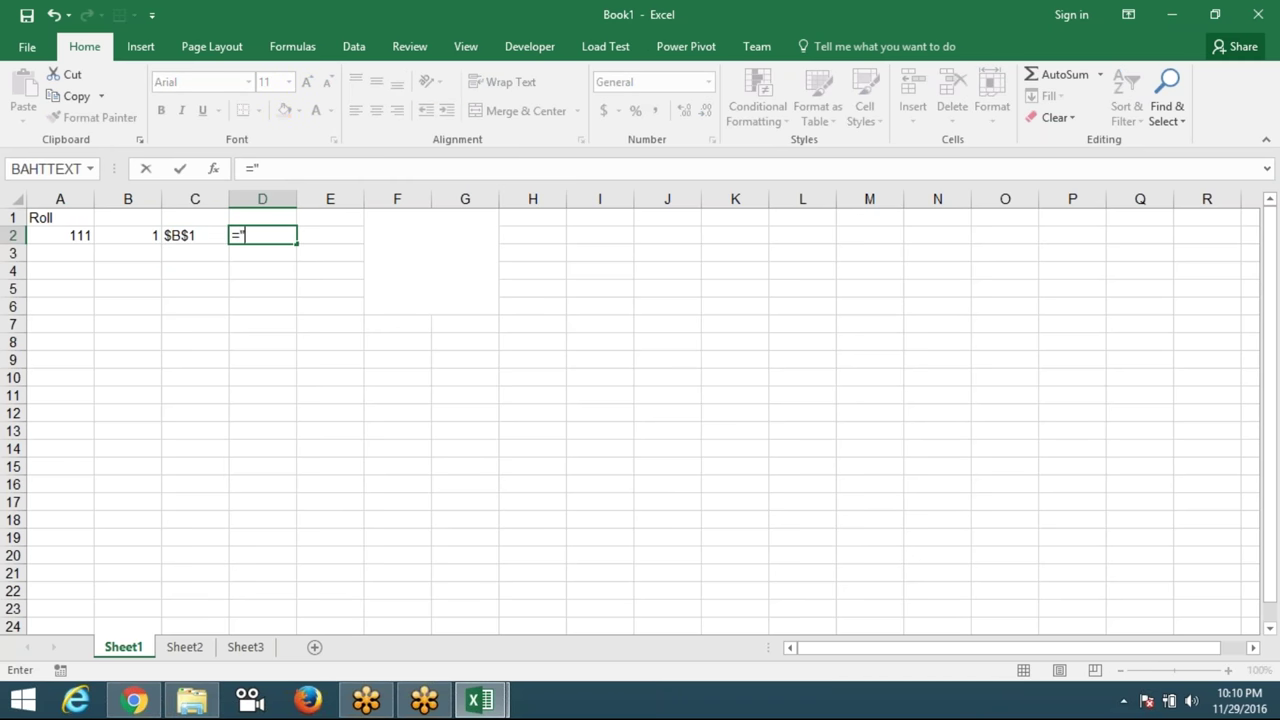
type("Sheet2!\"")
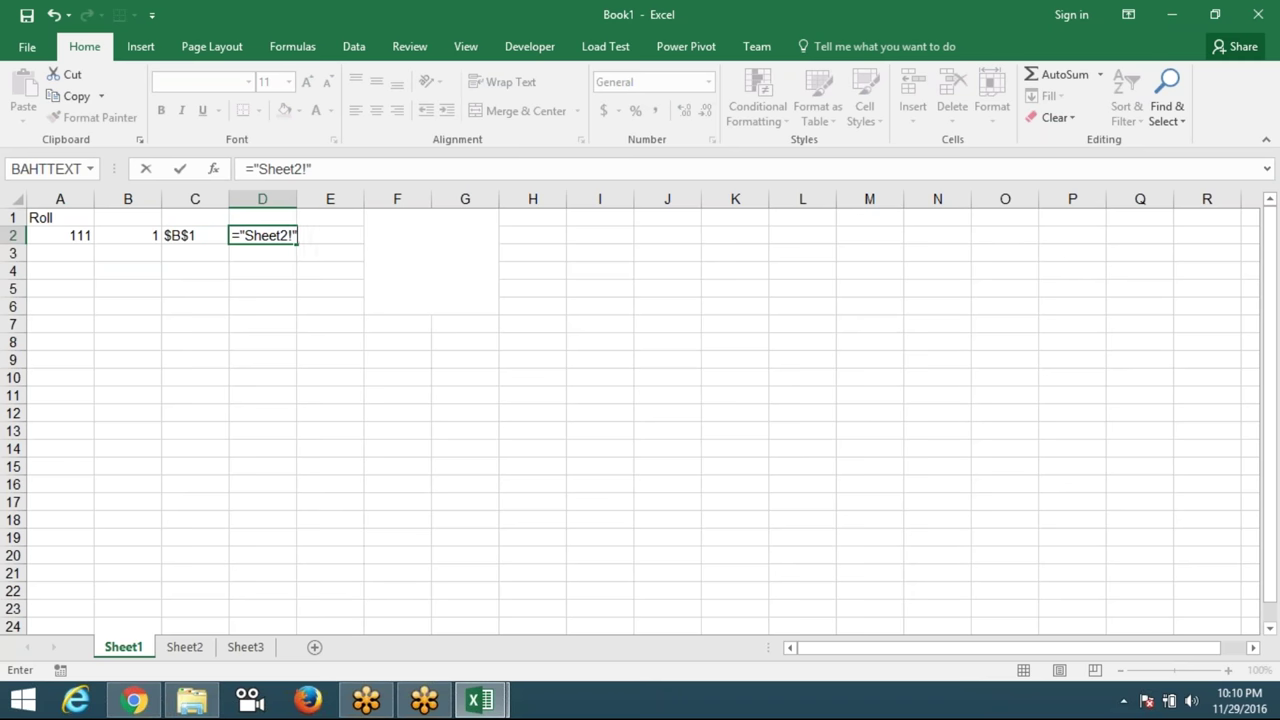
type("&")
left_click(178, 237)
key("Return")
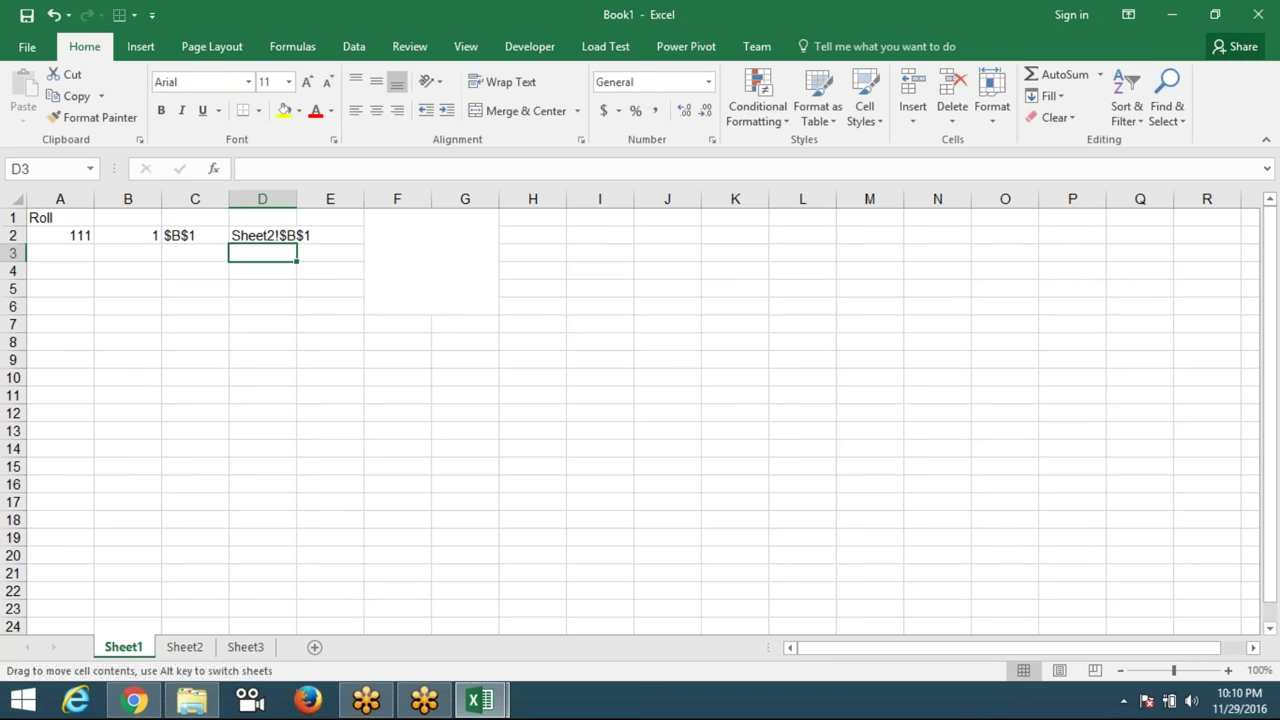
double_click(298, 194)
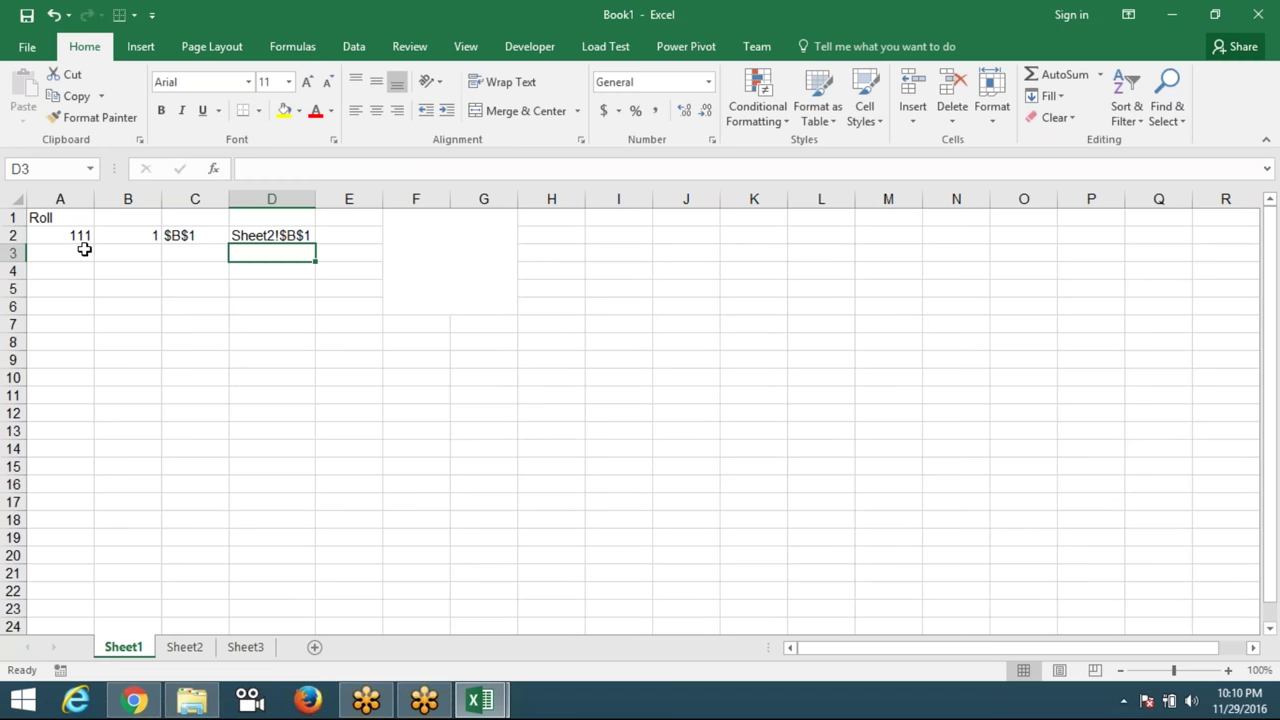
Change the roll in A2 to 112 and confirm B2, C2 and D2 update to row 2.
left_click(80, 240)
type("11")
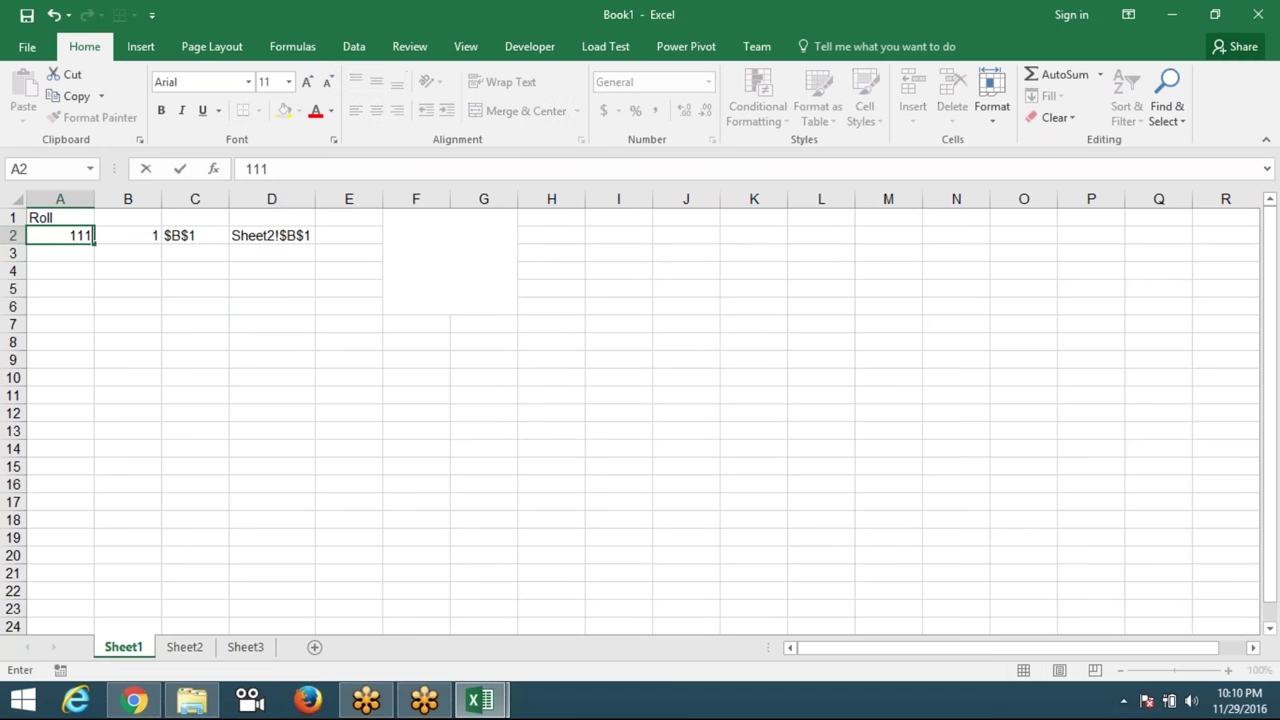
type("2")
key("Return")
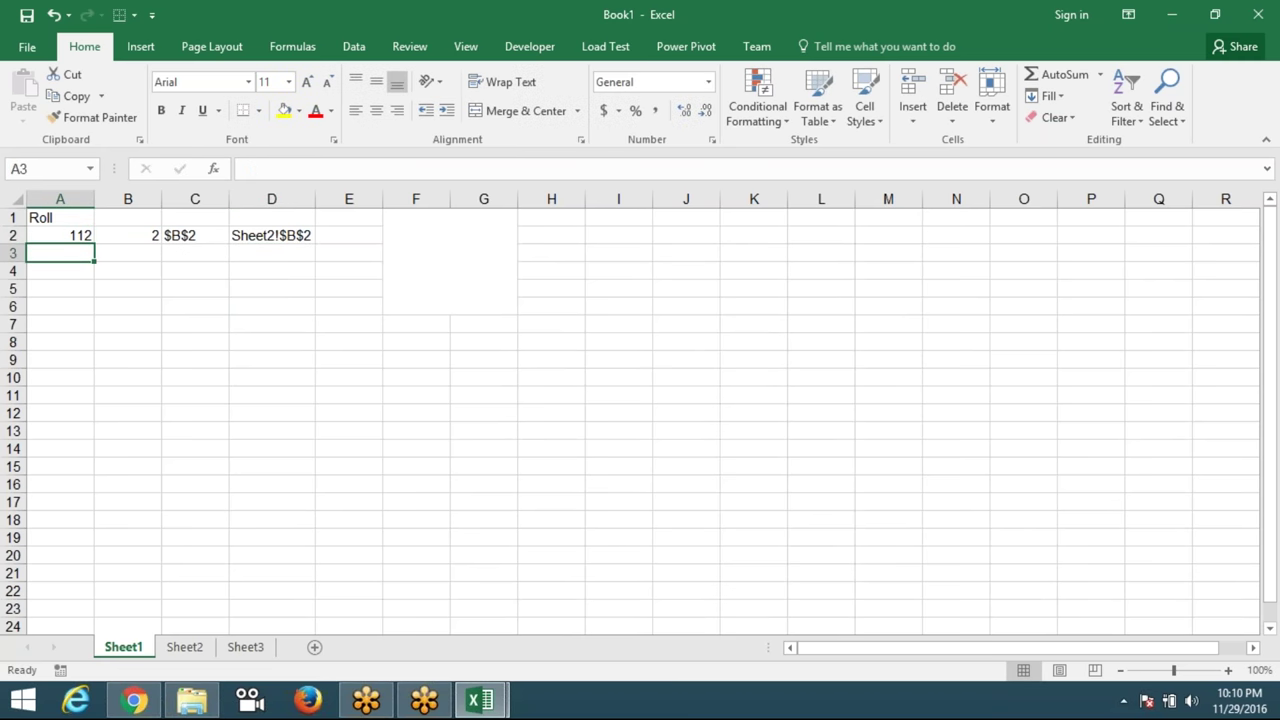
left_click(143, 234)
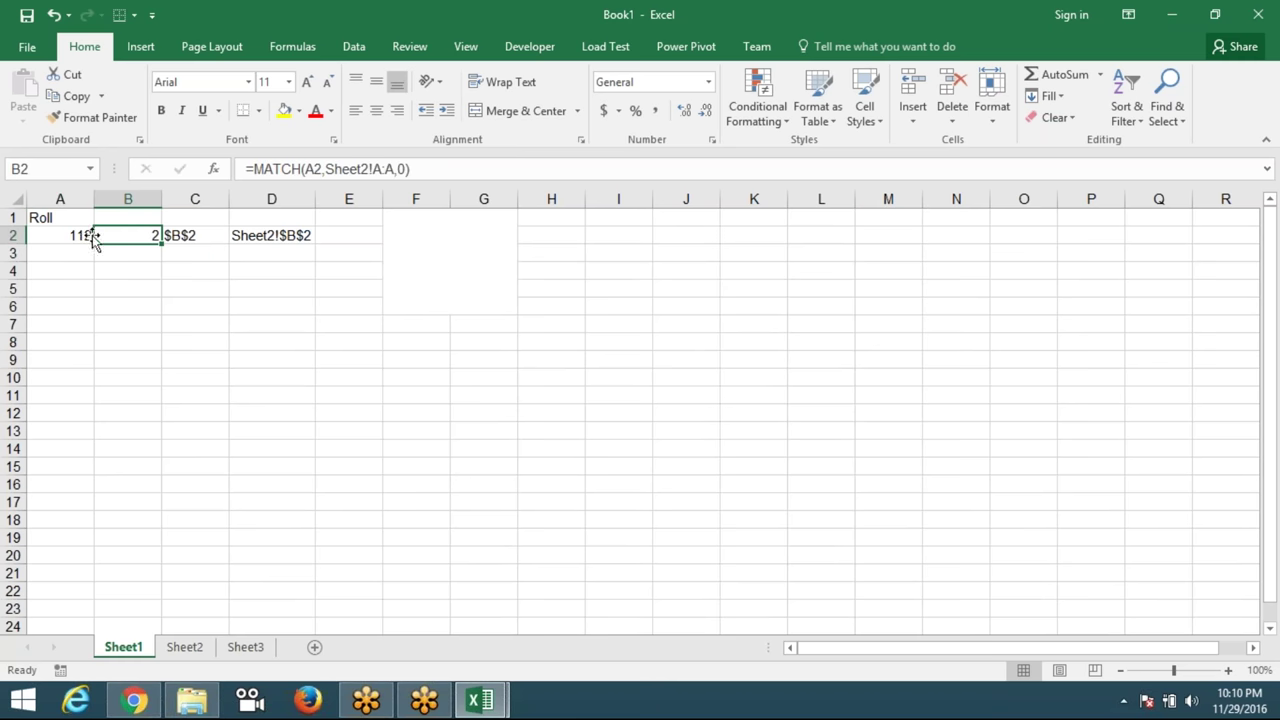
left_click(181, 235)
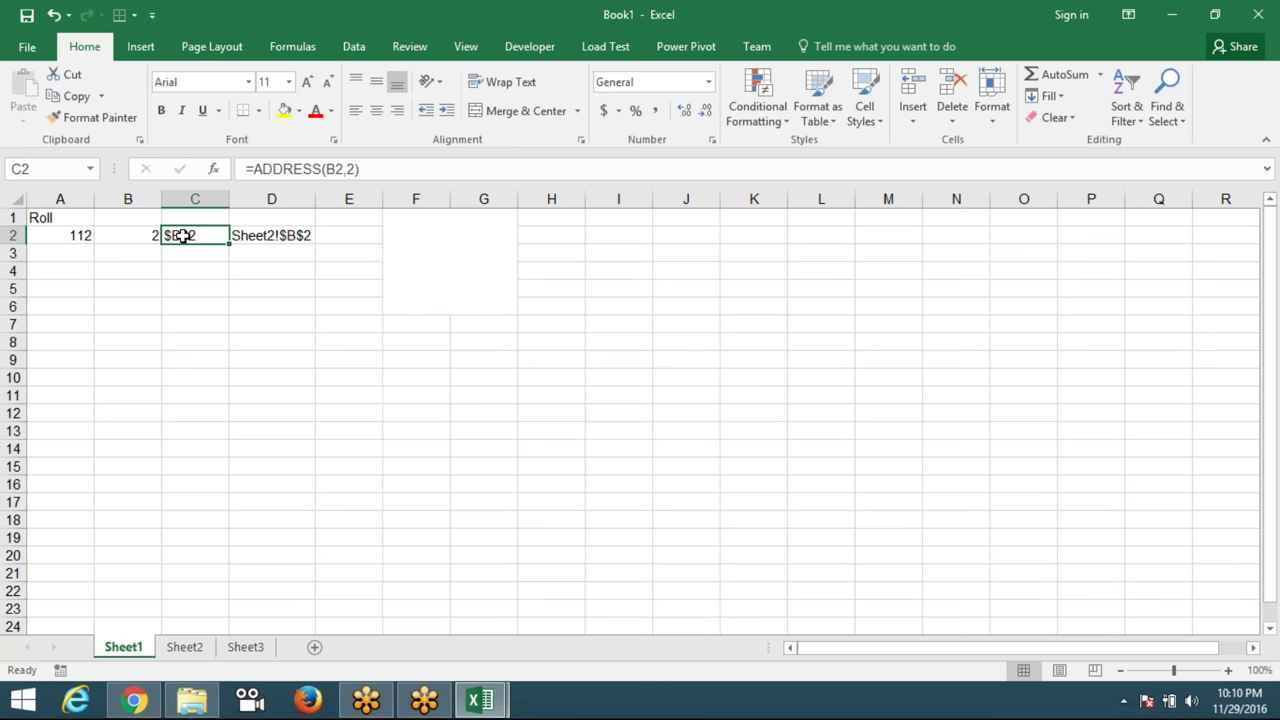
left_click(236, 236)
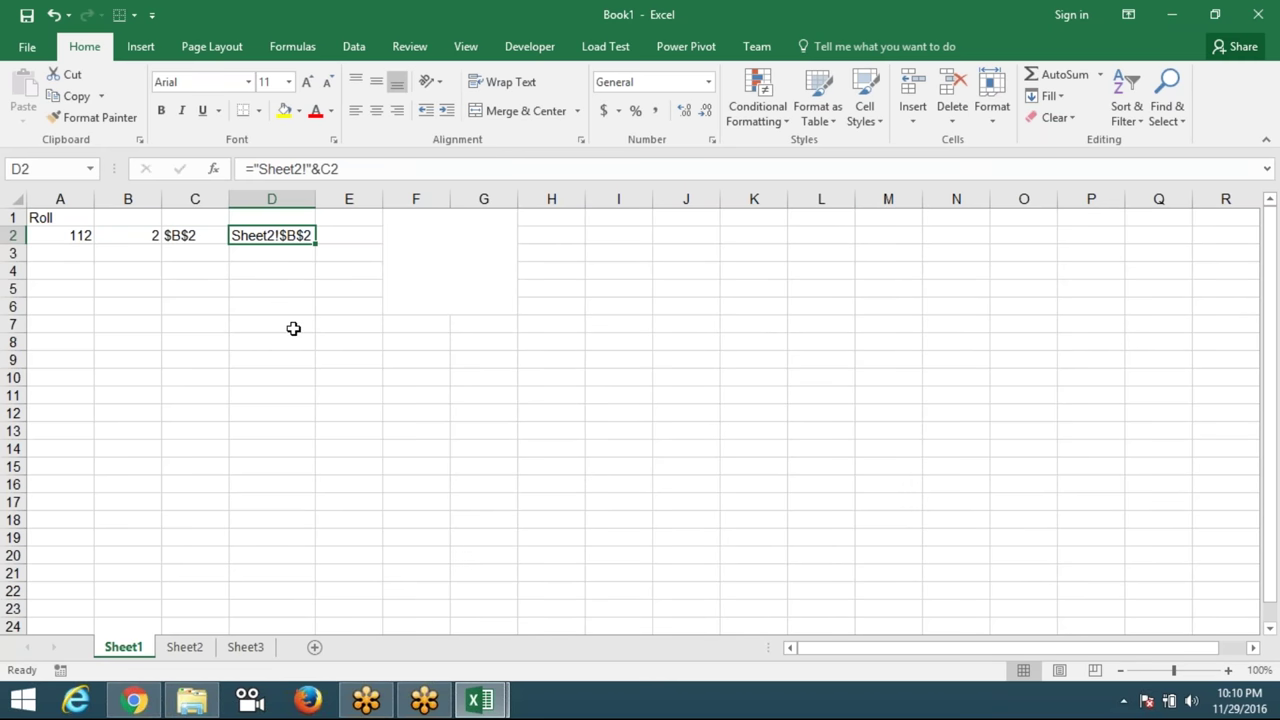
left_click(344, 382)
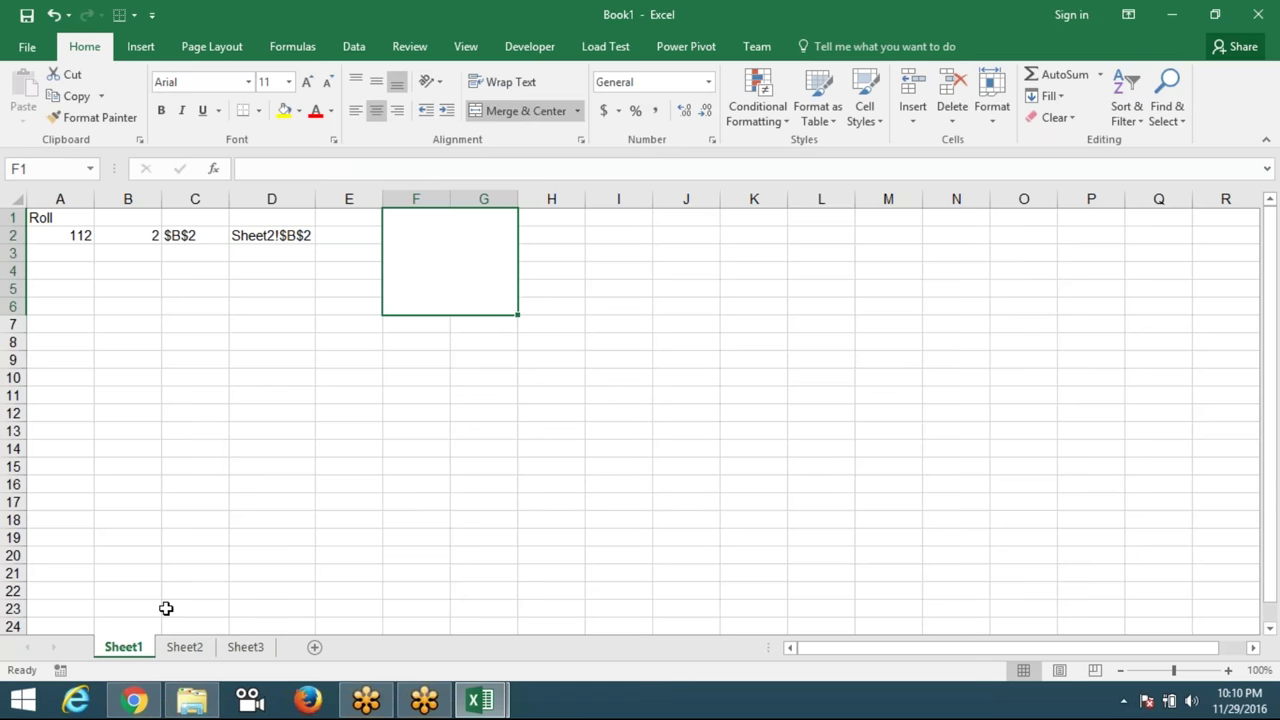
Copy Sheet2's B1 picture cell and return to Sheet1.
left_click(184, 647)
left_click(274, 327)
left_click(191, 314)
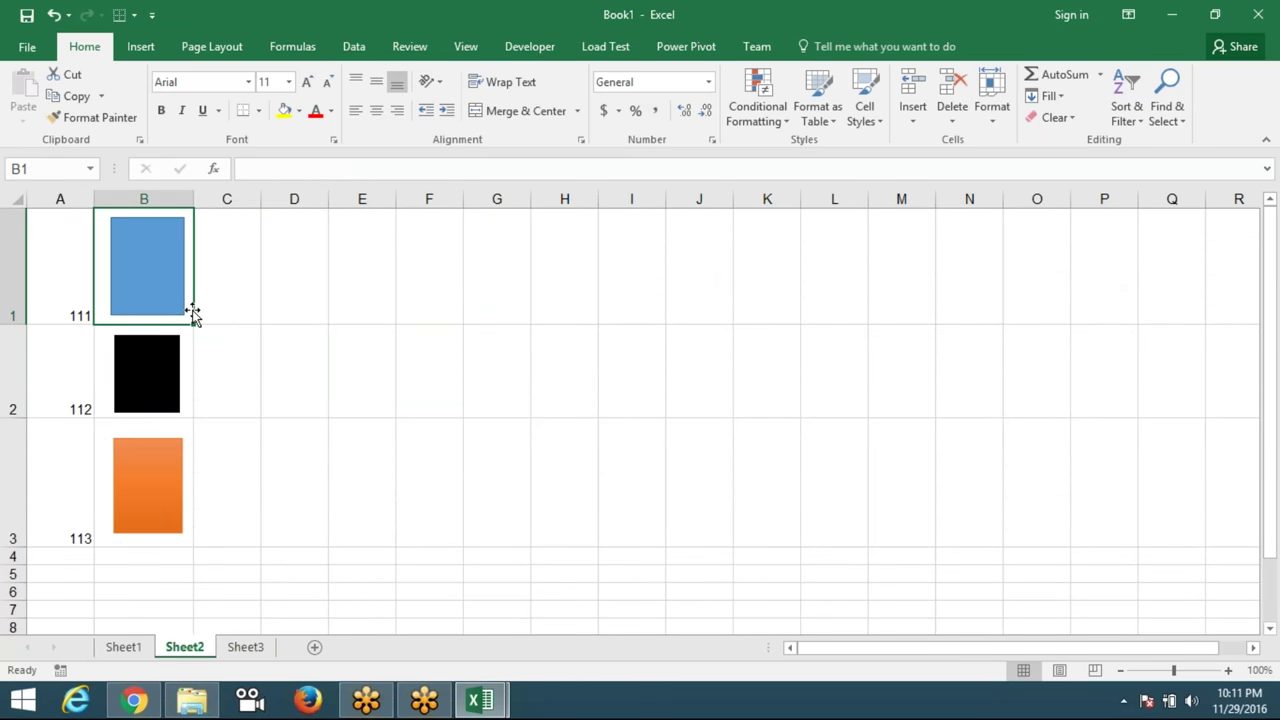
key("ctrl+c")
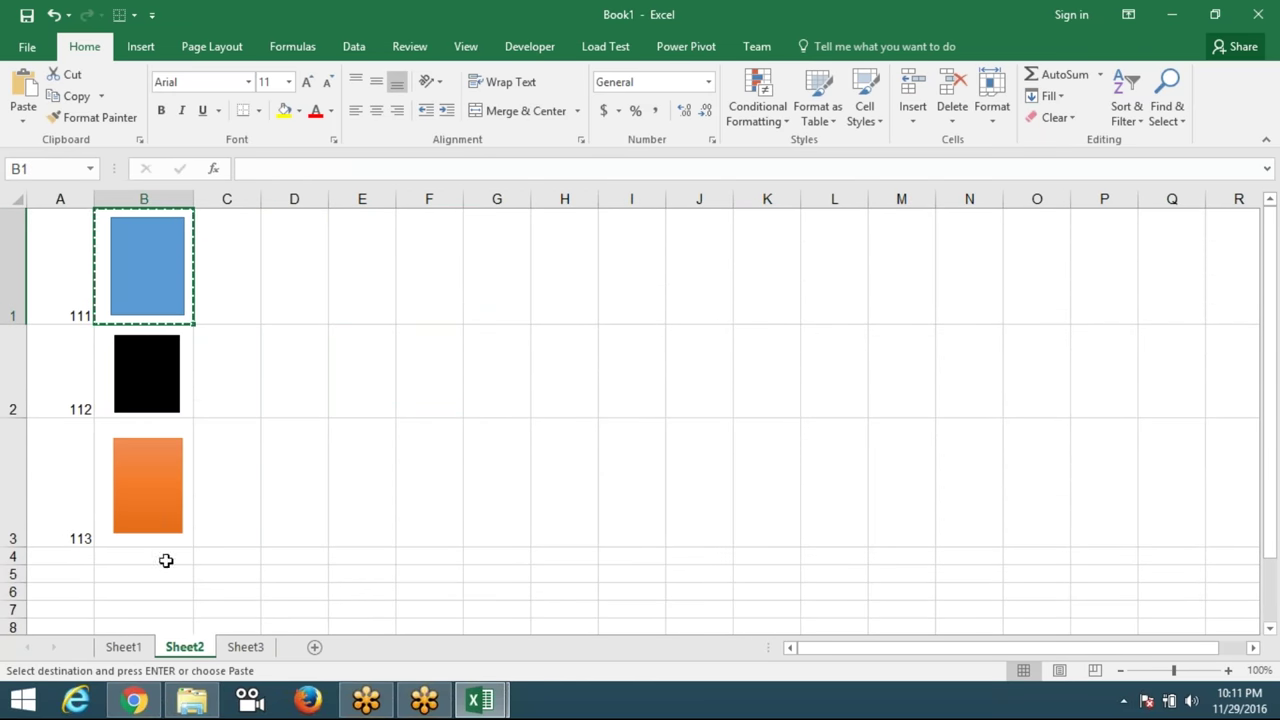
left_click(124, 647)
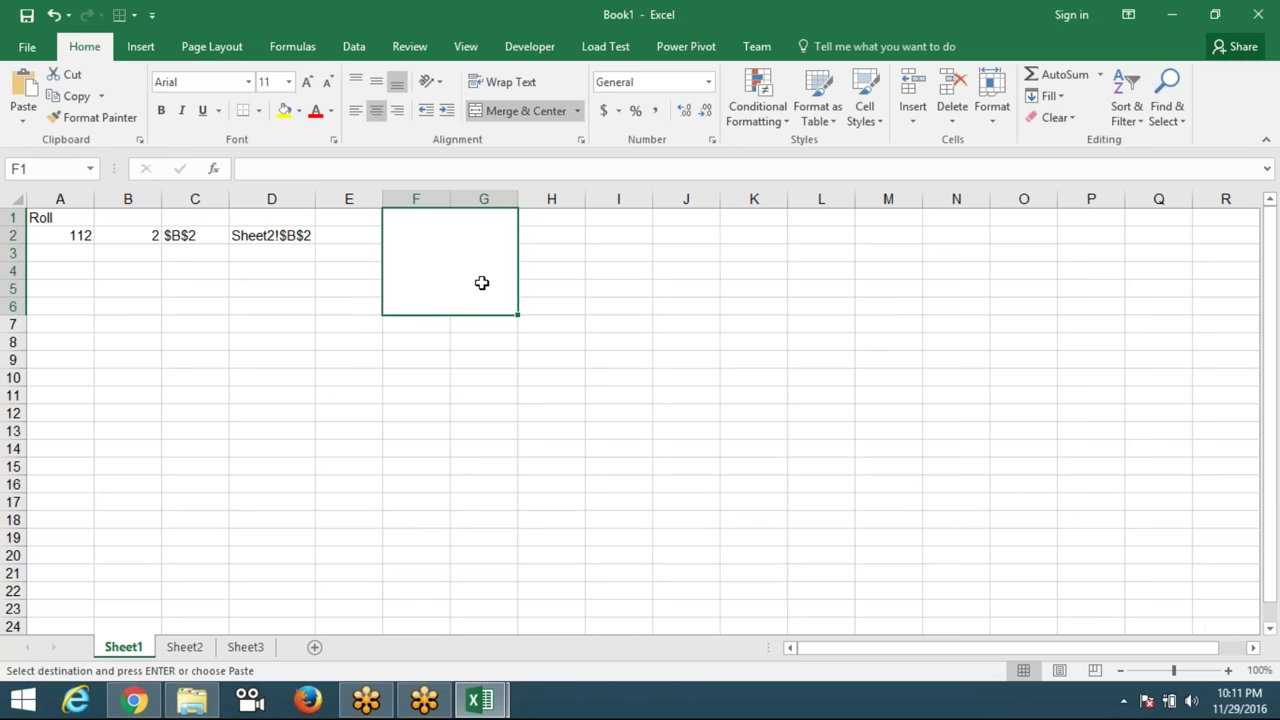
Paste Sheet2's copied B1 onto Sheet1 as a Linked Picture showing the blue rectangle.
left_click(23, 121)
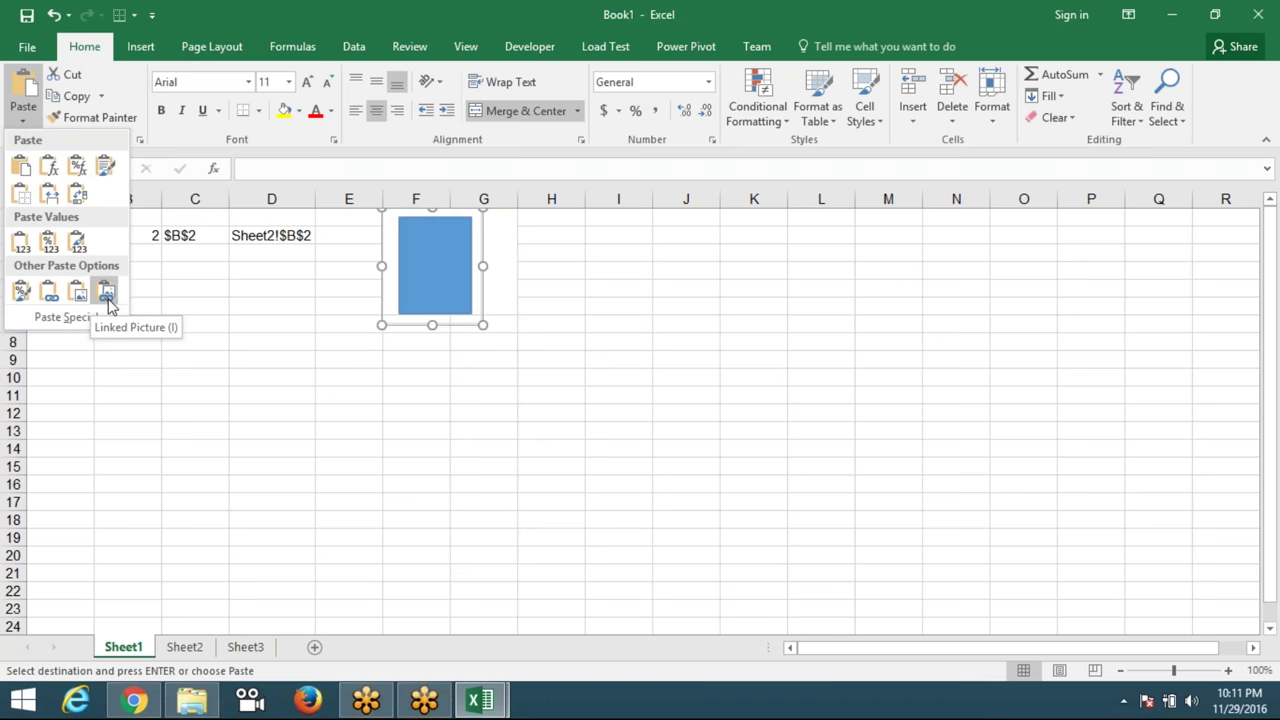
left_click(107, 292)
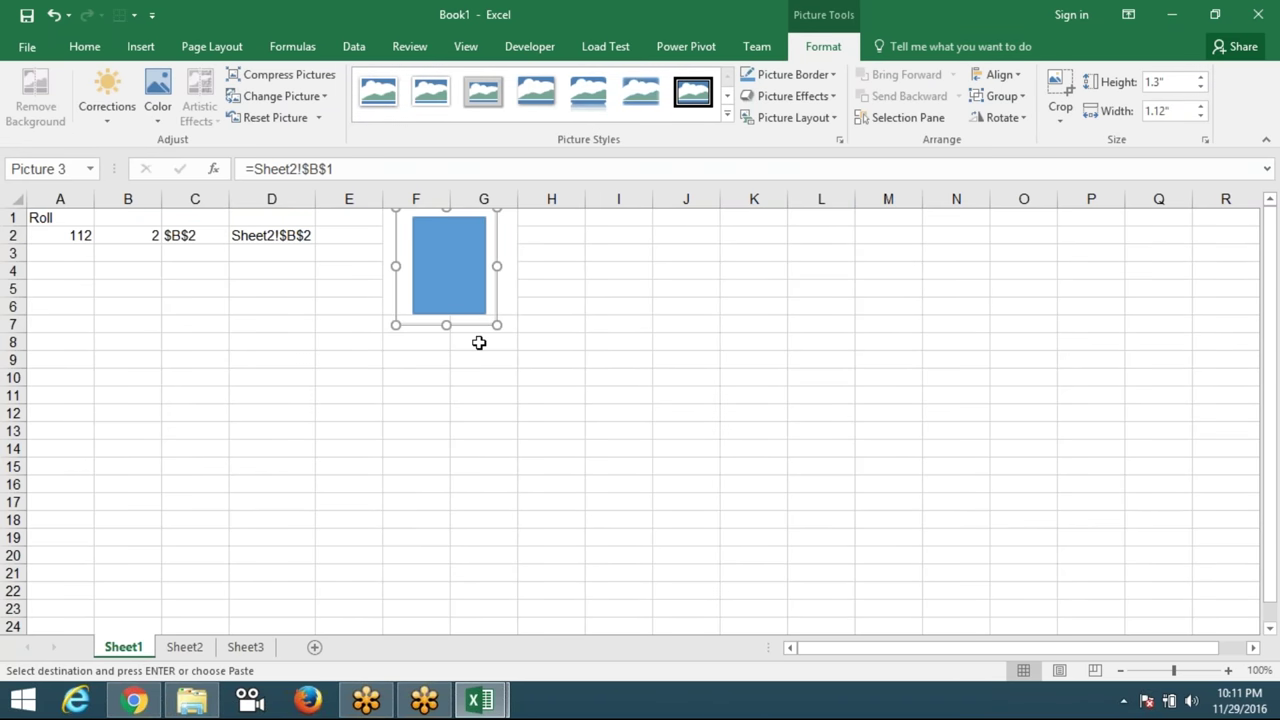
Select the linked picture and edit its reference to Sheet2 row 2, showing black.
left_click(398, 398)
left_click(436, 292)
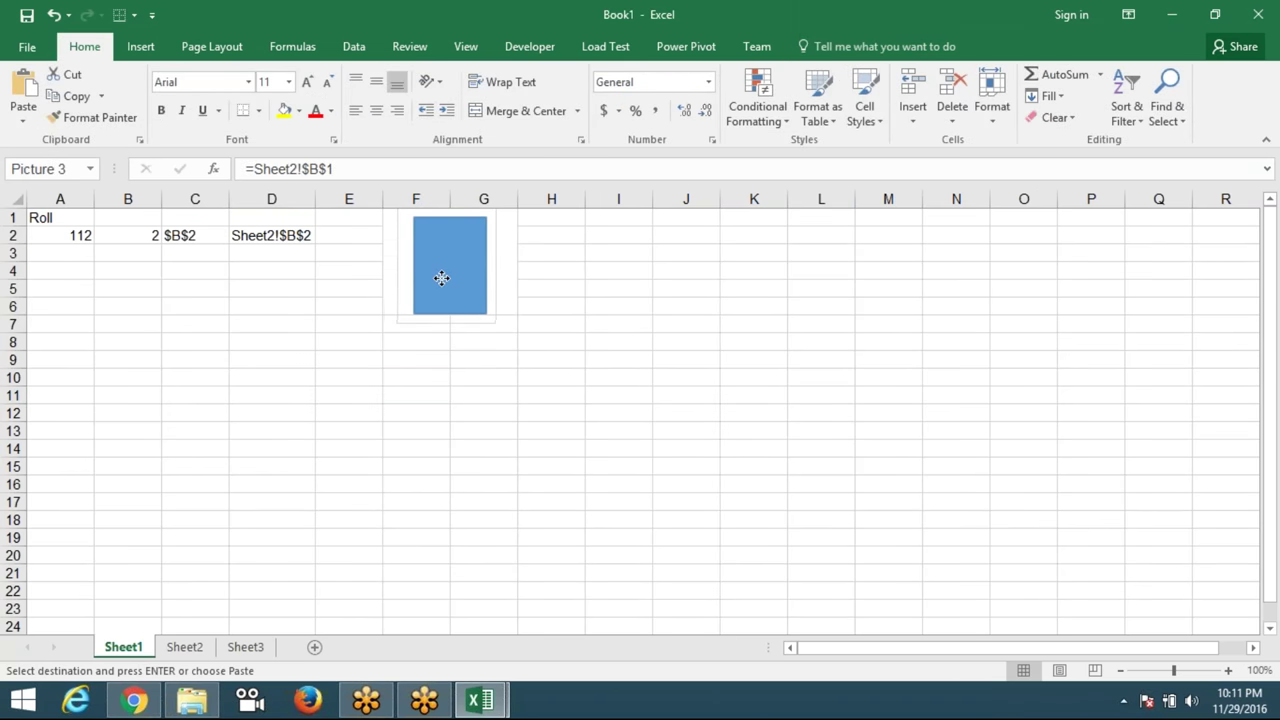
left_click(370, 351)
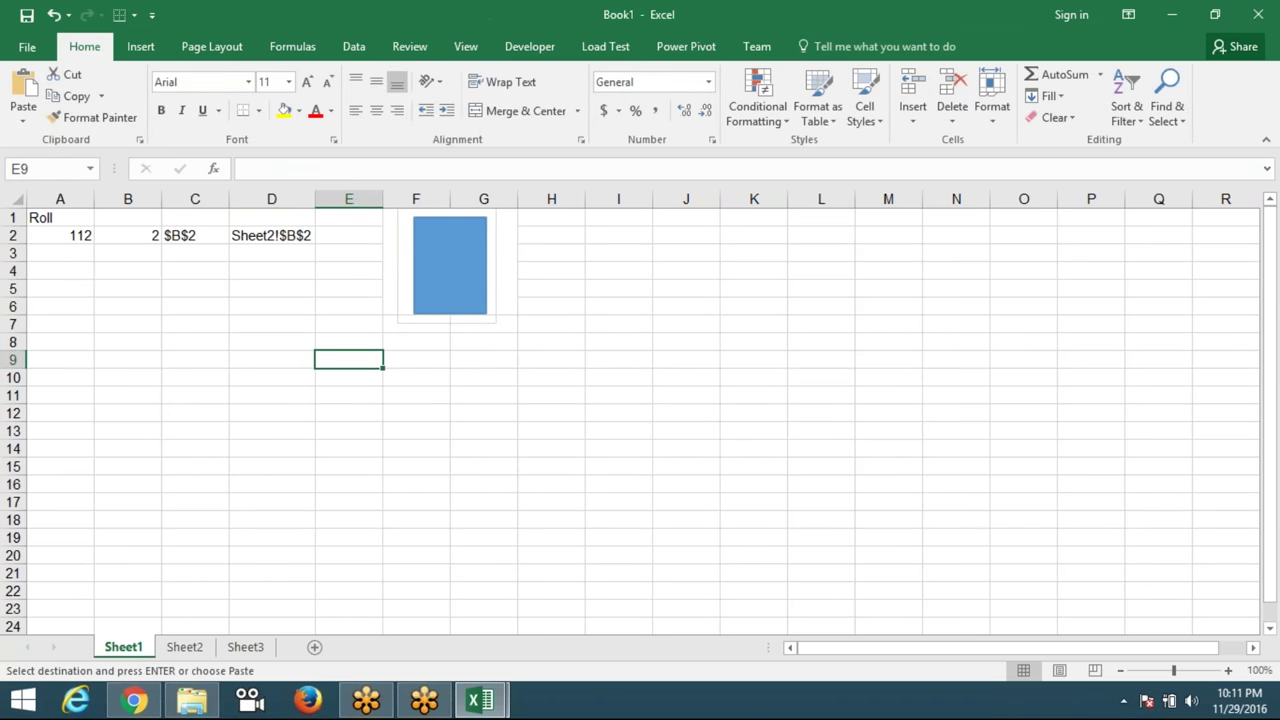
left_click(443, 291)
left_click_drag(343, 171, 252, 171)
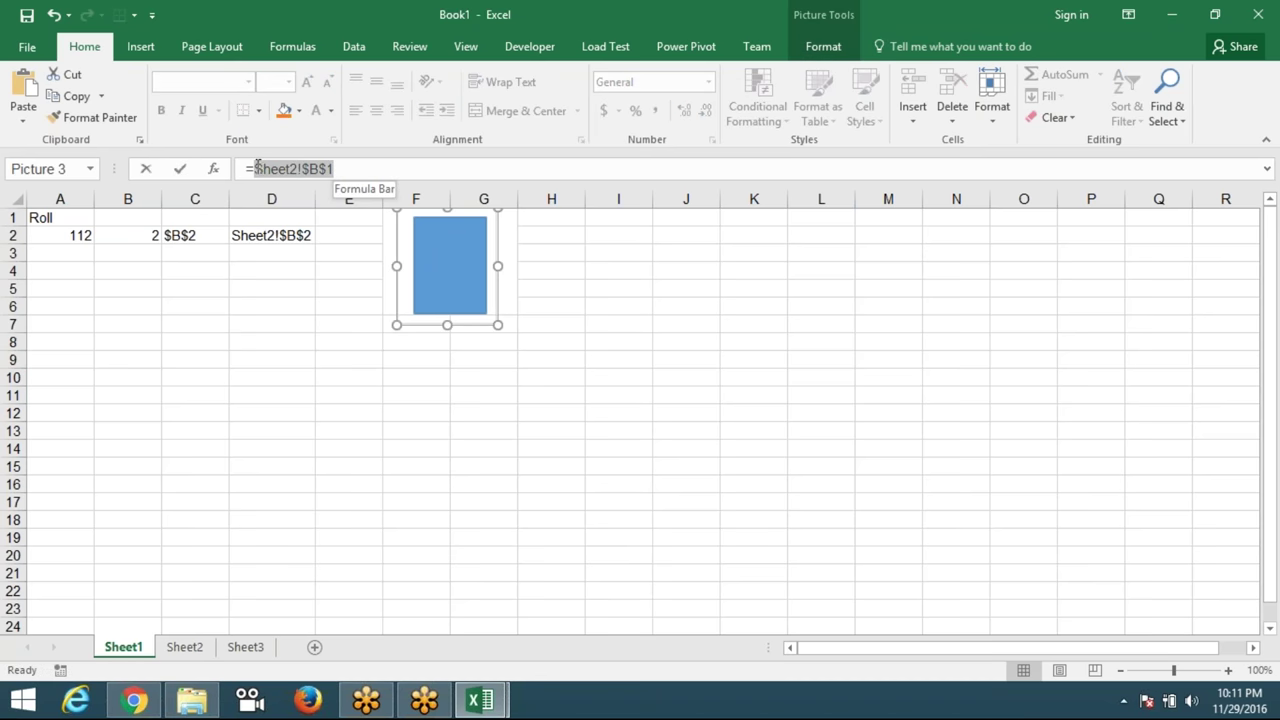
left_click(365, 173)
key("BackSpace")
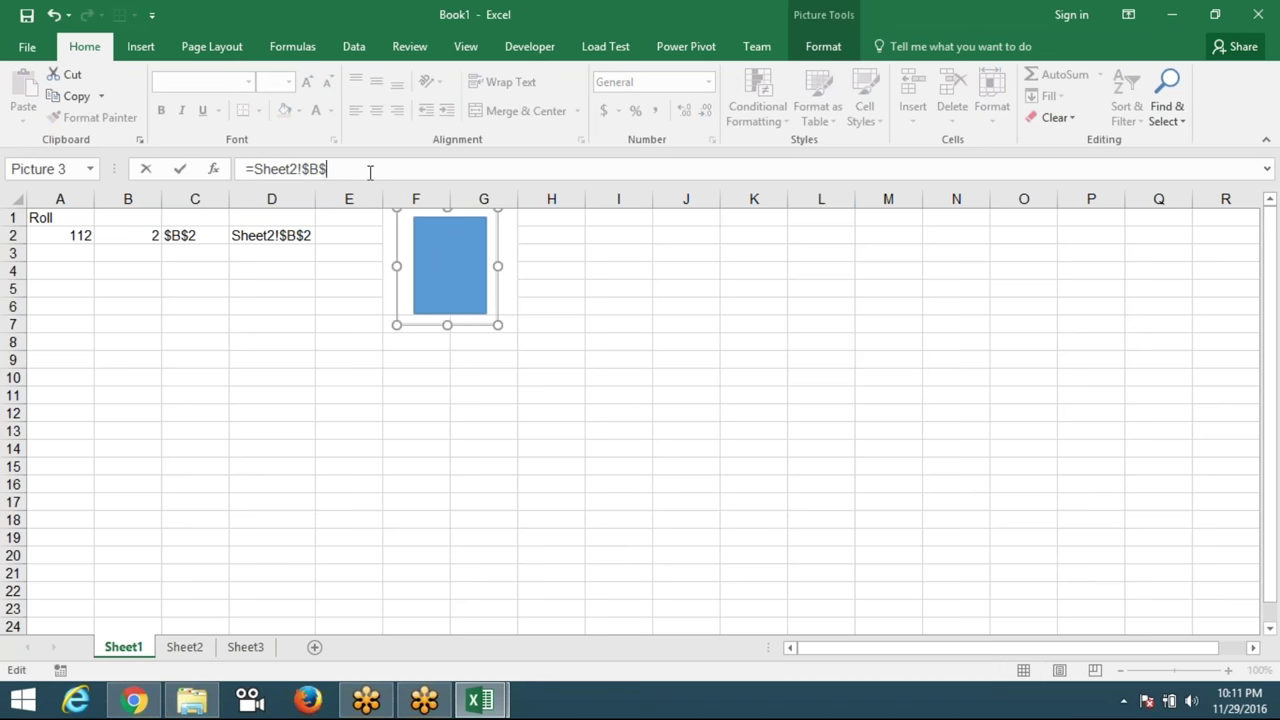
type("2")
key("Return")
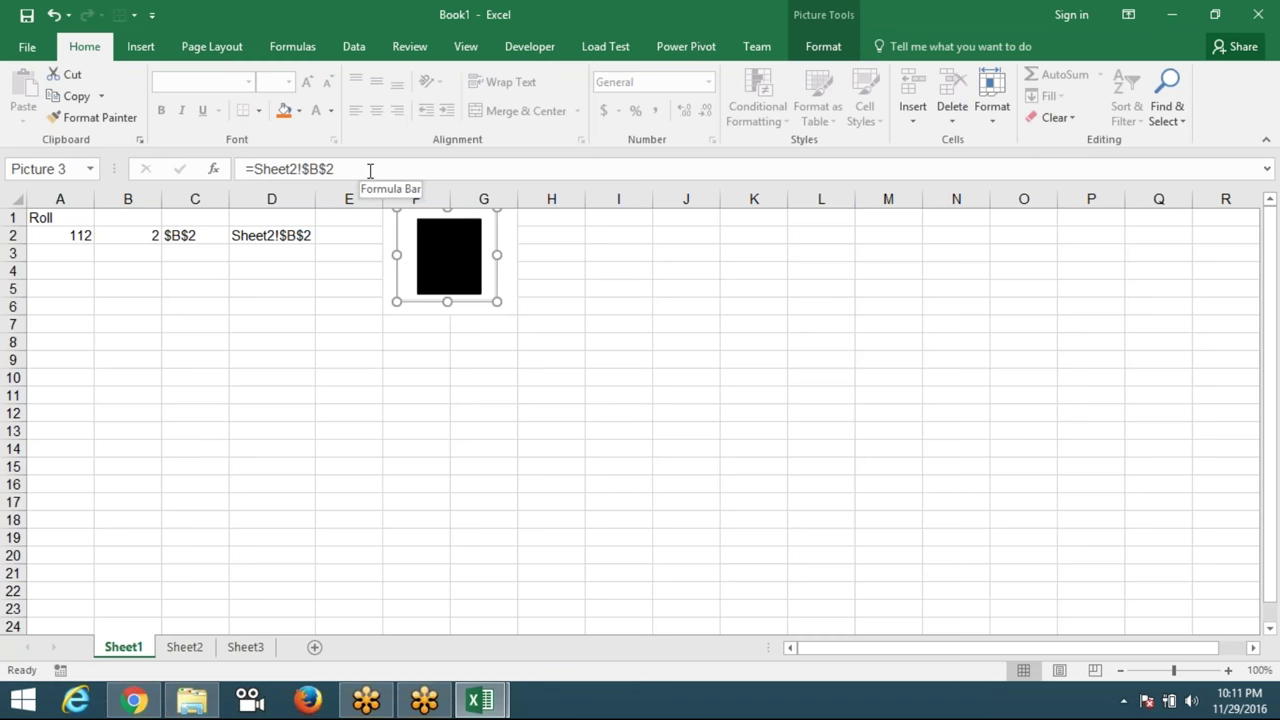
Change the picture's reference to =Sheet2!$B$3 so it shows the orange bar.
left_click(369, 171)
type("3")
key("Return")
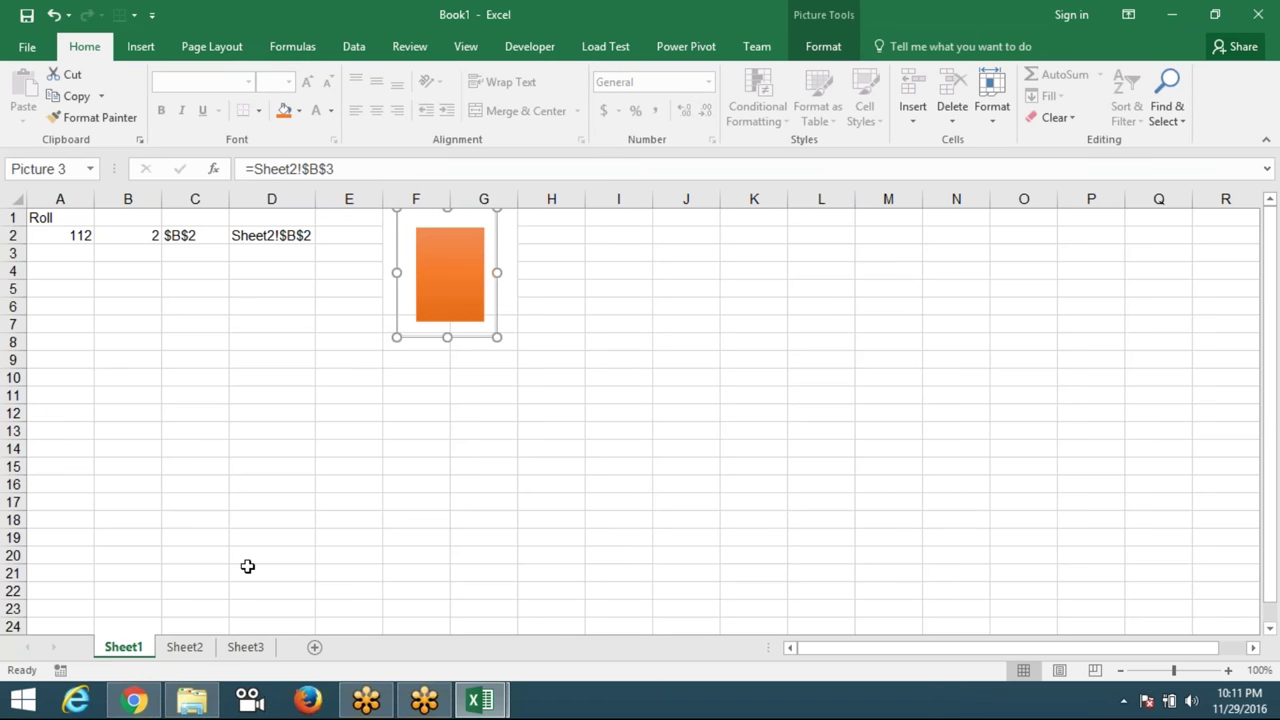
left_click(270, 413)
left_click(445, 316)
left_click_drag(253, 169, 347, 169)
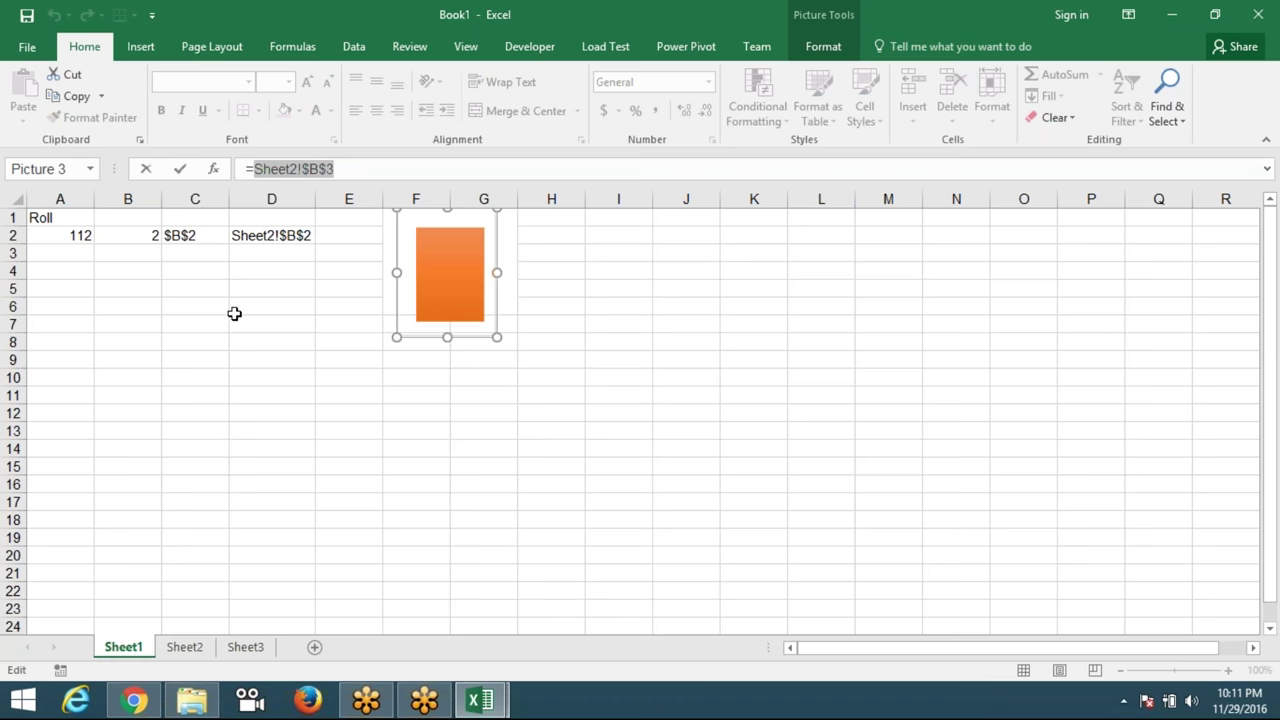
key("Return")
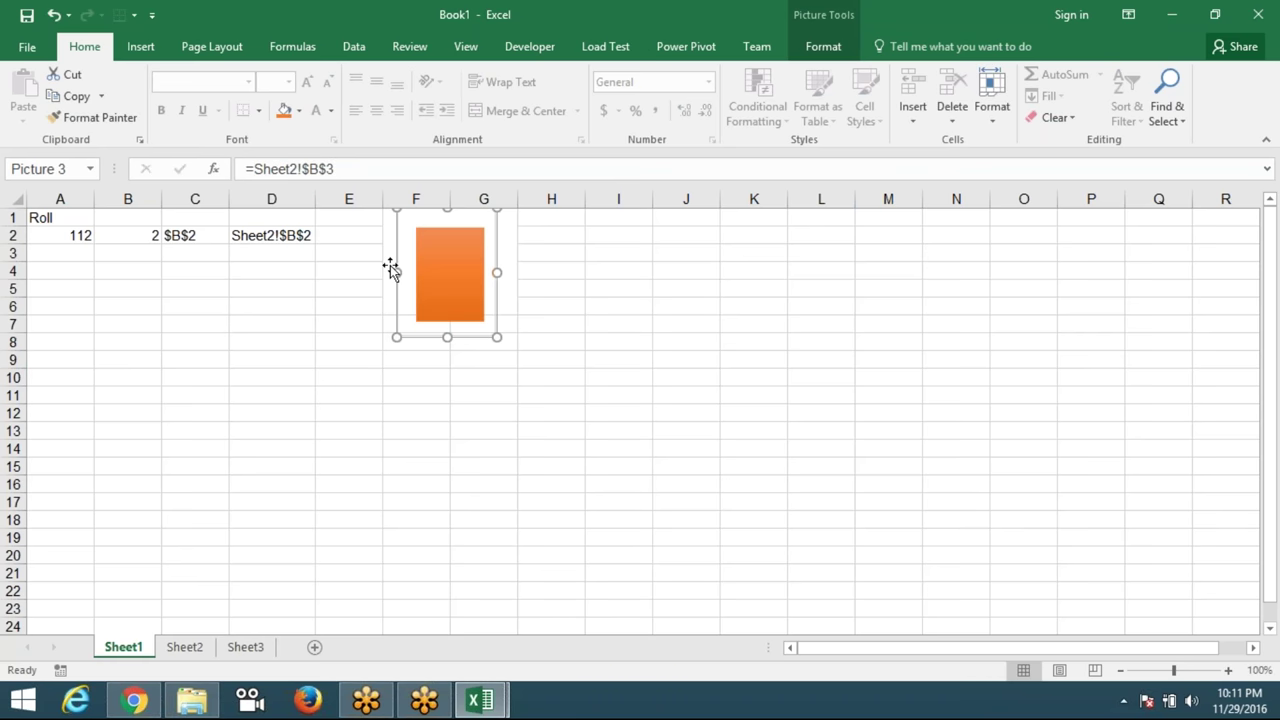
left_click(311, 277)
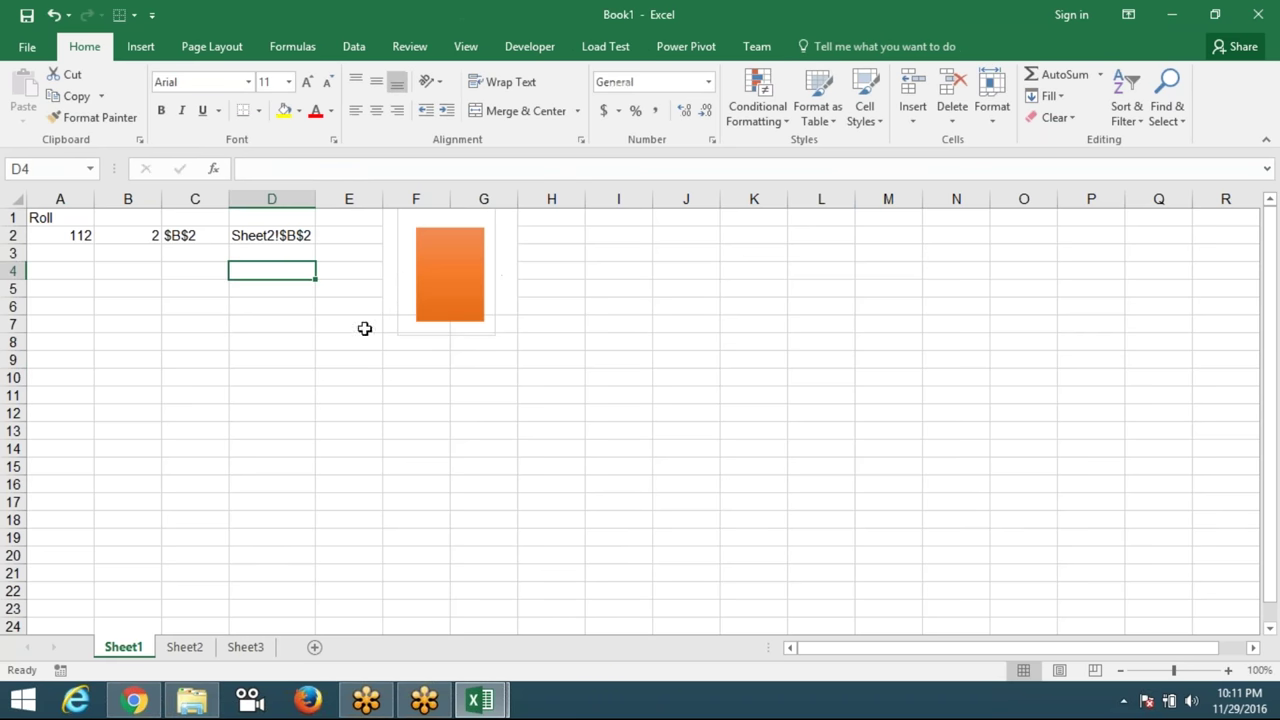
left_click(141, 236)
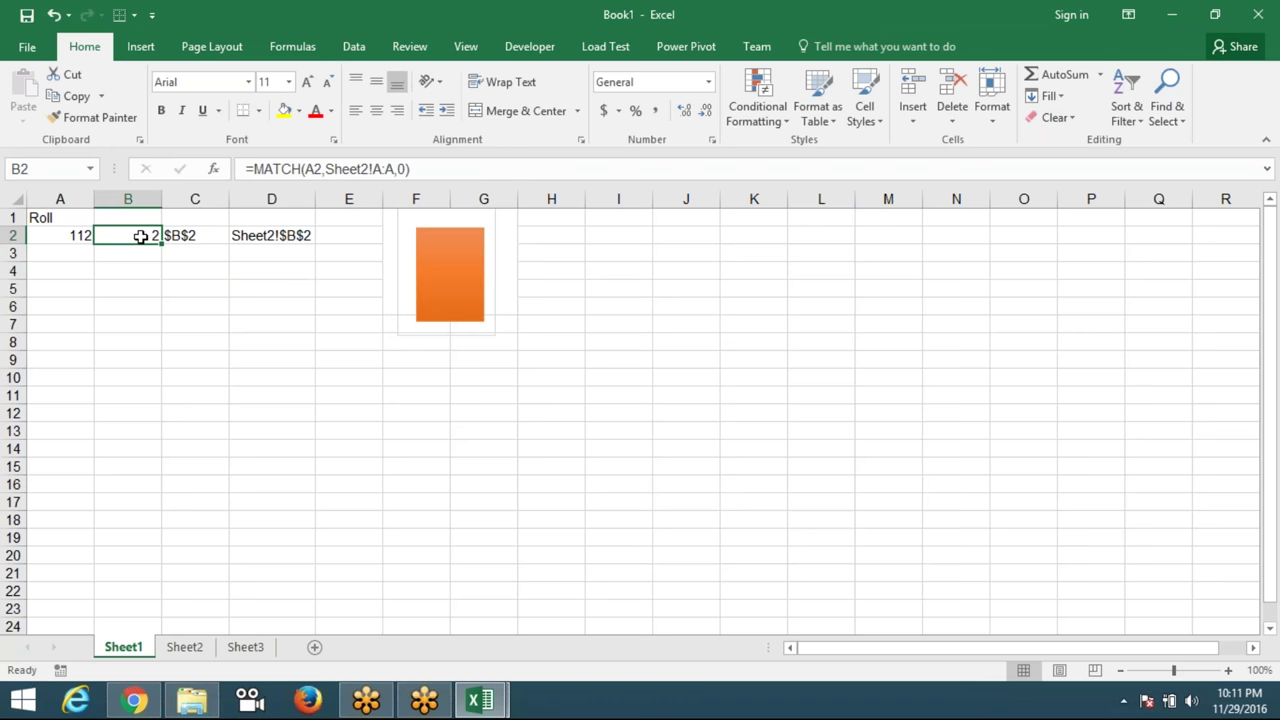
left_click(65, 238)
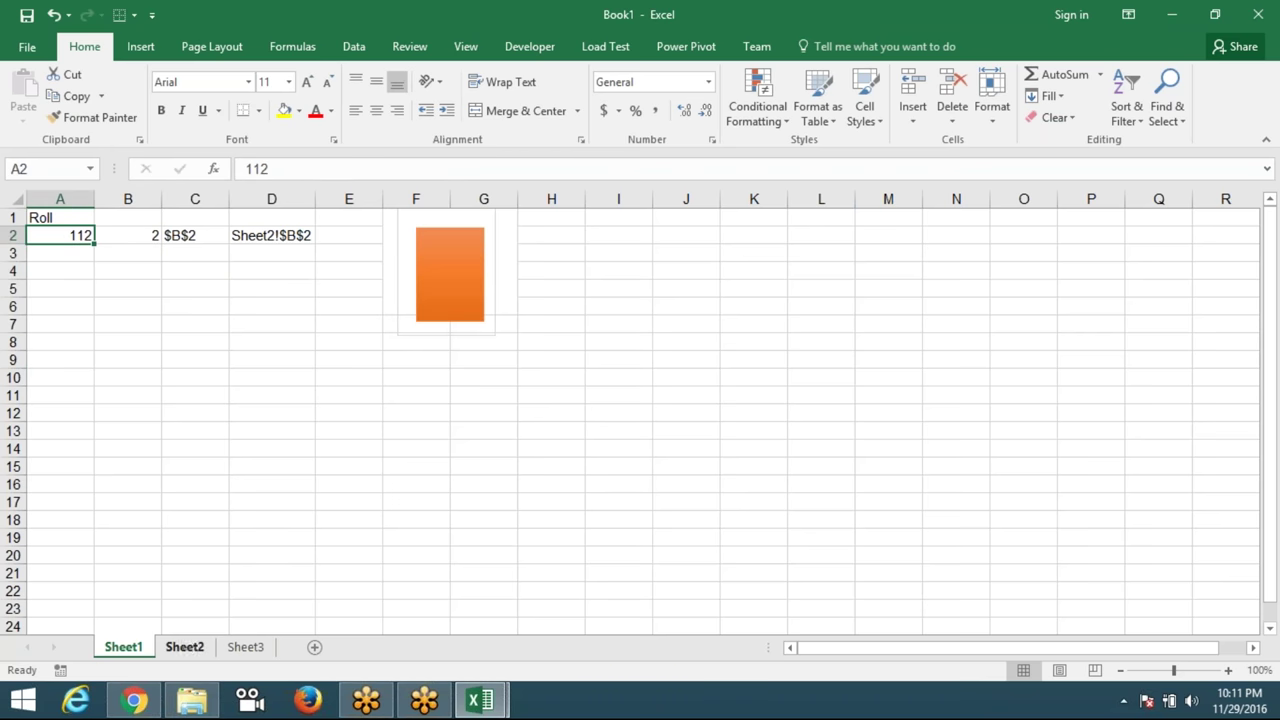
left_click(151, 232)
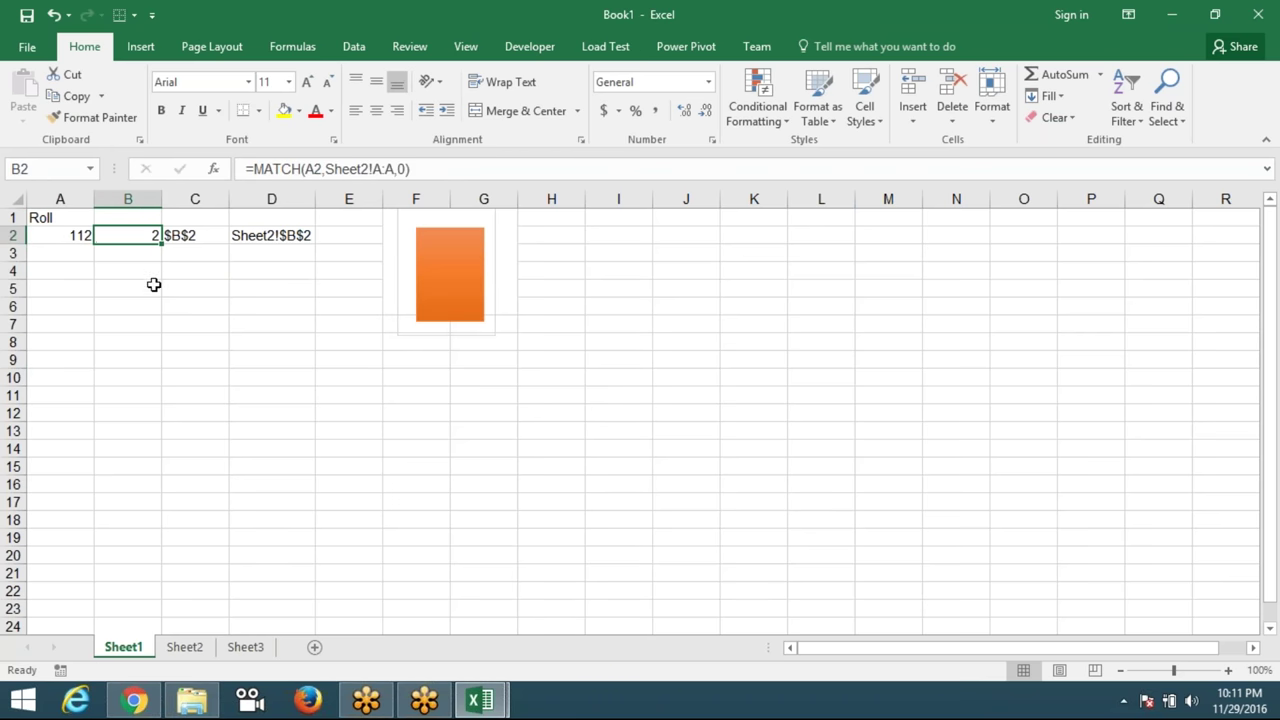
left_click(202, 232)
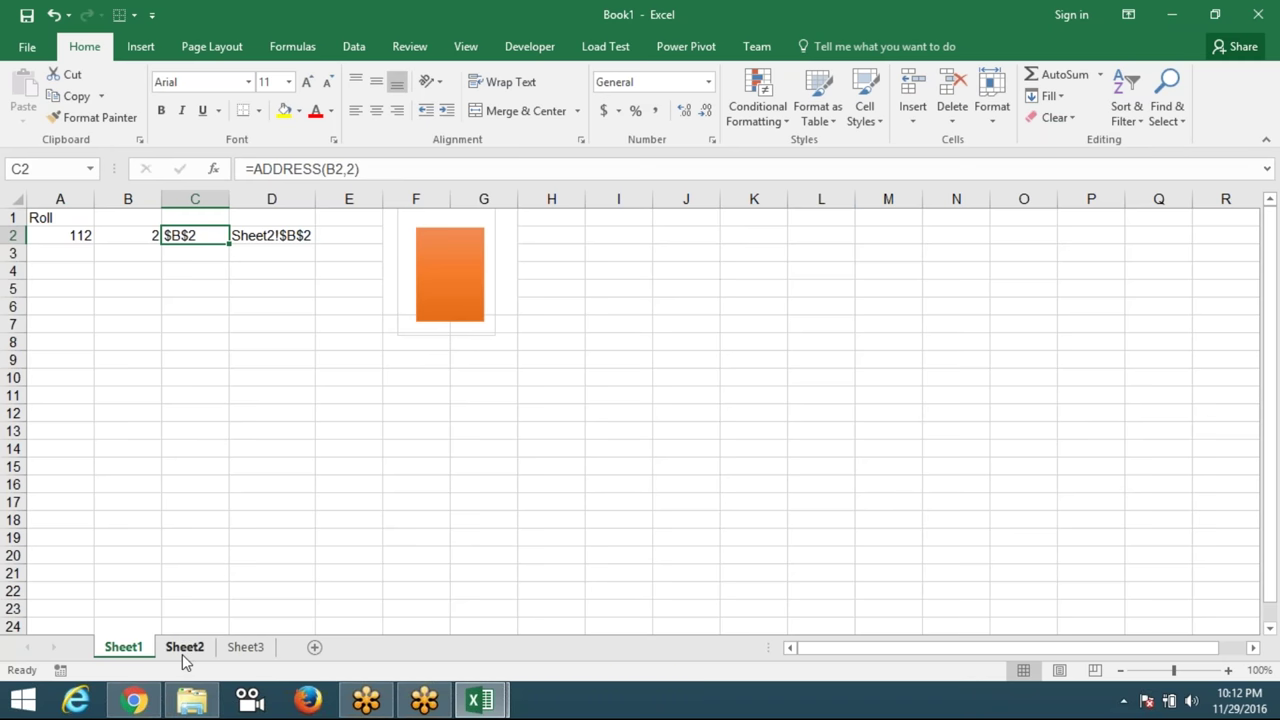
left_click(250, 238)
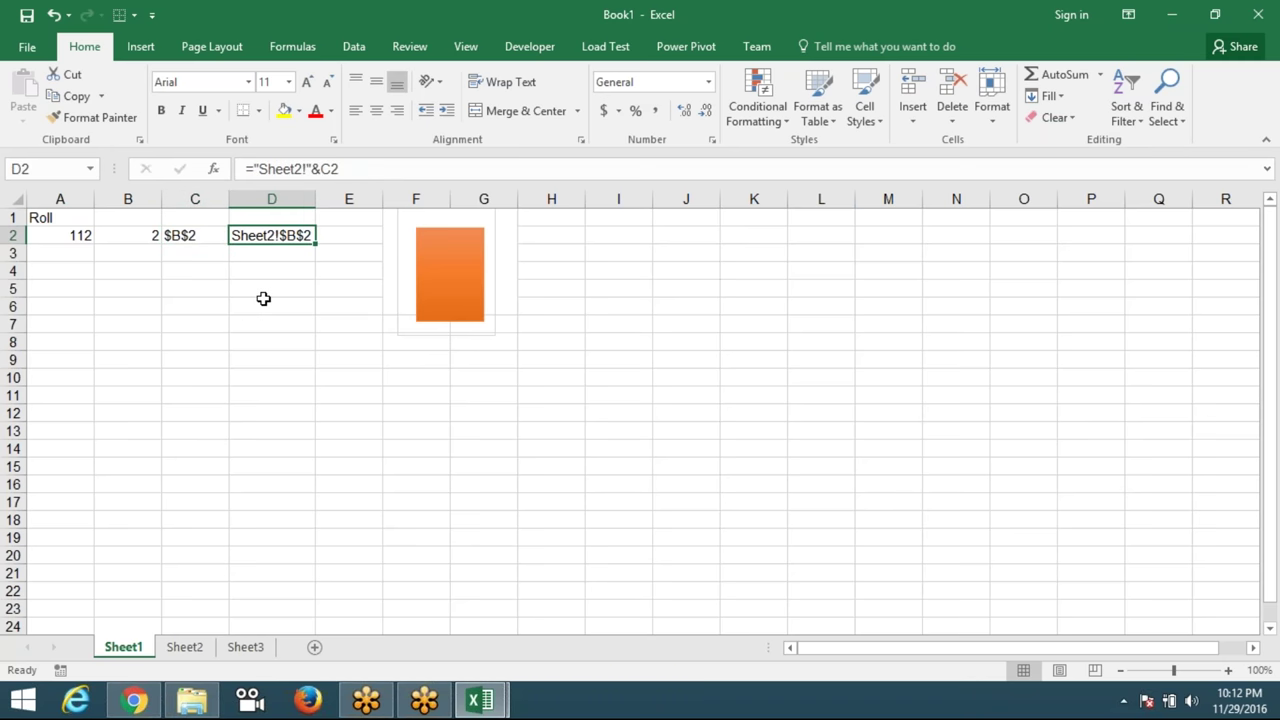
left_click(316, 168)
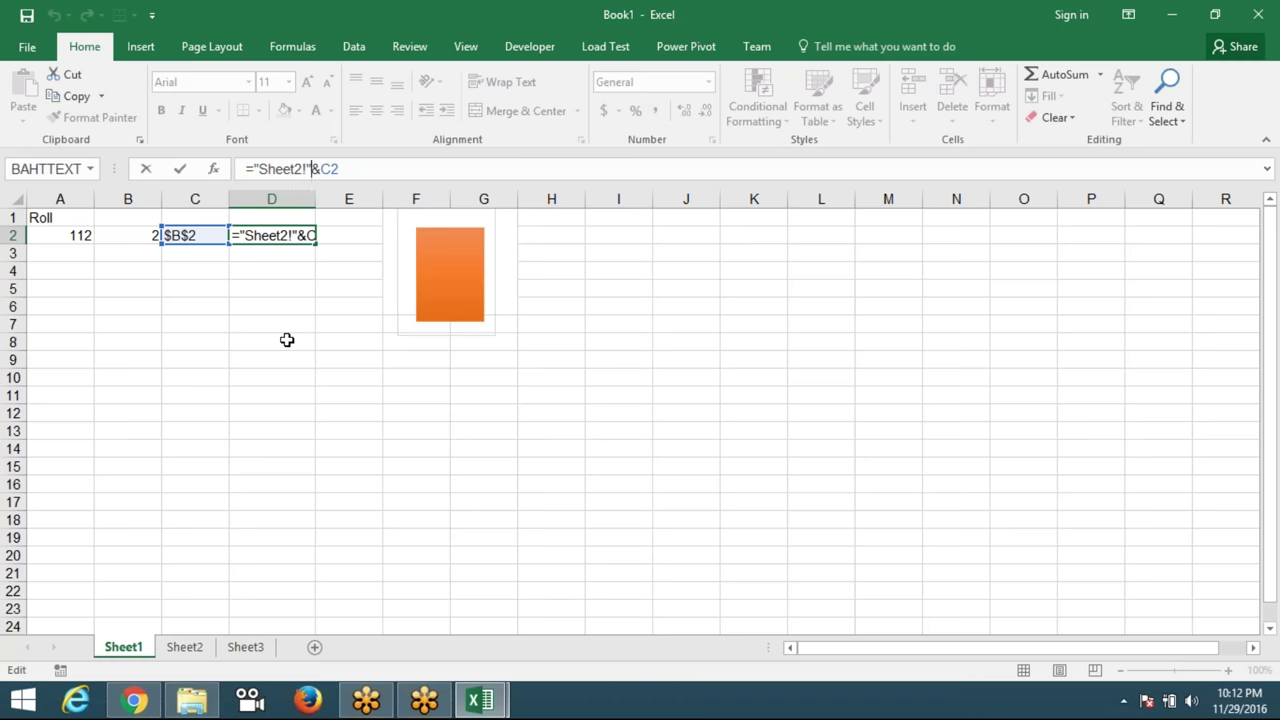
key("ctrl+Return")
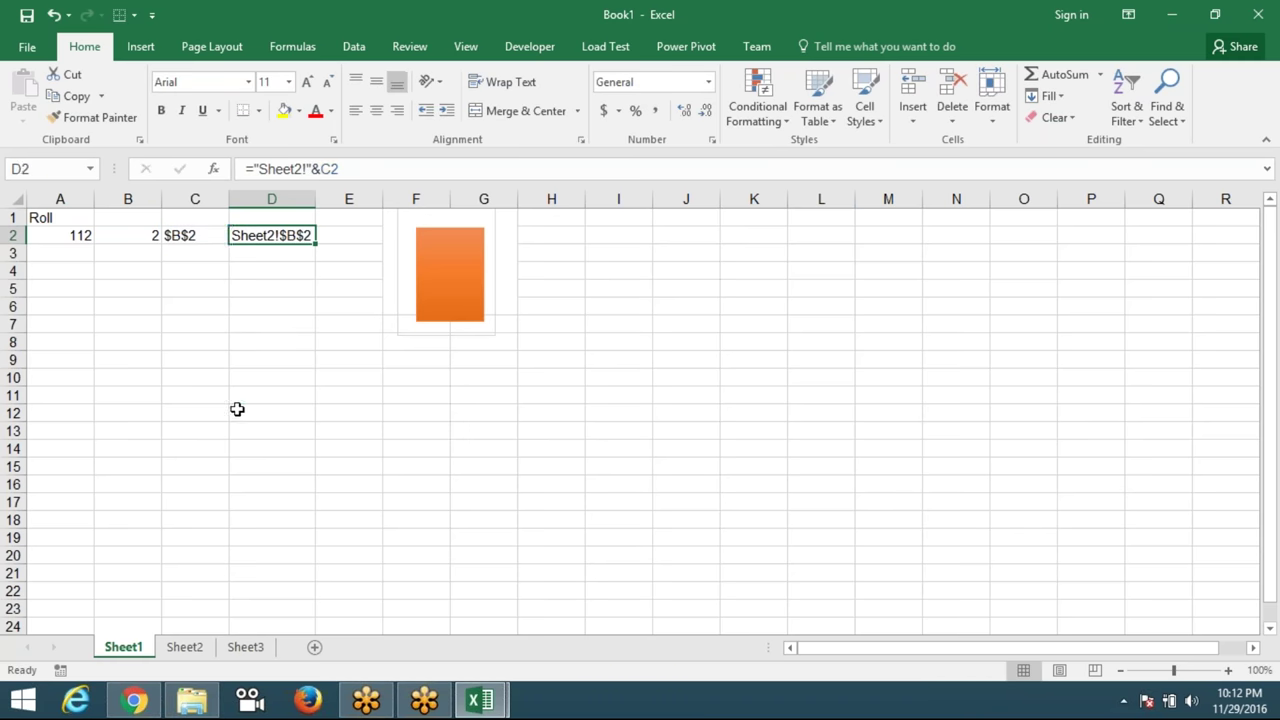
left_click(238, 410)
type("Sujeet")
key("Tab")
type("Kumar")
key("Return")
key("Up")
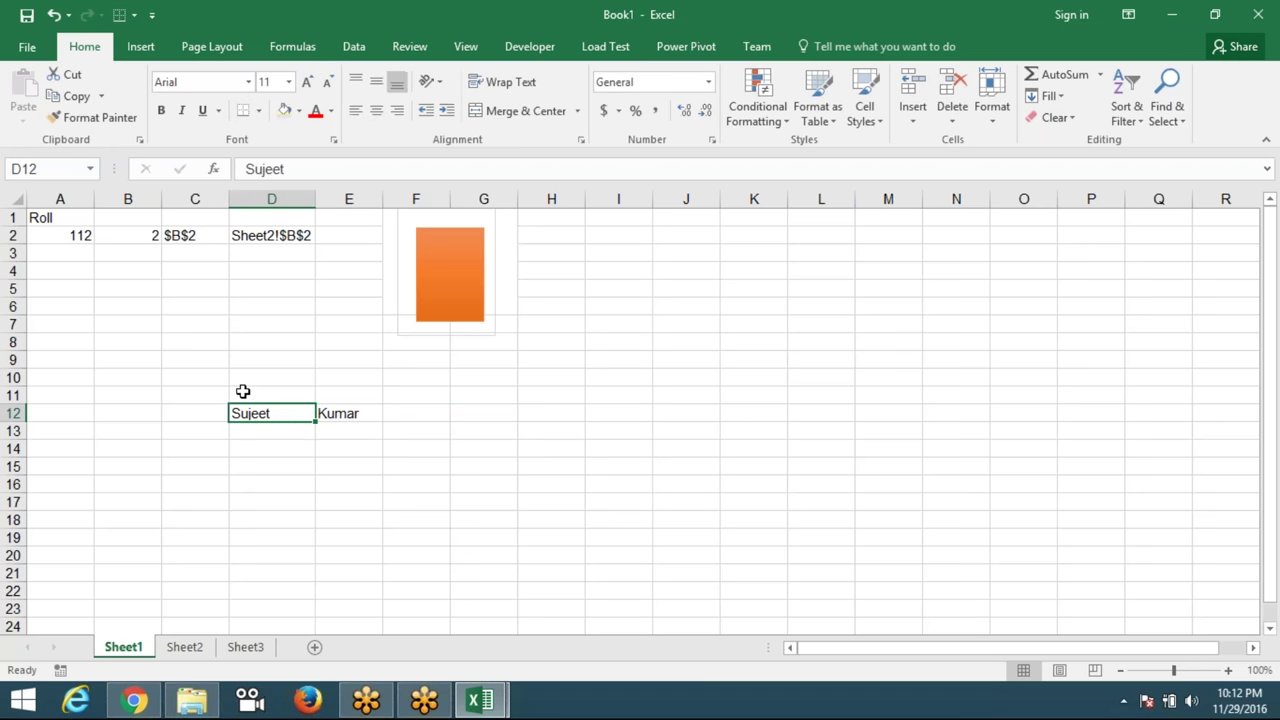
key("Right")
key("Right")
type("=")
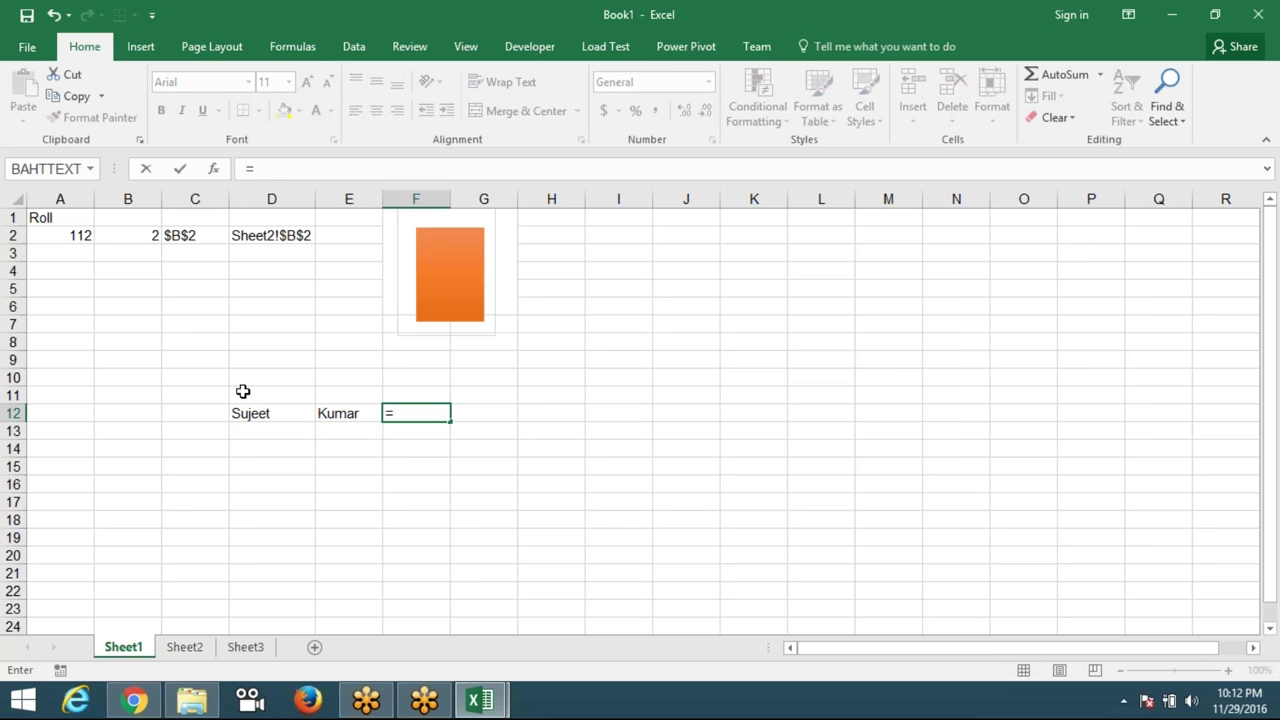
key("Down")
key("Left")
key("Left")
key("Up")
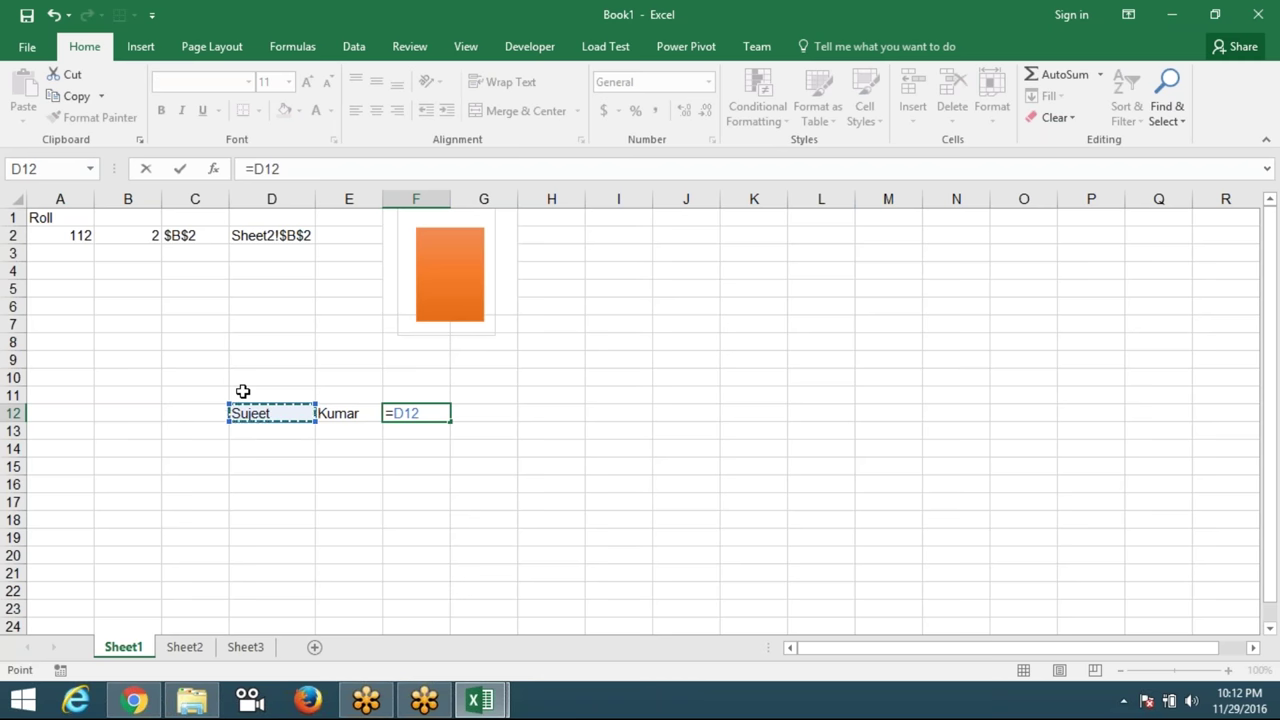
type("&")
key("Left")
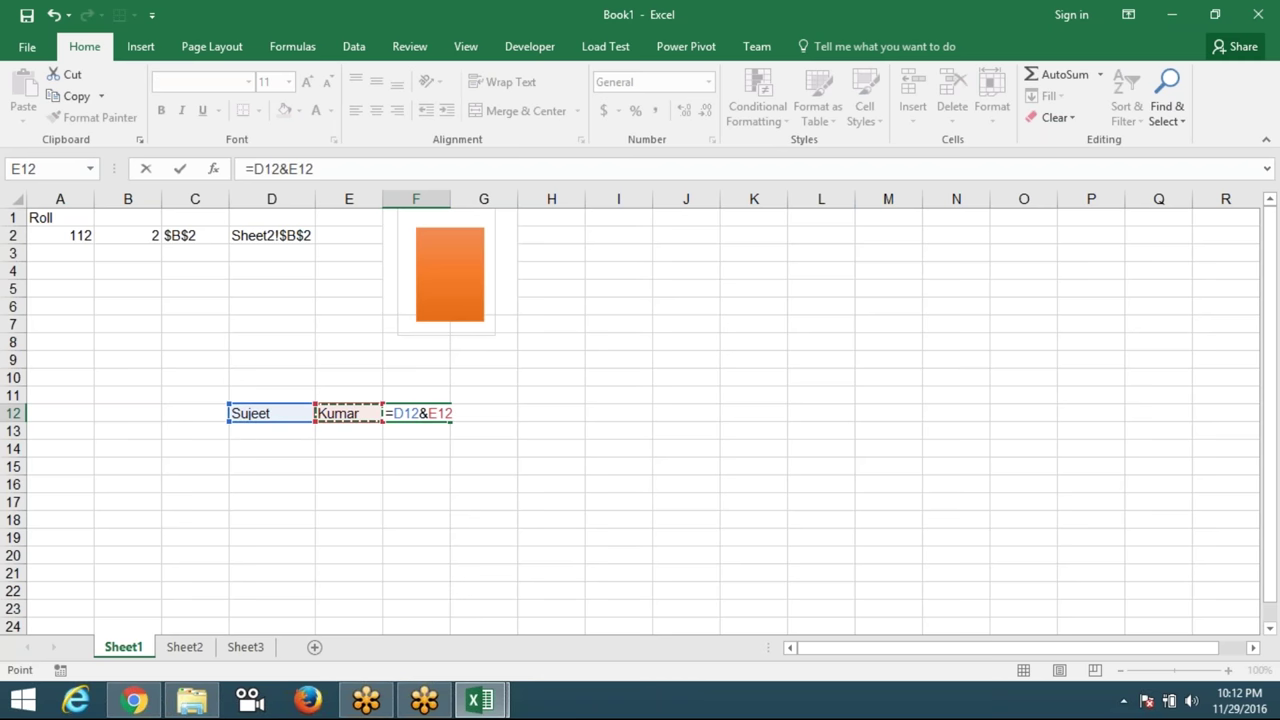
key("Return")
key("Up")
key("Left")
key("Left")
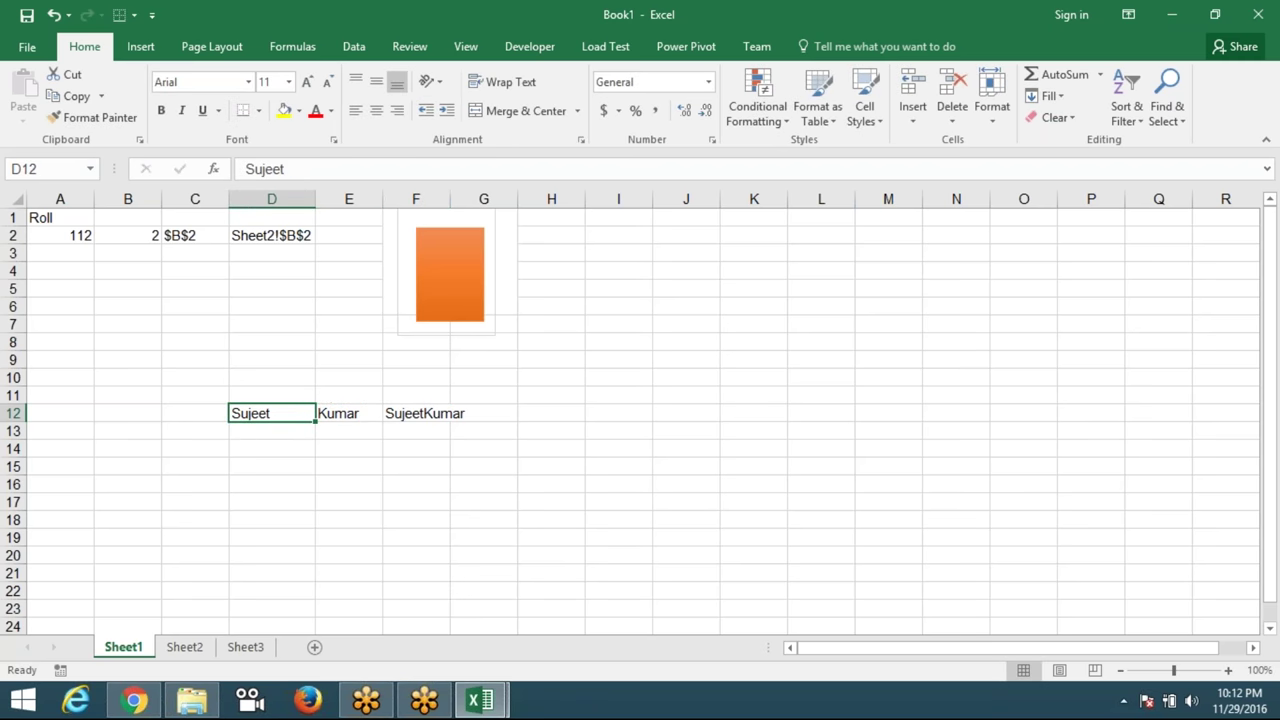
key("shift+Right")
key("shift+Right")
key("Delete")
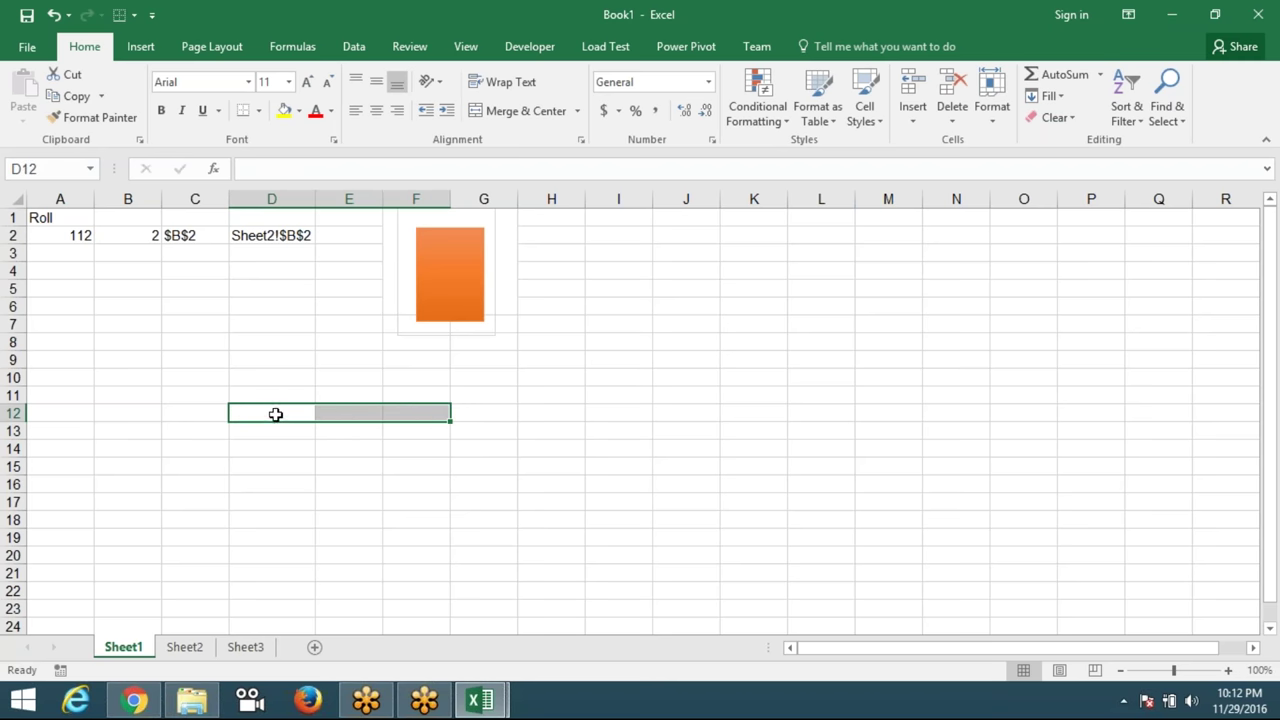
left_click(265, 236)
left_click(447, 254)
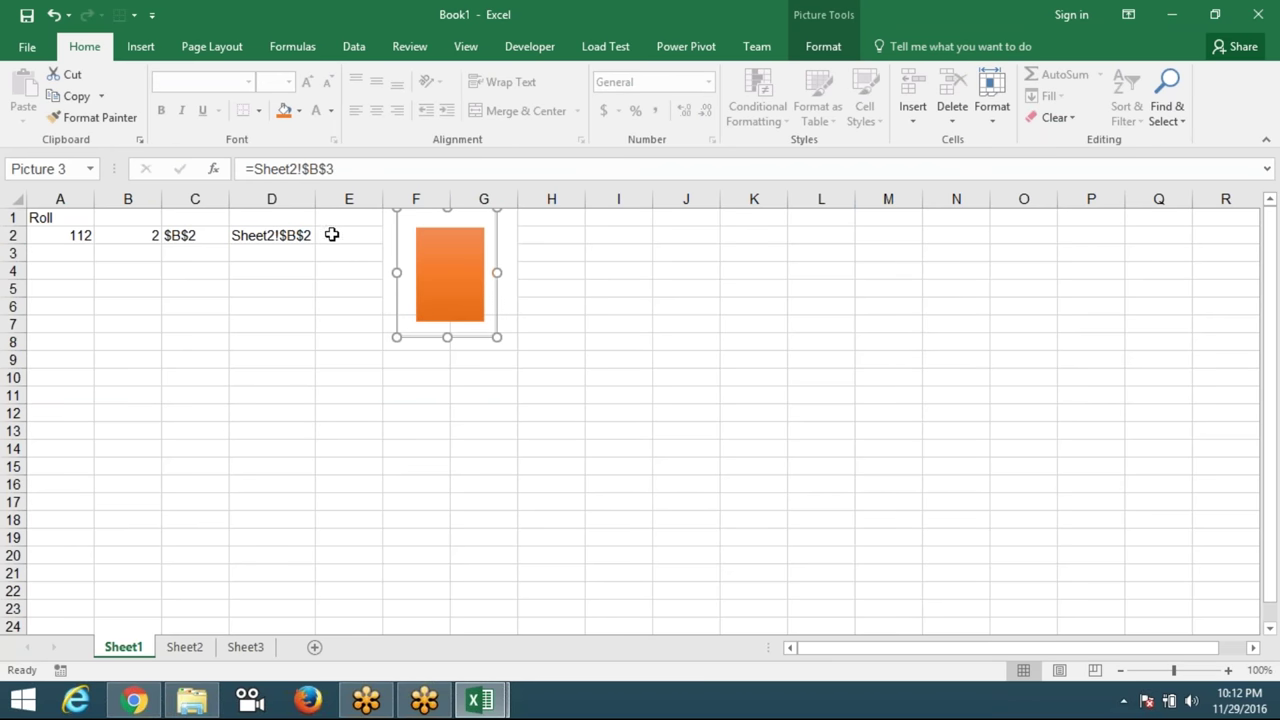
left_click(206, 331)
left_click(434, 297)
left_click(362, 322)
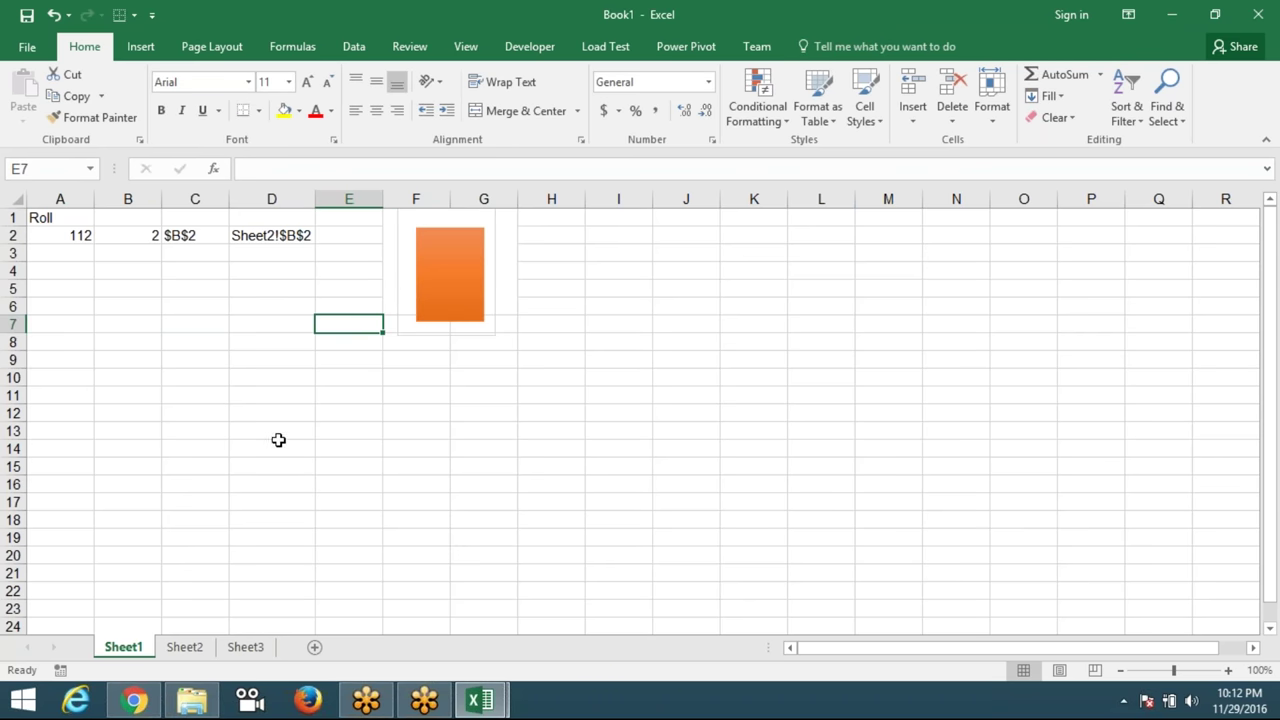
left_click(194, 392)
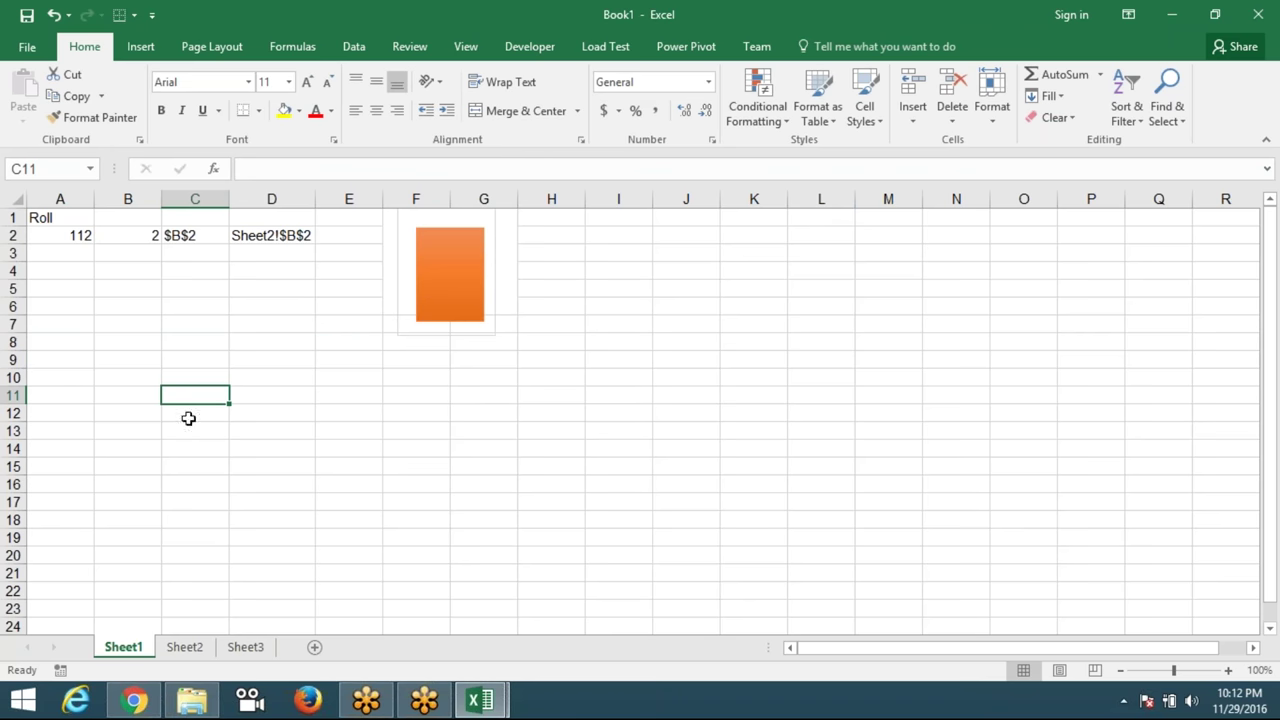
left_click(56, 170)
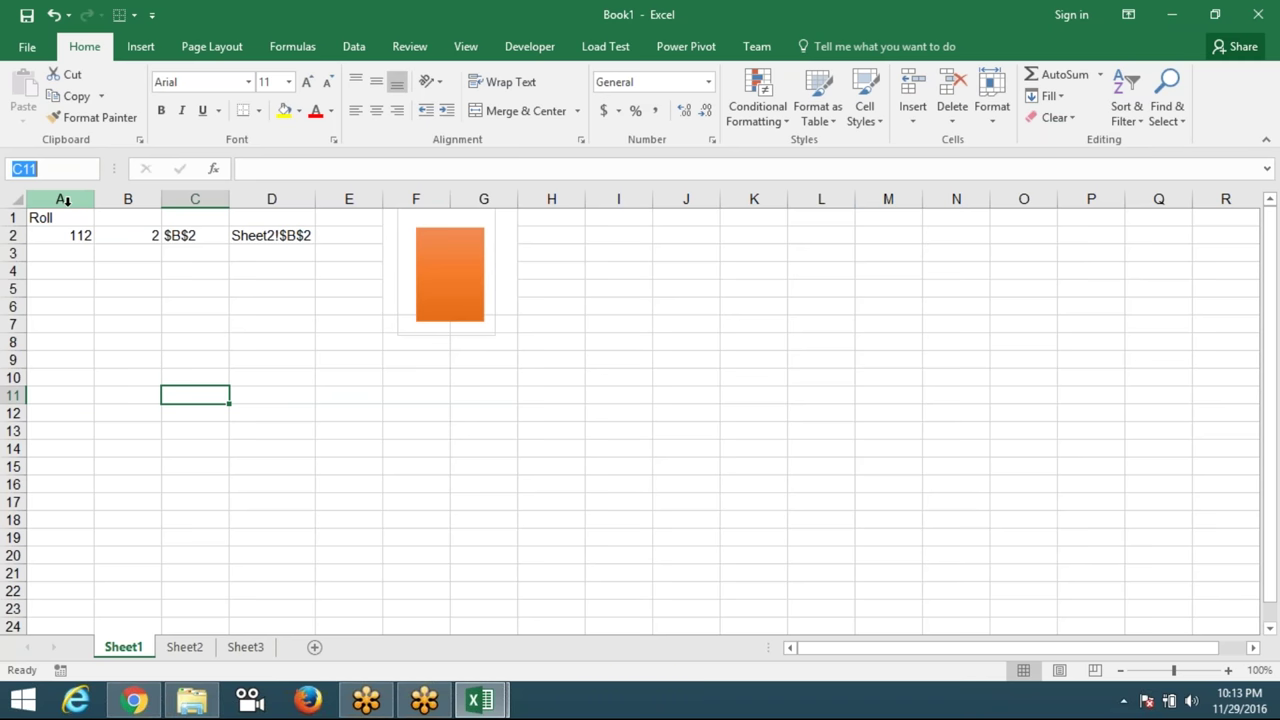
left_click_drag(189, 355, 357, 500)
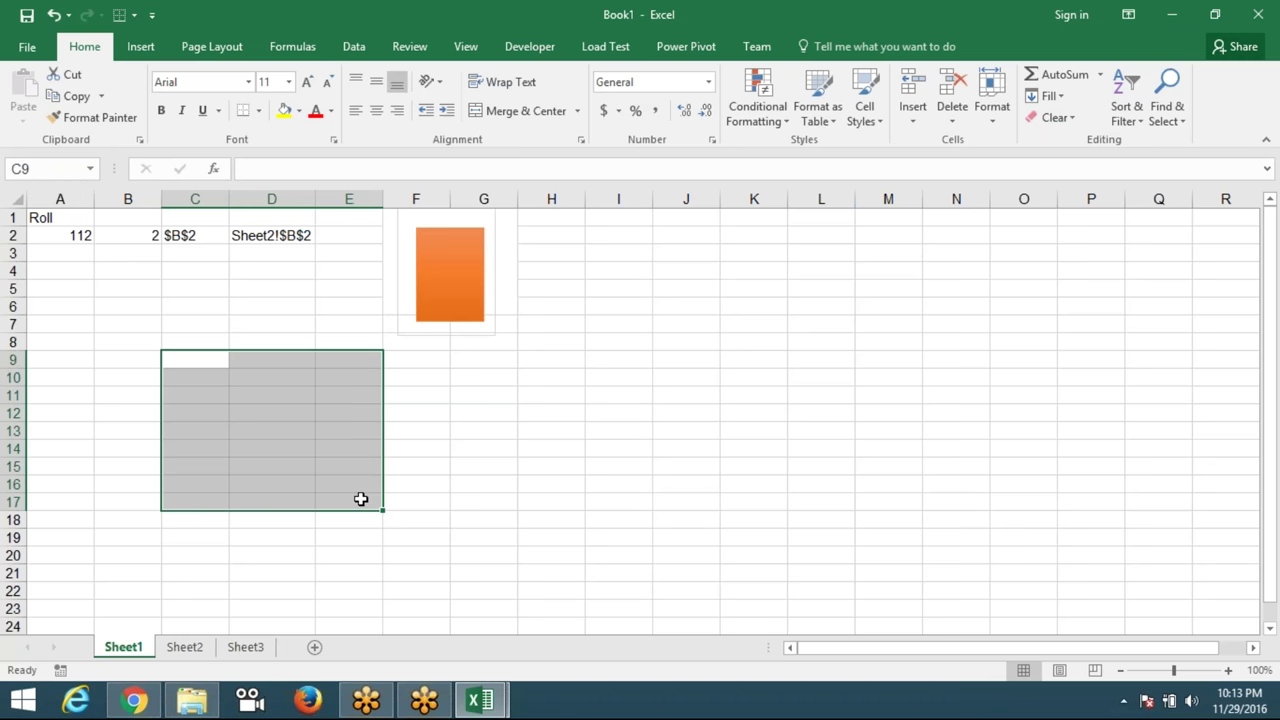
Define a test name tt for D10:F18, then cancel a second New Name attempt.
left_click(460, 465)
left_click_drag(250, 377, 421, 522)
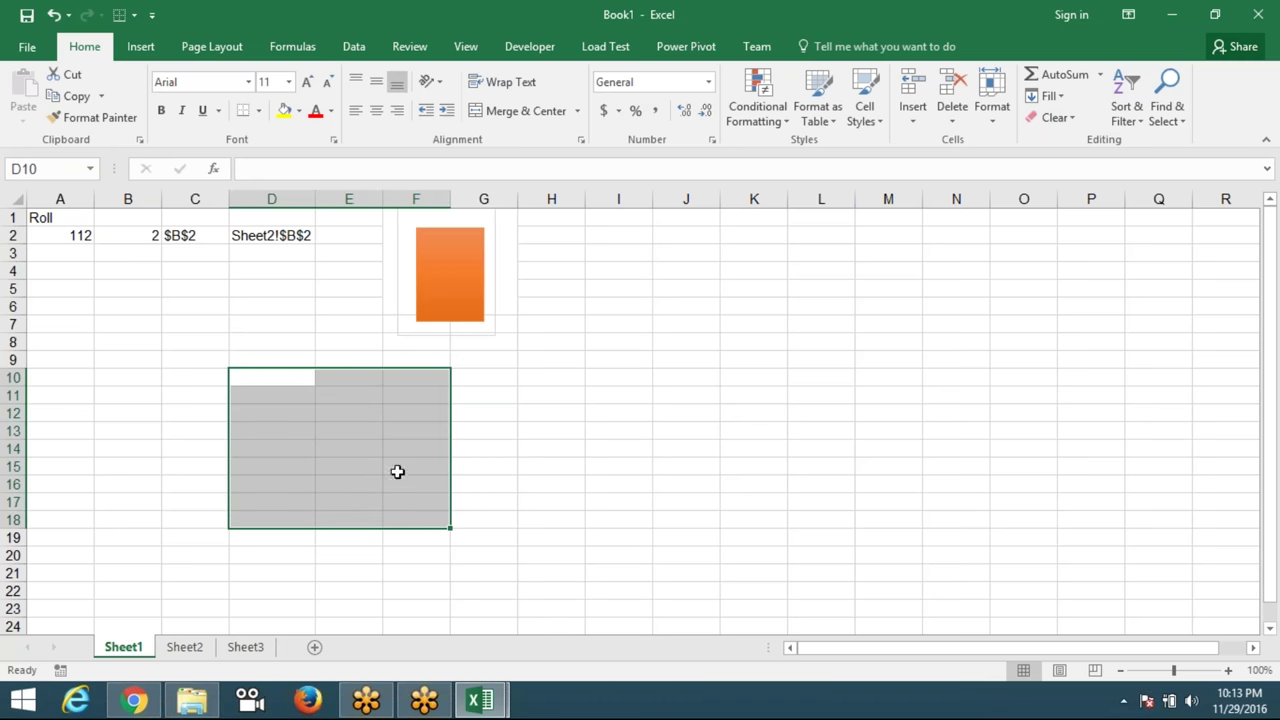
left_click(293, 47)
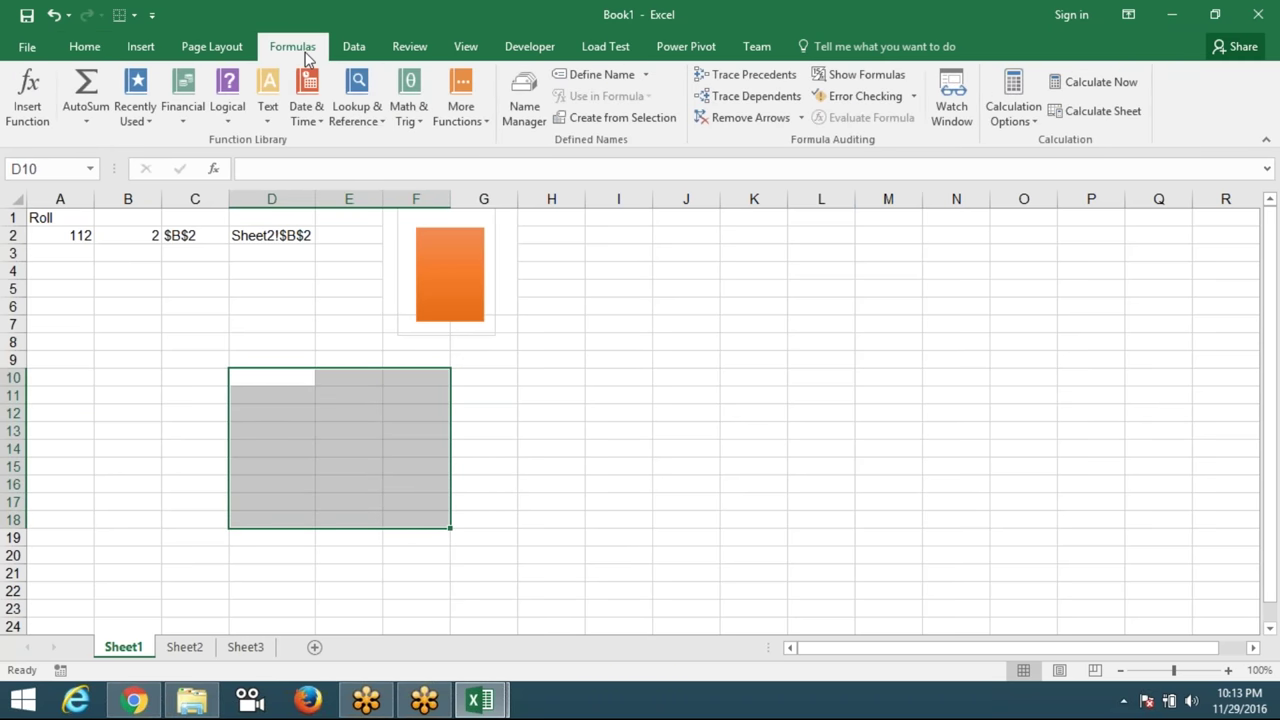
left_click(603, 74)
mouse_move(209, 231)
left_mouse_down()
mouse_move(225, 285)
mouse_move(527, 322)
left_mouse_up()
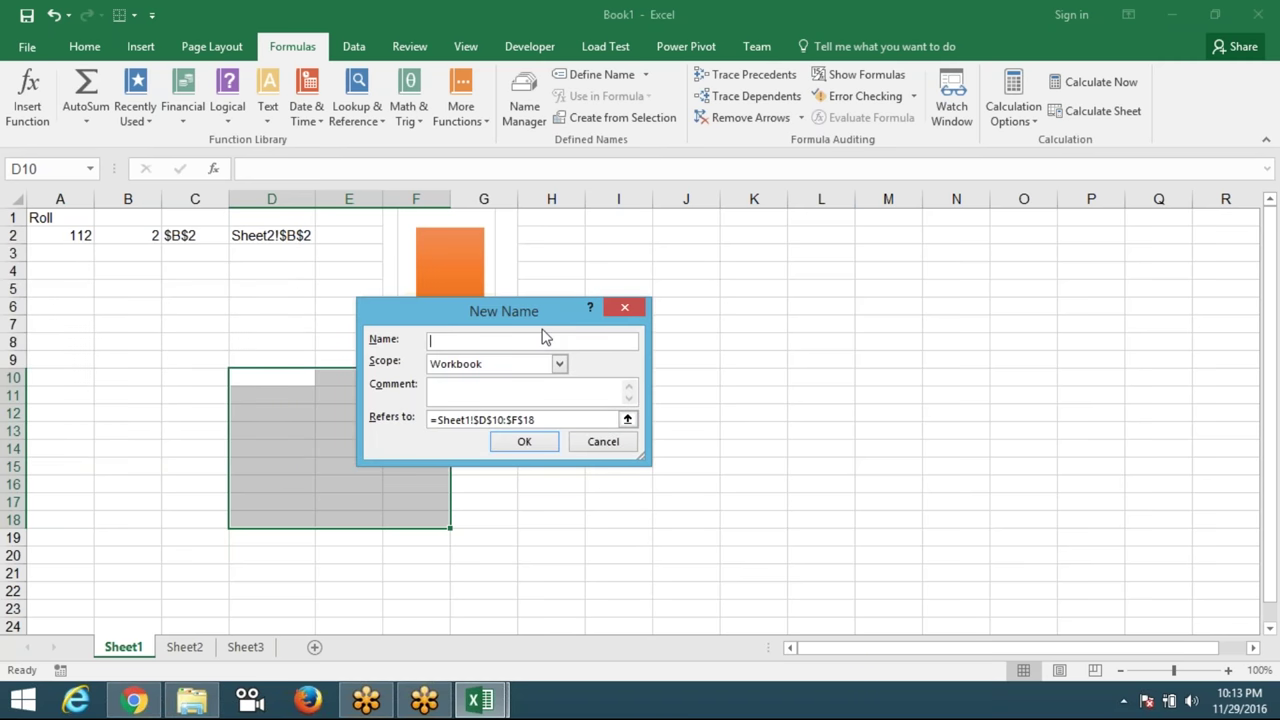
type("tt")
left_click(522, 450)
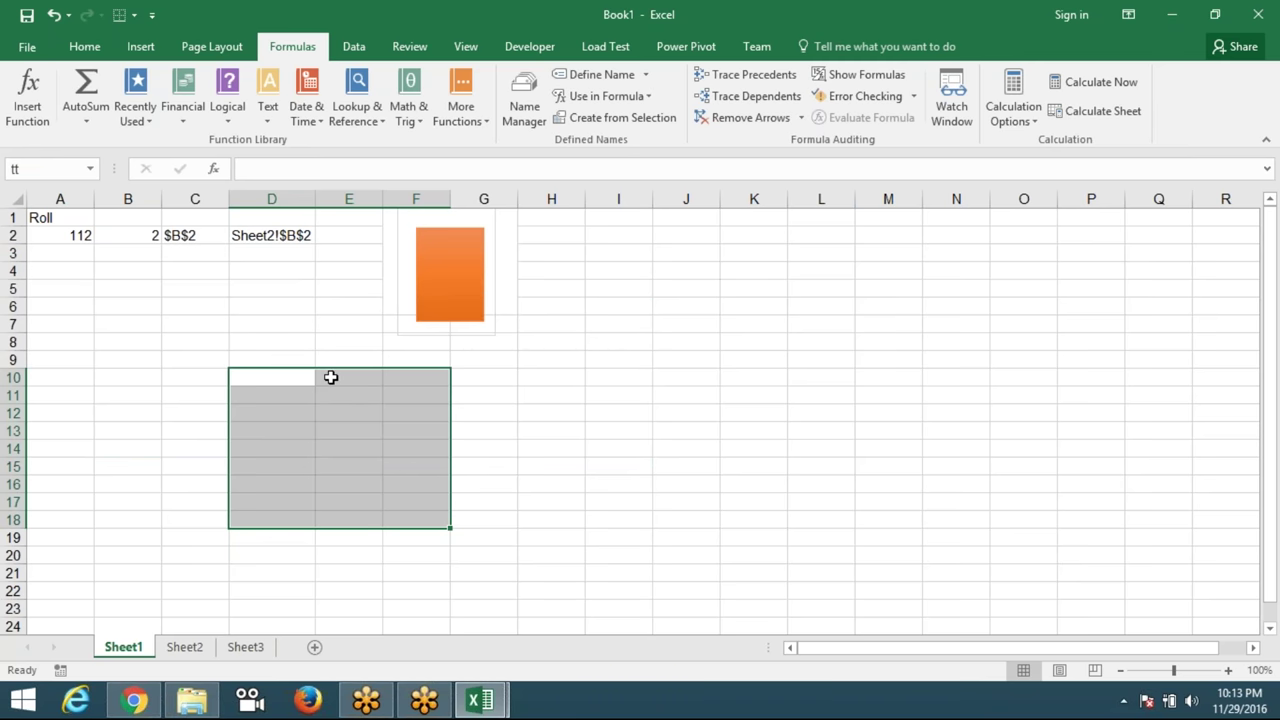
left_click(545, 380)
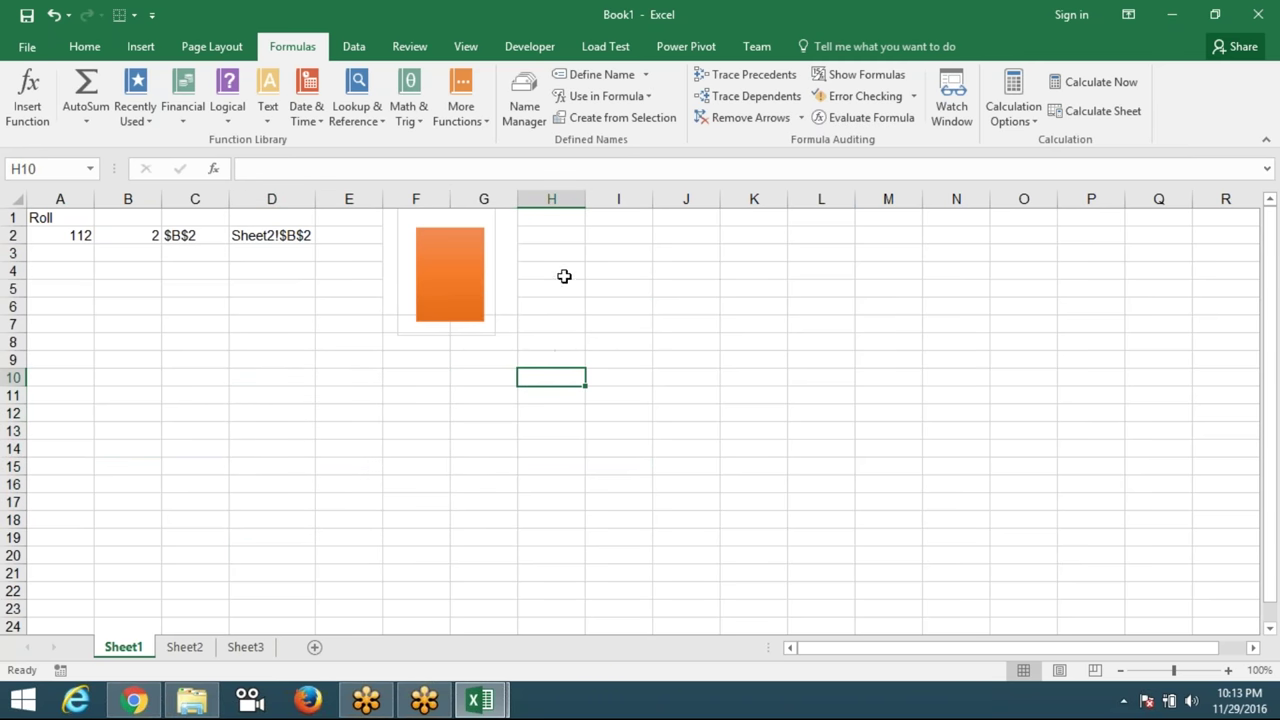
left_click(594, 74)
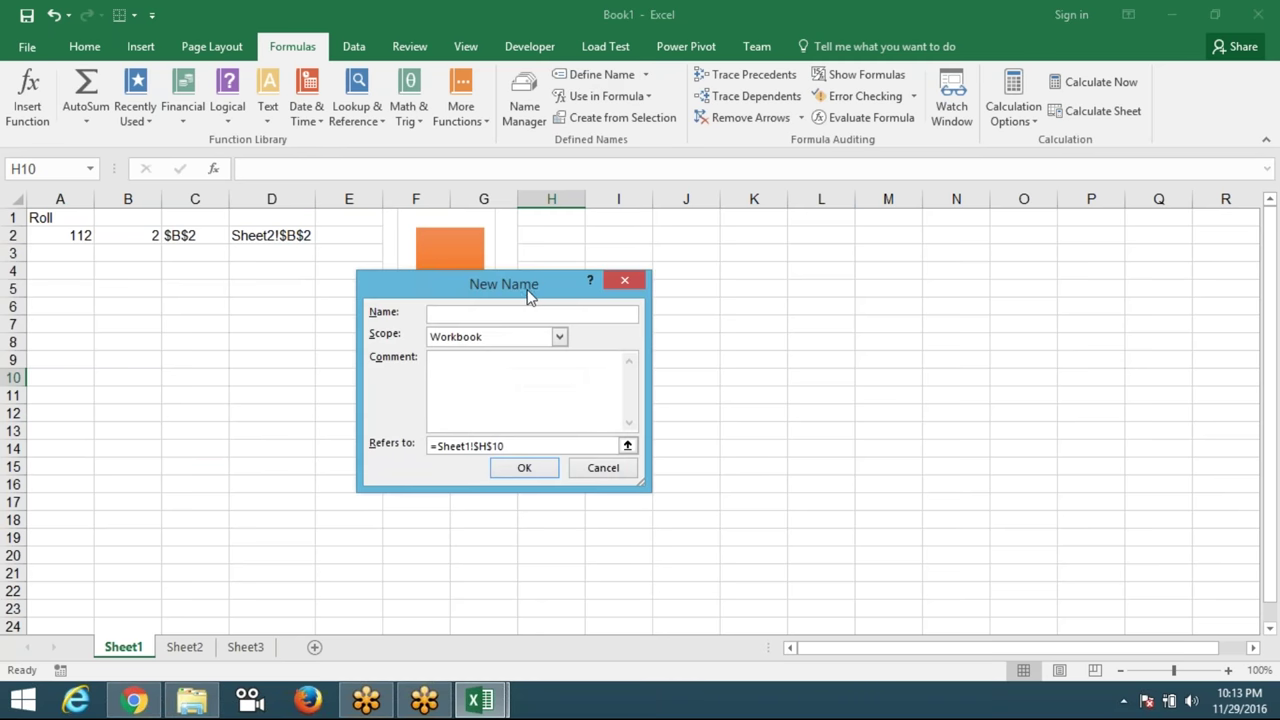
left_click_drag(528, 294, 630, 293)
key("Escape")
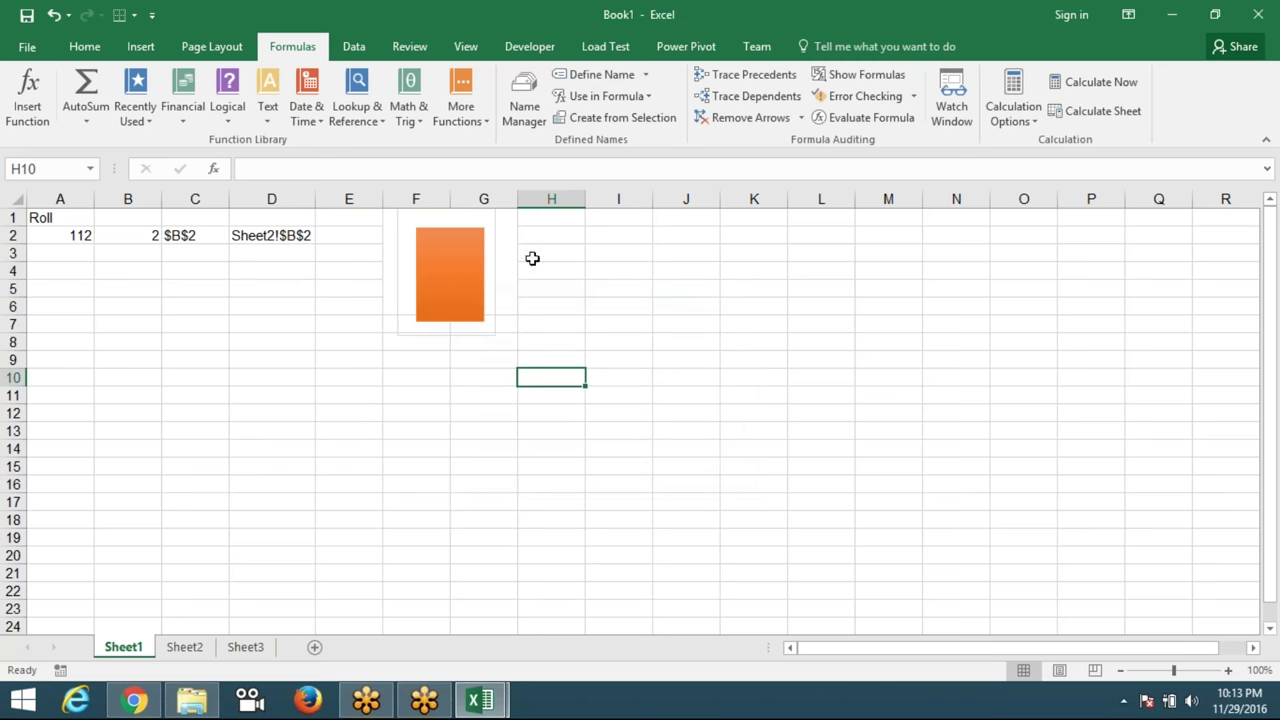
Create the workbook name pic referring to =indirect(Sheet1!$D$2).
left_click(565, 80)
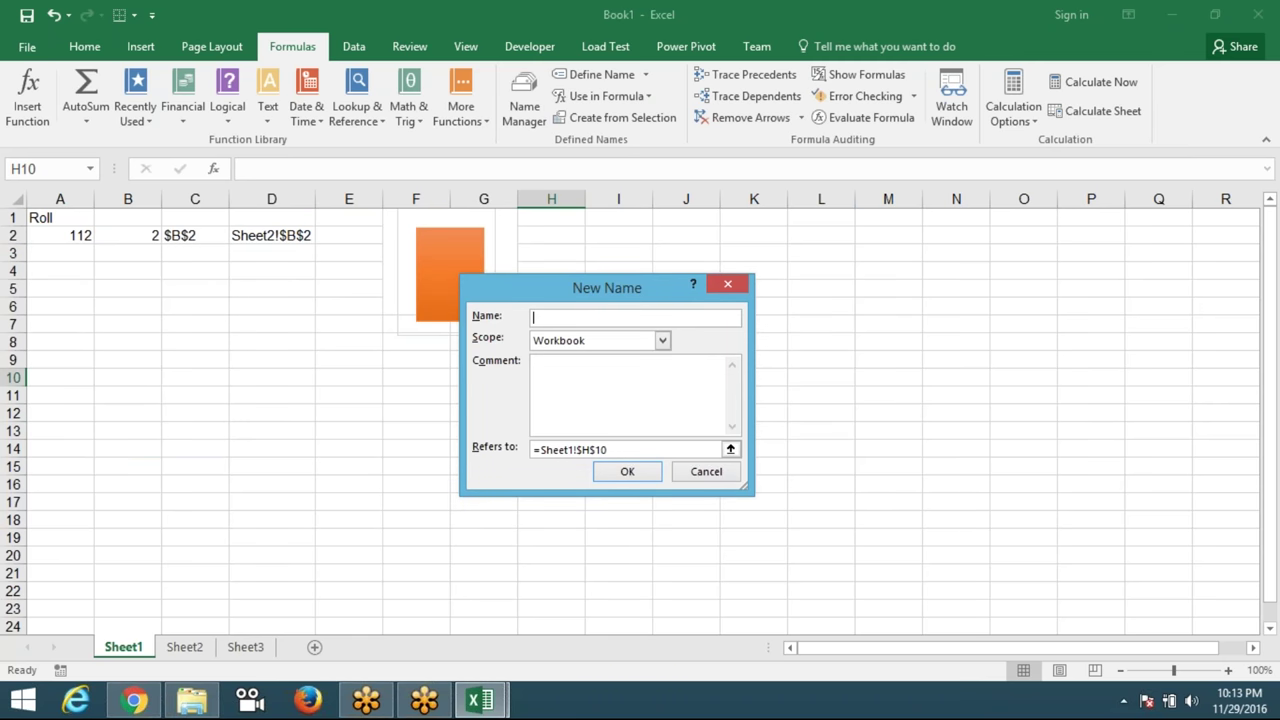
type("pic")
left_click(620, 450)
key("BackSpace")
key("BackSpace")
key("BackSpace")
key("BackSpace")
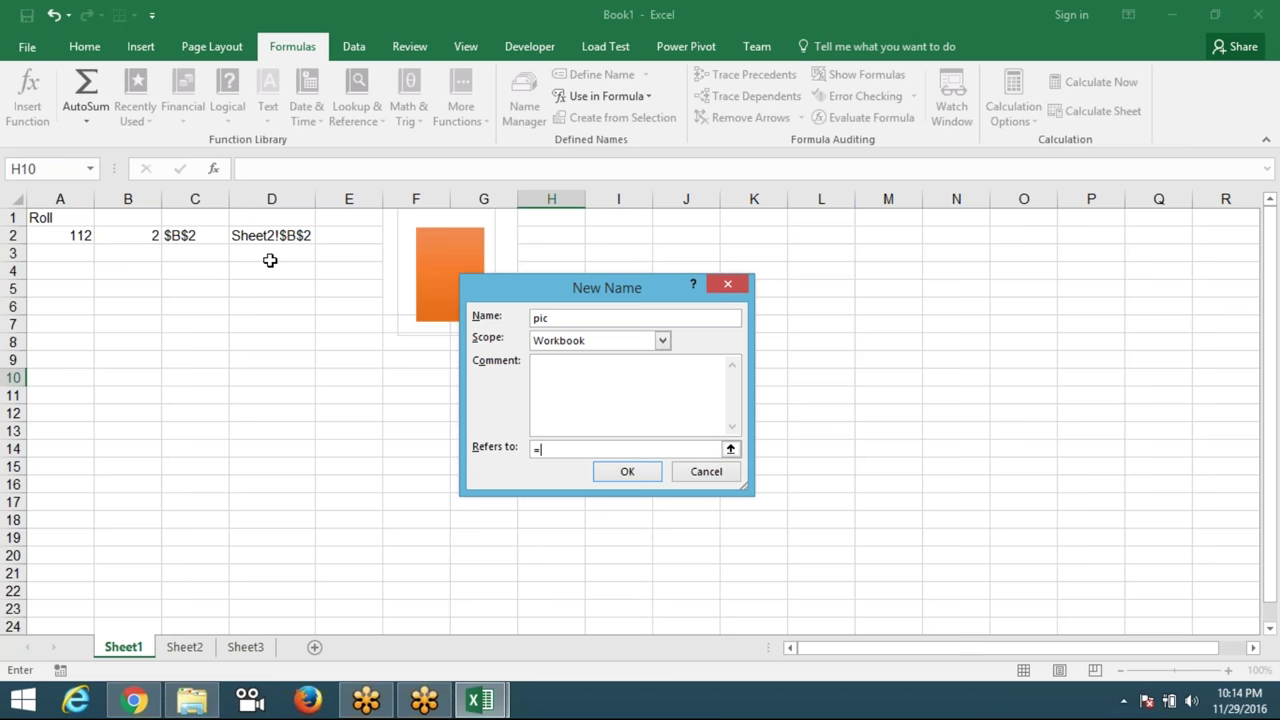
type("indirect")
type("(")
left_click(263, 235)
type(")")
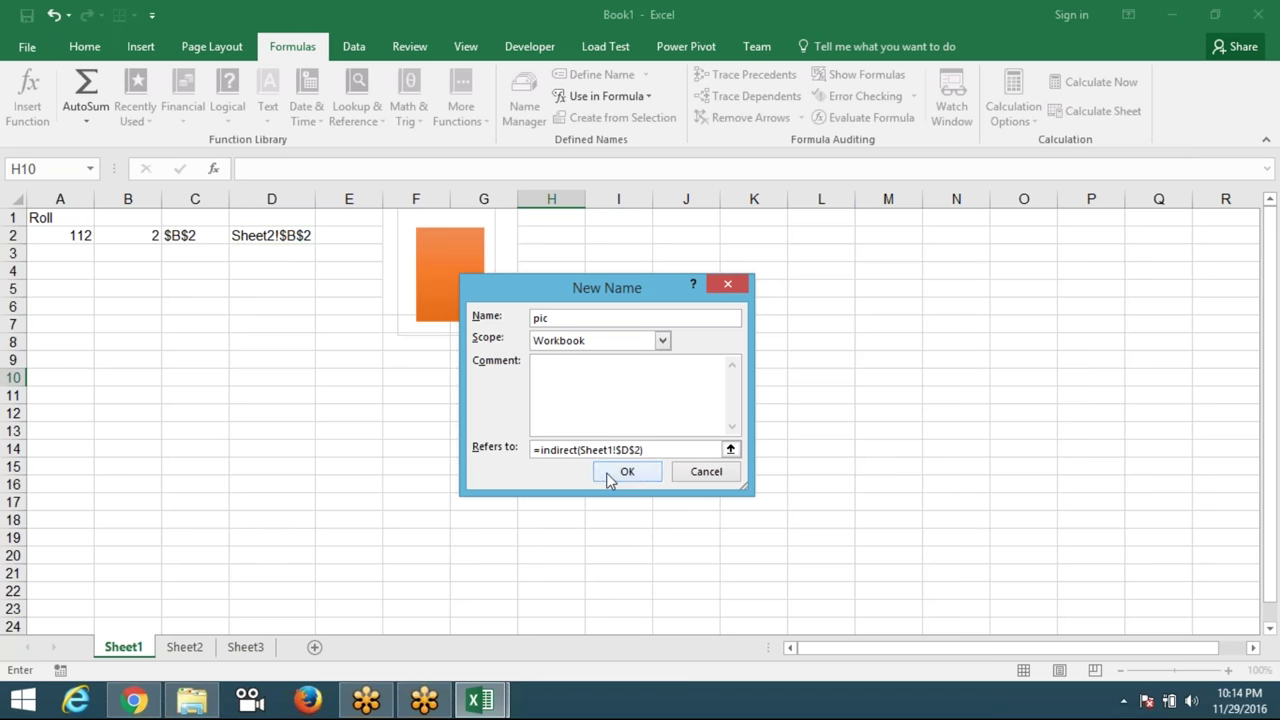
left_click(612, 473)
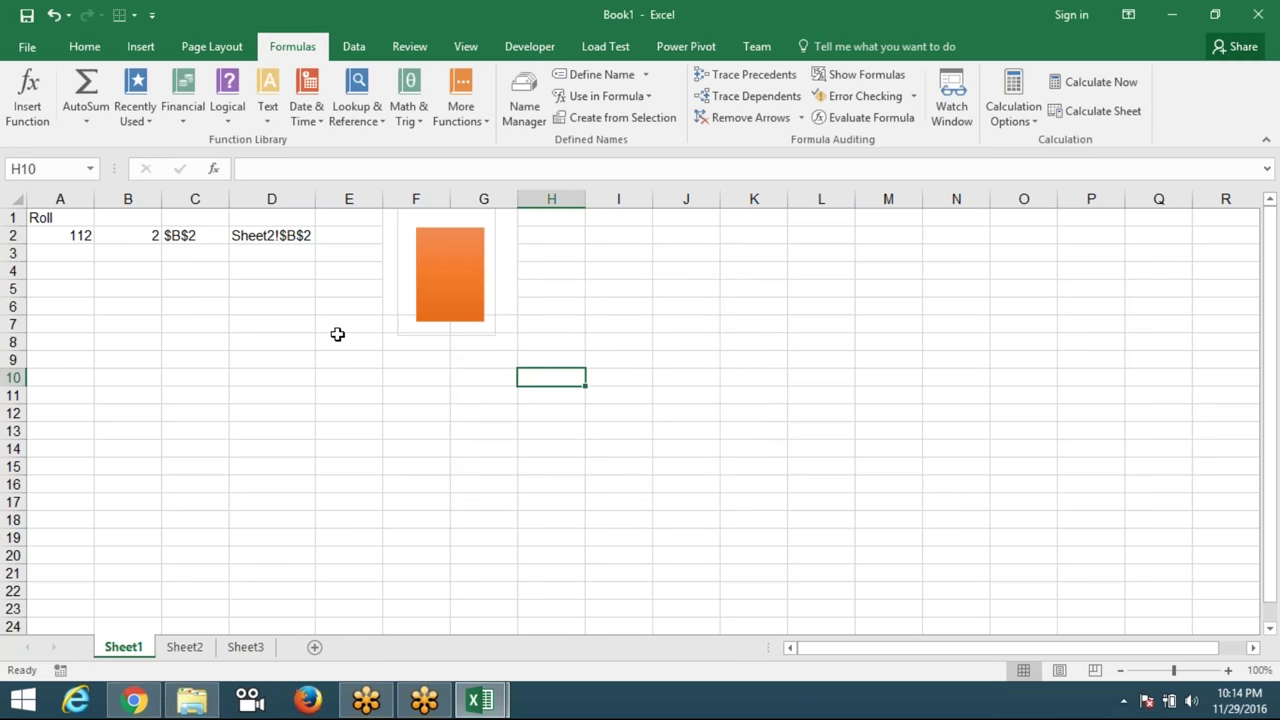
Replace the picture's =Sheet2!$B$2 link with =Book1!pic, showing the black rectangle.
left_click(408, 314)
left_click(340, 169)
key("BackSpace")
type("3")
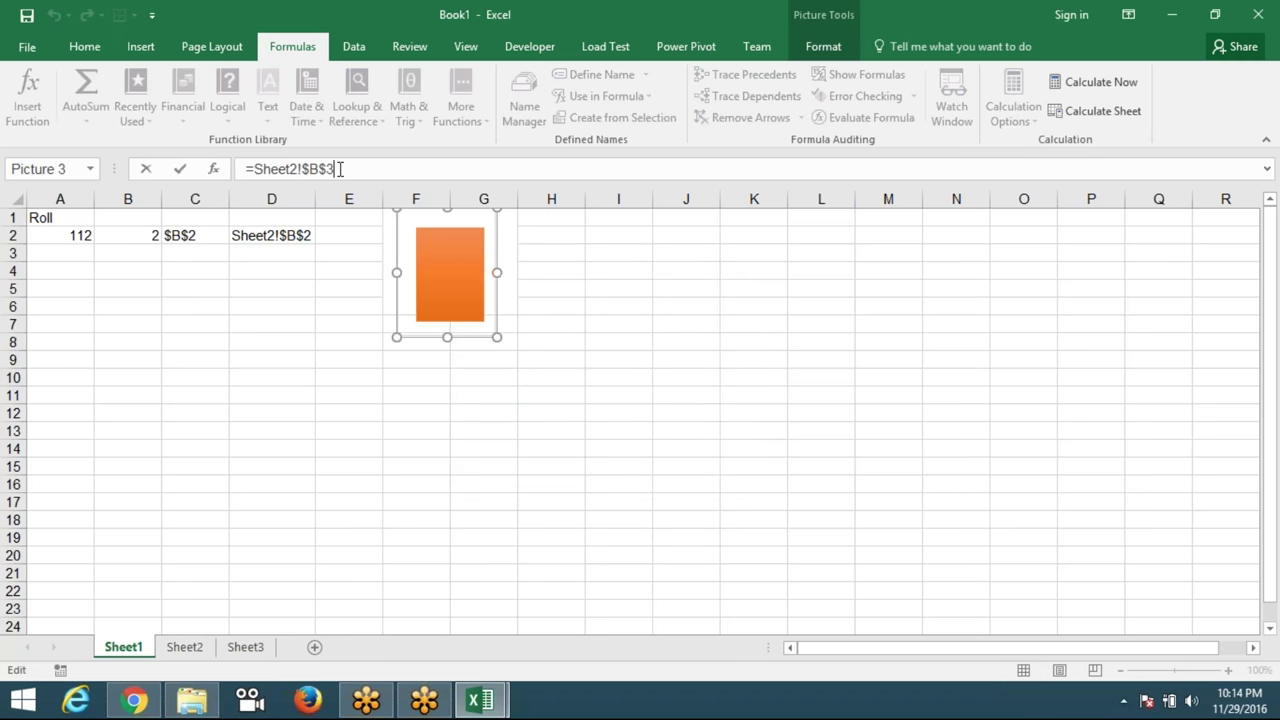
key("BackSpace")
key("BackSpace")
key("BackSpace")
key("BackSpace")
type("pic")
key("Return")
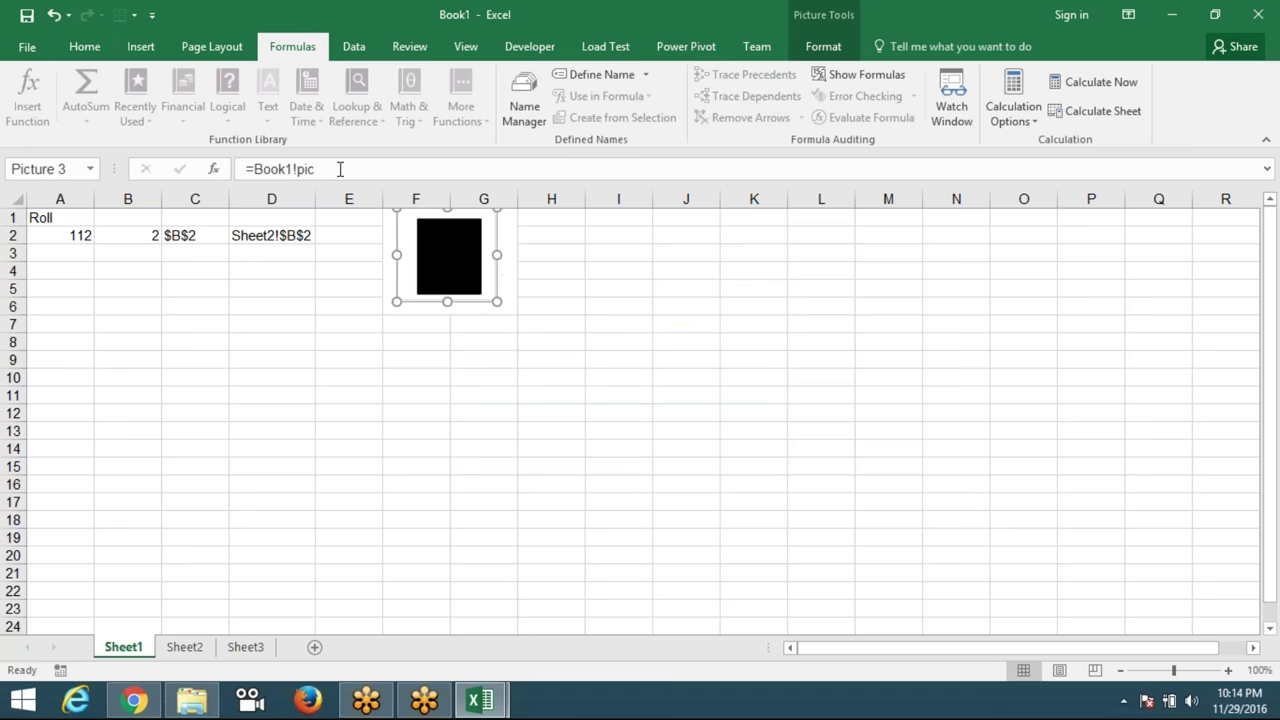
left_click(166, 340)
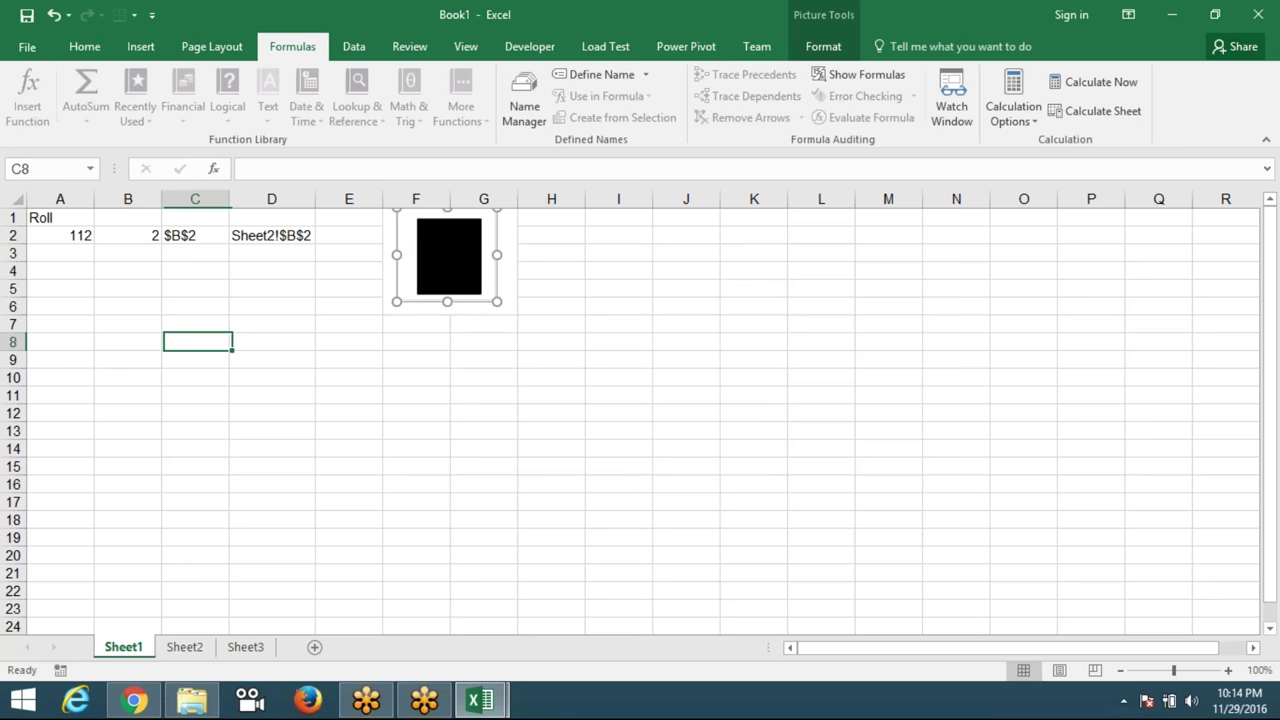
left_click(64, 245)
Enter roll numbers 111, 112 and 113 in A2 in turn, ending on 113's orange picture.
type("11")
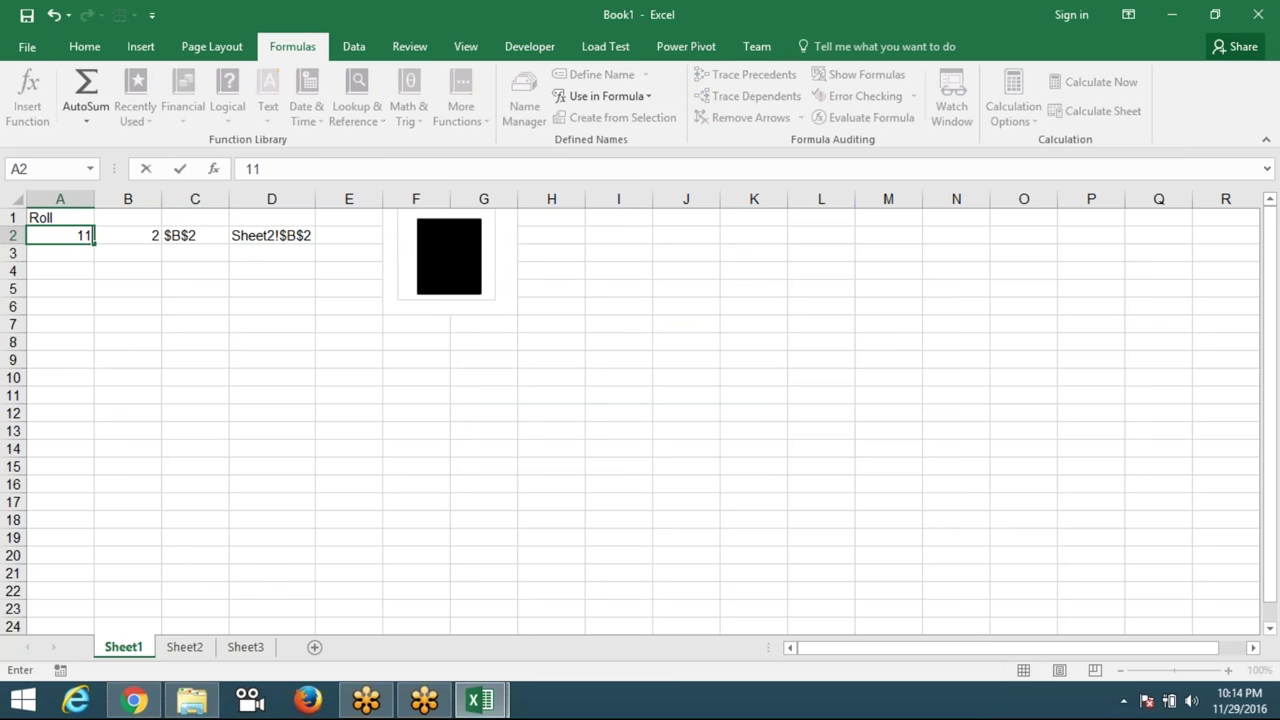
key("Return")
left_click(60, 235)
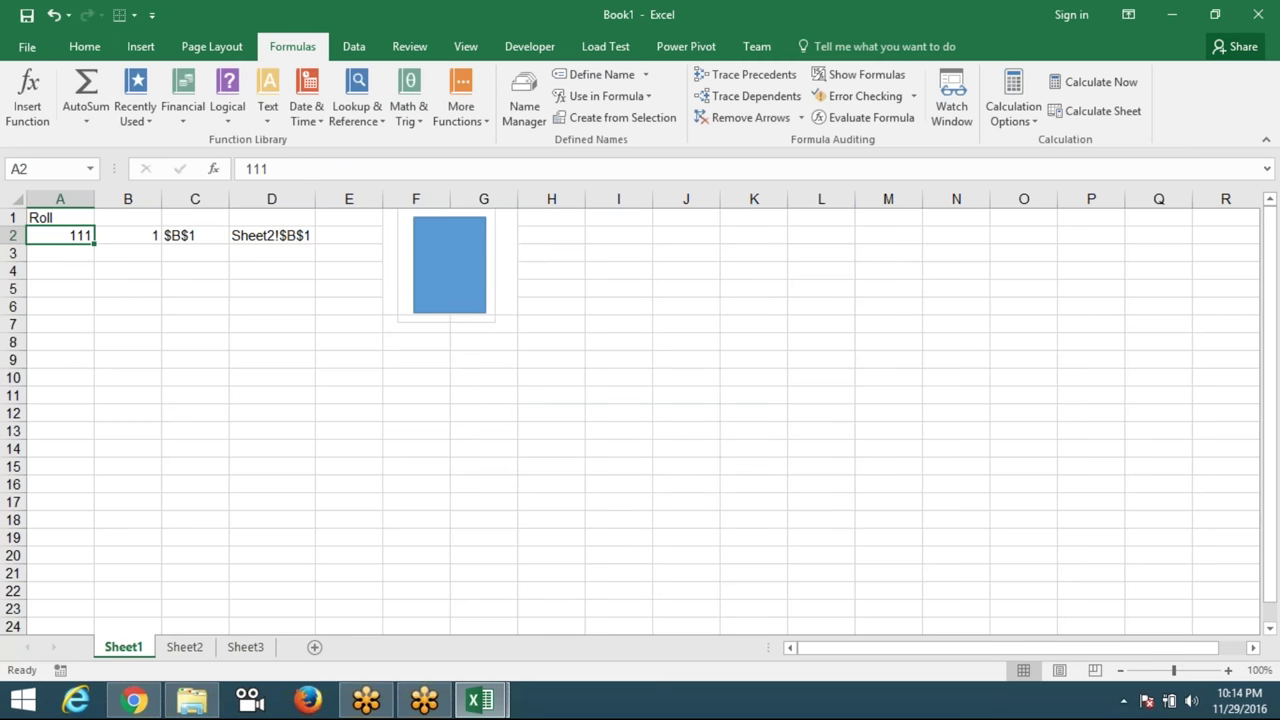
type("112")
key("Return")
left_click(60, 235)
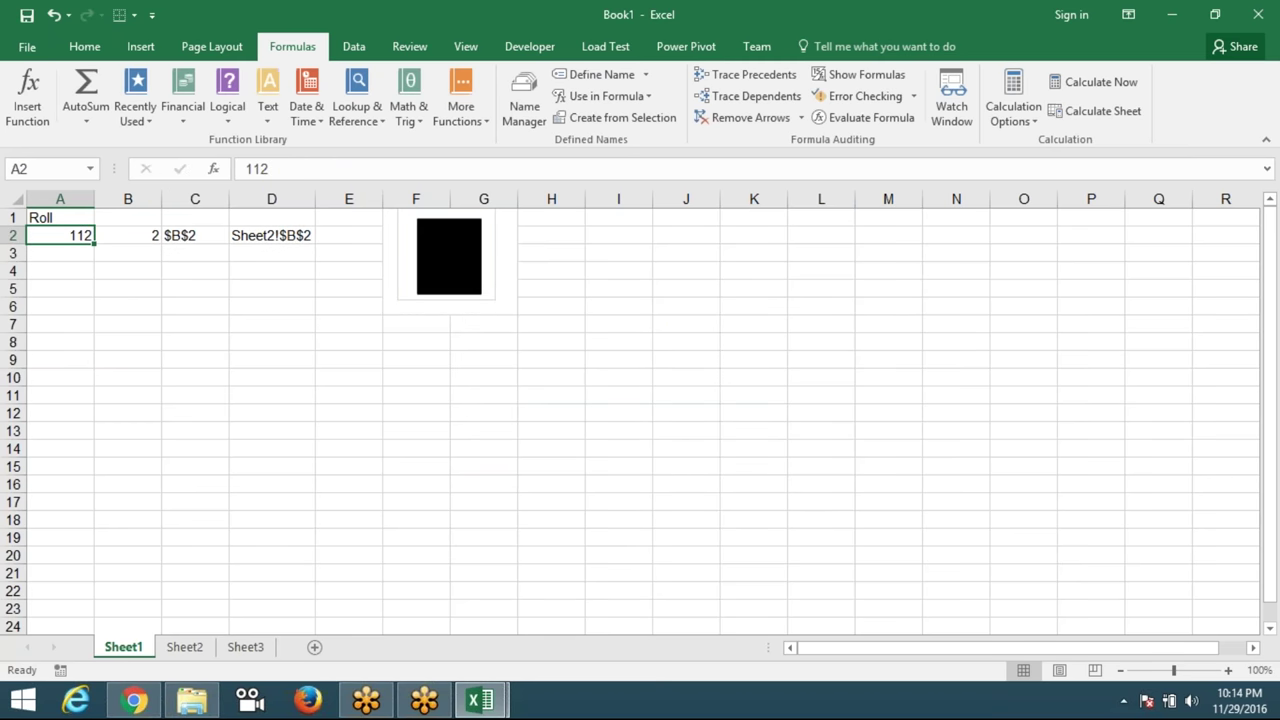
type("113")
key("Return")
left_click(60, 235)
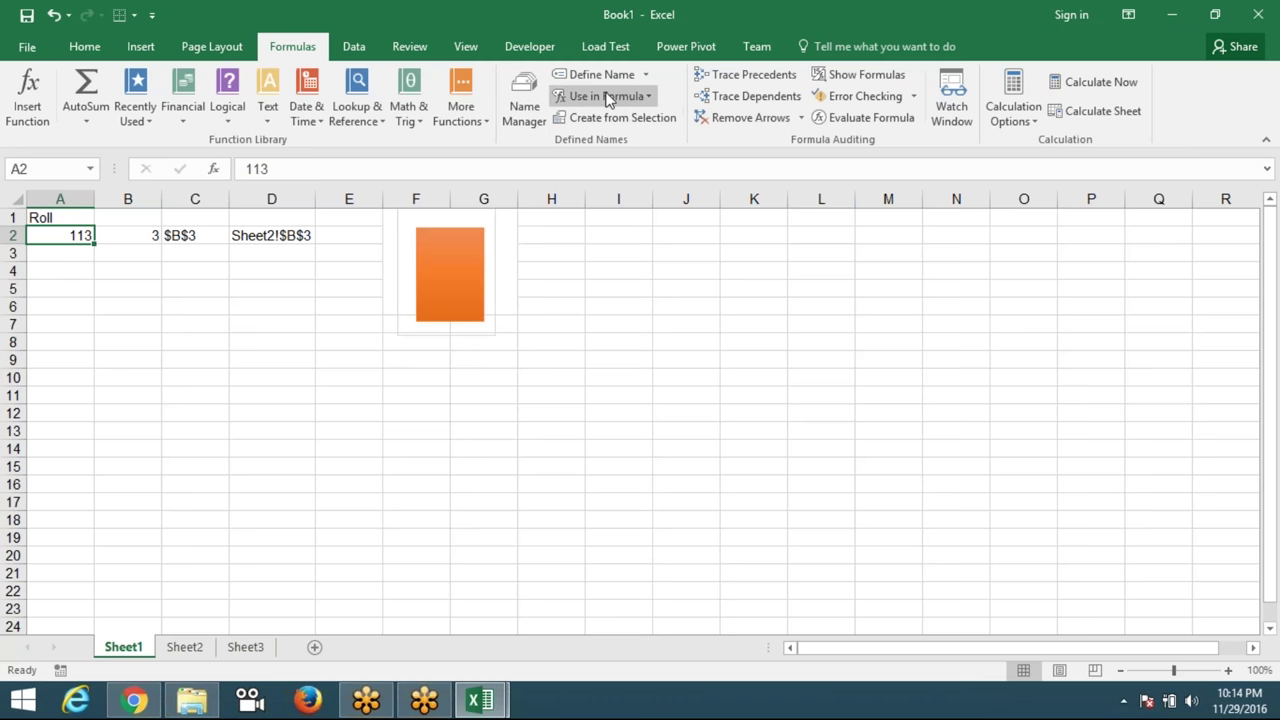
Review the pic name's =INDIRECT(Sheet1!$D$2) definition in Name Manager without changes.
left_click(520, 105)
left_click(423, 278)
double_click(423, 279)
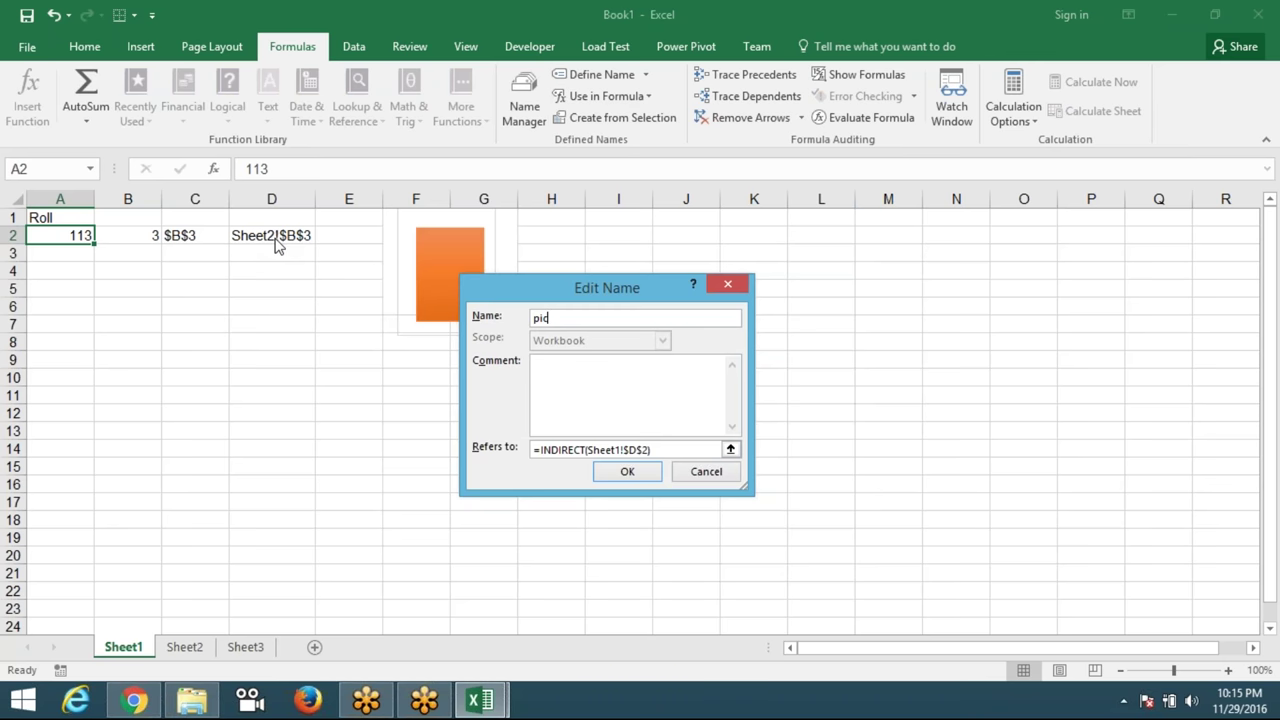
key("Return")
key("Escape")
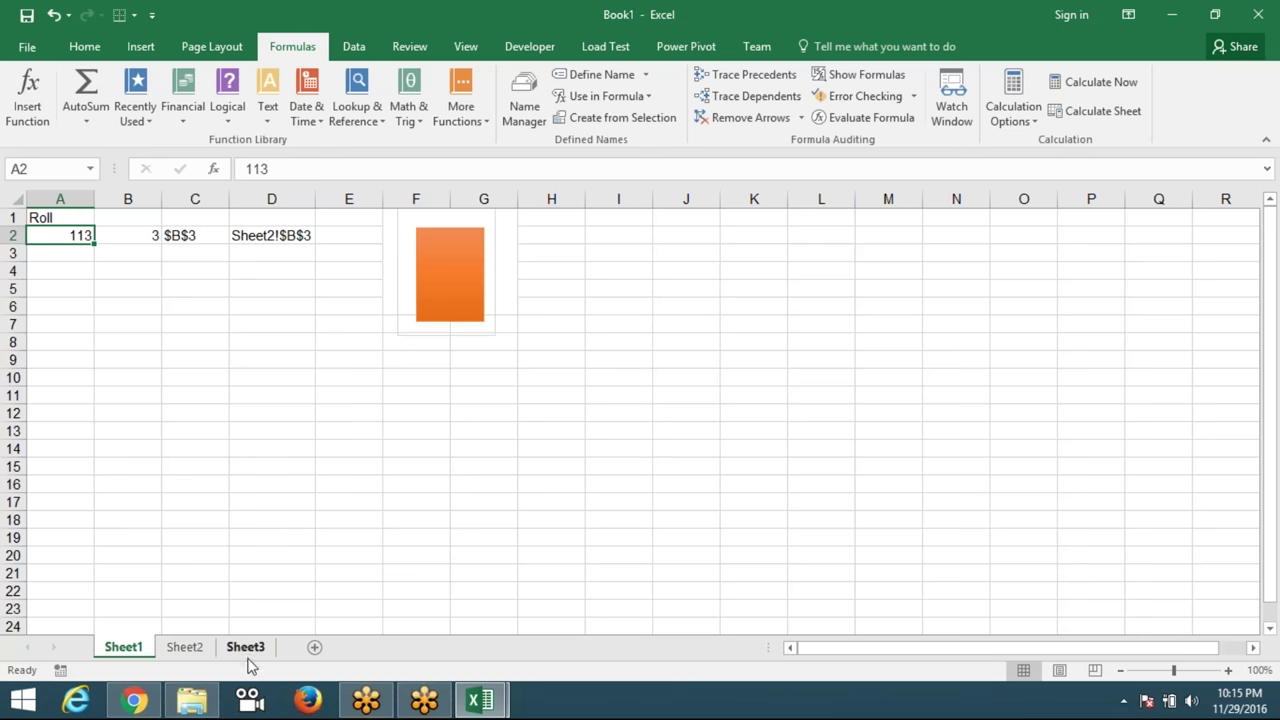
left_click(249, 656)
Enter the headers Name in A5 and Sales in B5 on Sheet3.
left_click(90, 286)
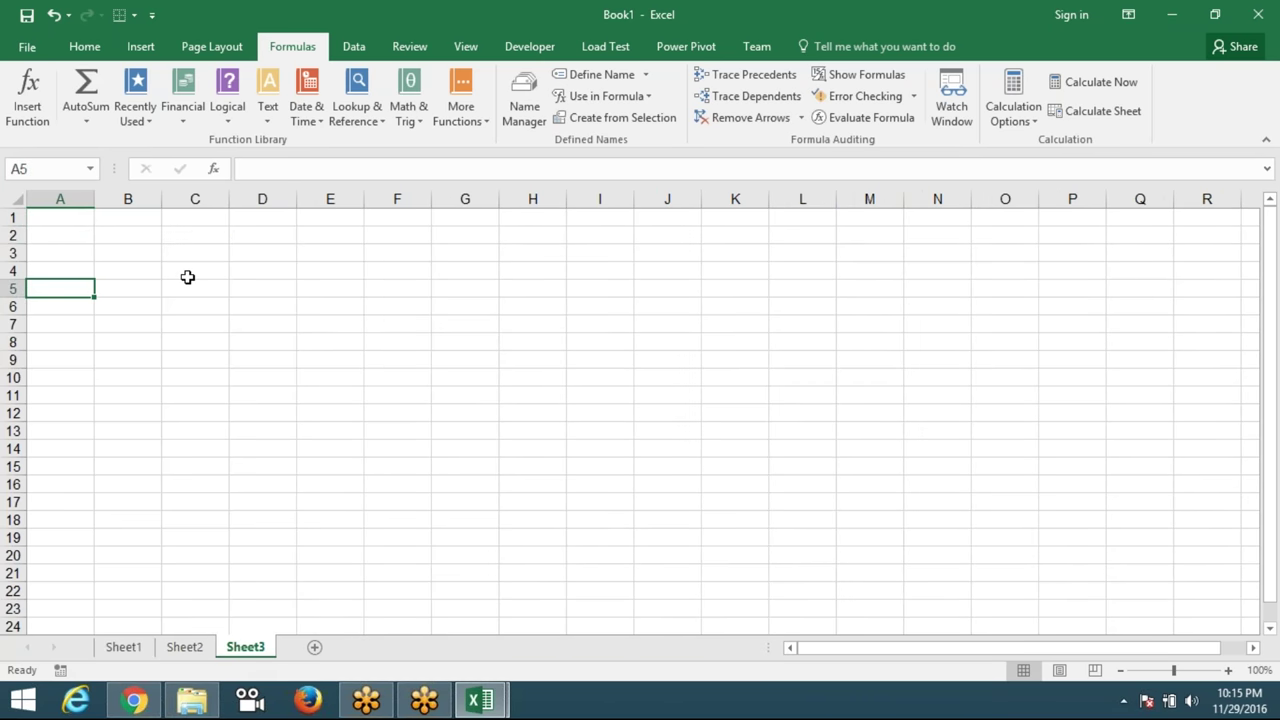
type("Name")
key("Tab")
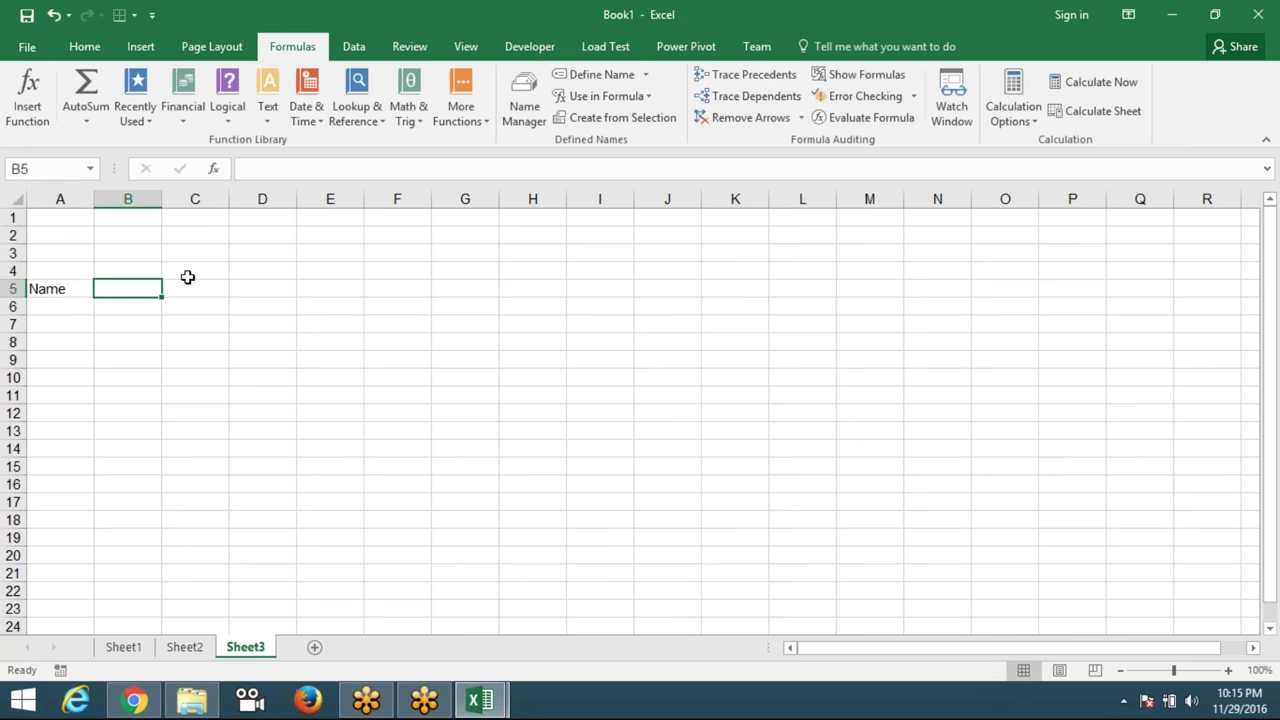
type("N")
type("a")
key("BackSpace")
key("BackSpace")
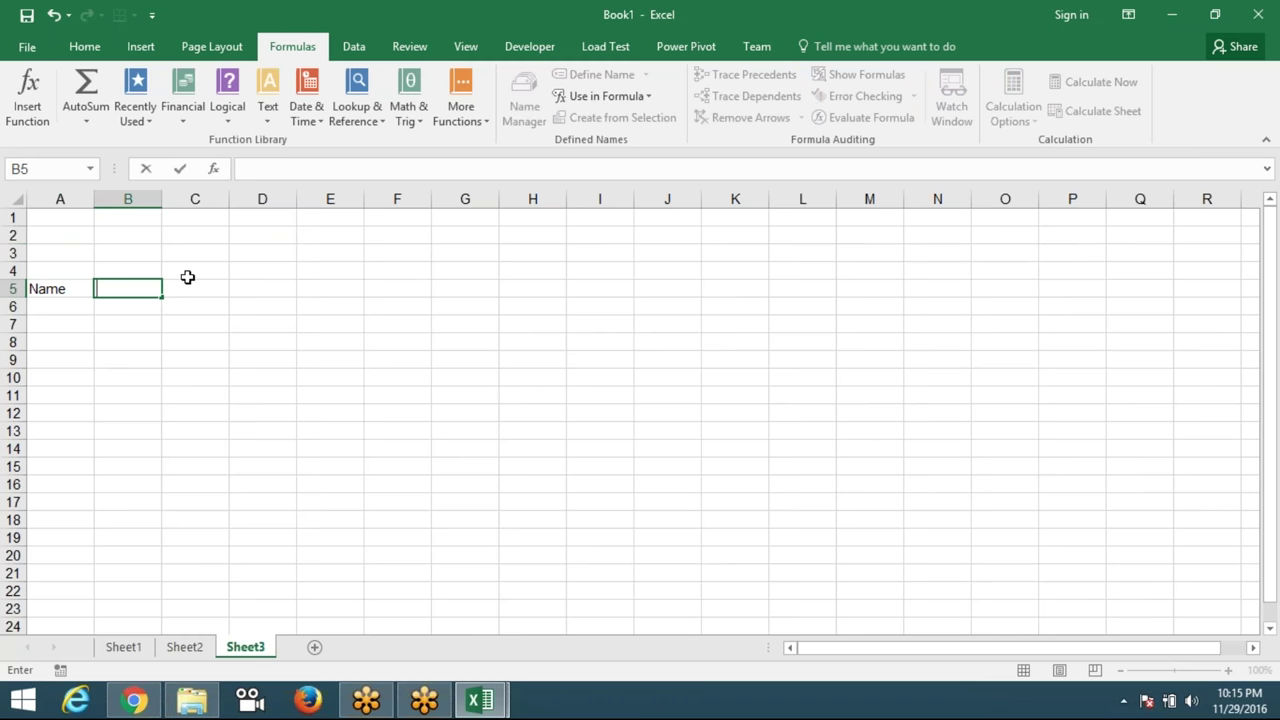
type("Ro")
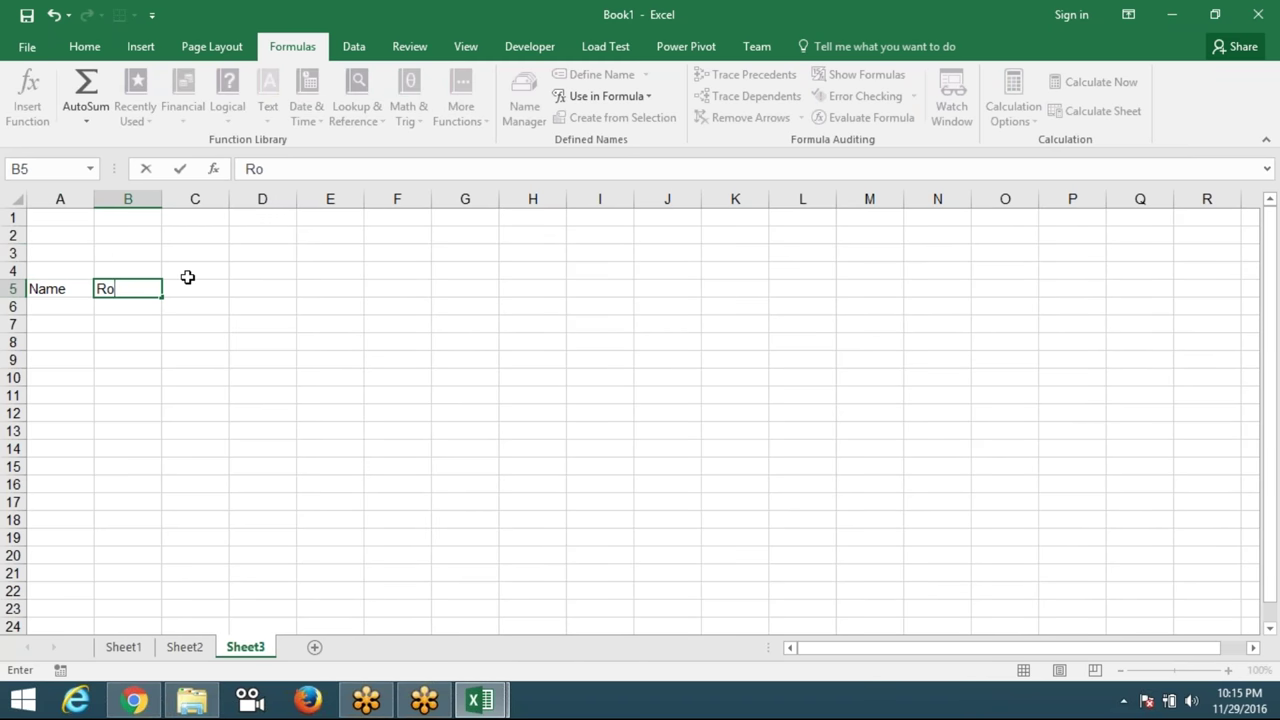
key("BackSpace")
key("BackSpace")
type("Sales")
key("ctrl+Return")
key("Return")
Enter the first person's name in A6 and fill six names down to A11.
type("Pu")
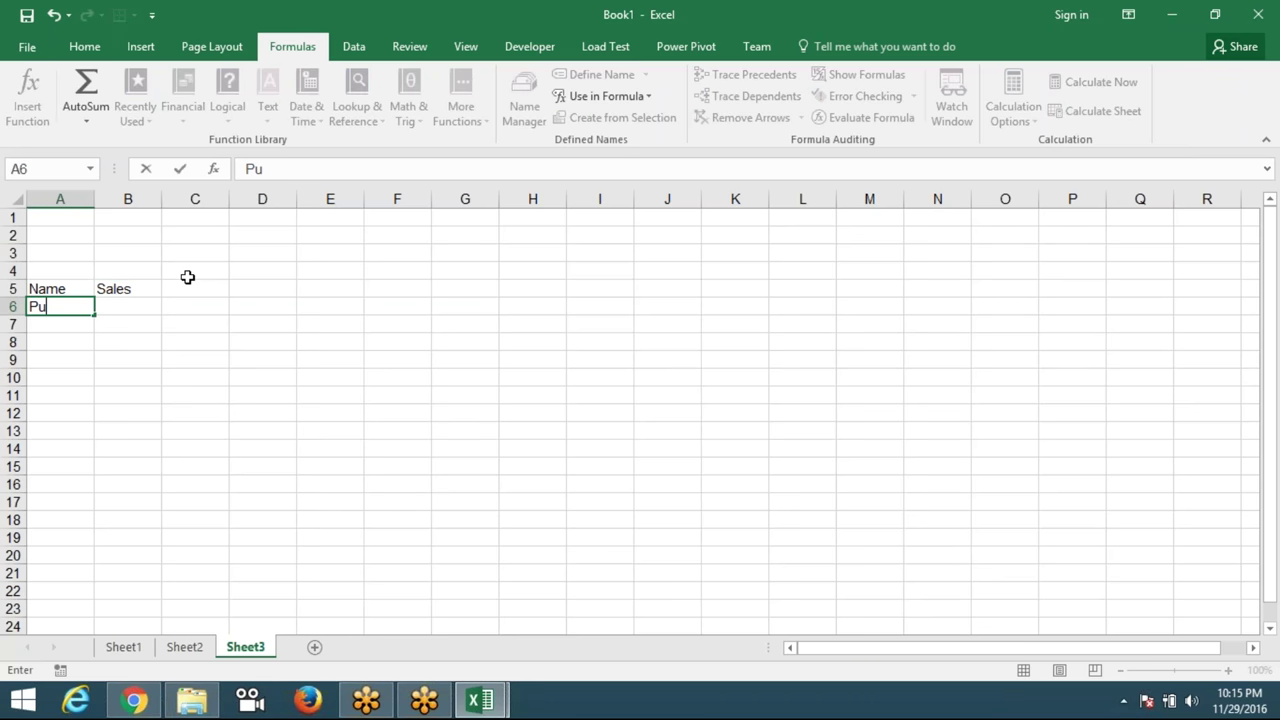
type("ja")
key("Return")
key("Up")
key("Right")
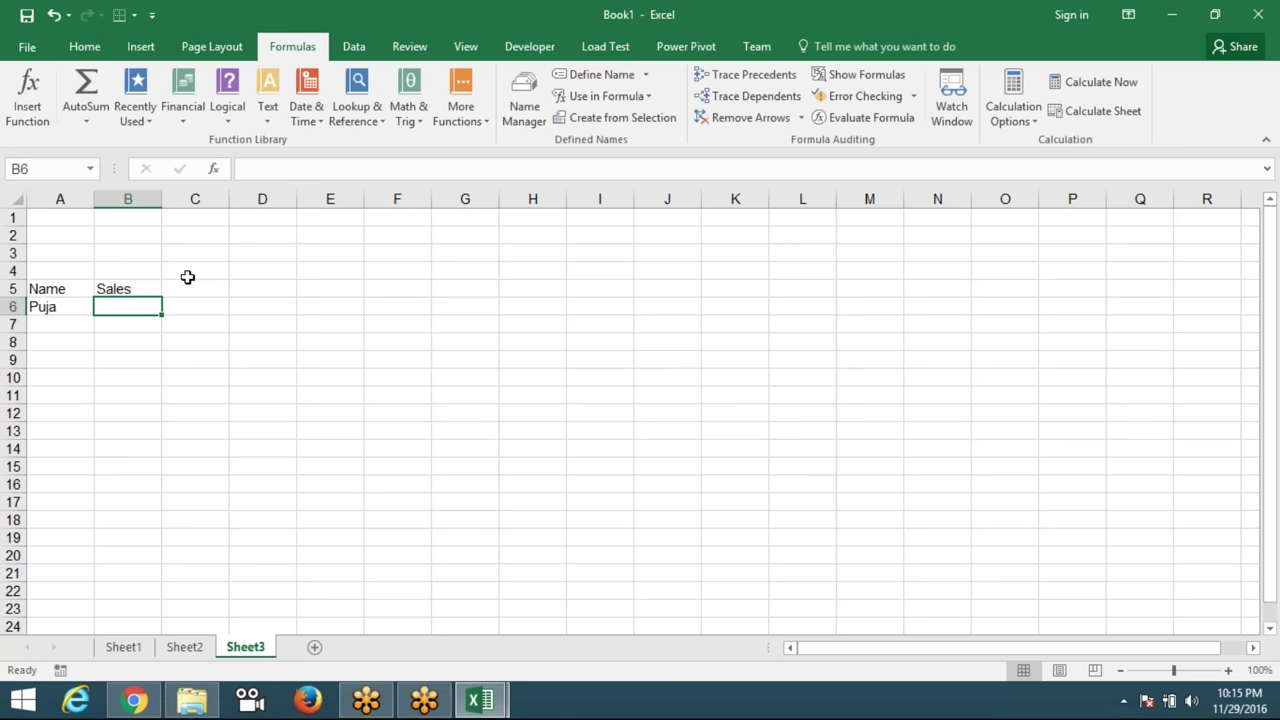
key("Left")
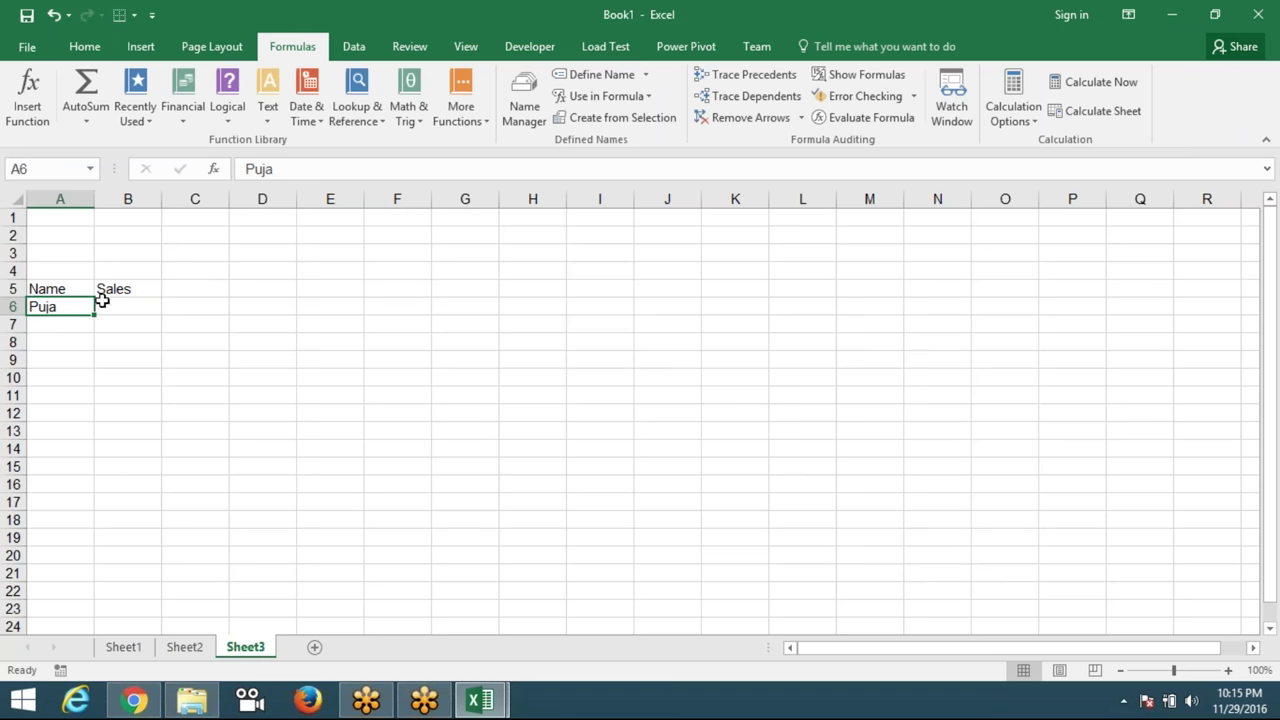
left_click_drag(96, 314, 98, 408)
Enter the sales figures 85, 36, 54, 74, 36 and 63 into B6:B11.
left_click(120, 303)
key("F2")
type("85")
key("Return")
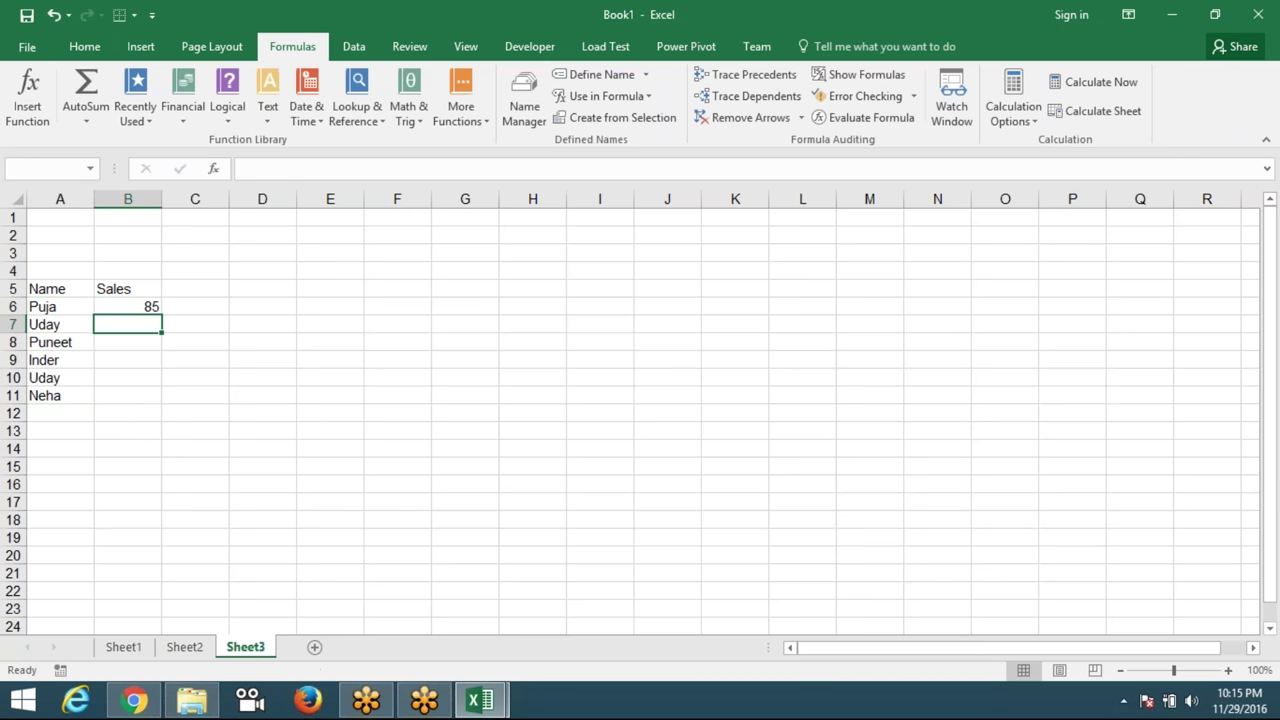
type("36")
key("Return")
type("54")
key("Return")
type("74")
key("Return")
type("36")
key("Return")
type("632")
key("BackSpace")
key("Return")
Select the Name/Sales table A5:B11 and go to the Insert ribbon.
left_click(66, 290)
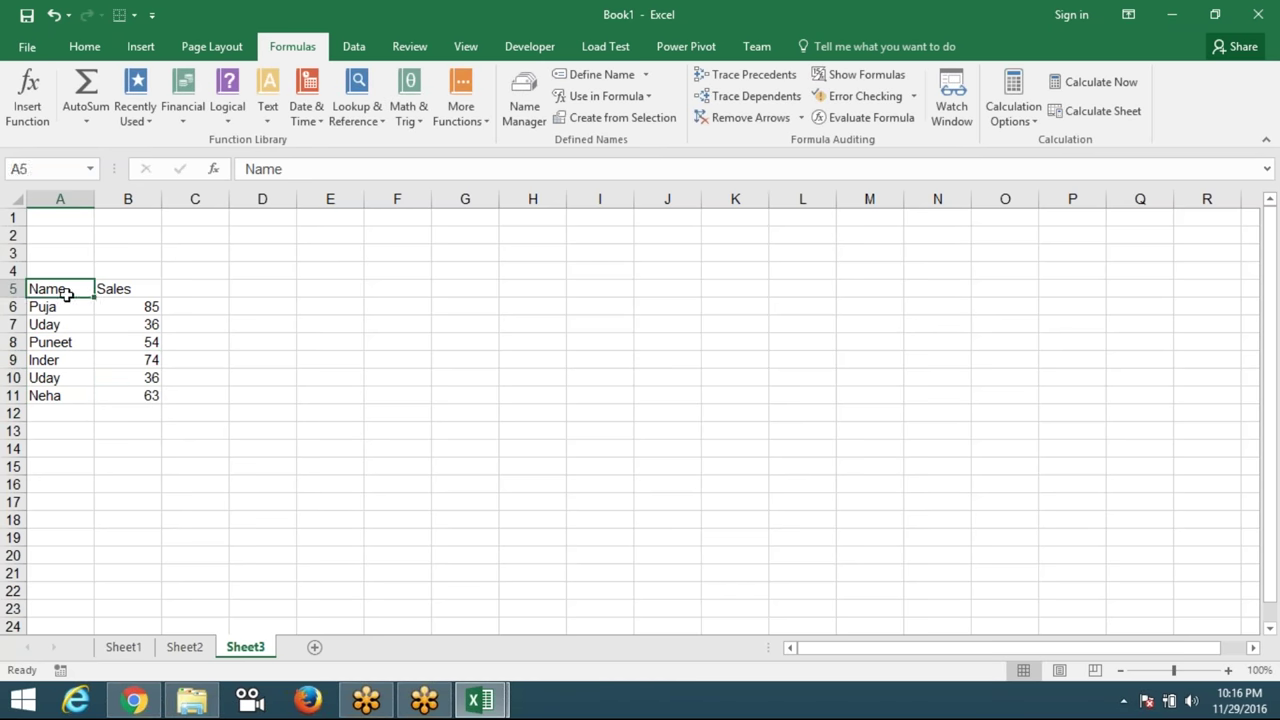
left_click_drag(66, 290, 143, 393)
left_click(140, 47)
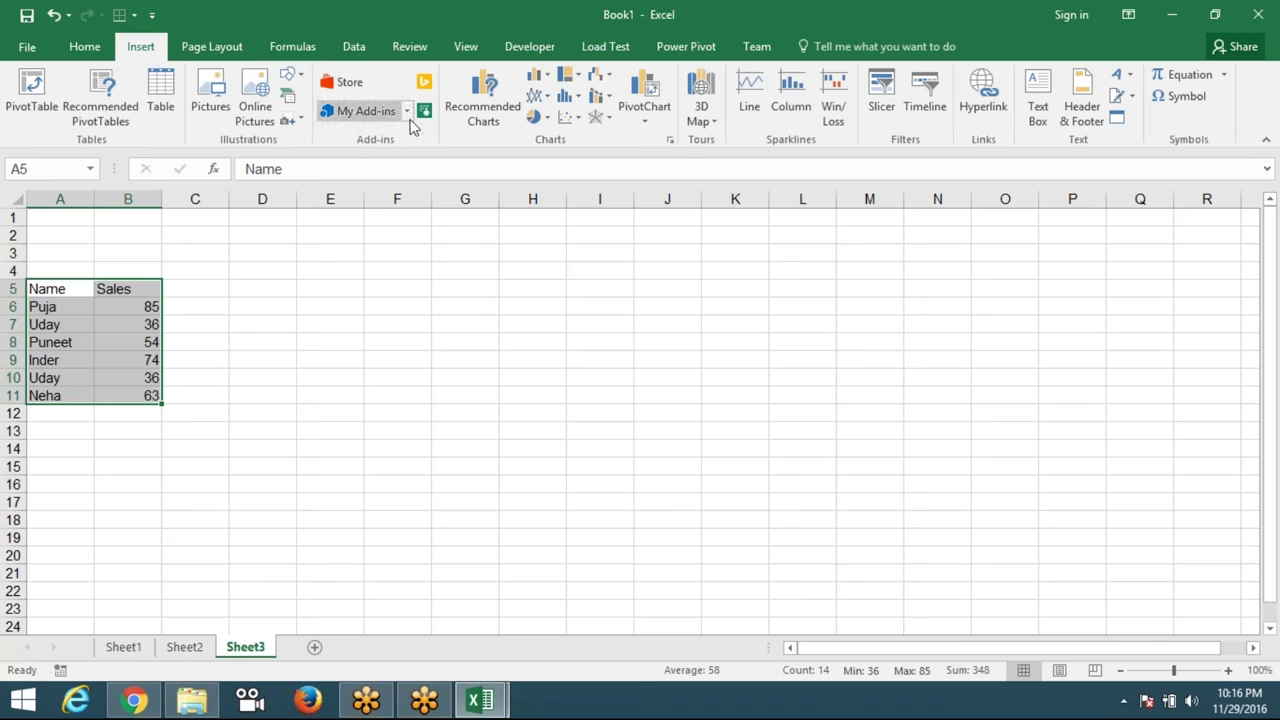
Insert the recommended Pie chart of the Name/Sales table and move it beside the data.
left_click(502, 97)
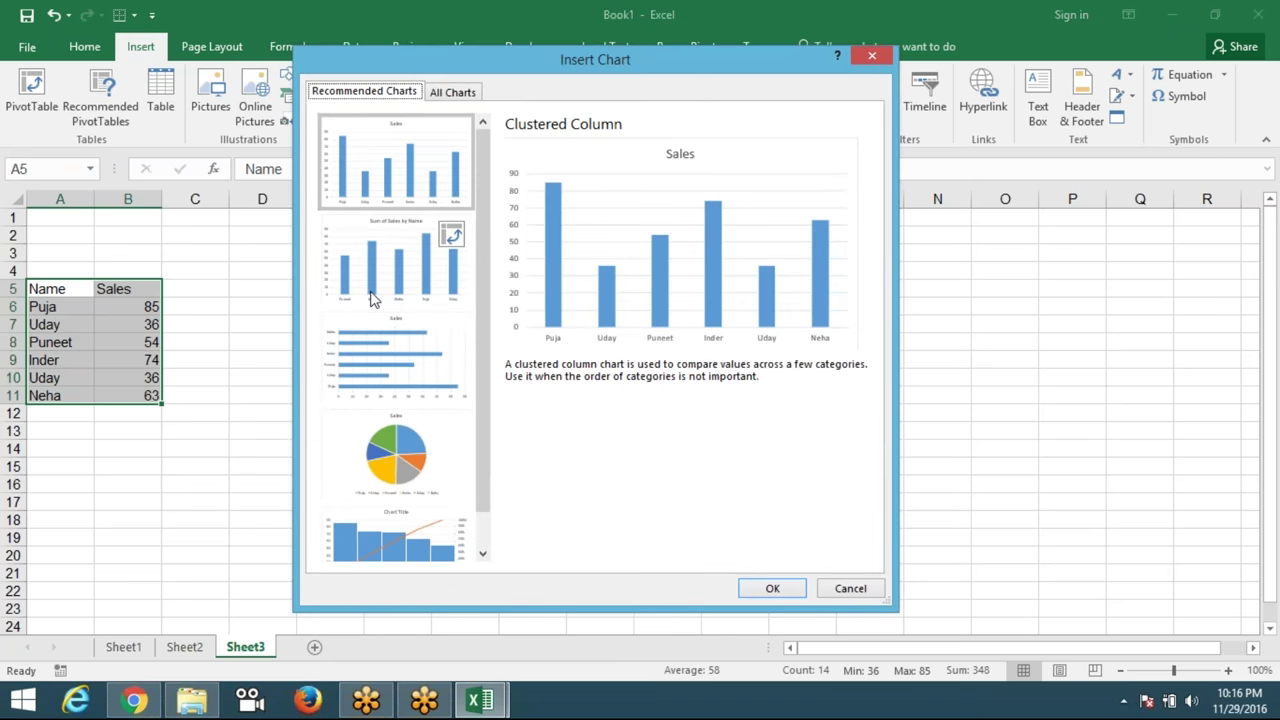
left_click(414, 458)
left_click(771, 588)
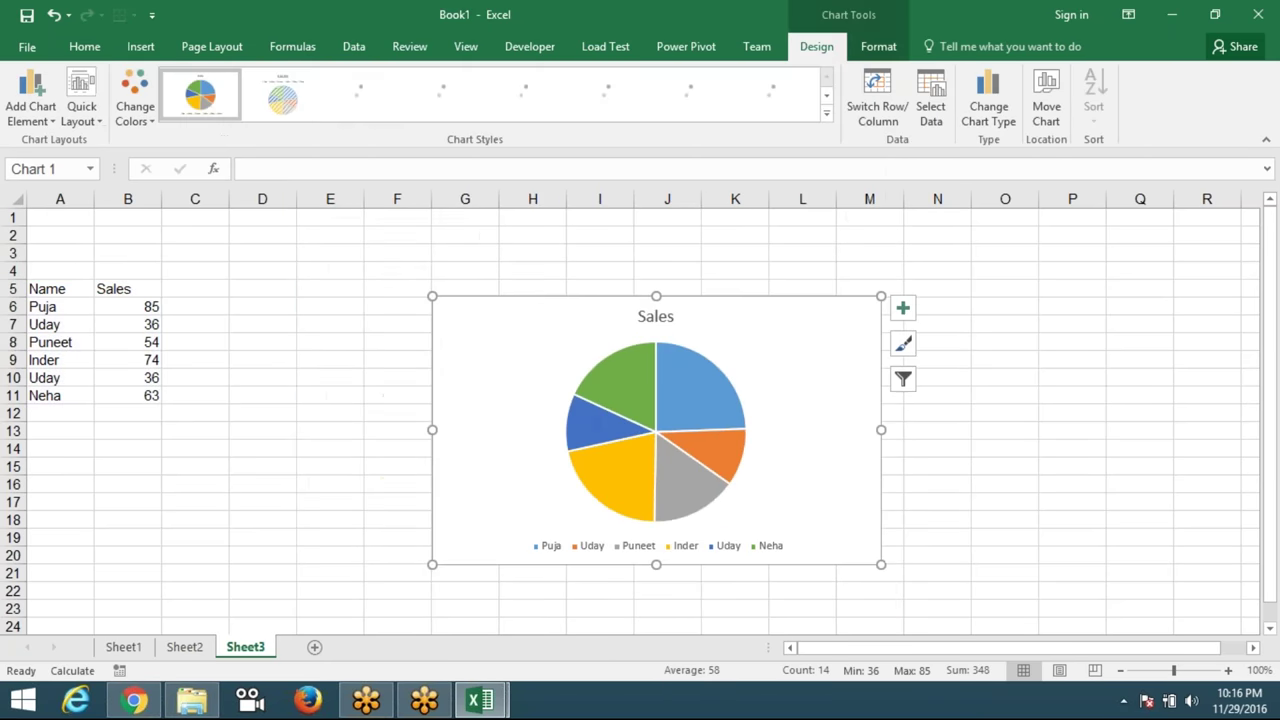
left_click_drag(537, 331, 365, 276)
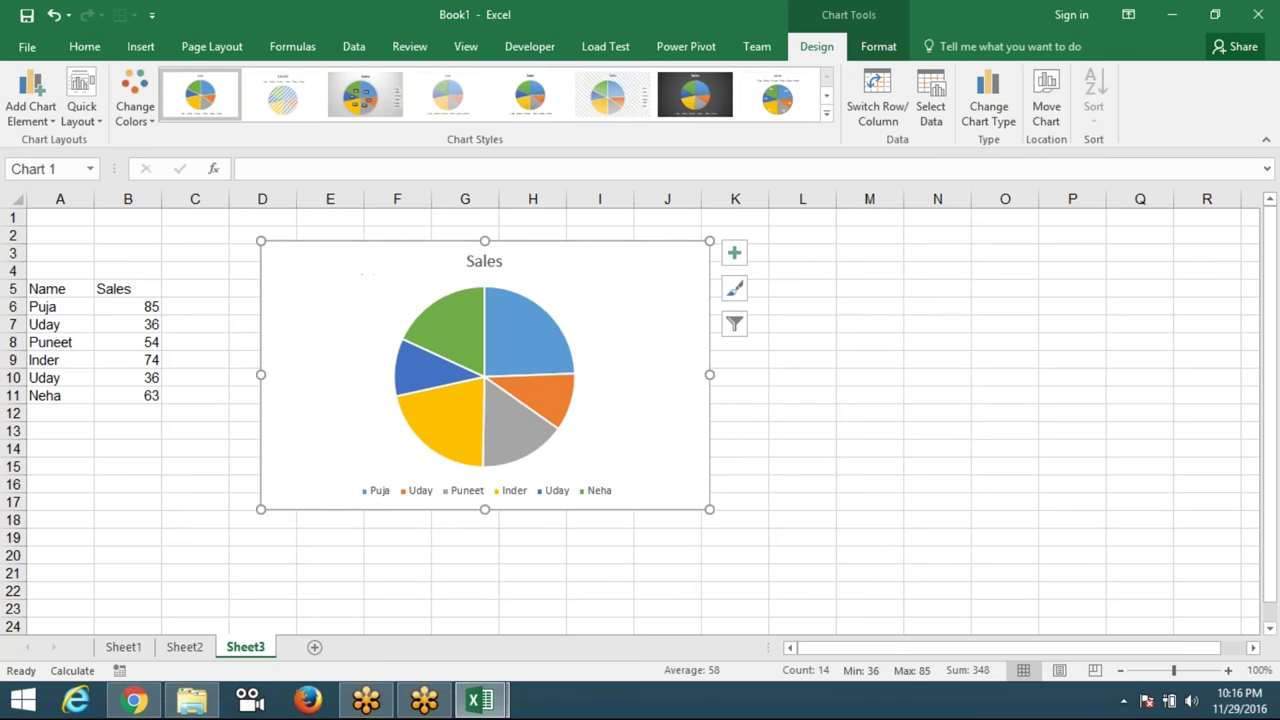
left_click(339, 568)
left_click_drag(291, 420, 265, 403)
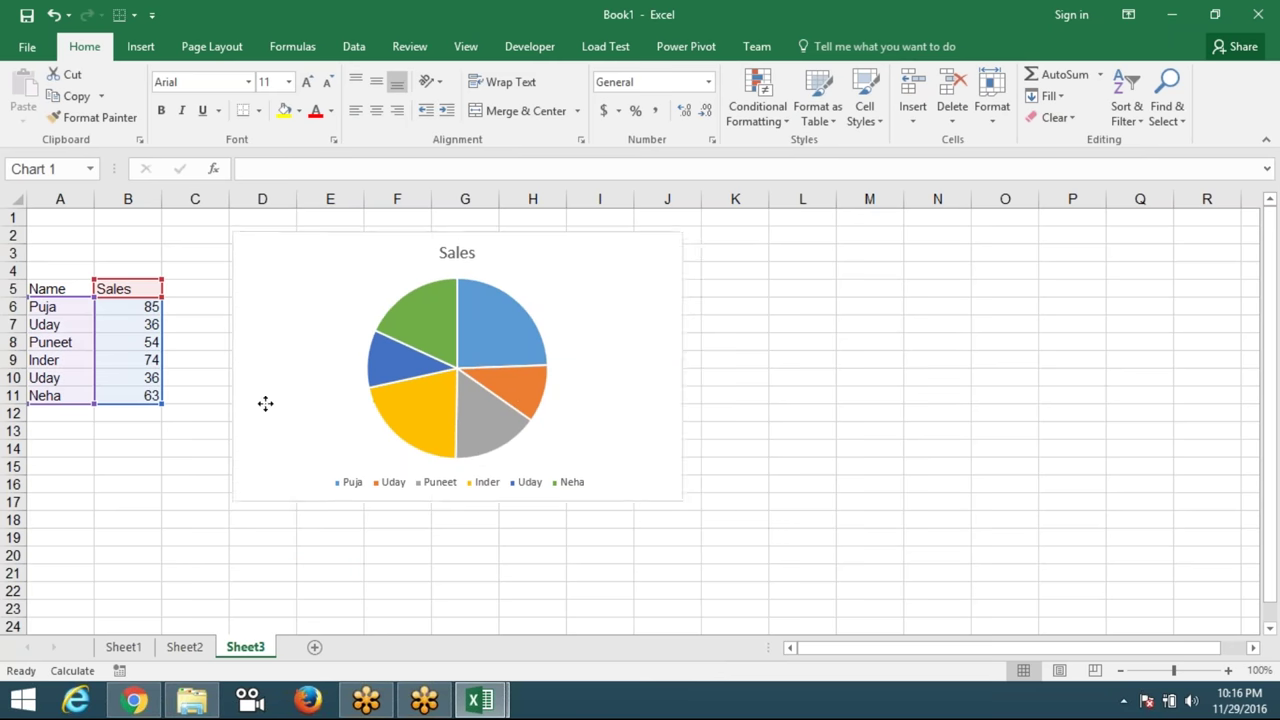
Enter a Month header in A19 and fill Jan through Dec into A20:A31.
left_click(182, 497)
left_click(88, 534)
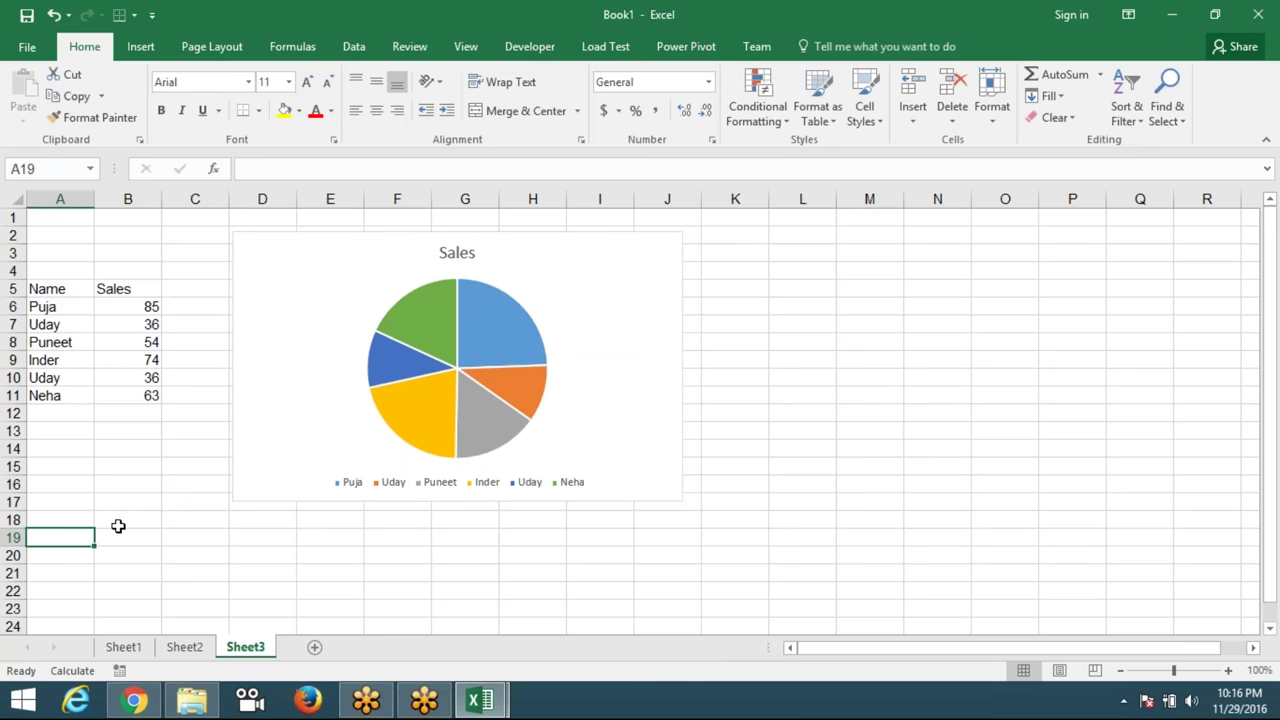
type("Month")
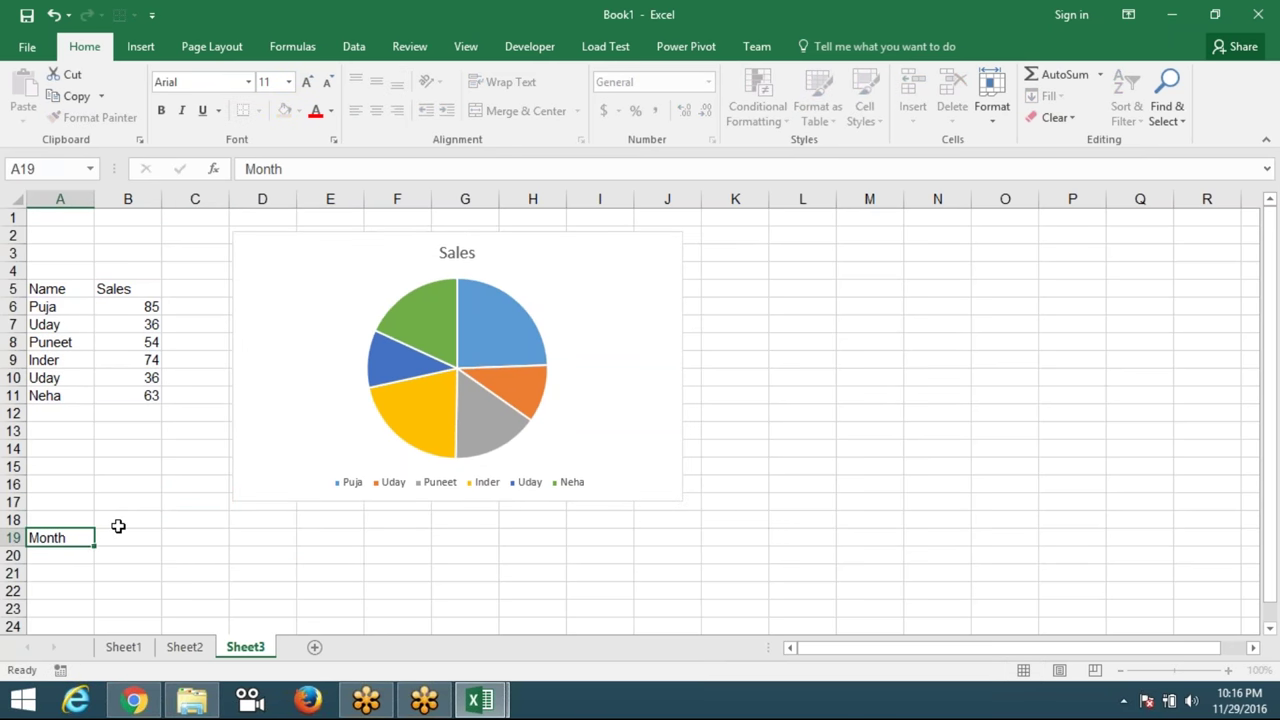
key("Return")
type("Jan")
key("Return")
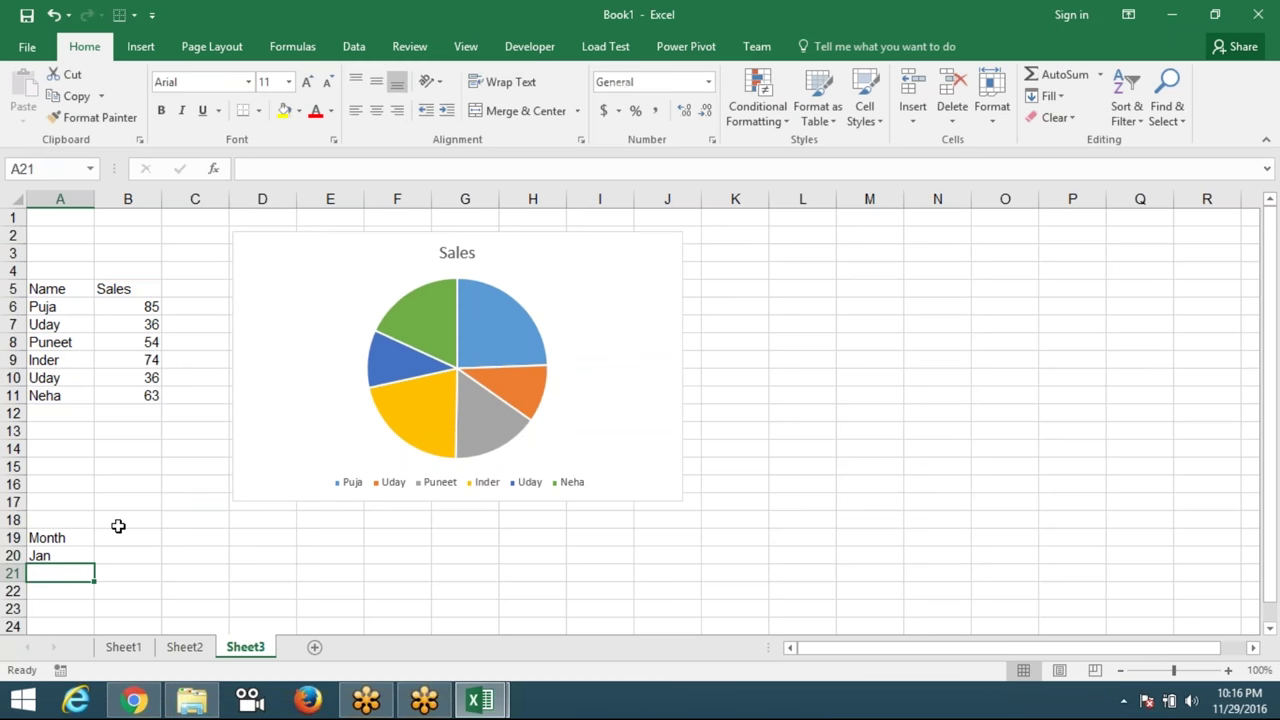
scroll(118, 526, "down", 3)
left_click(70, 398)
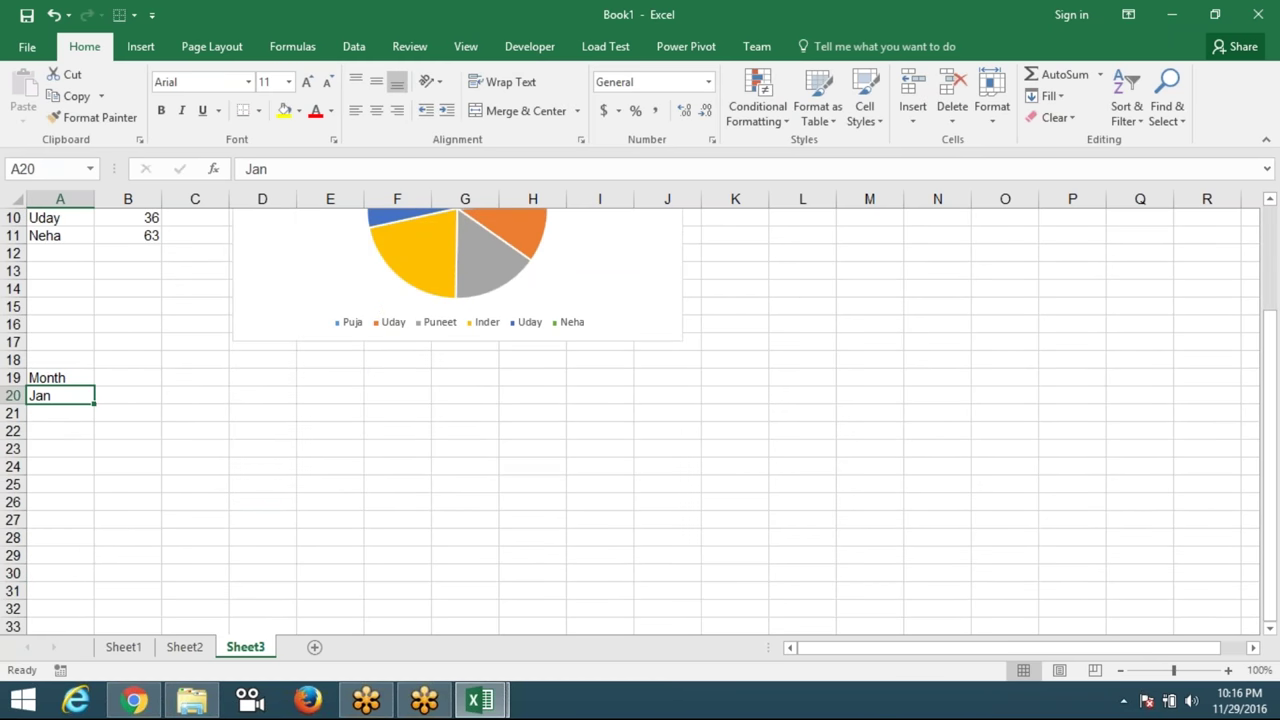
left_click_drag(95, 404, 101, 594)
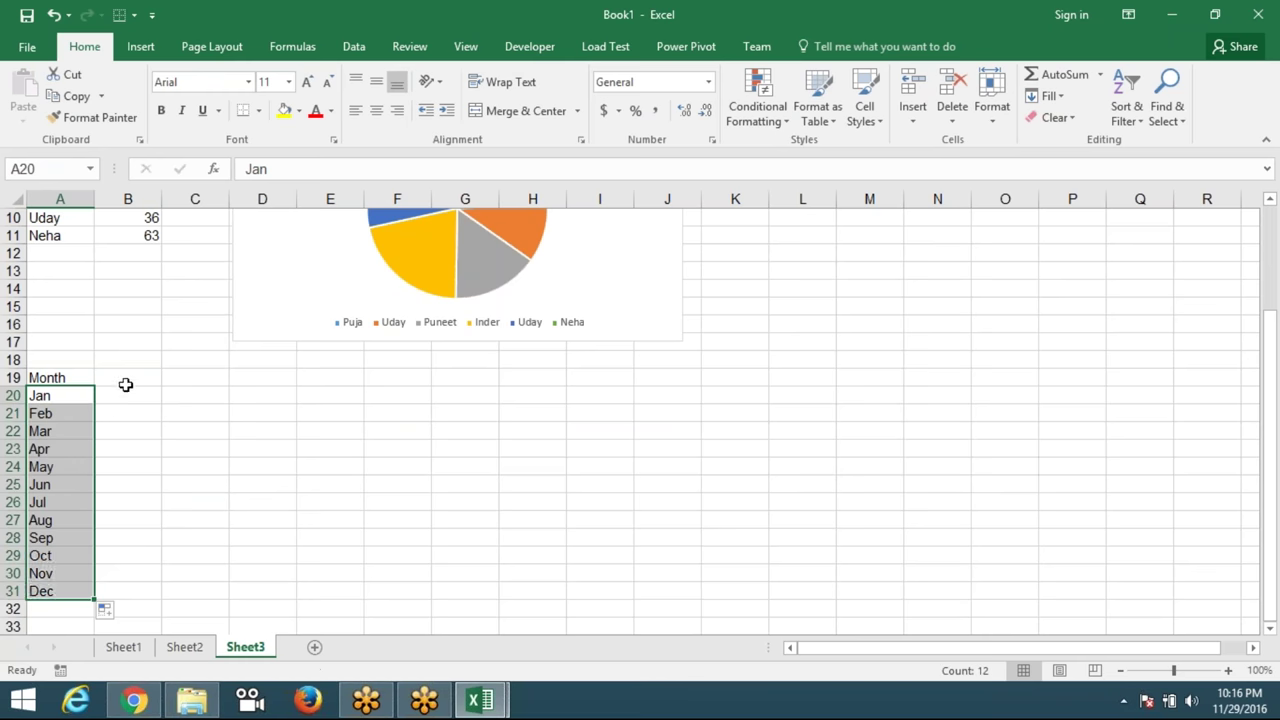
Add a Sales header in B19 and fill B20:B31 with =RANDBETWEEN(10,90).
left_click(126, 381)
type("Sale")
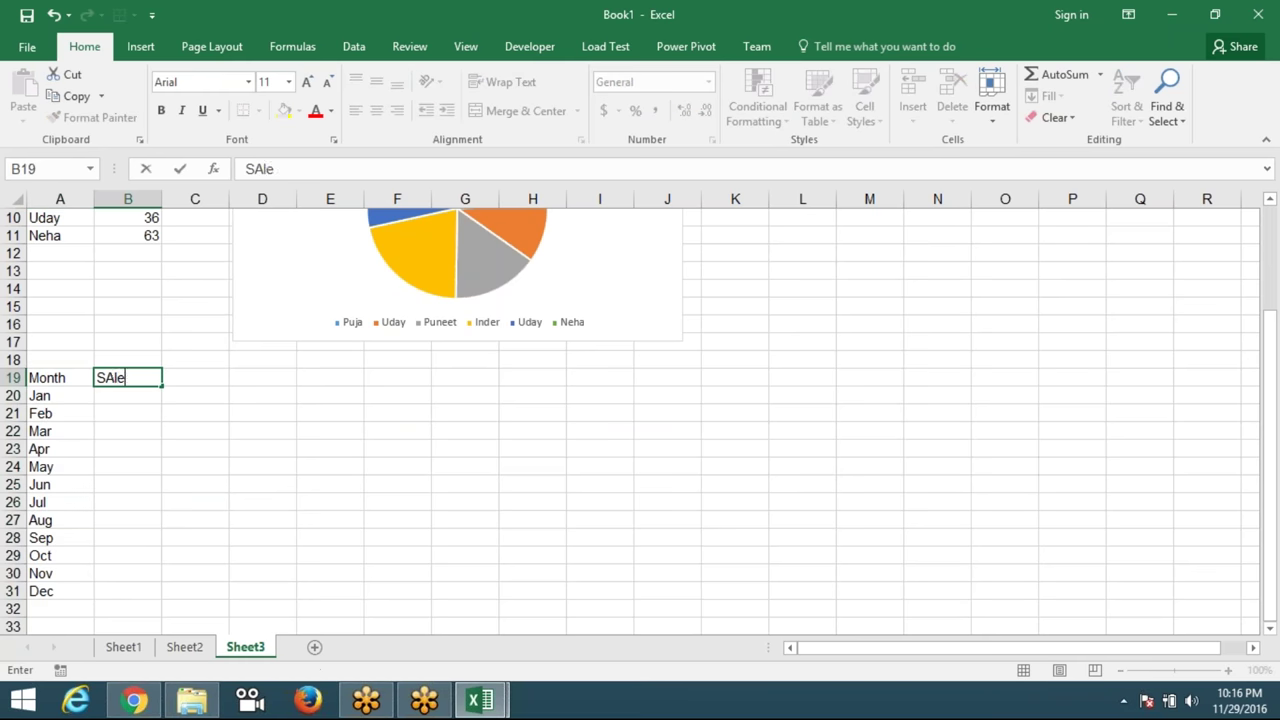
type("s")
key("Return")
type("=ra")
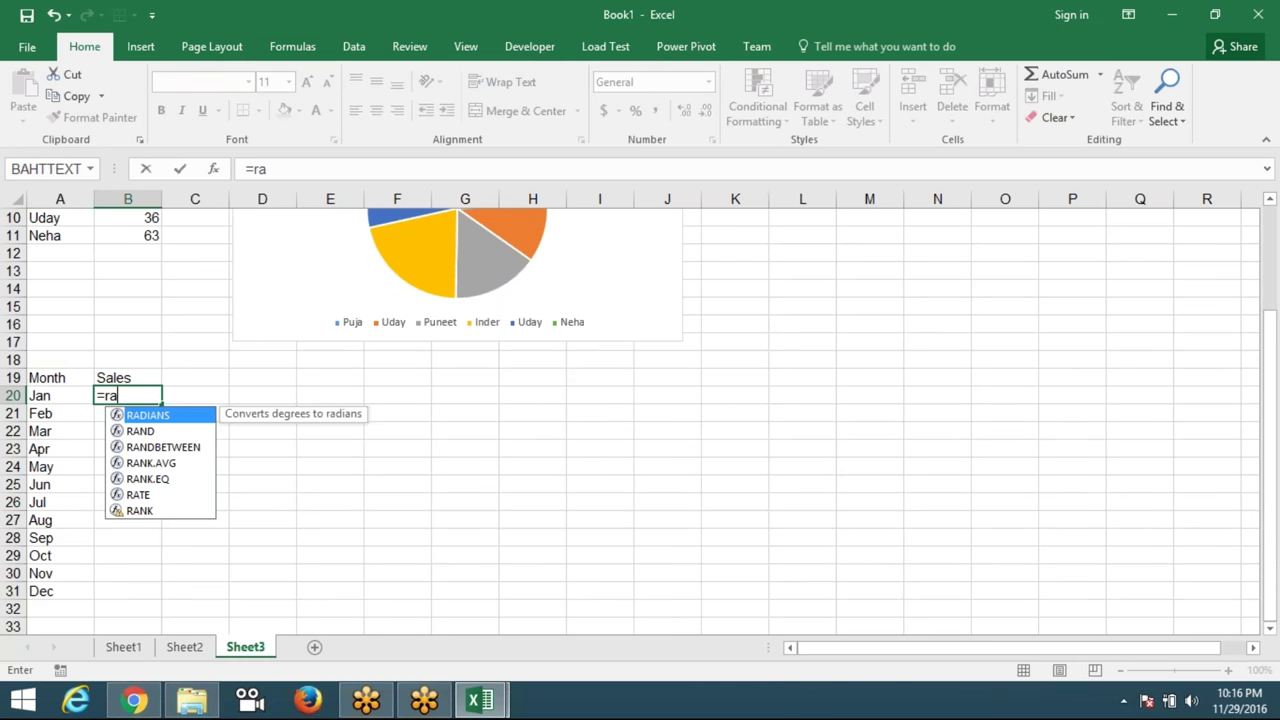
type("ndb")
key("Tab")
type("10,90")
key("Return")
left_click(128, 395)
double_click(161, 404)
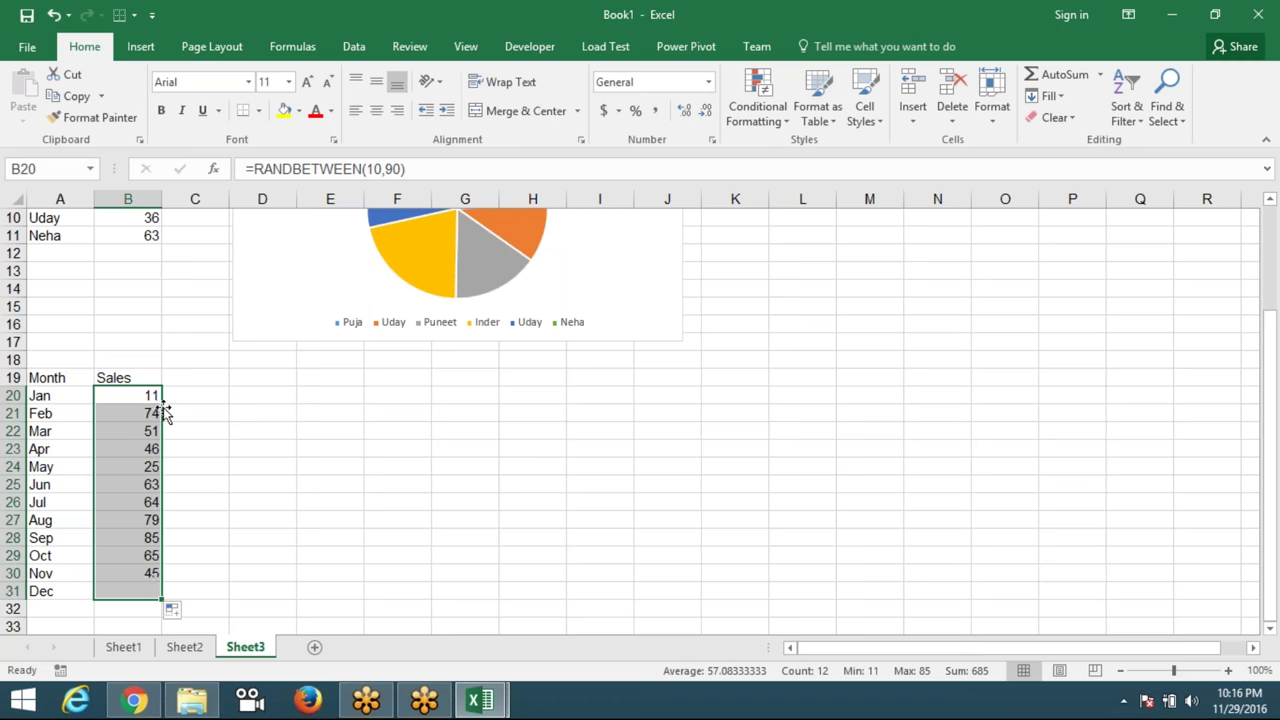
Paste the monthly sales back as values, then select the Month/Sales table A19:B31.
key("ctrl+c")
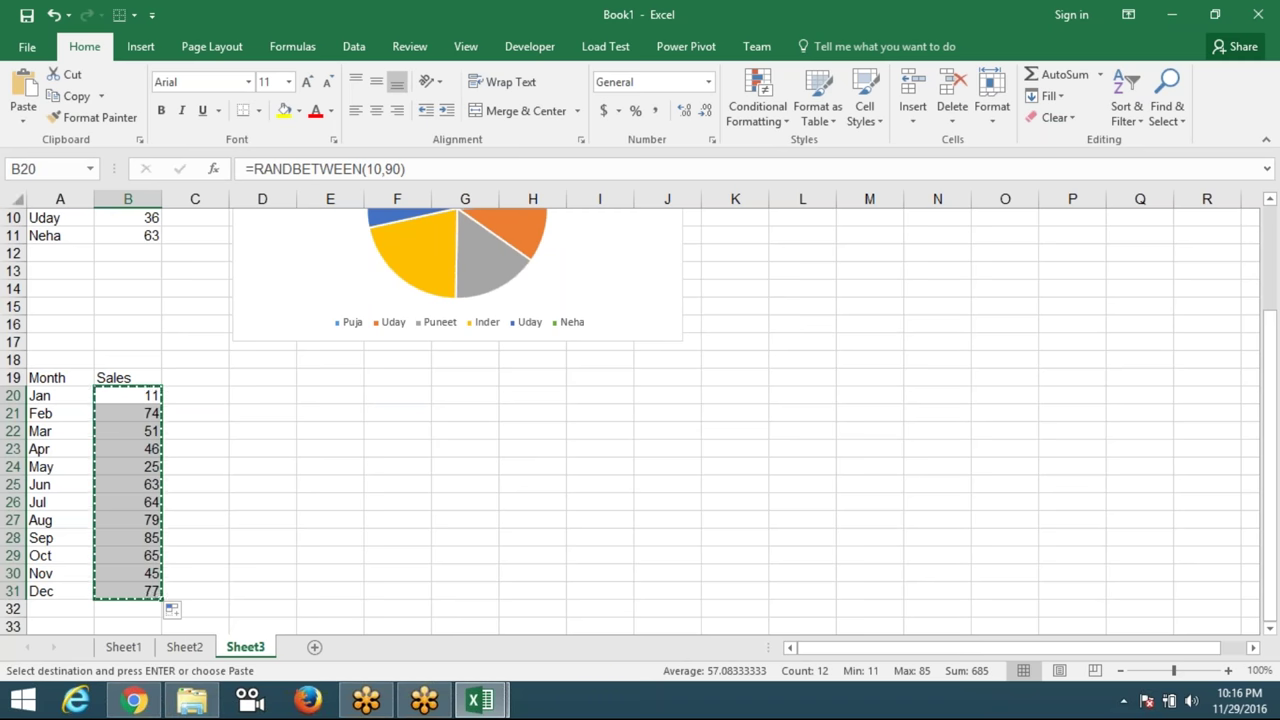
left_click(23, 121)
left_click(21, 245)
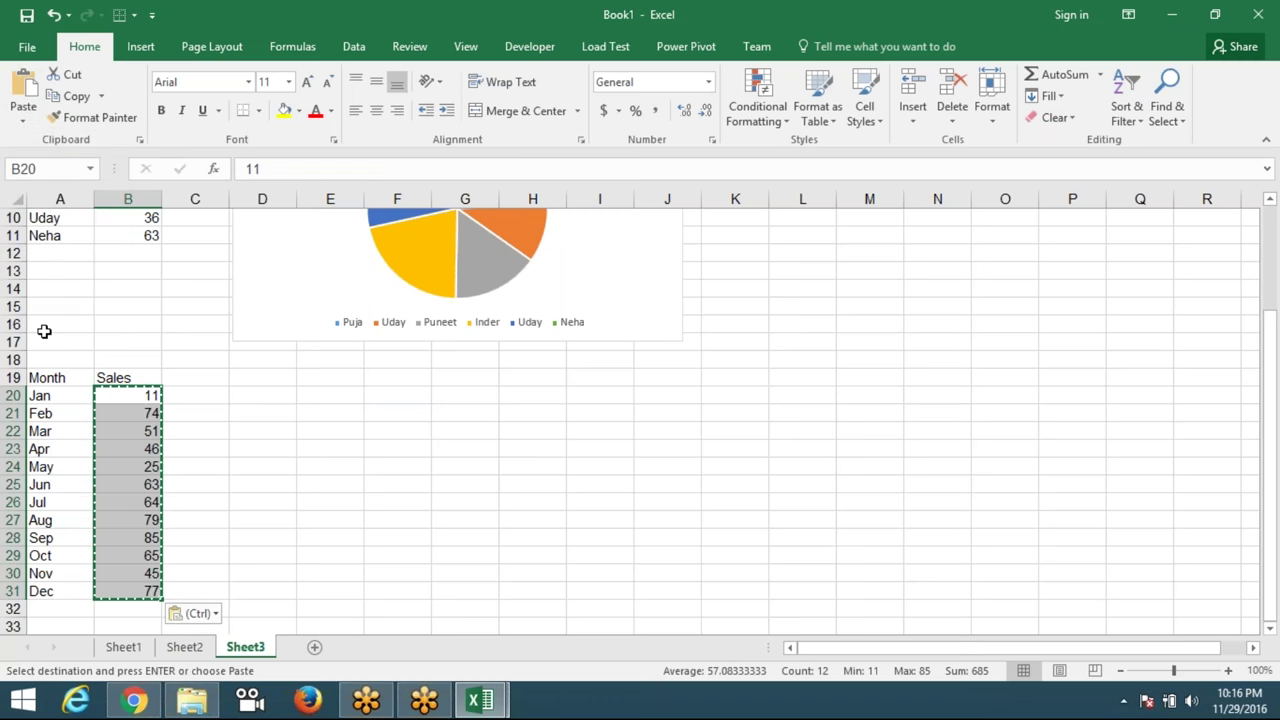
key("Escape")
left_click_drag(45, 377, 139, 585)
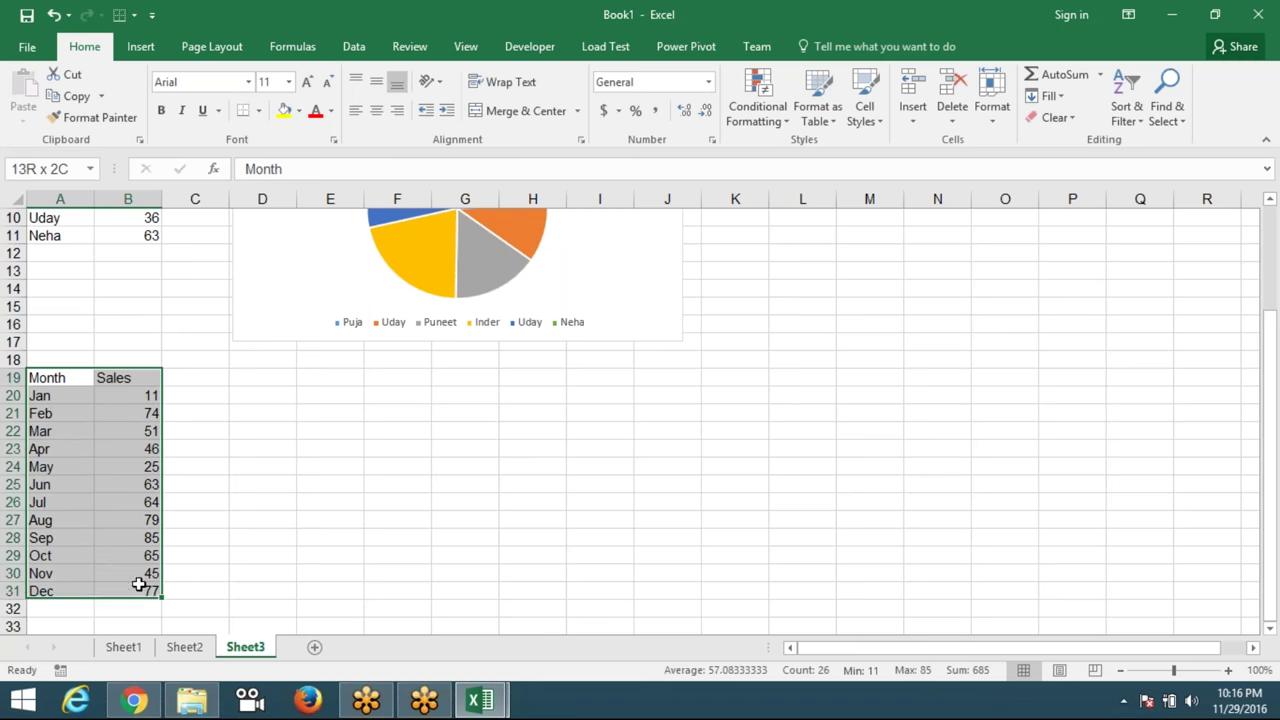
left_click(140, 46)
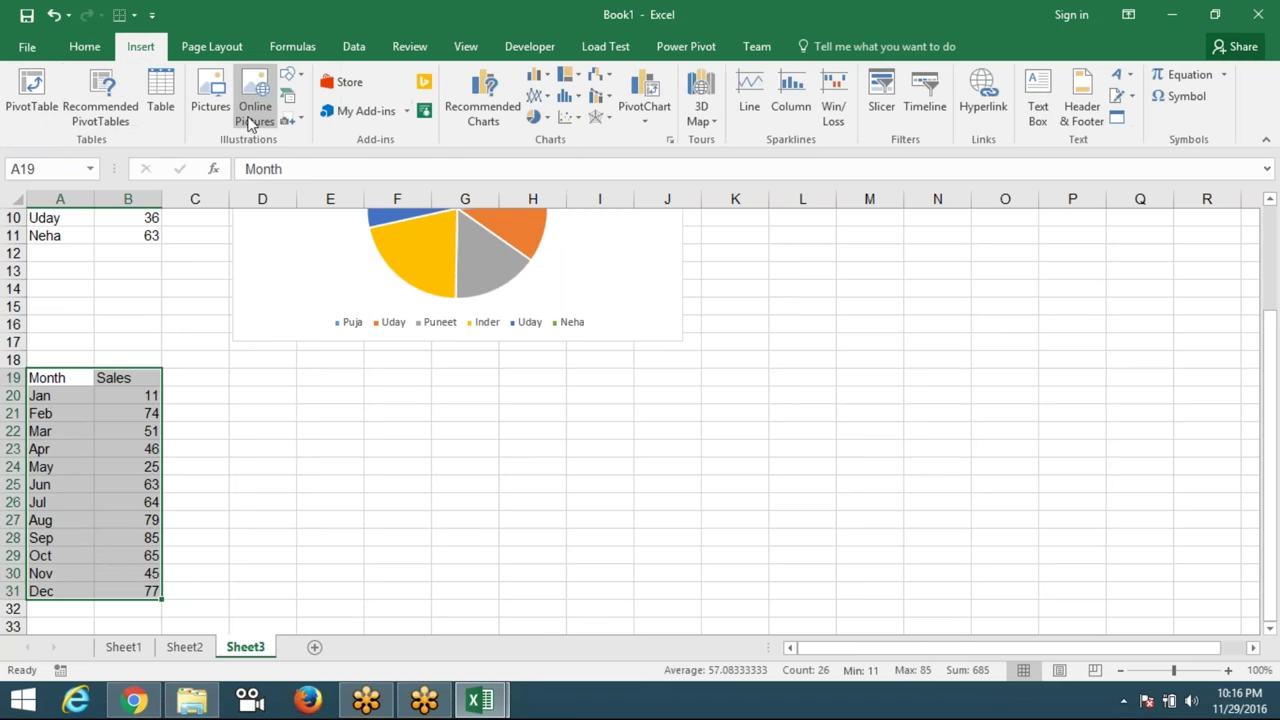
Insert a Clustered Column chart of monthly sales below the pie chart, wider and slightly shorter.
left_click(476, 108)
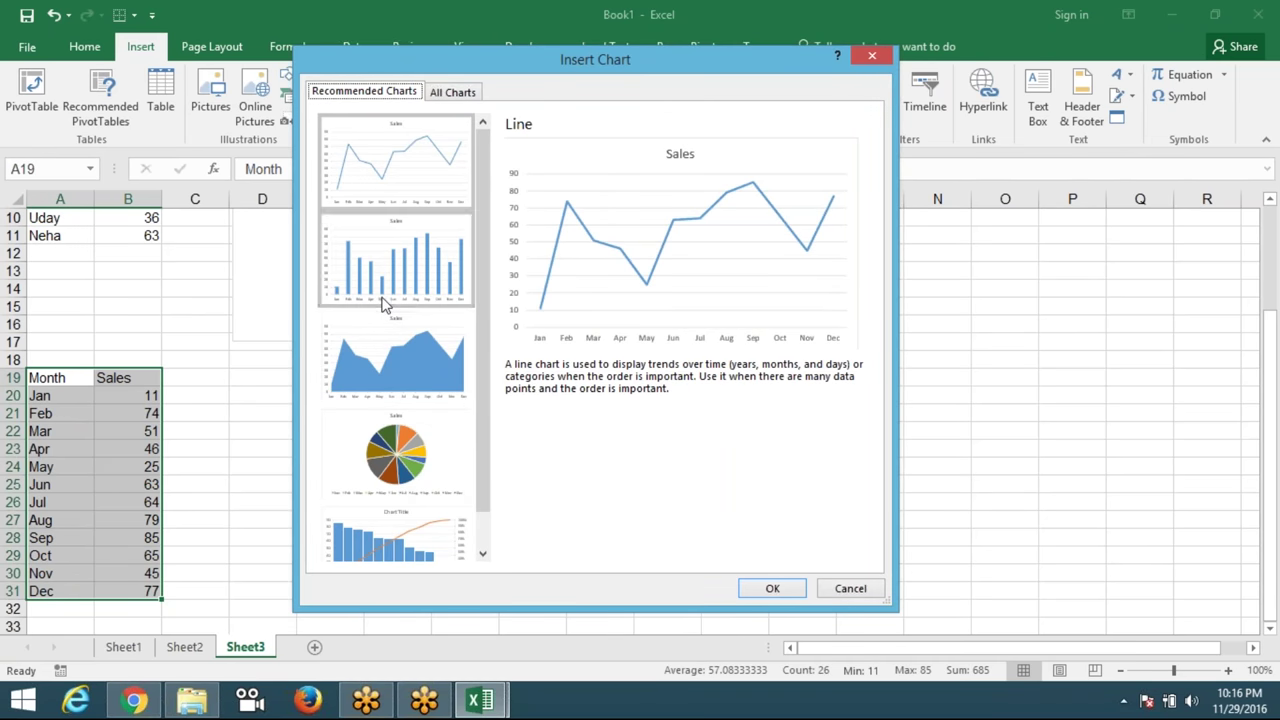
double_click(383, 305)
mouse_move(503, 294)
left_mouse_down()
mouse_move(495, 320)
mouse_move(320, 400)
left_mouse_up()
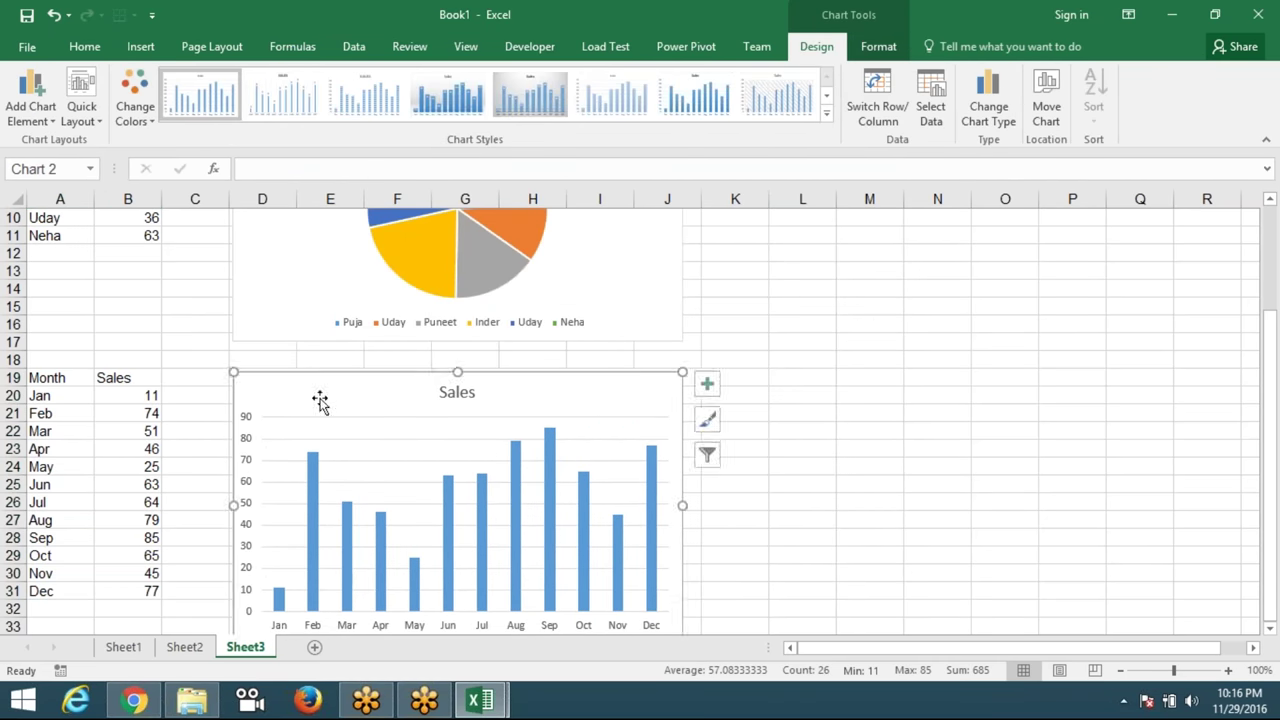
scroll(320, 400, "down", 3)
scroll(534, 323, "up", 2)
left_click_drag(680, 453, 746, 453)
left_click_drag(489, 587, 489, 560)
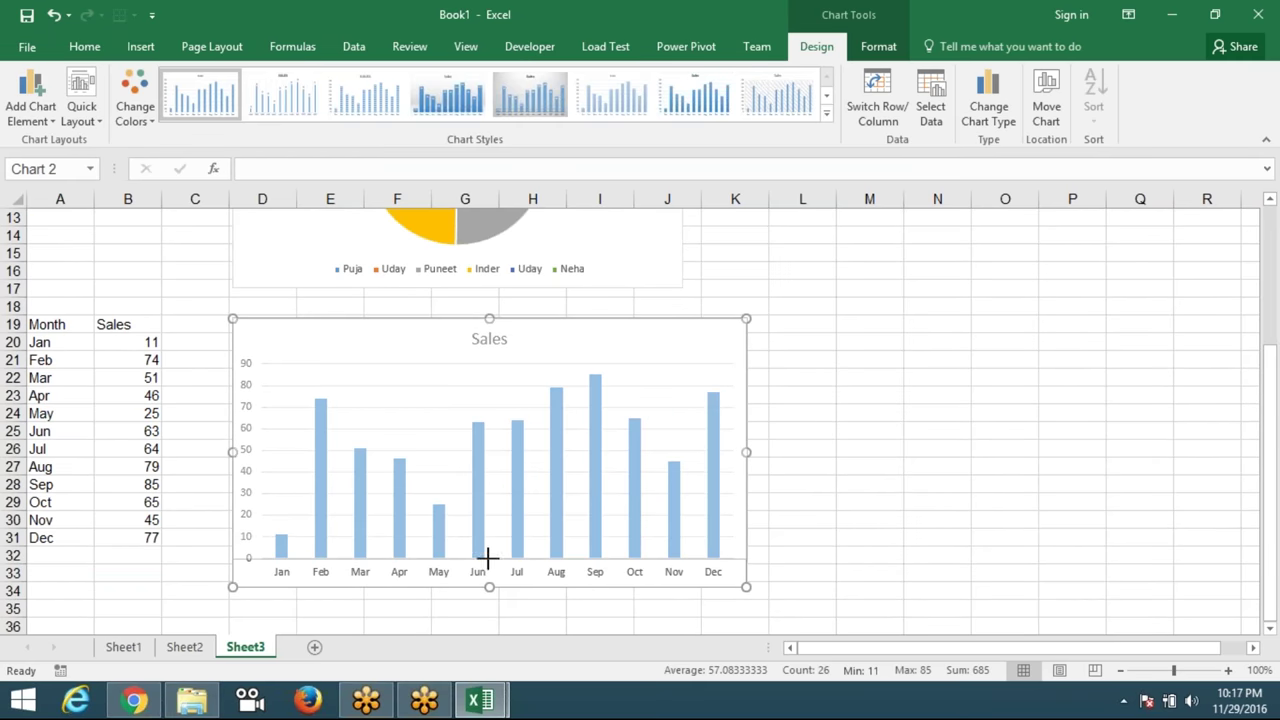
scroll(775, 408, "up", 3)
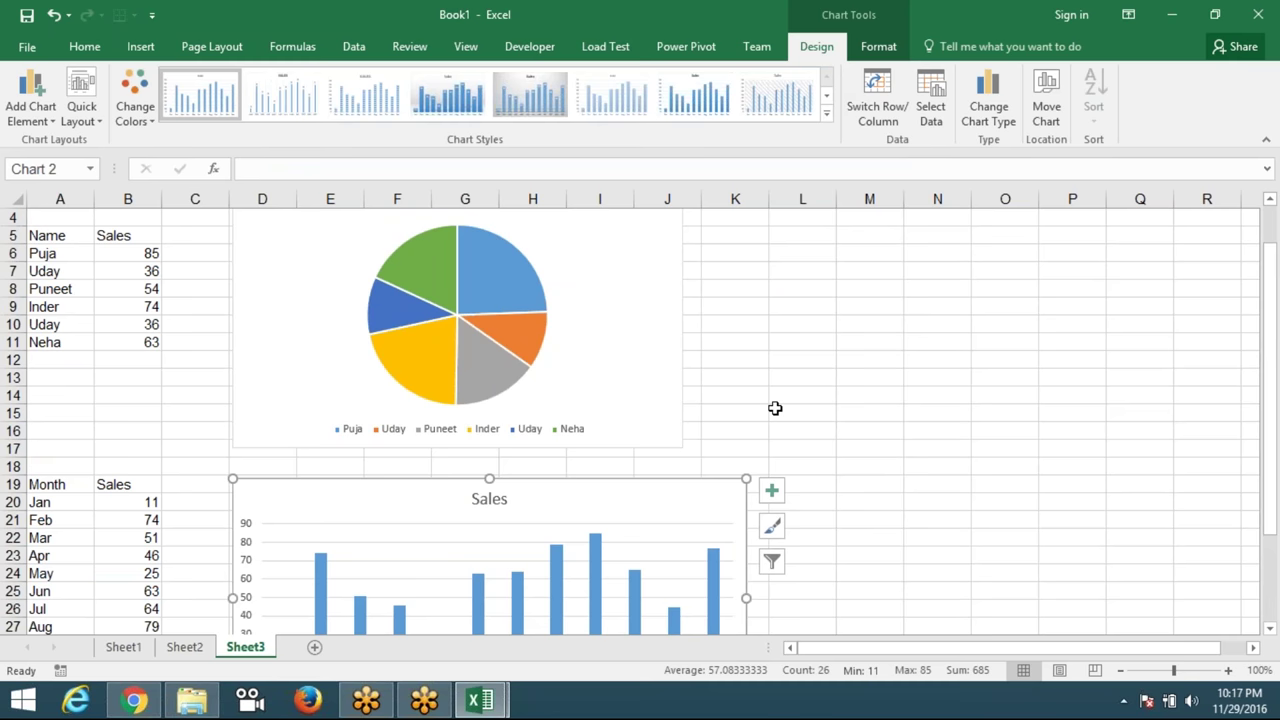
Widen the pie chart to the right to match the column chart.
left_click(775, 408)
left_click(674, 354)
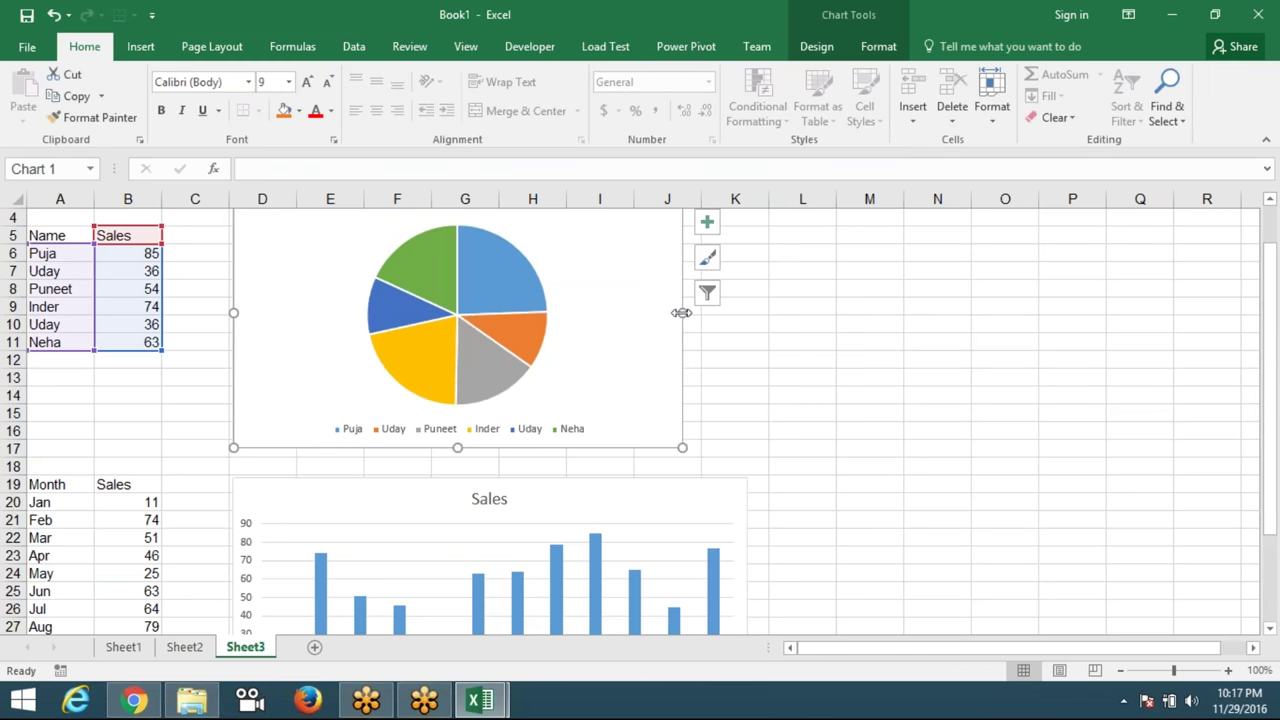
left_click_drag(681, 313, 726, 306)
left_click(820, 323)
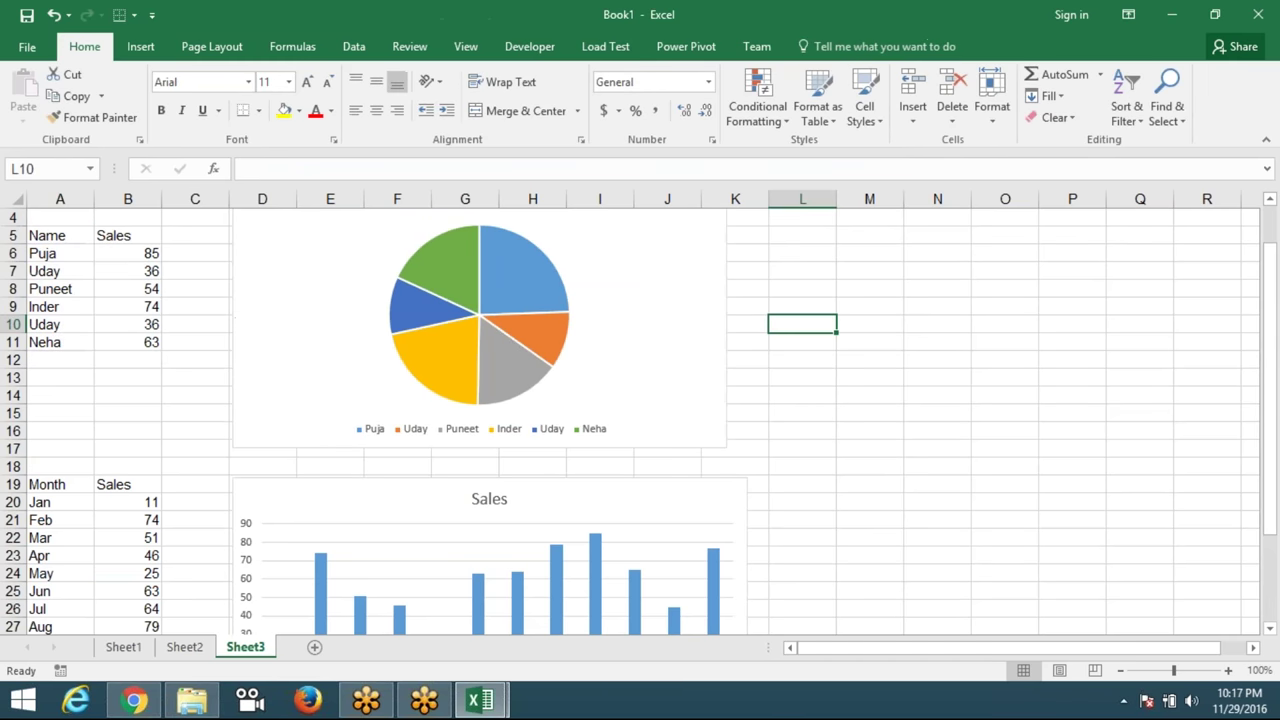
Review the Name/Sales data and both charts, then add a new blank Sheet4.
left_click(78, 240)
mouse_move(144, 325)
left_mouse_down()
mouse_move(144, 307)
mouse_move(144, 342)
left_mouse_up()
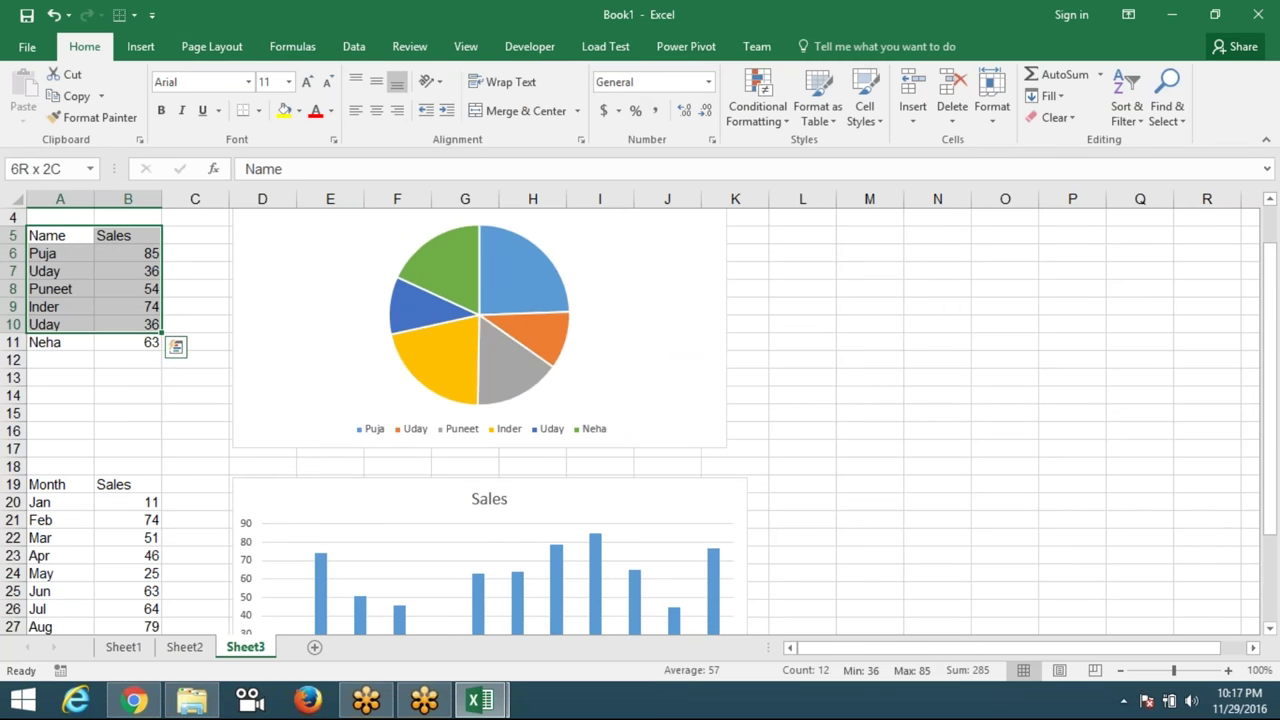
left_click(140, 46)
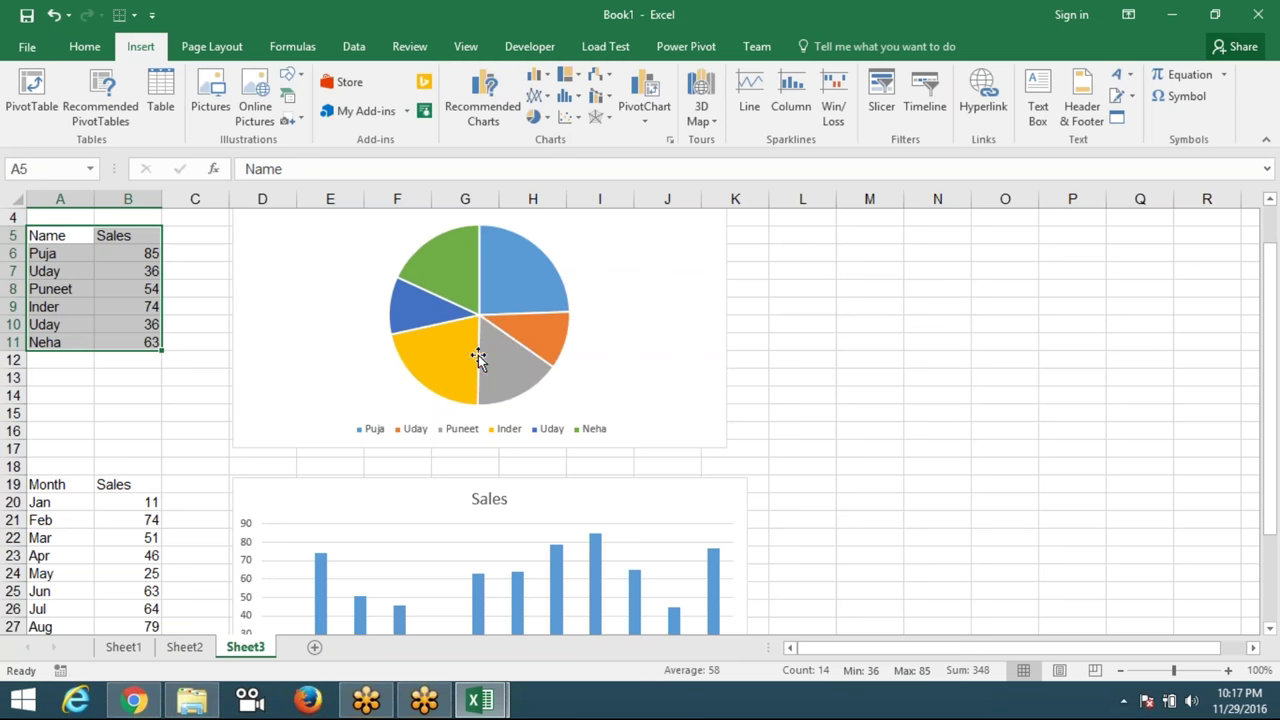
left_click(800, 323)
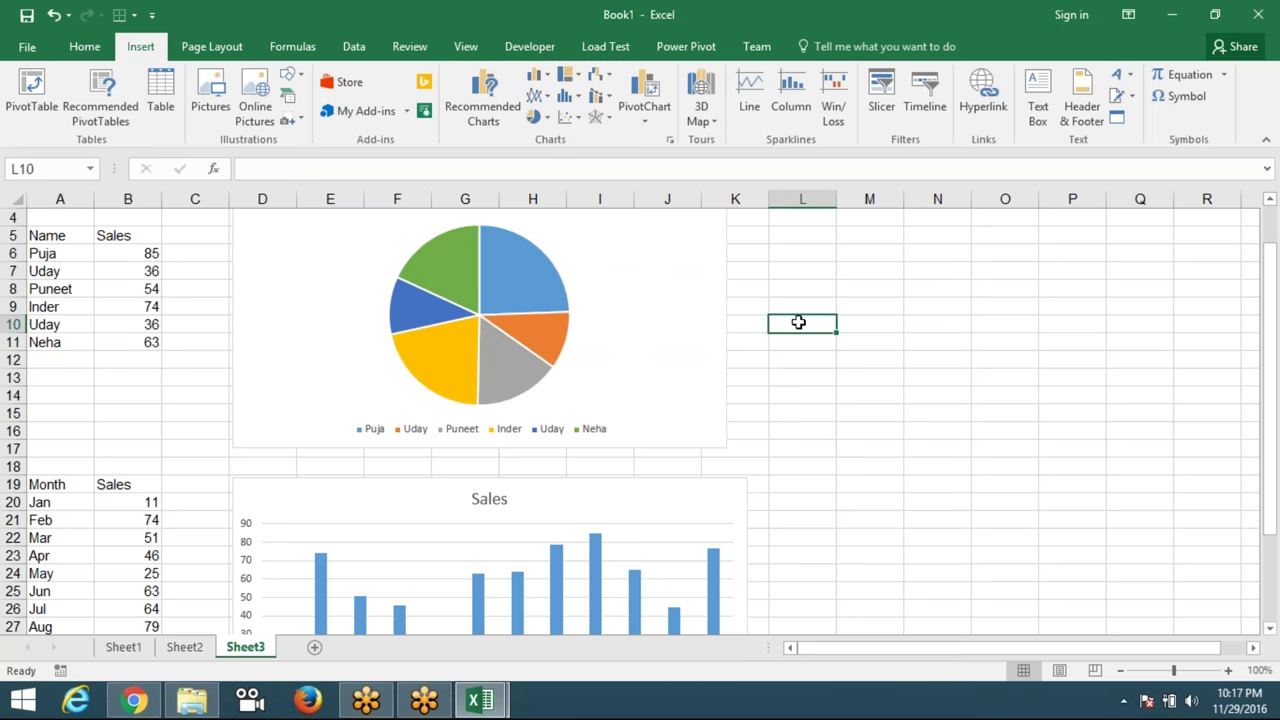
left_click(678, 340)
scroll(655, 430, "down", 2)
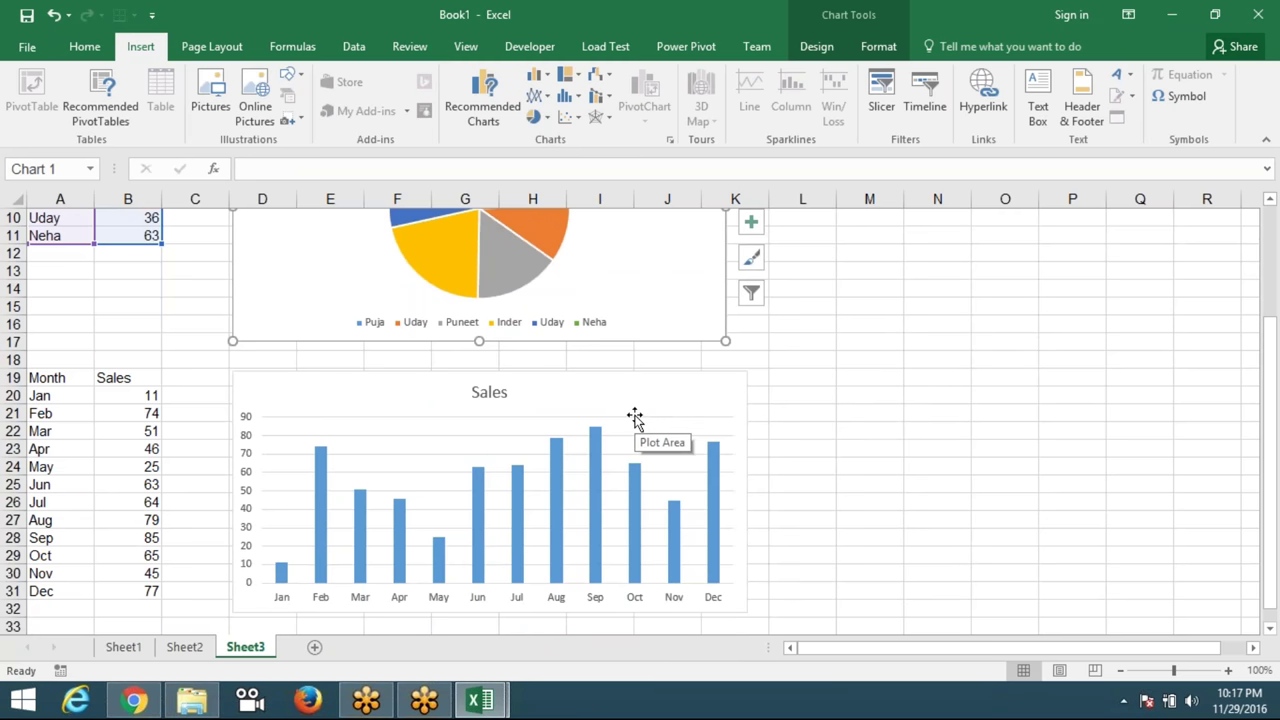
left_click(634, 418)
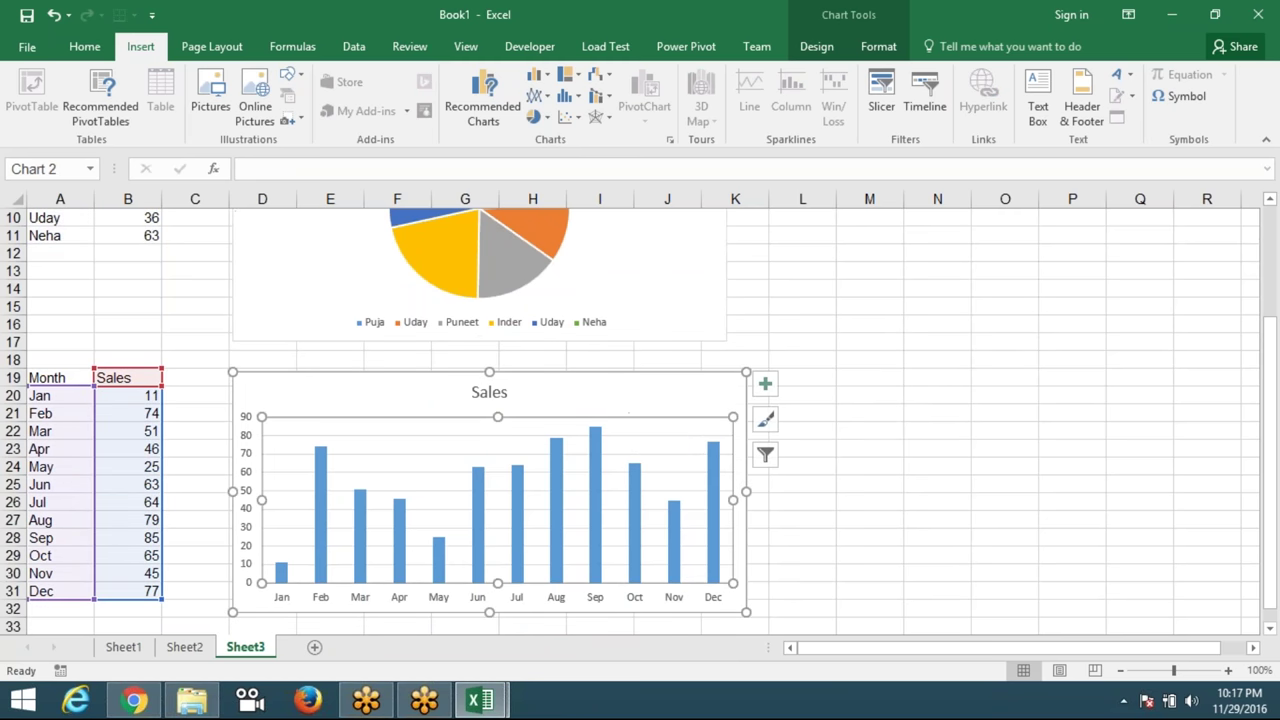
left_click(315, 650)
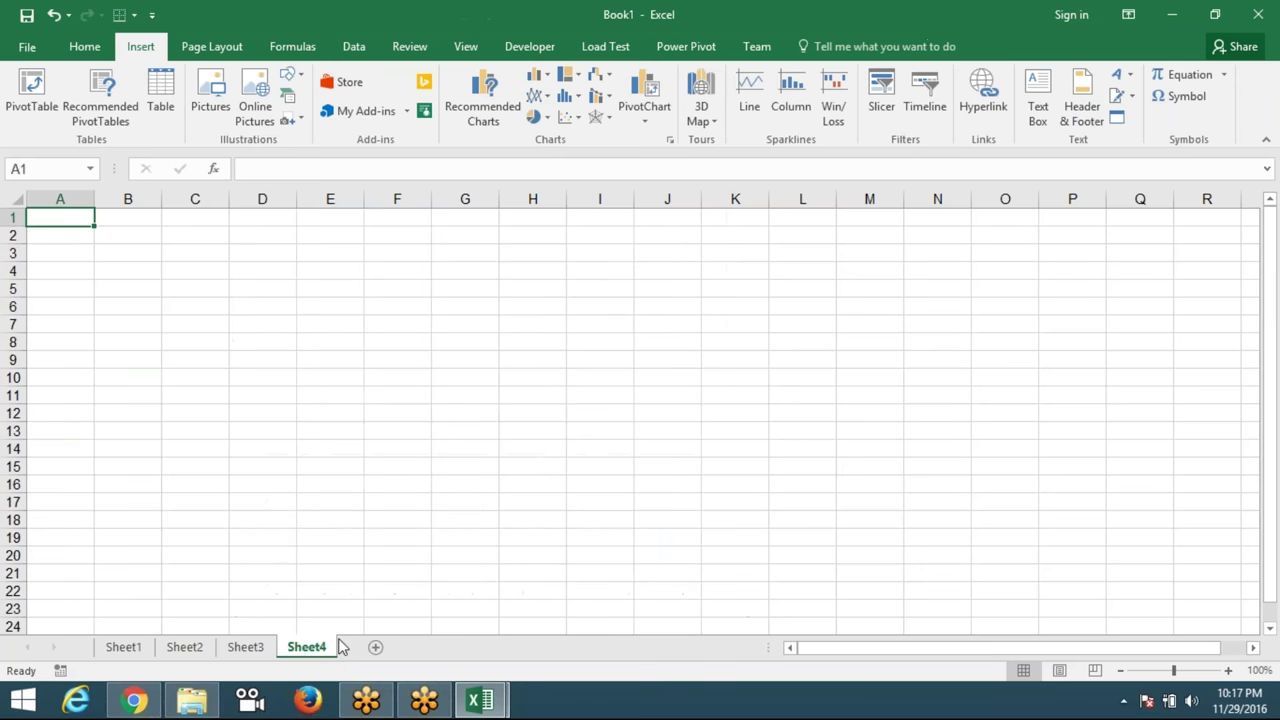
Label Sheet4's cell A2, trying Name and Sales before settling on Month.
key("Down")
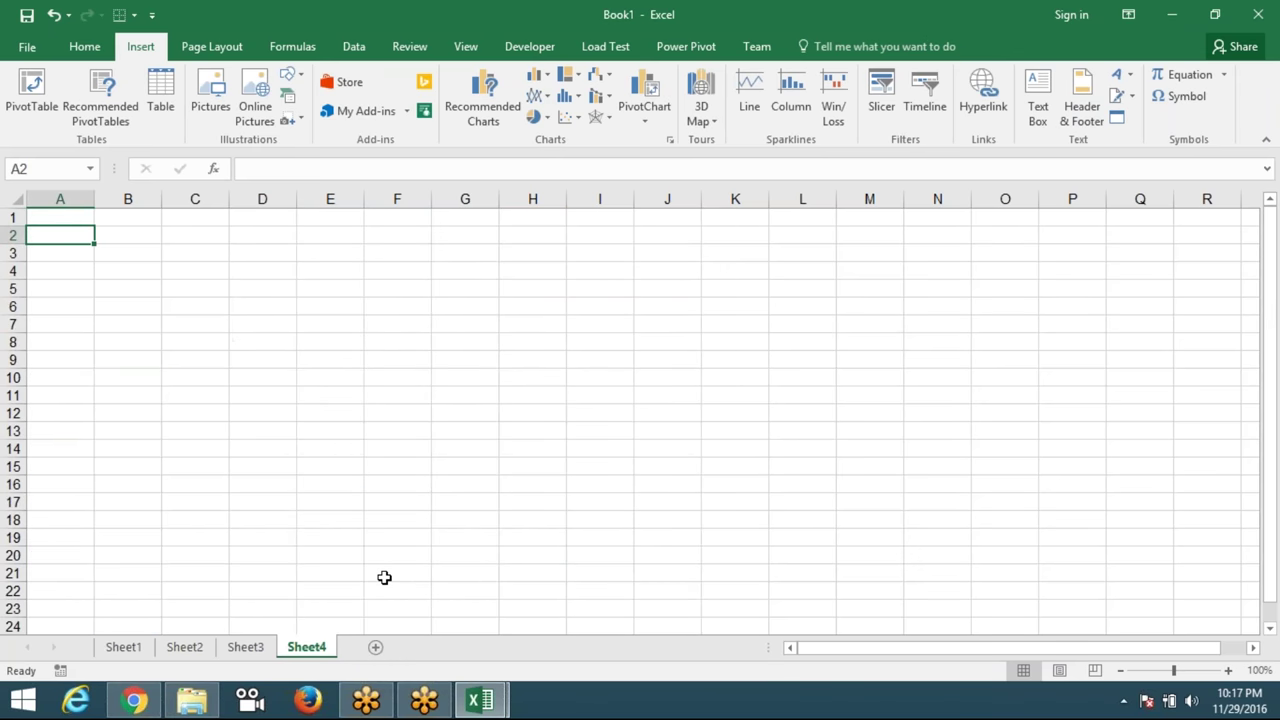
type("Name")
key("Return")
key("Up")
left_click_drag(226, 254, 384, 465)
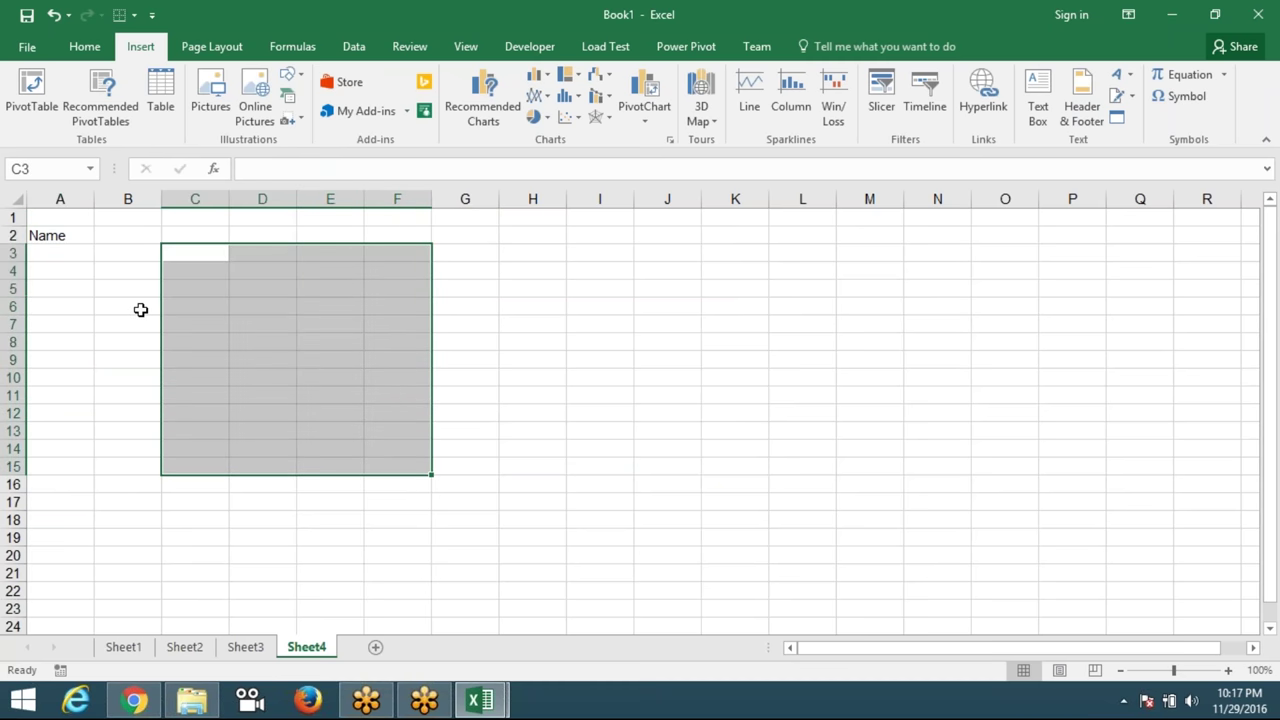
left_click(60, 236)
type("SAles")
key("Return")
left_click(60, 235)
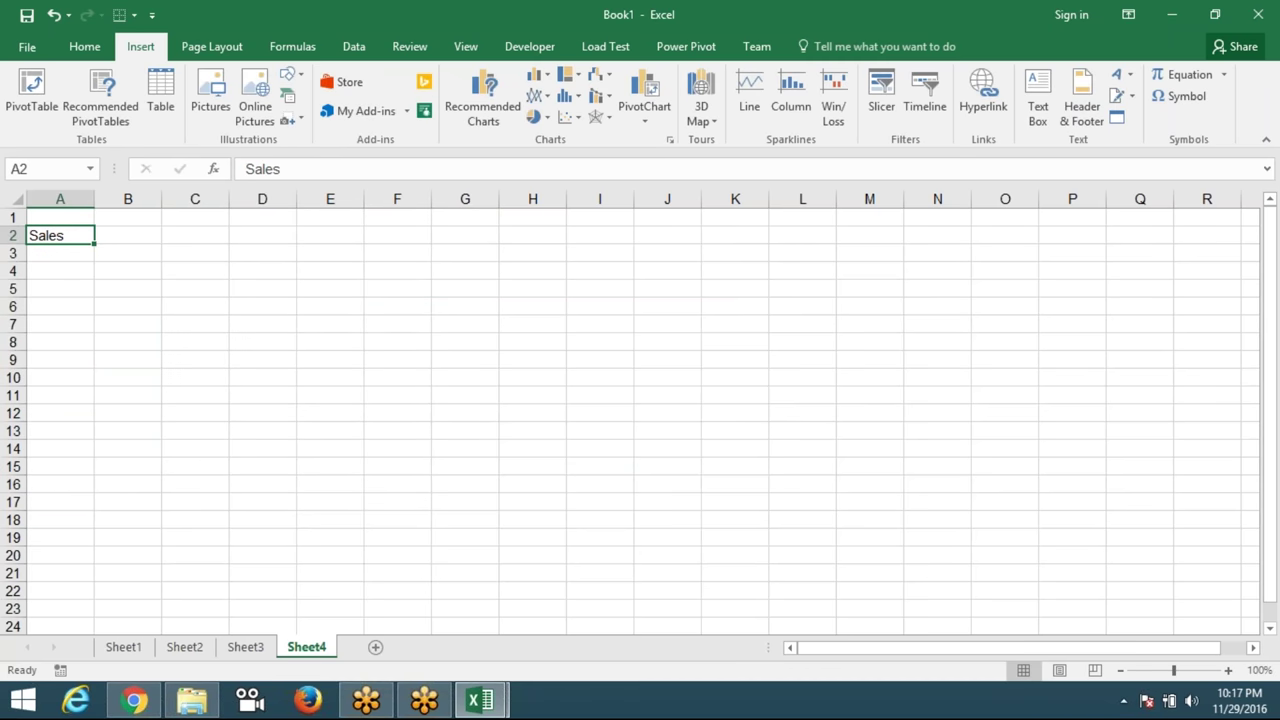
type("Mon")
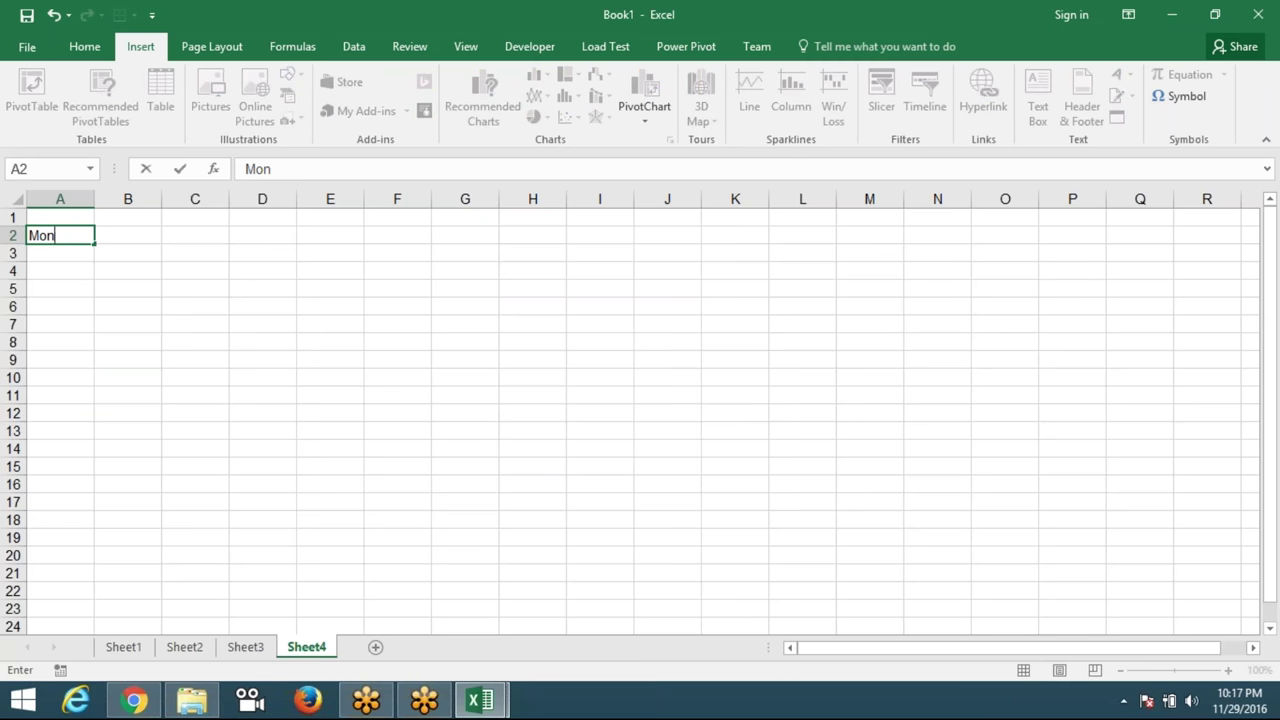
type("th")
key("Return")
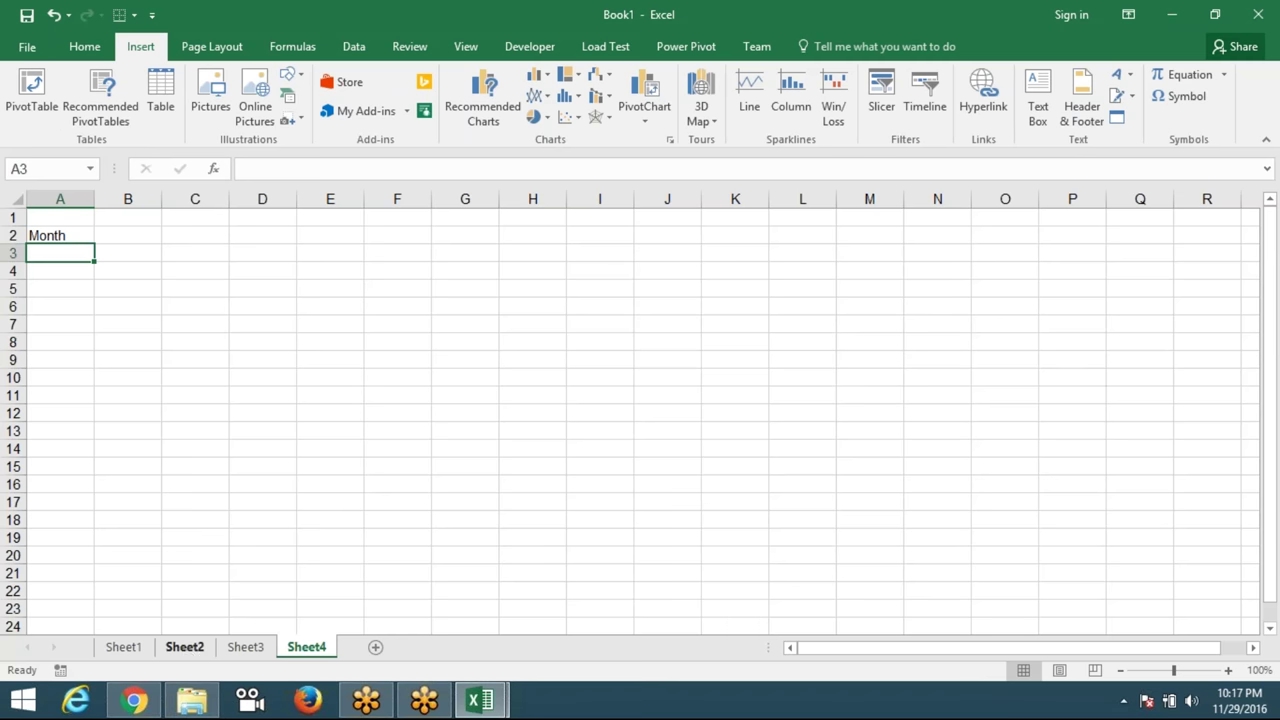
On Sheet3, select D2:K17 behind the pie chart, turn off gridlines, and copy the range.
left_click(246, 647)
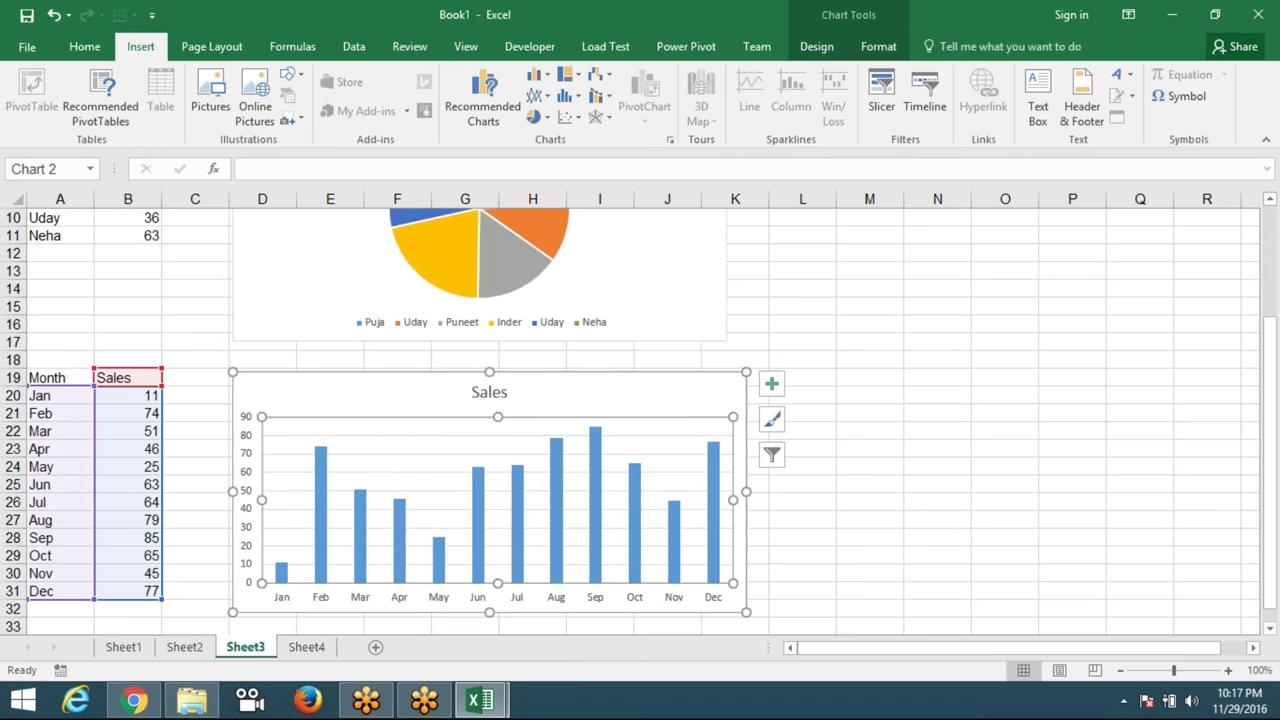
scroll(277, 431, "up", 6)
left_click(209, 239)
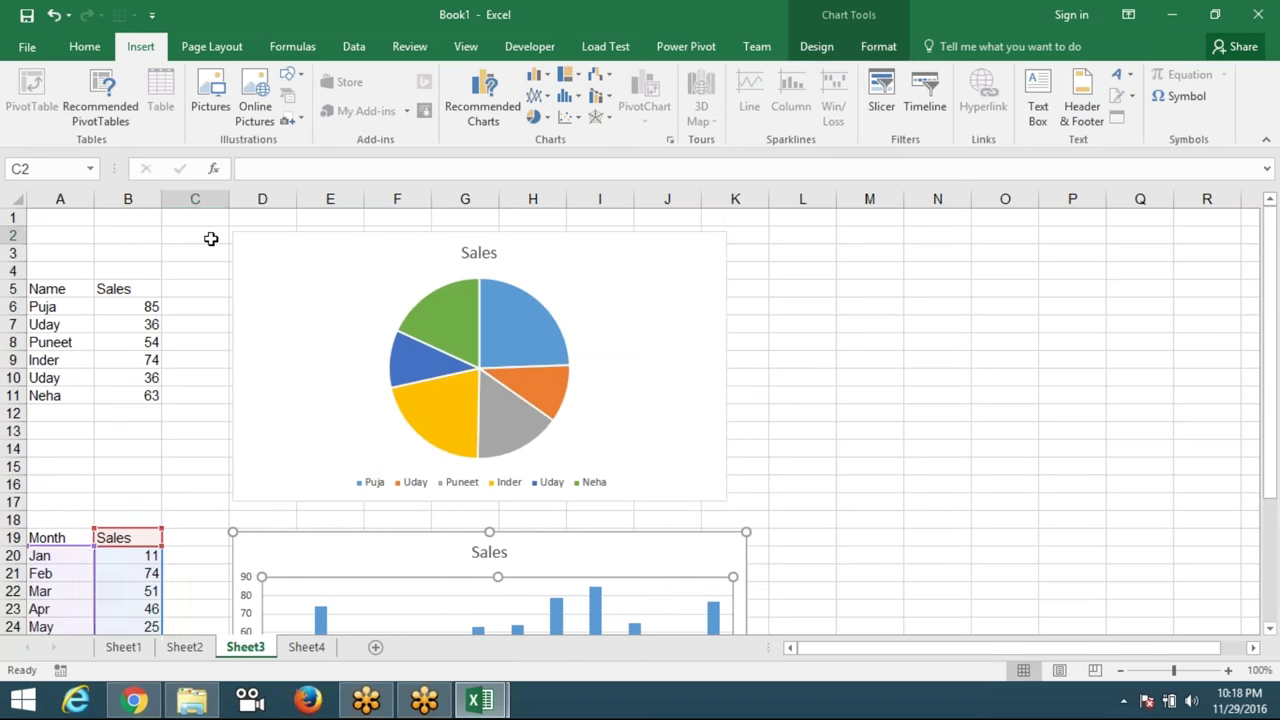
mouse_move(262, 235)
left_mouse_down()
mouse_move(735, 253)
mouse_move(740, 502)
left_mouse_up()
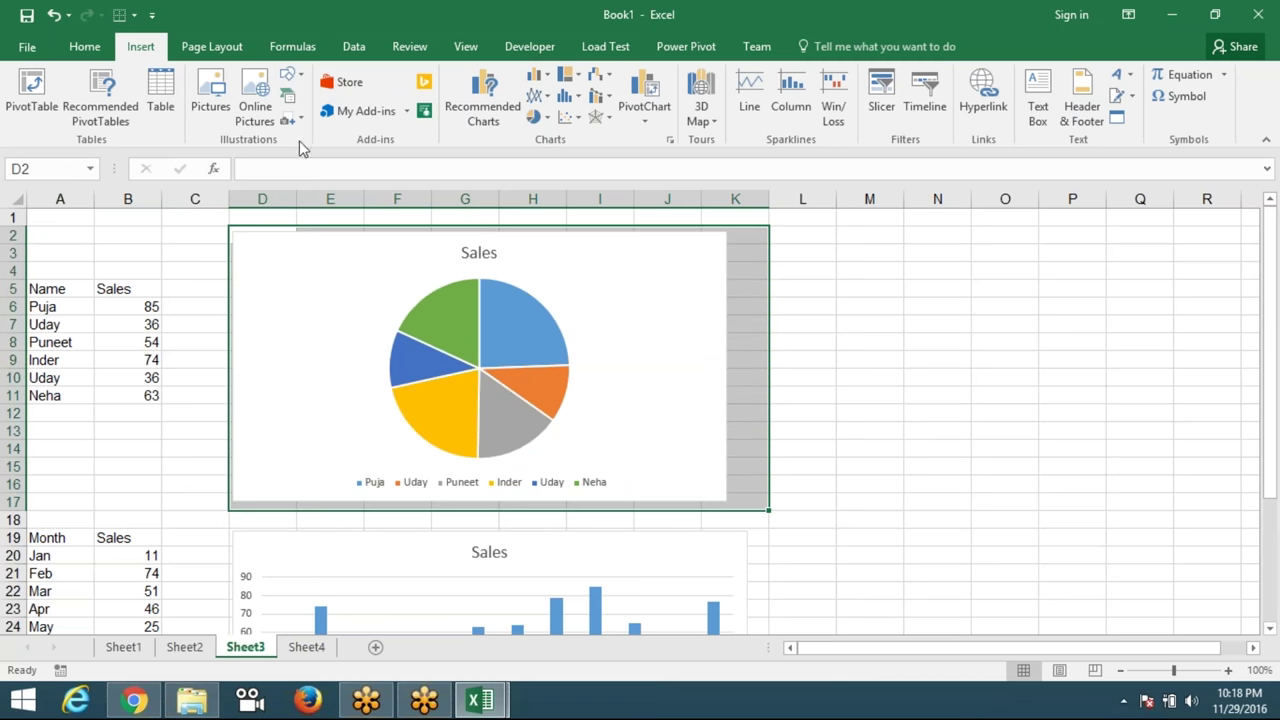
left_click(215, 50)
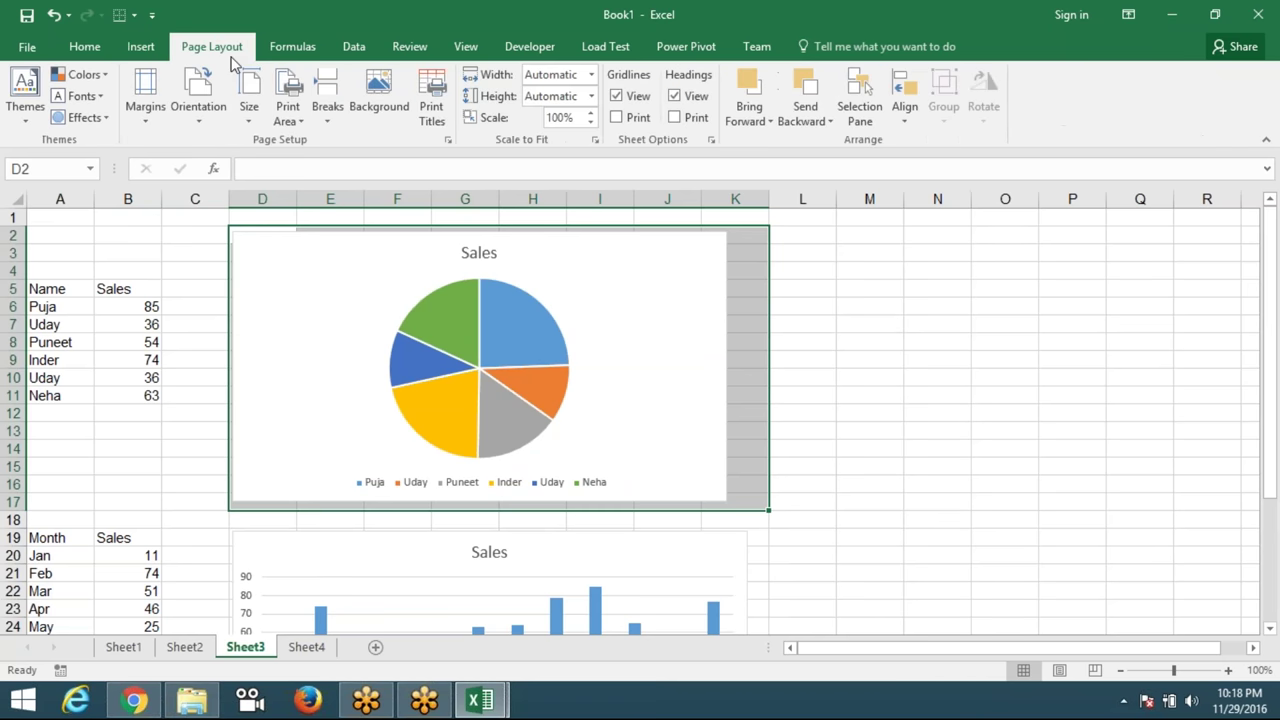
left_click(626, 103)
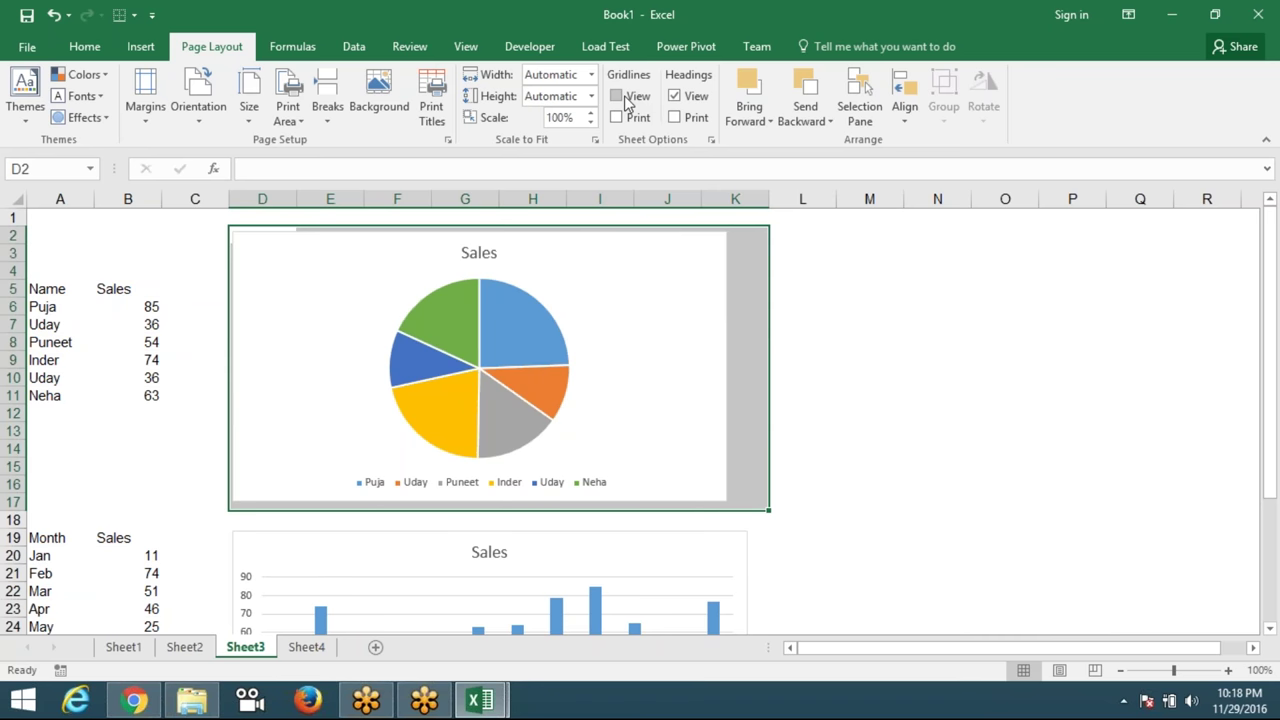
key("ctrl+c")
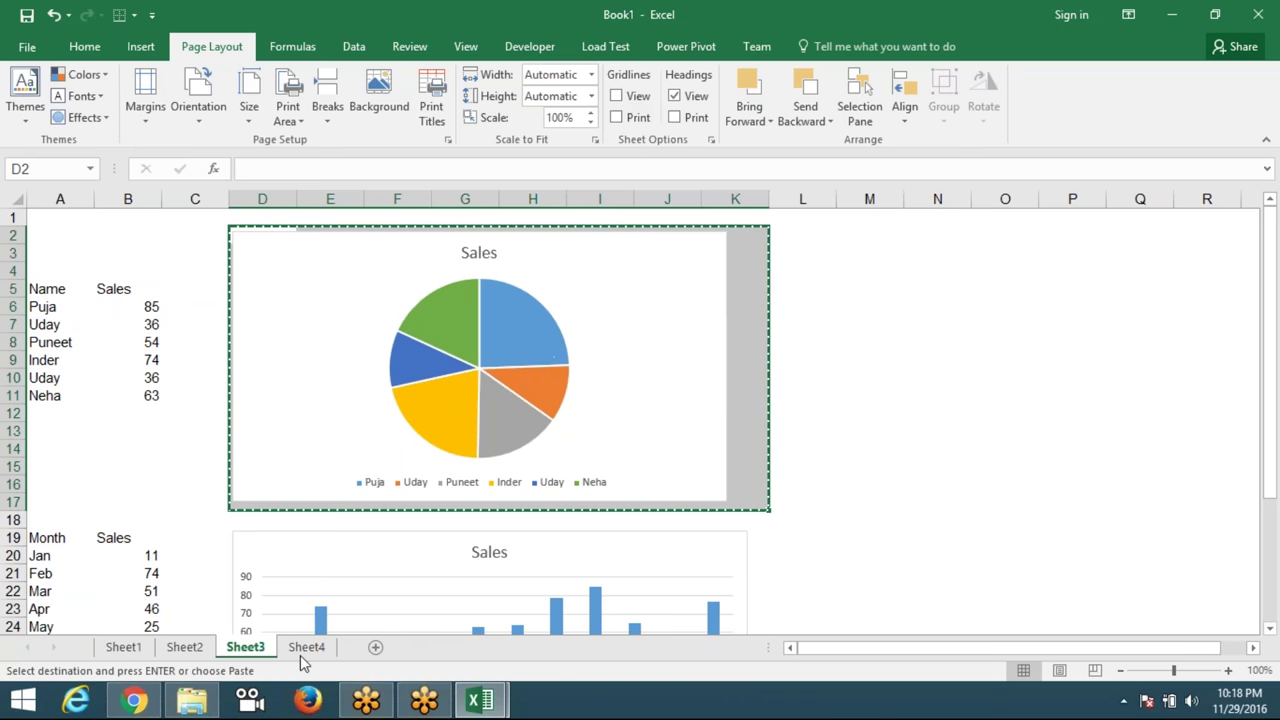
Paste the copied D2:K17 range into Sheet4 at E6 as a linked picture.
left_click(303, 650)
left_click(352, 303)
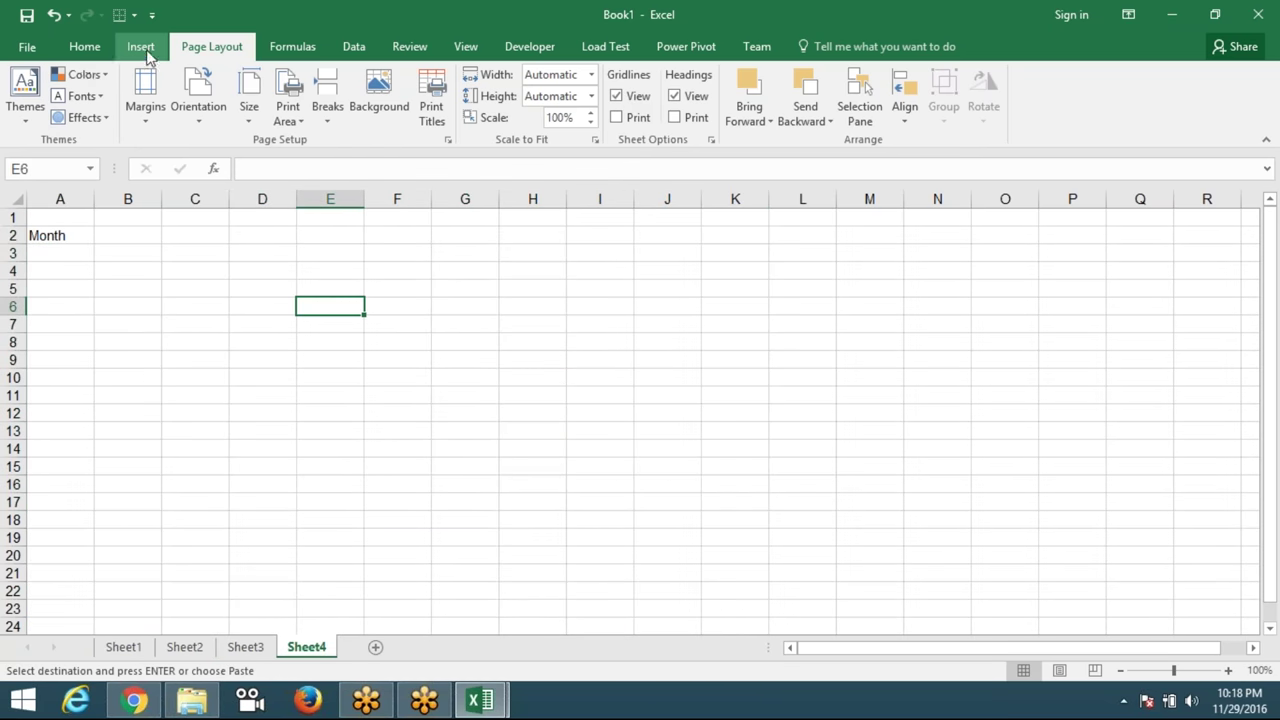
left_click(88, 47)
left_click(24, 121)
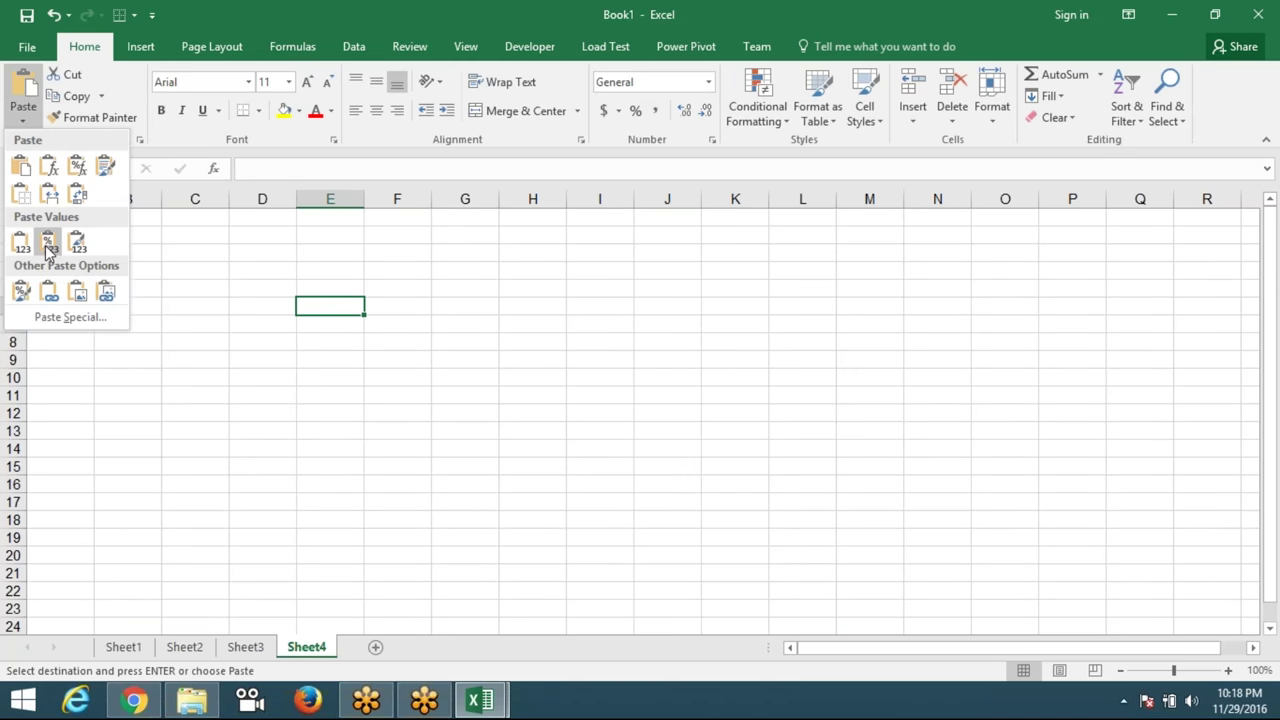
left_click(105, 291)
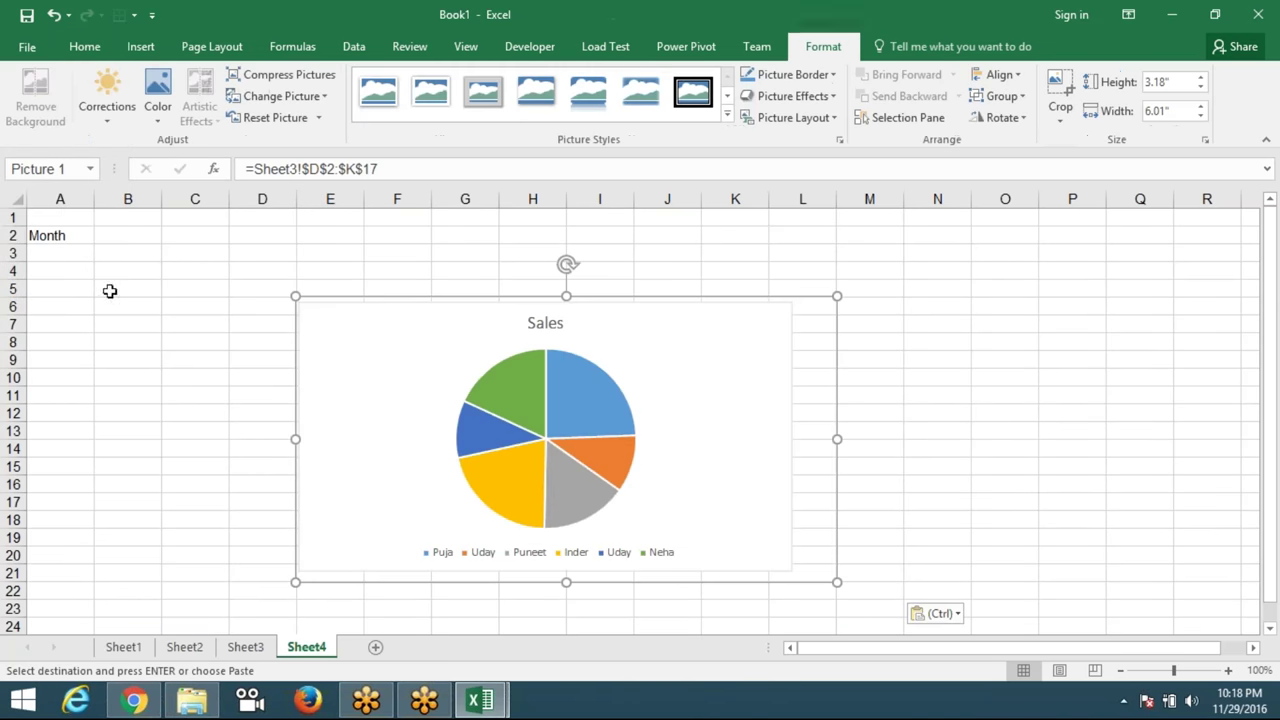
Reposition the linked pie chart picture, then go back to Sheet3.
left_click_drag(397, 320, 331, 246)
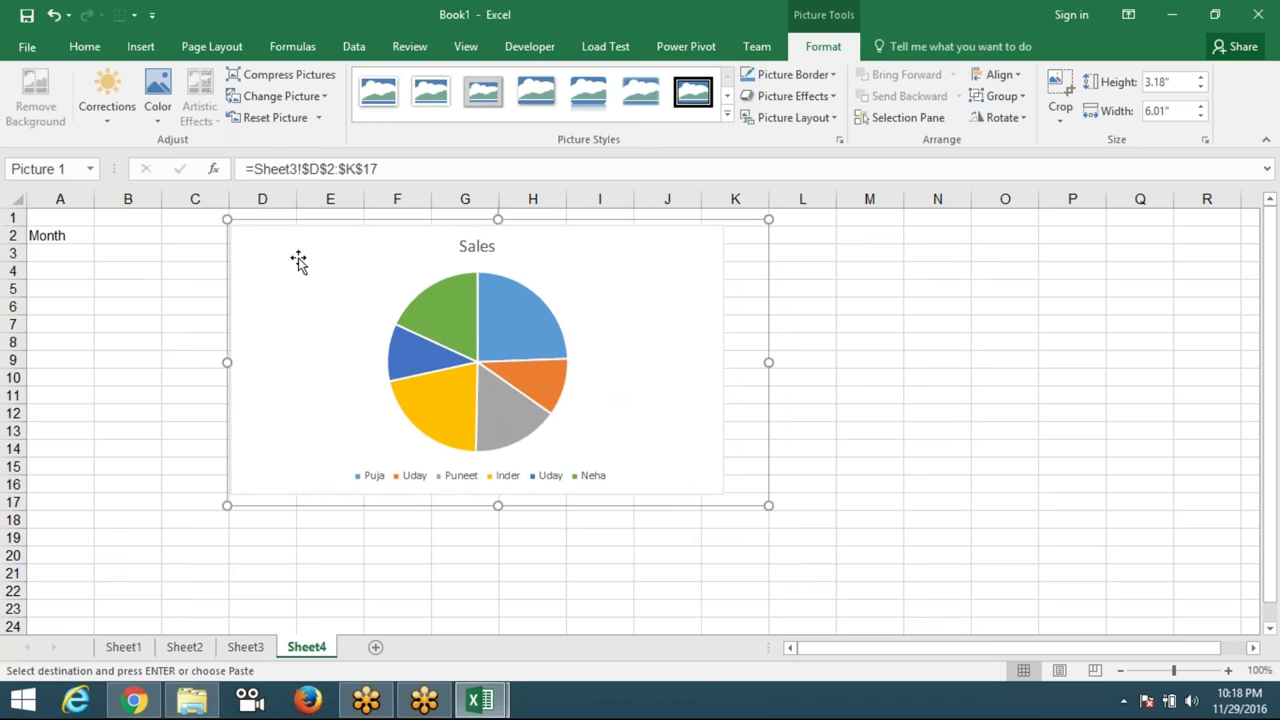
left_click_drag(298, 262, 294, 243)
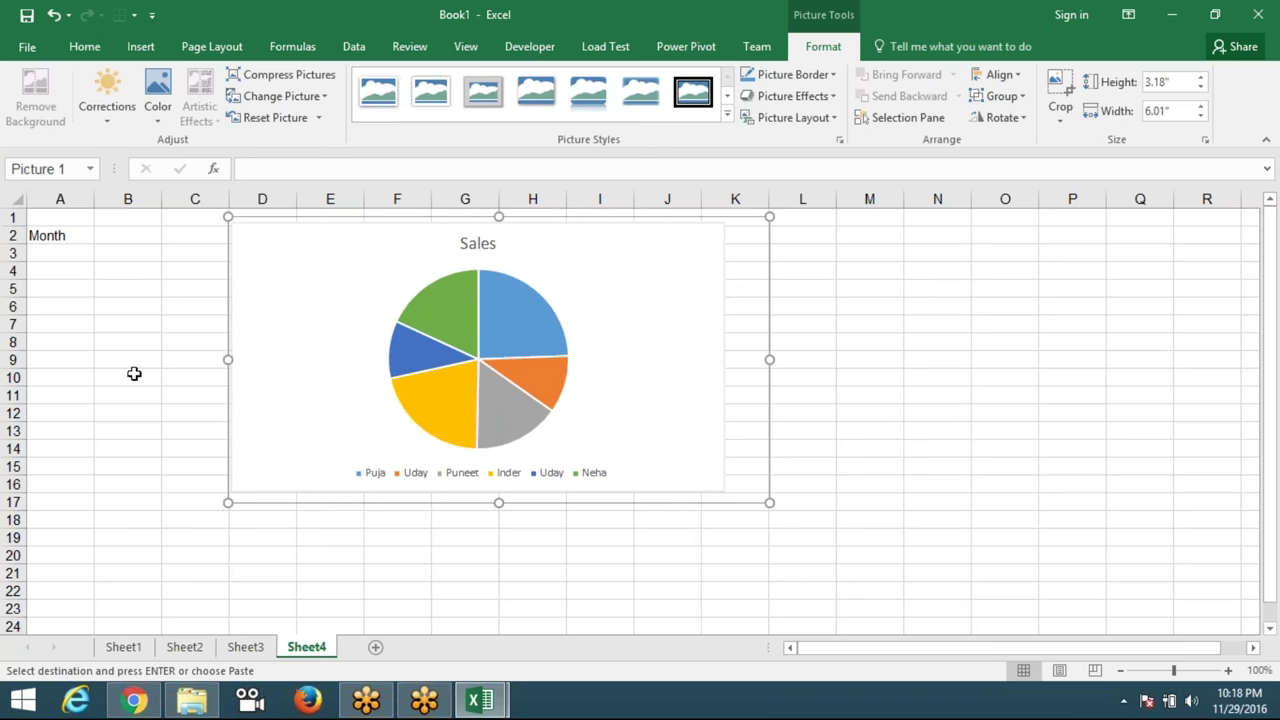
left_click(134, 373)
left_click(245, 647)
Define the name 'Name' for the range D2:K17 behind the pie chart.
scroll(227, 601, "down", 3)
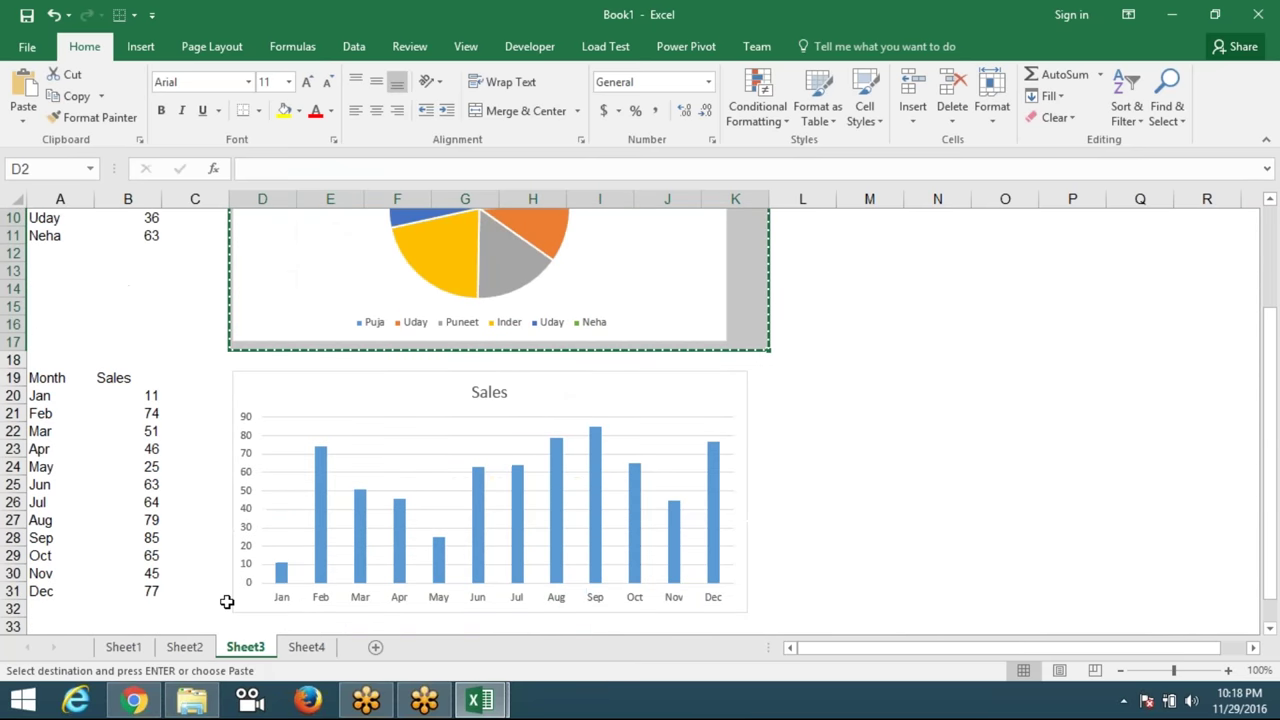
scroll(212, 472, "down", 1)
scroll(215, 476, "up", 2)
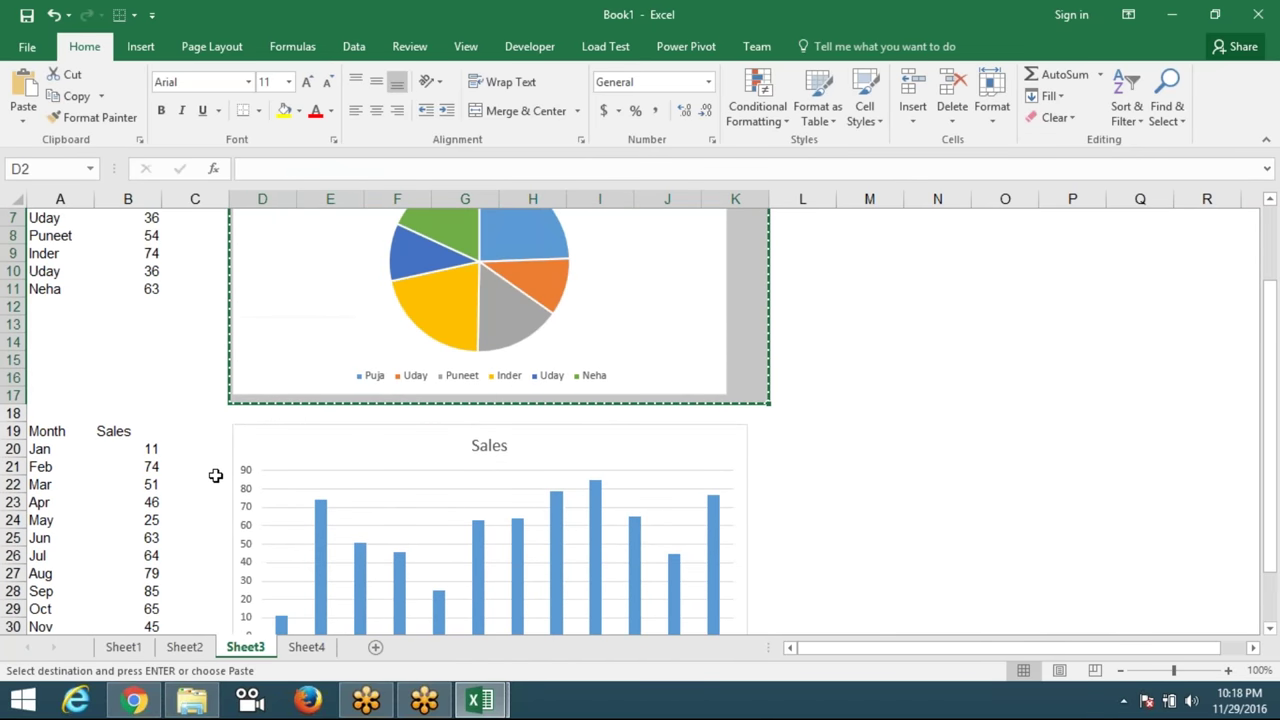
scroll(215, 476, "up", 2)
key("Escape")
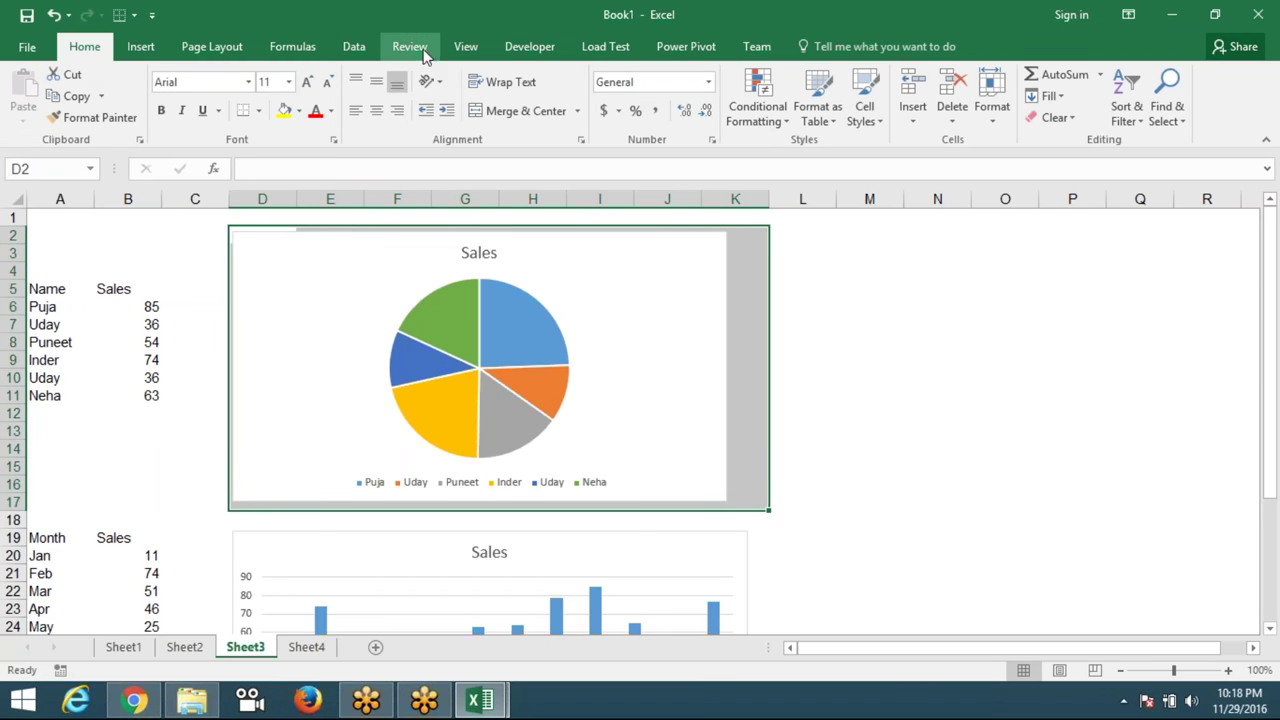
left_click(292, 47)
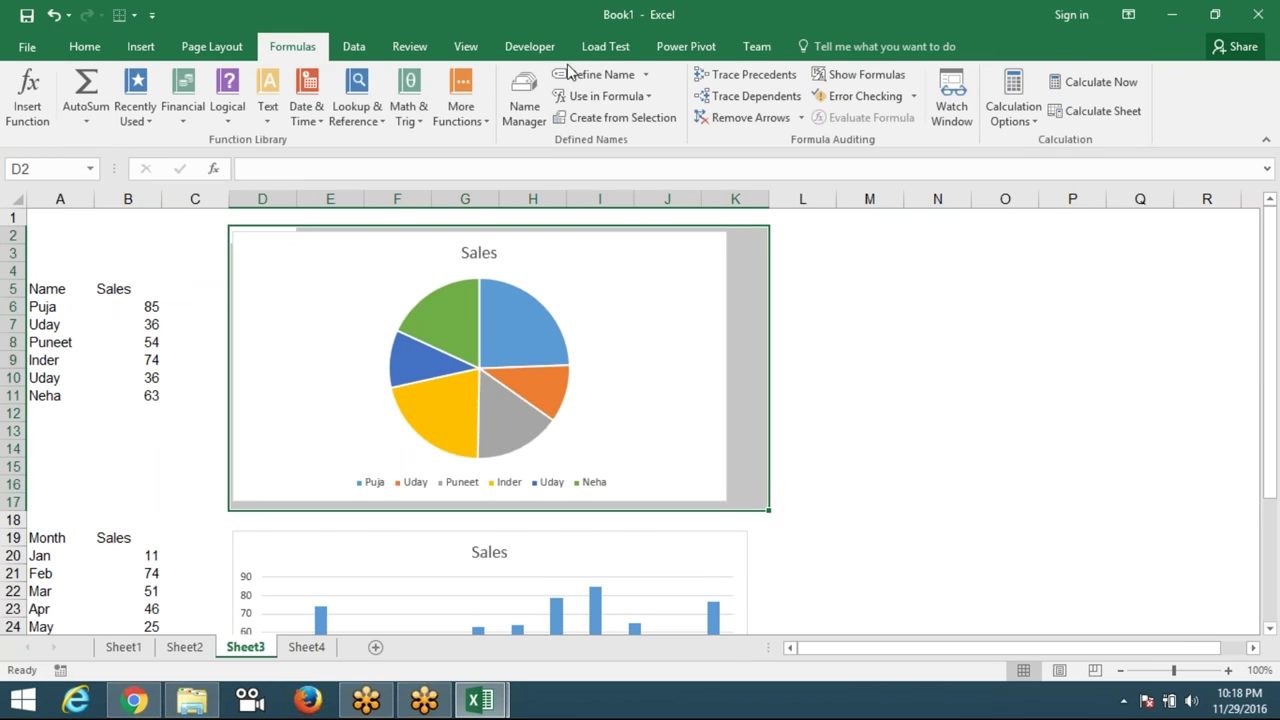
left_click(598, 74)
type("Name")
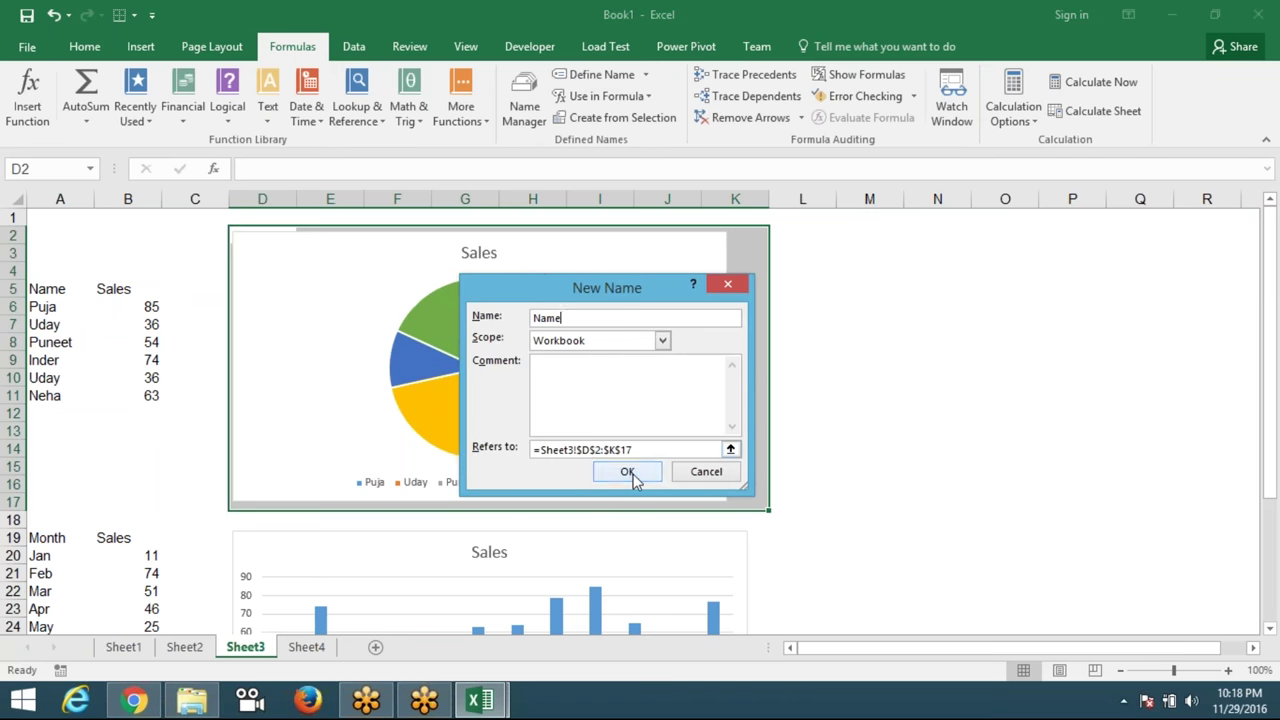
left_click(627, 471)
Name the range D19:K32 behind the column chart 'Month', then return to Sheet4.
scroll(606, 503, "down", 4)
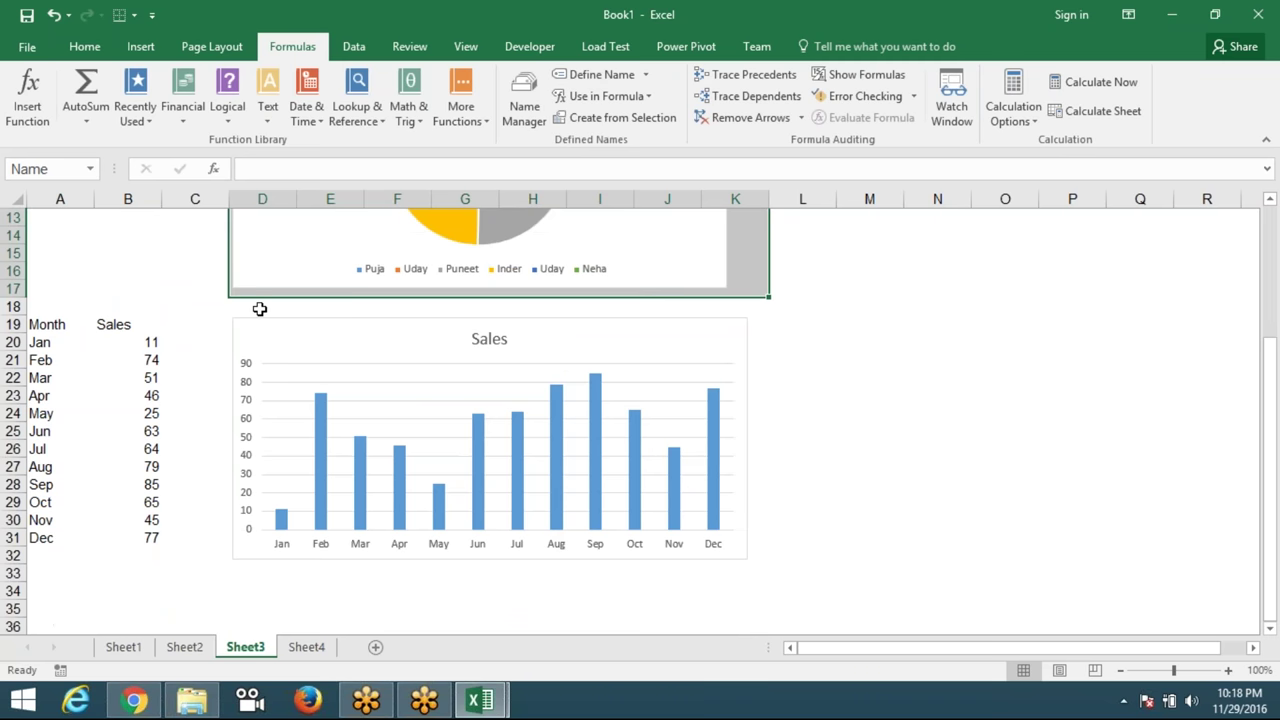
left_click(225, 320)
key("Right")
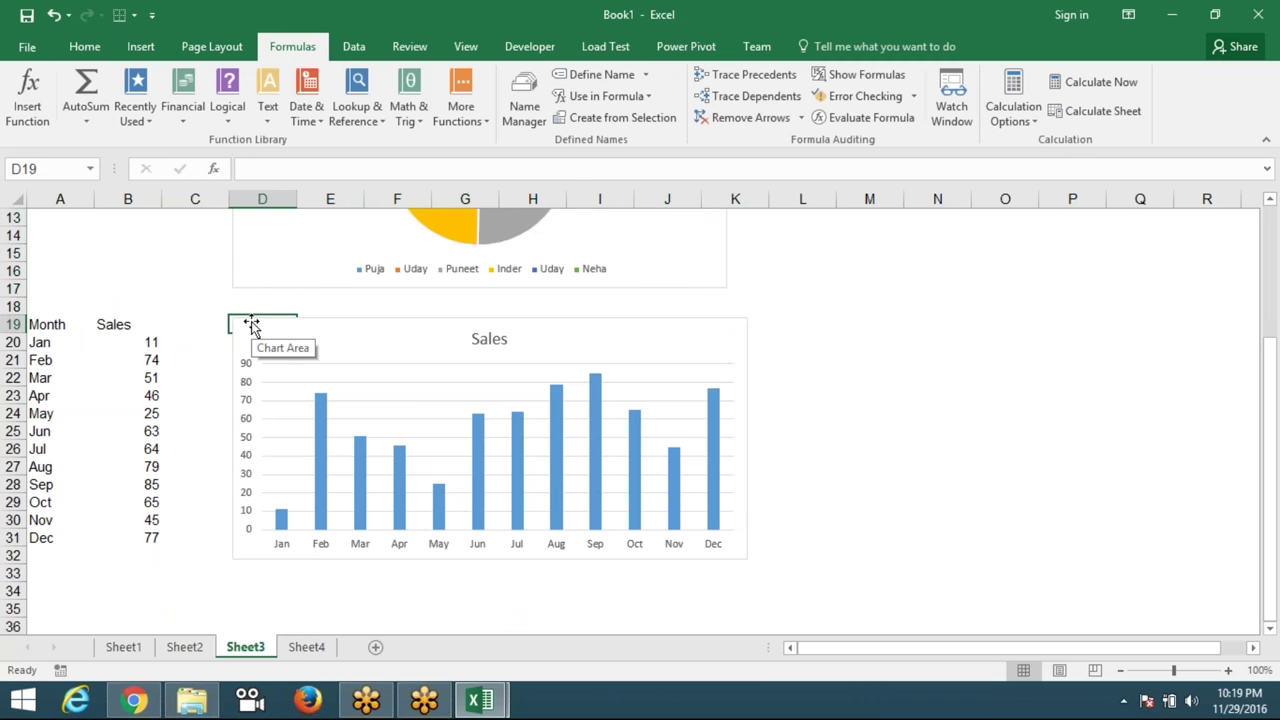
key("shift+Right")
key("shift+Right")
key("shift+Right")
key("shift+Right")
key("shift+Right")
key("shift+Right")
key("shift+Right")
key("shift+Left")
key("shift+Down")
key("shift+Down")
key("shift+Down")
key("shift+Down")
key("shift+Down")
key("shift+Down")
key("shift+Down")
key("shift+Down")
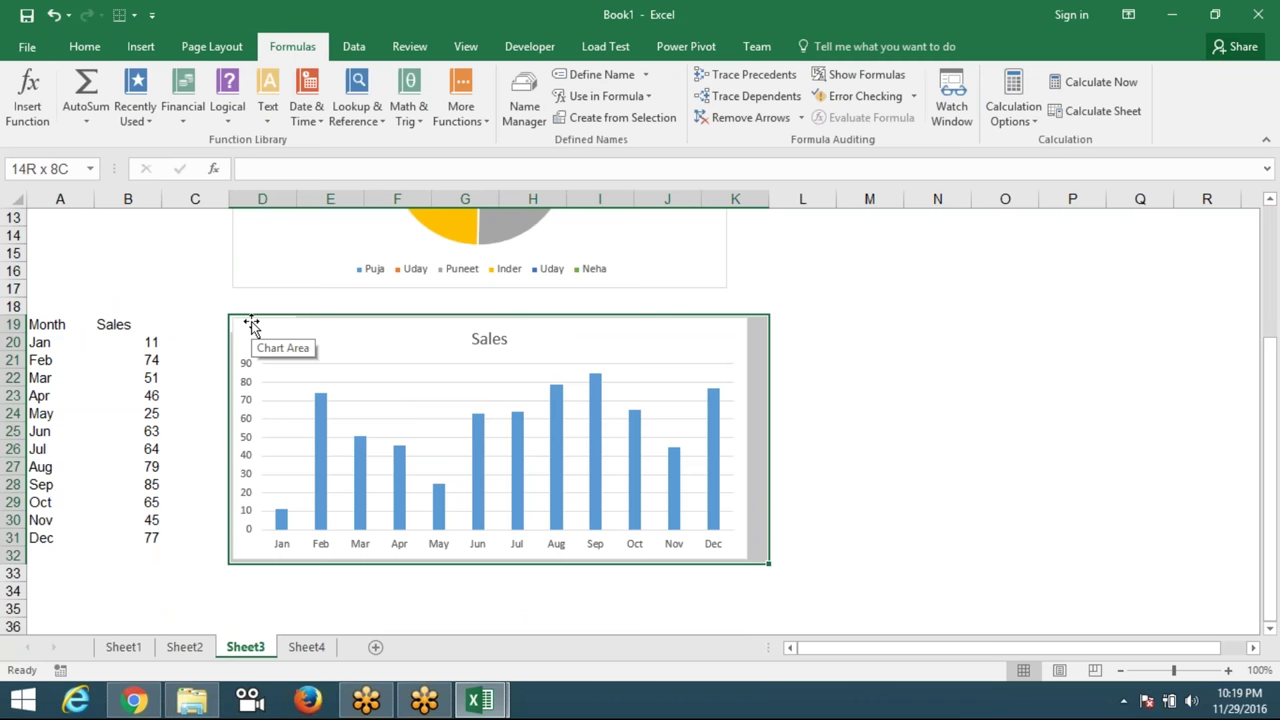
left_click(585, 75)
type("Month")
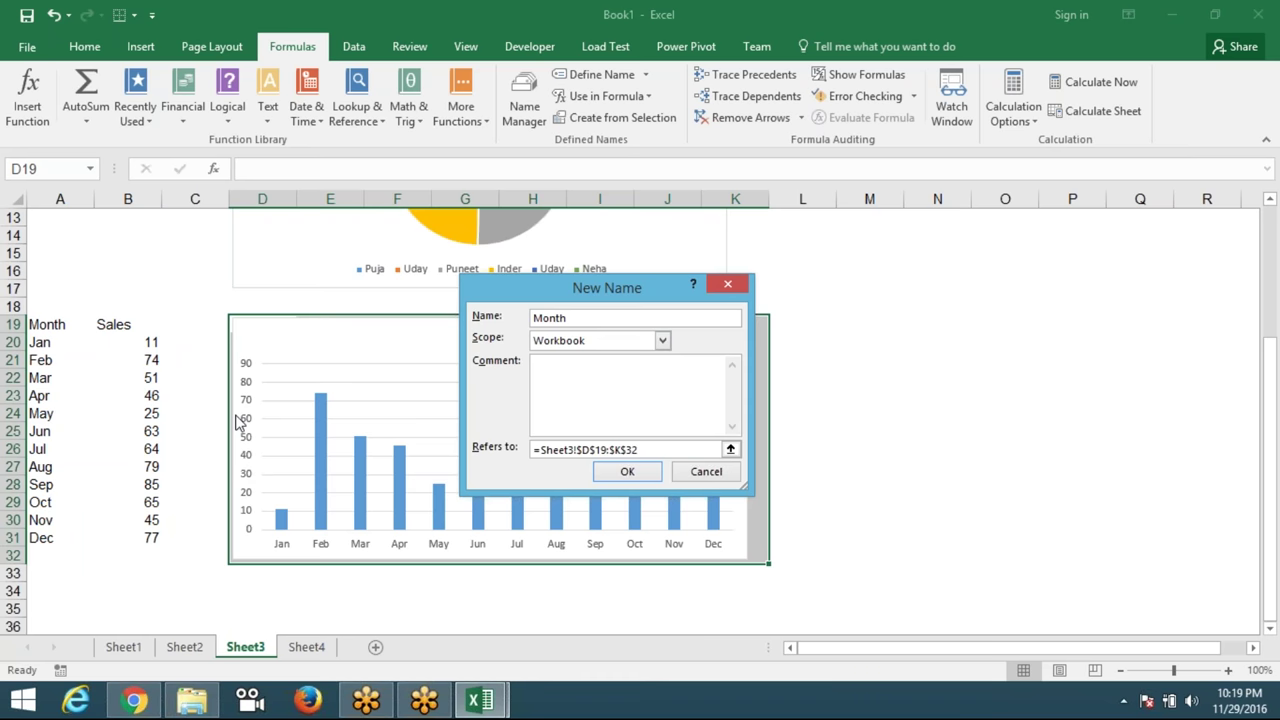
left_click(627, 471)
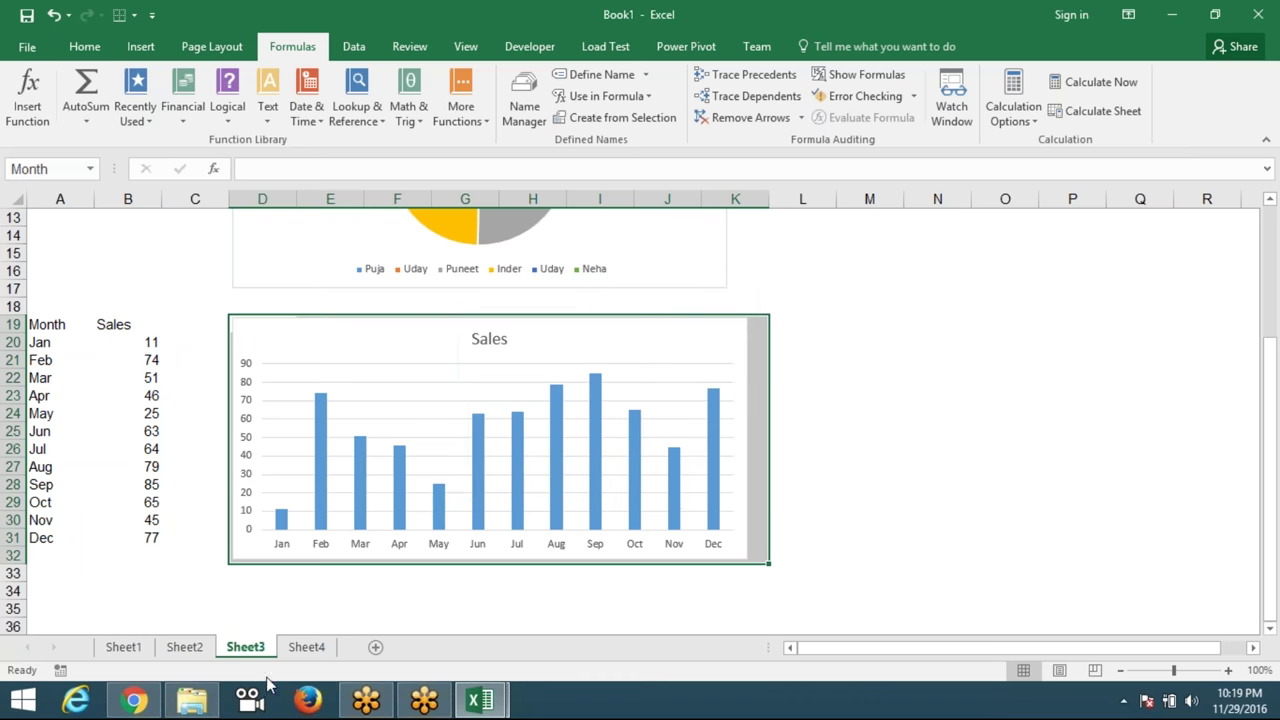
left_click(306, 650)
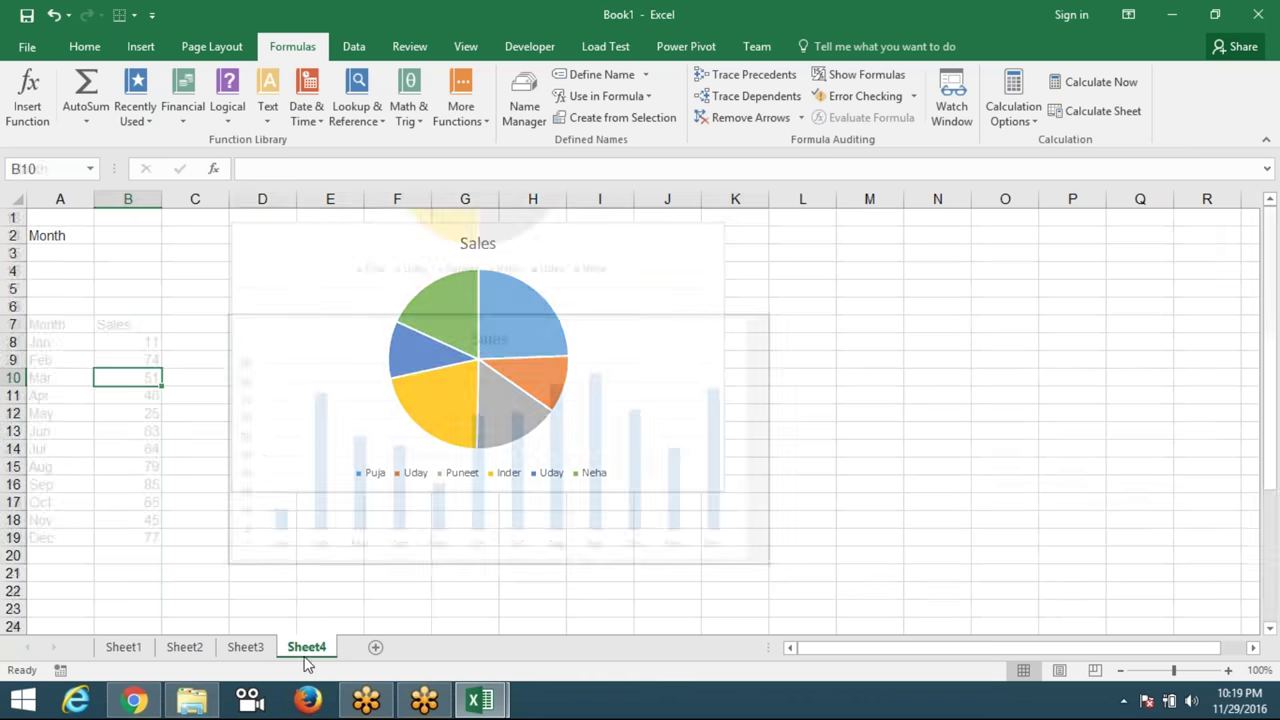
Change the linked chart picture's formula to =Month so it shows the column chart.
left_click(357, 486)
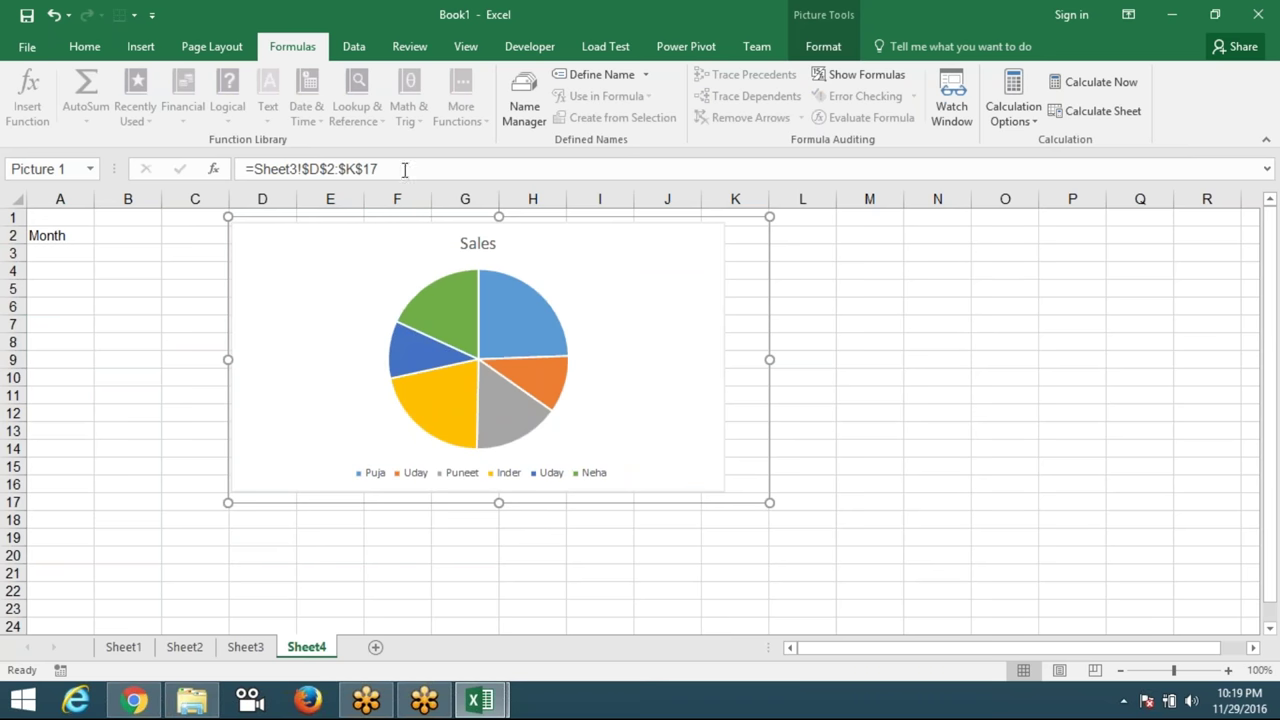
left_click_drag(405, 170, 254, 169)
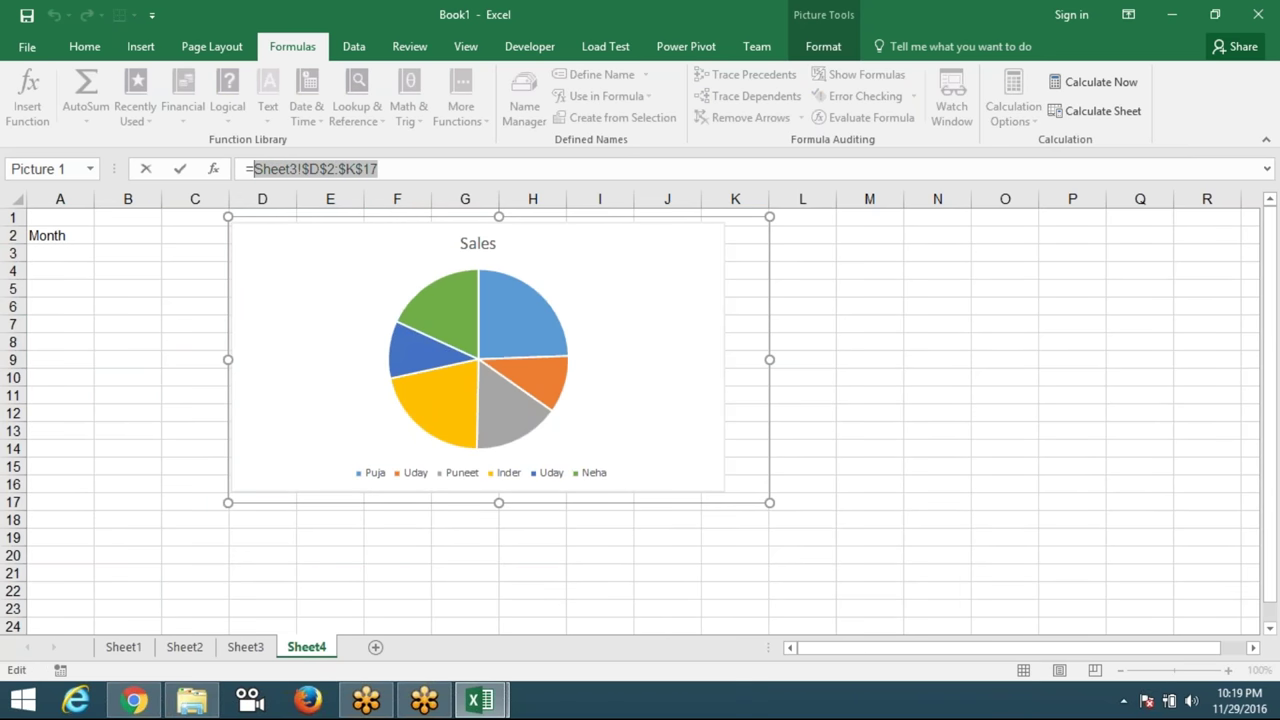
type("month")
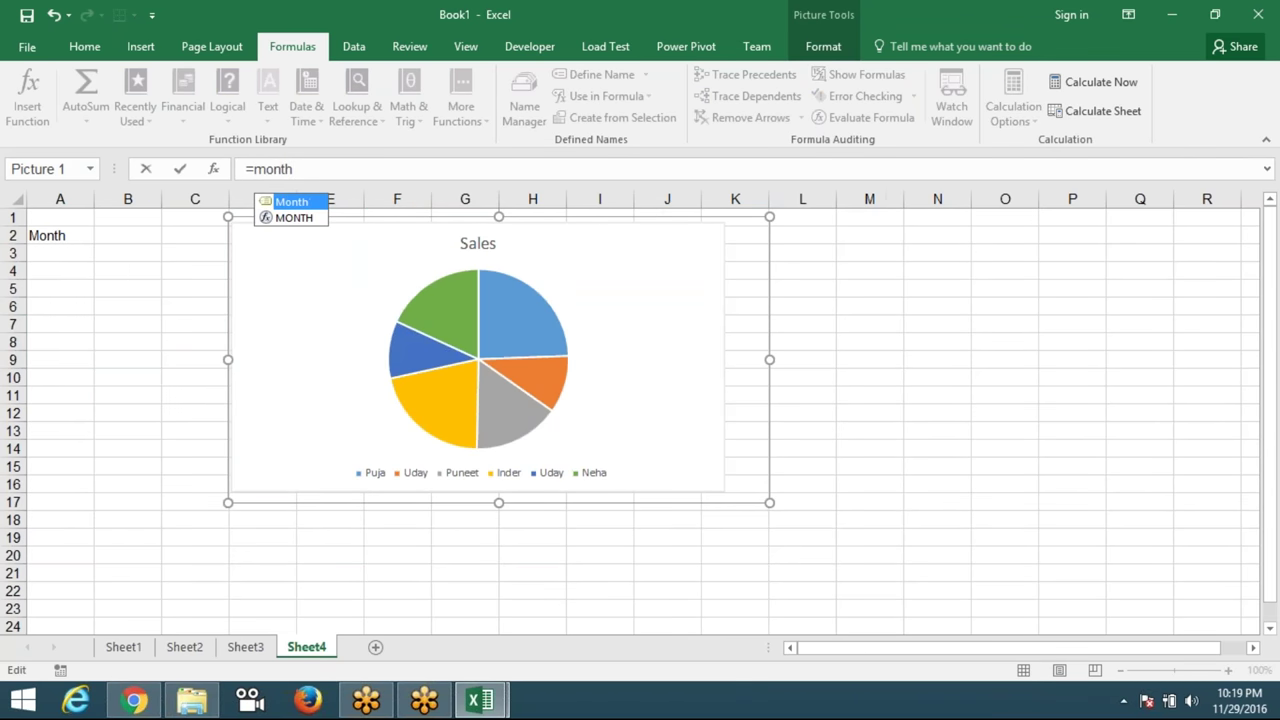
key("Return")
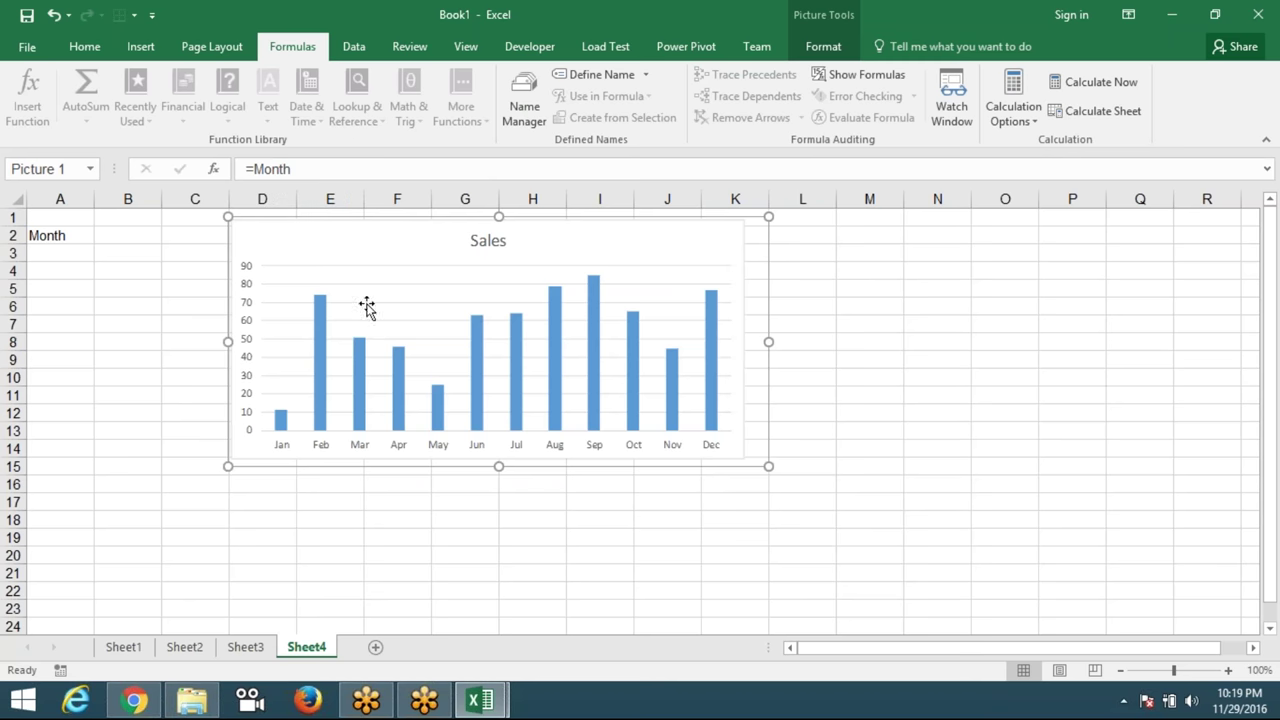
left_click(465, 500)
Relink the picture to =Name so it shows the Sales pie chart, then select A2.
left_click(460, 450)
left_click_drag(302, 166, 267, 168)
type("Name")
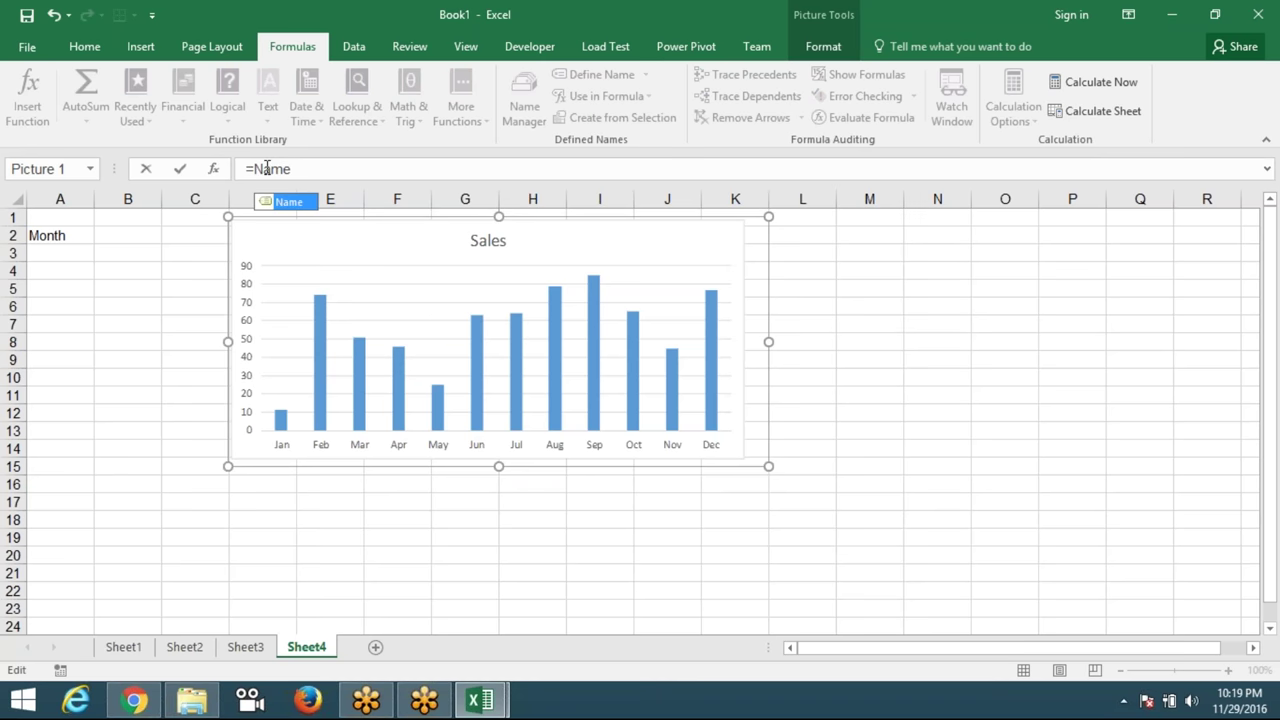
key("Return")
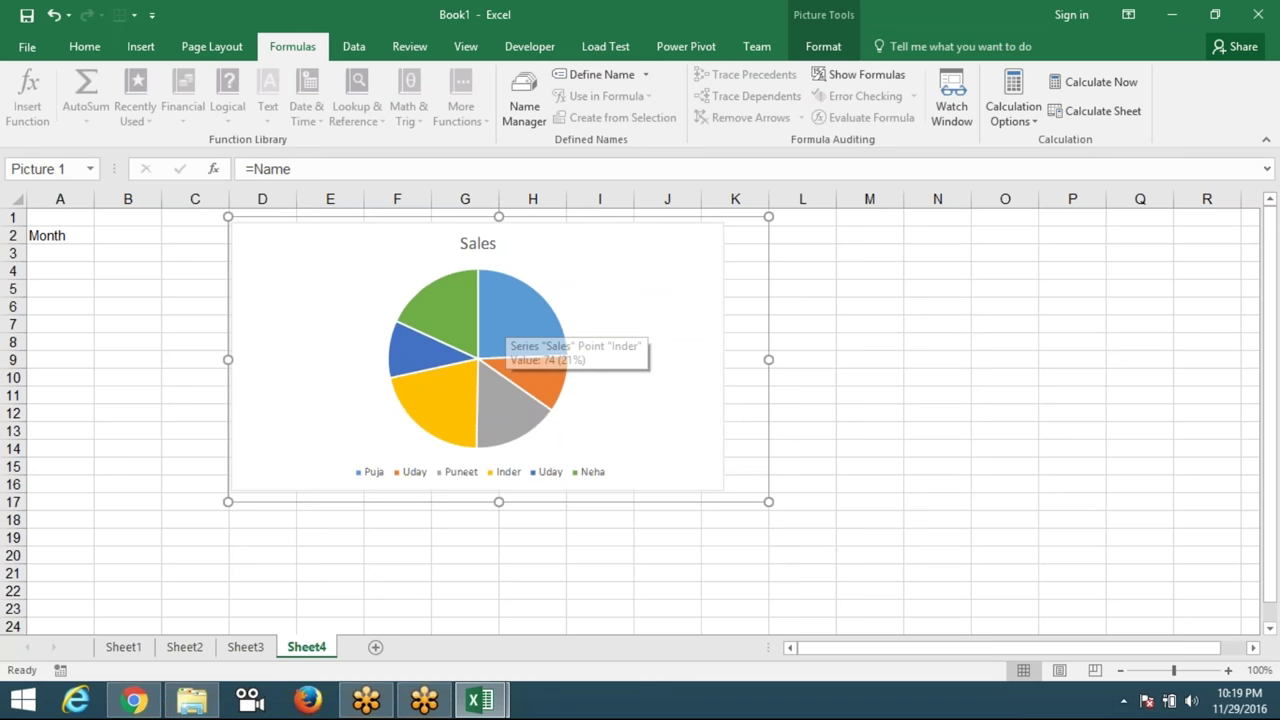
left_click(600, 572)
left_click(54, 236)
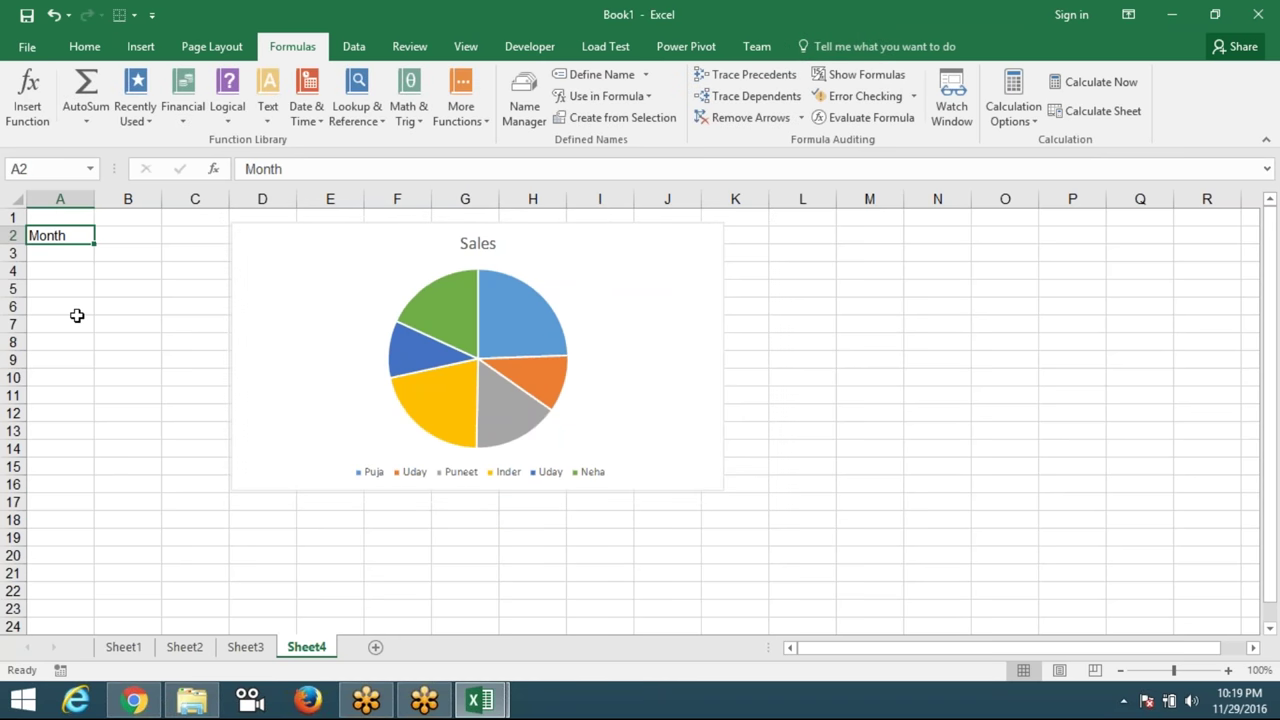
Define the name sh as =INDIRECT(Sheet4!$A$2), then reselect cell A2.
left_click(614, 79)
type("sh")
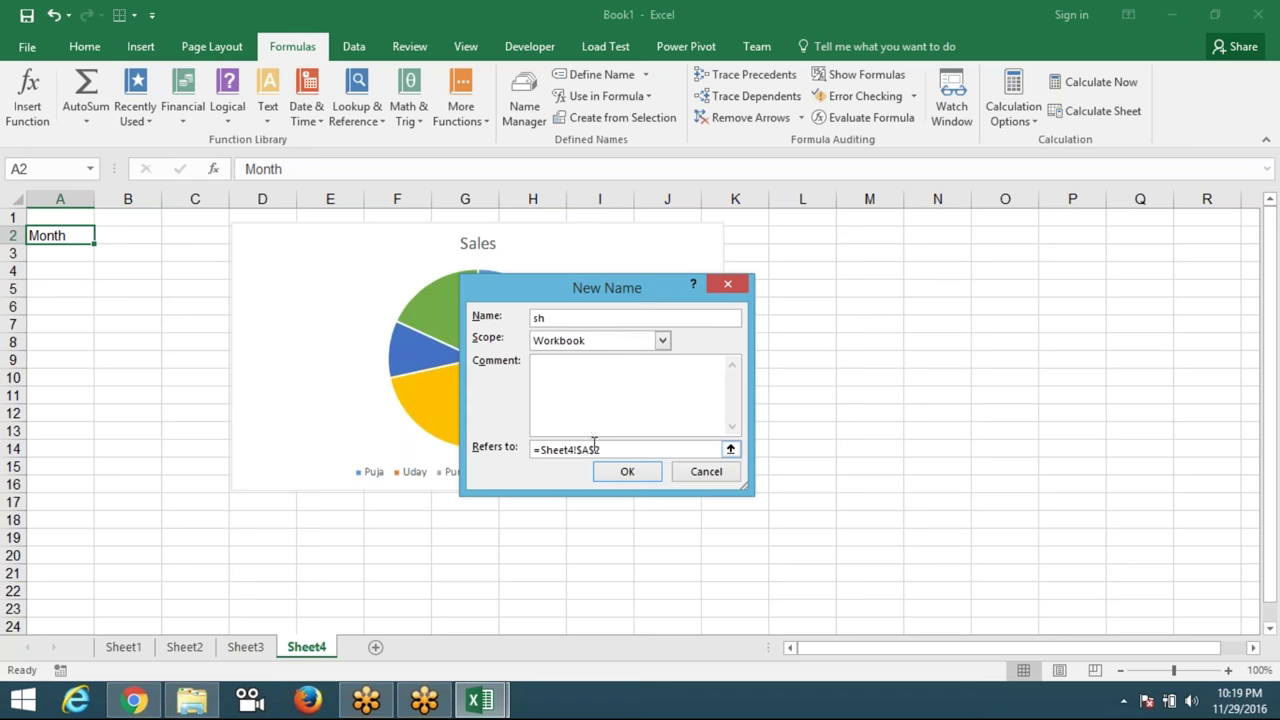
left_click(594, 447)
key("BackSpace")
key("BackSpace")
key("BackSpace")
key("BackSpace")
key("BackSpace")
type("=indirect(")
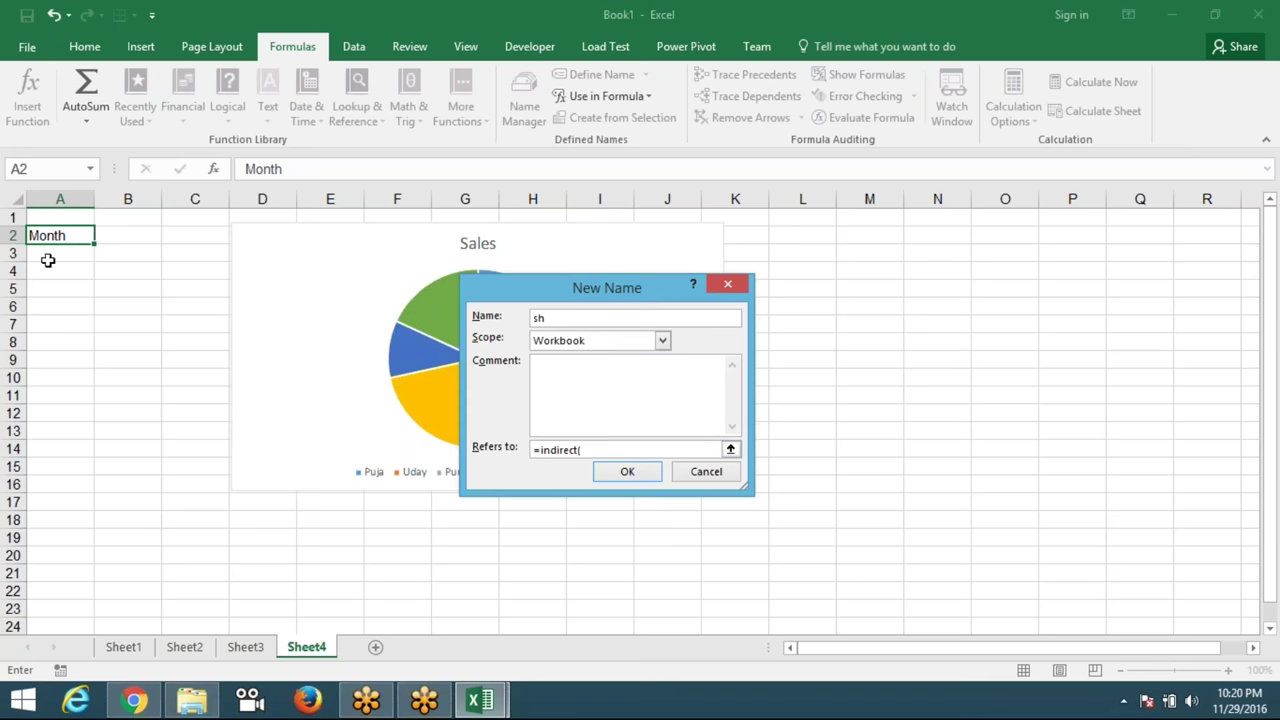
left_click(50, 237)
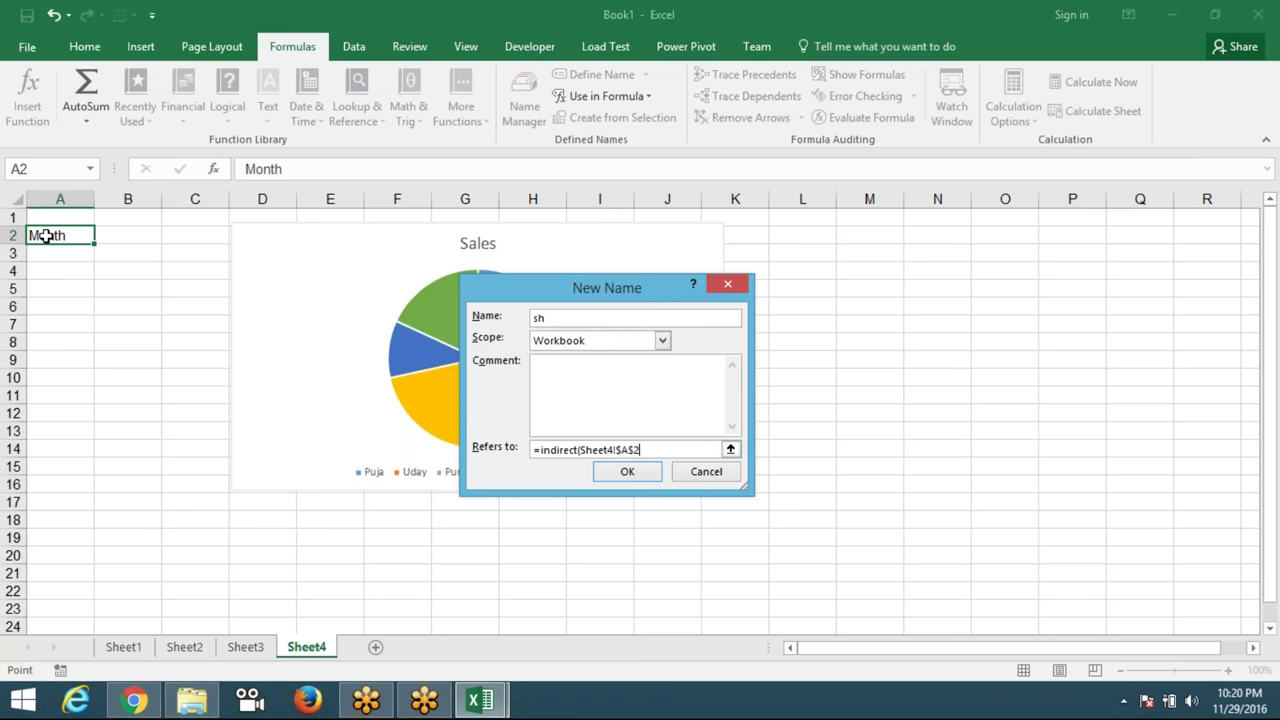
type(")")
left_click(627, 472)
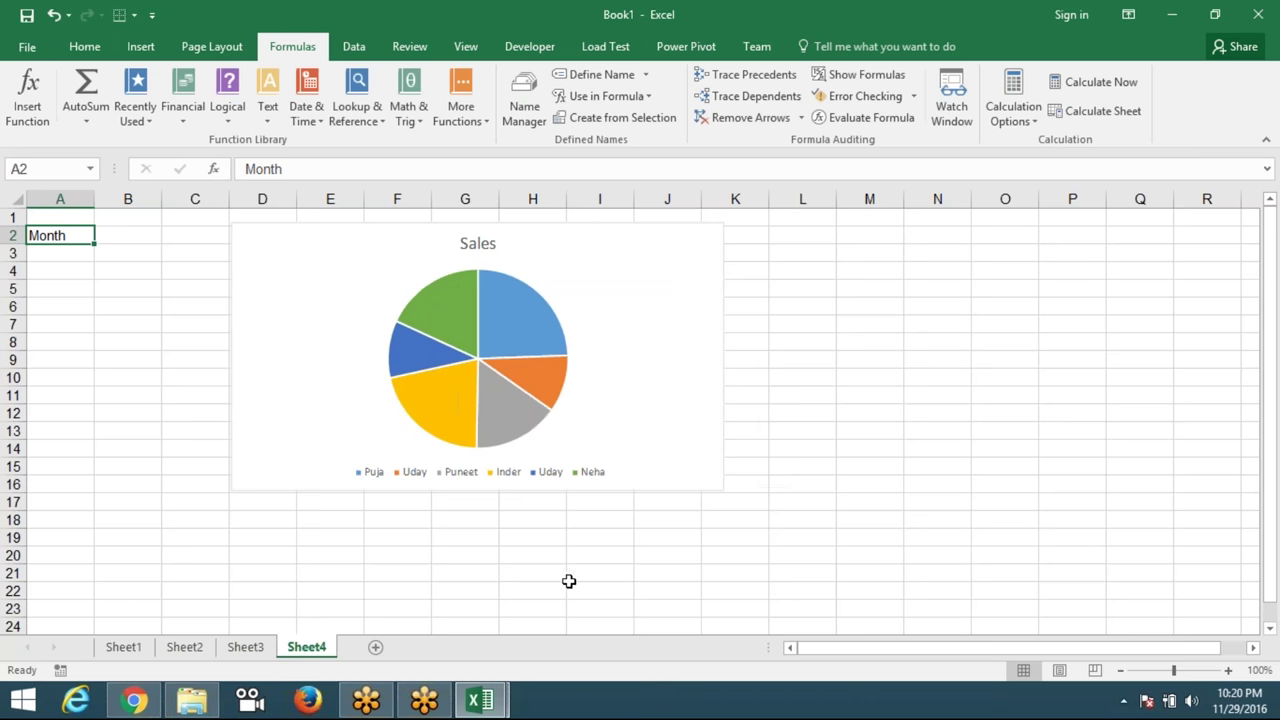
left_click(452, 575)
left_click(46, 249)
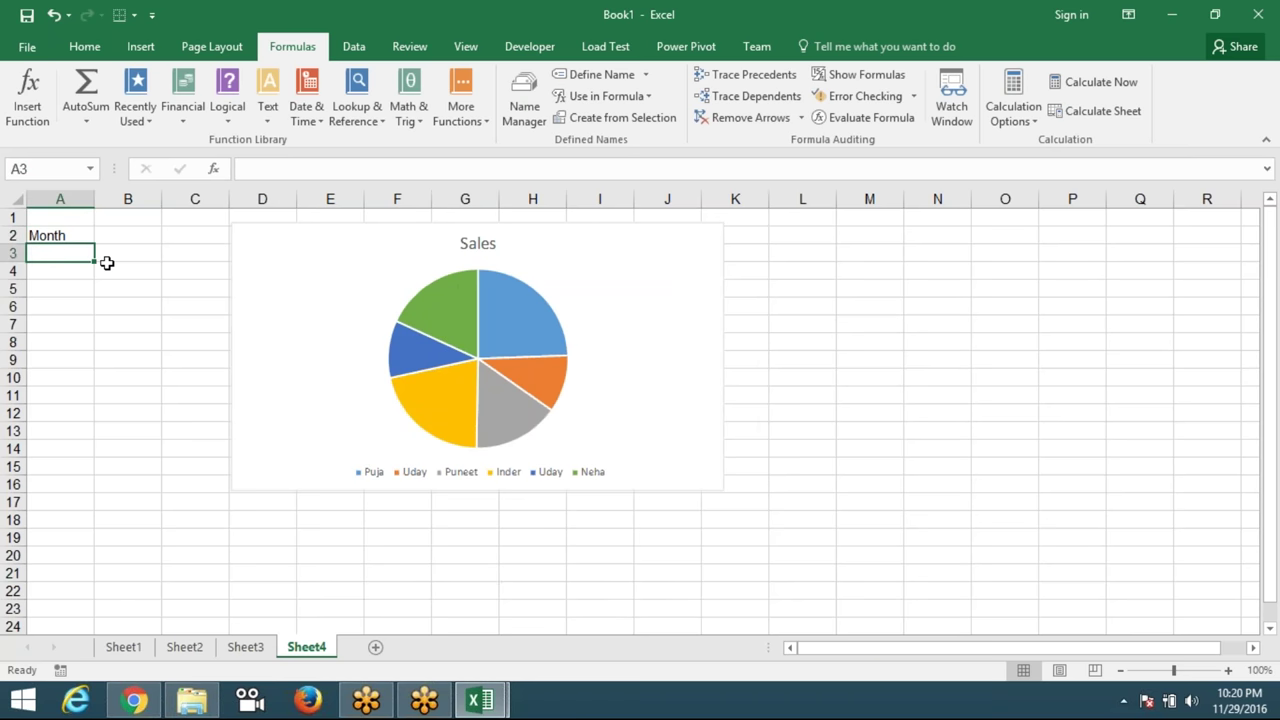
left_click(86, 237)
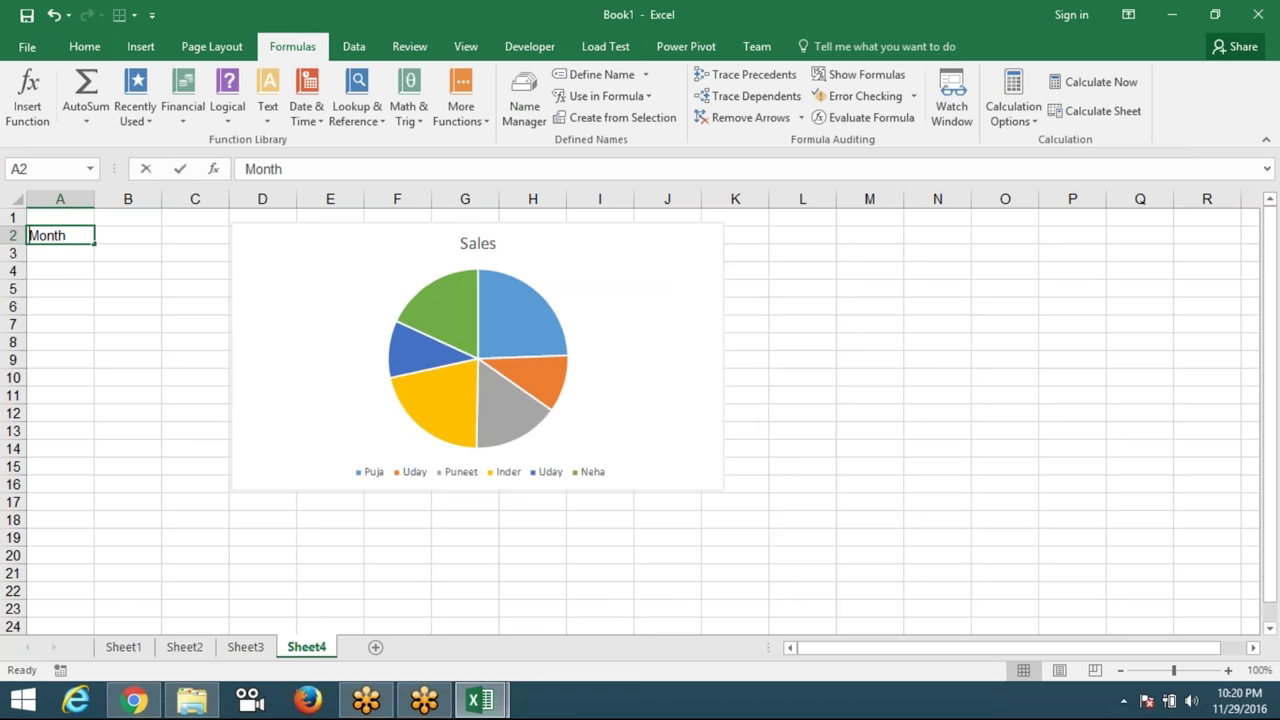
Enter Name in A2, then change it back to Month.
type("Name")
key("Return")
left_click(86, 237)
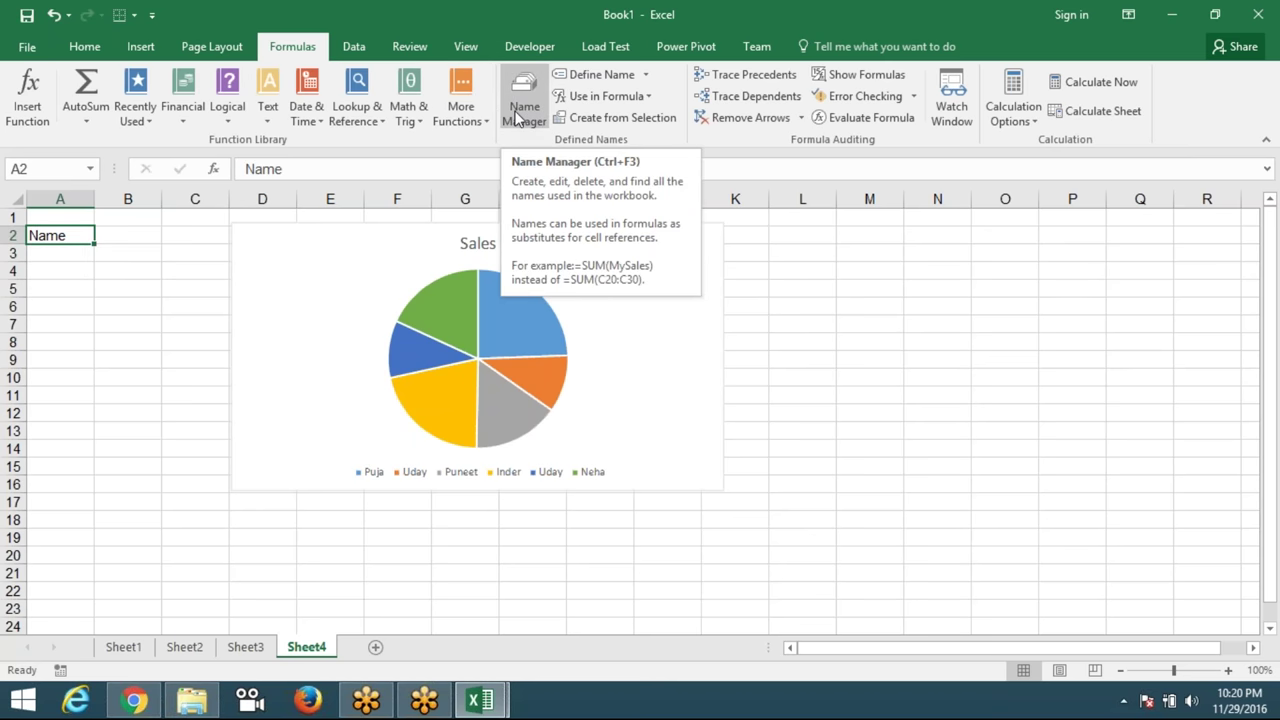
type("Month")
key("Return")
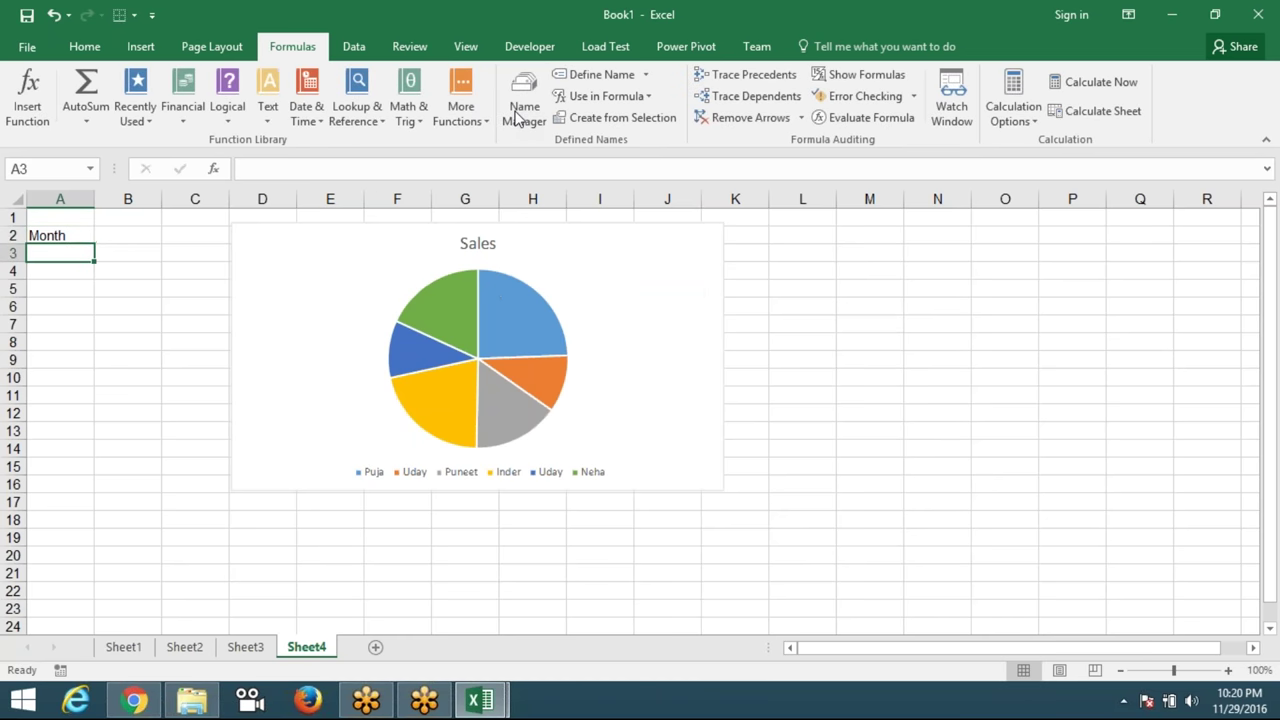
Change the linked chart picture's formula to =sh.
left_click(358, 238)
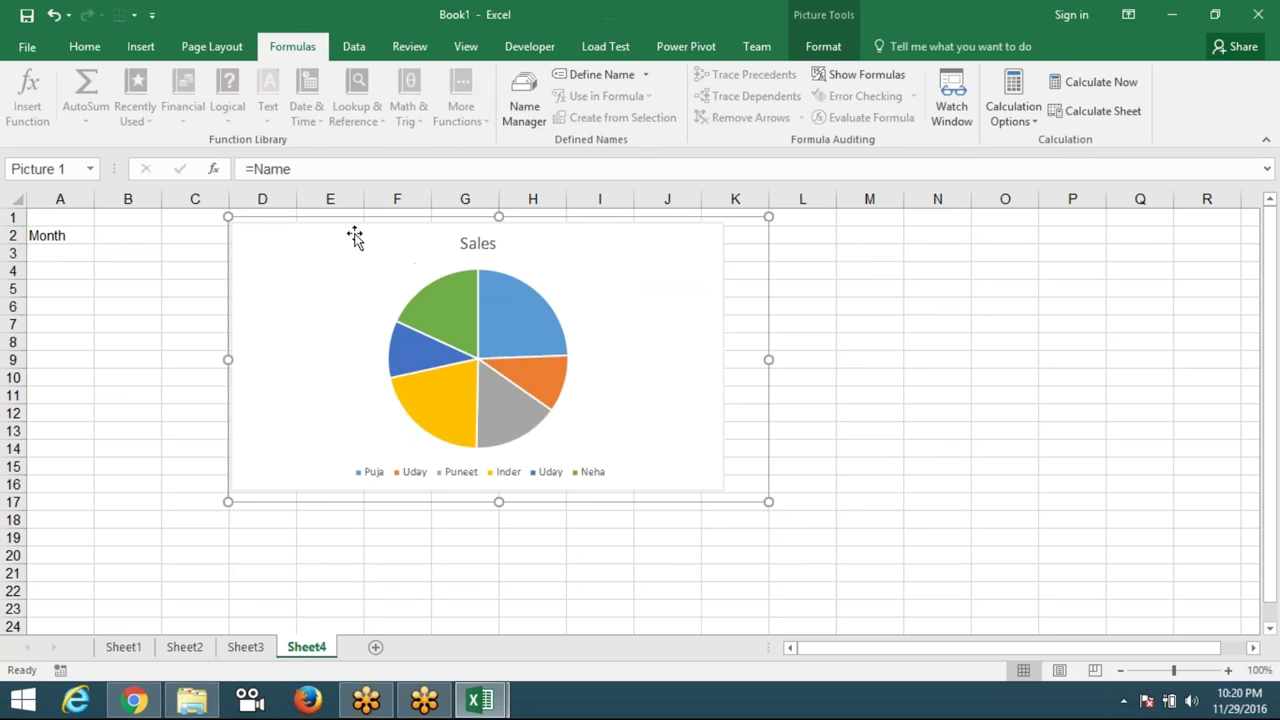
left_click(371, 170)
key("BackSpace")
key("BackSpace")
key("BackSpace")
key("BackSpace")
type("sh")
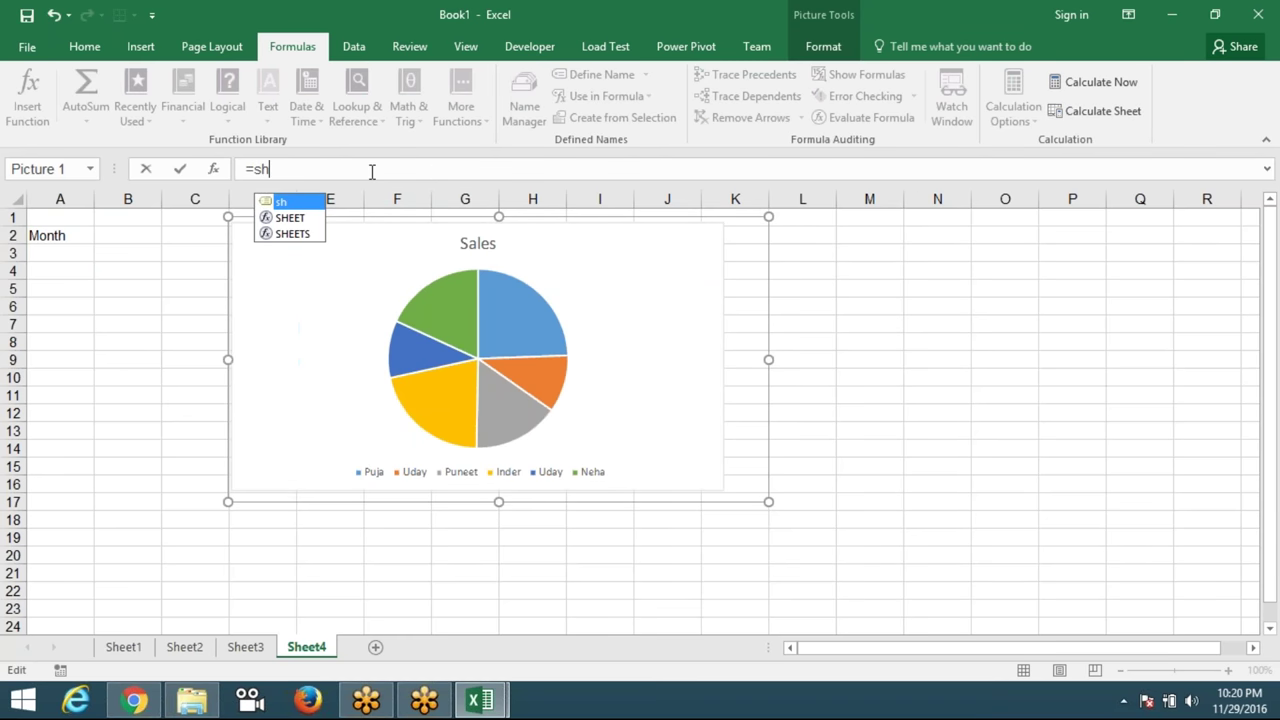
key("Tab")
key("Return")
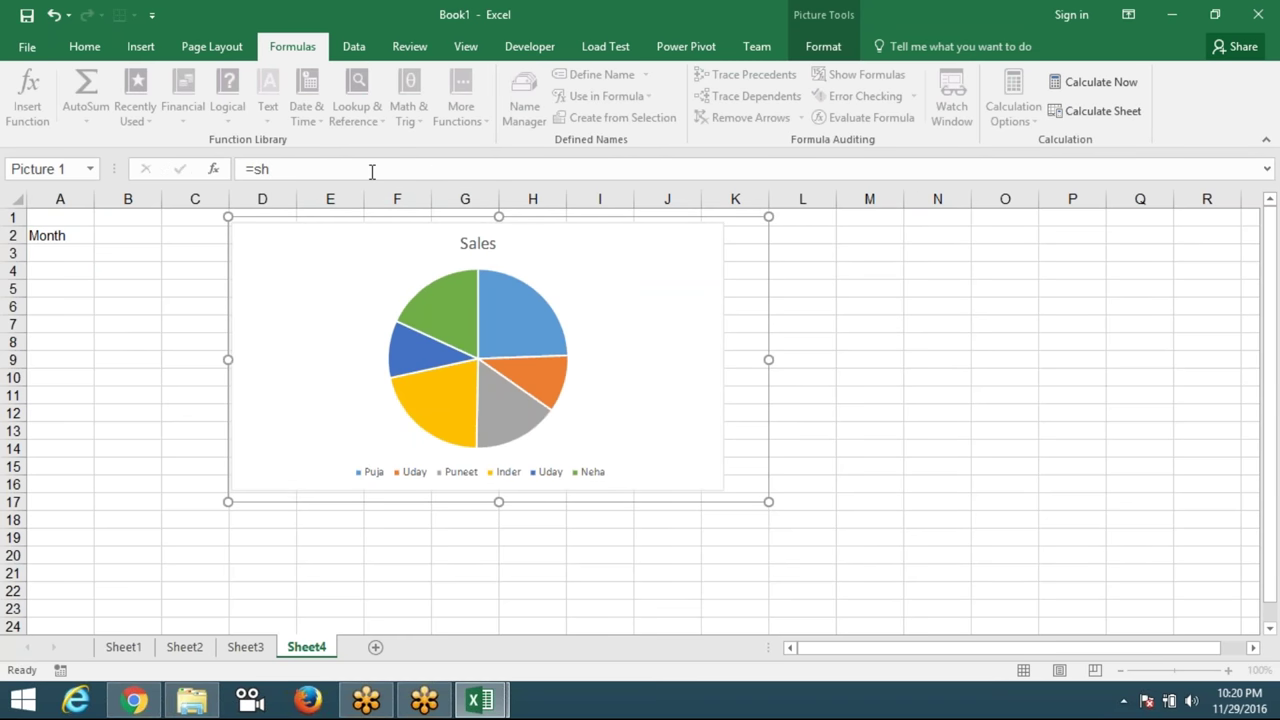
Set A2 to Name so the picture shows the pie chart.
left_click(64, 240)
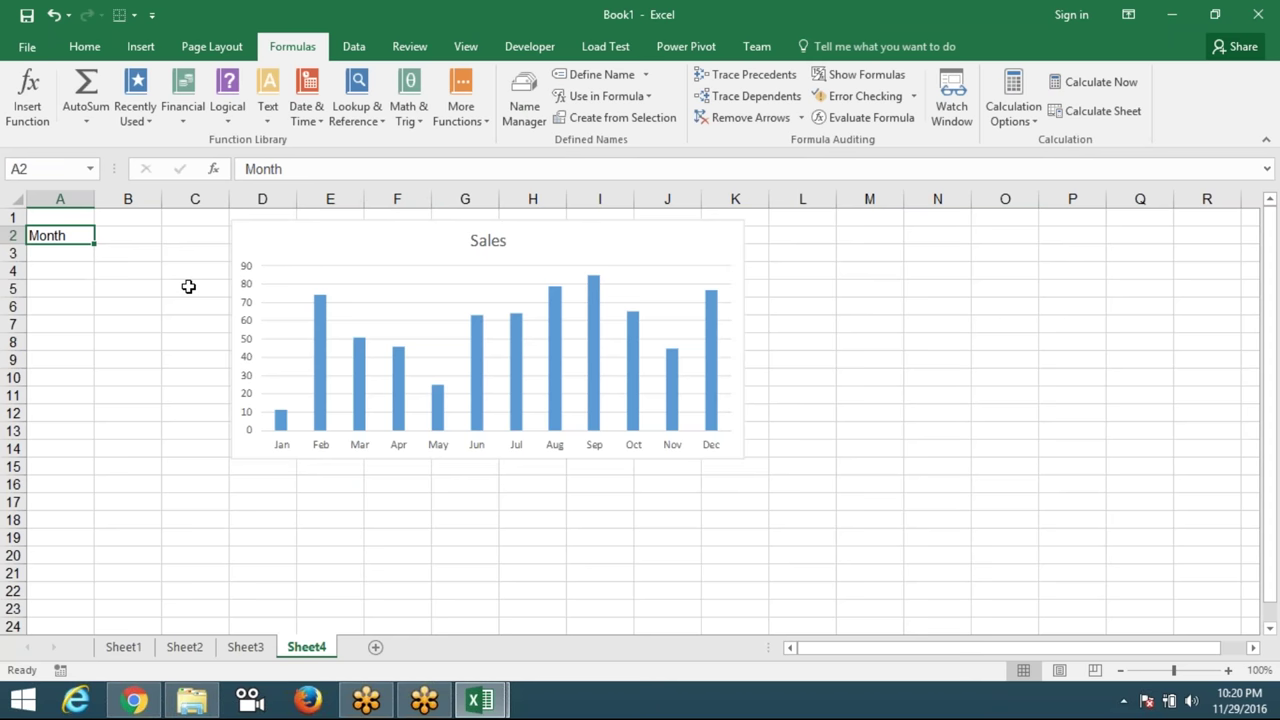
type("Name")
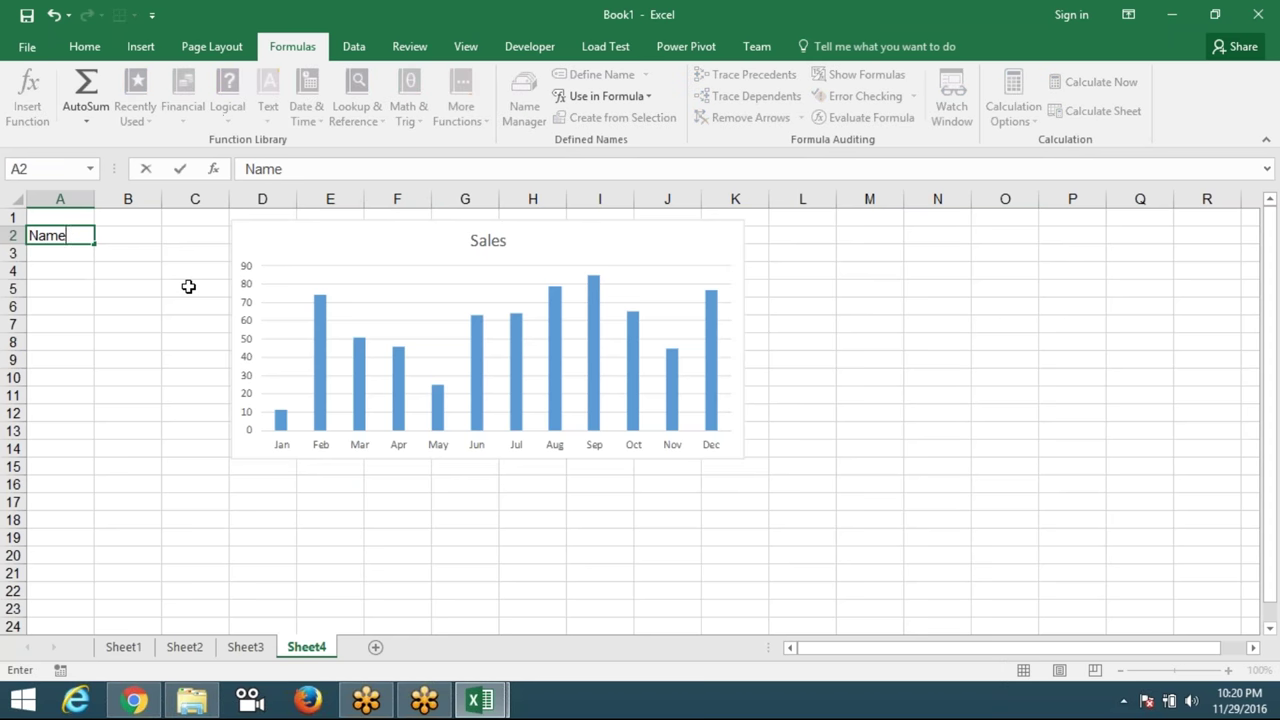
key("Return")
key("Up")
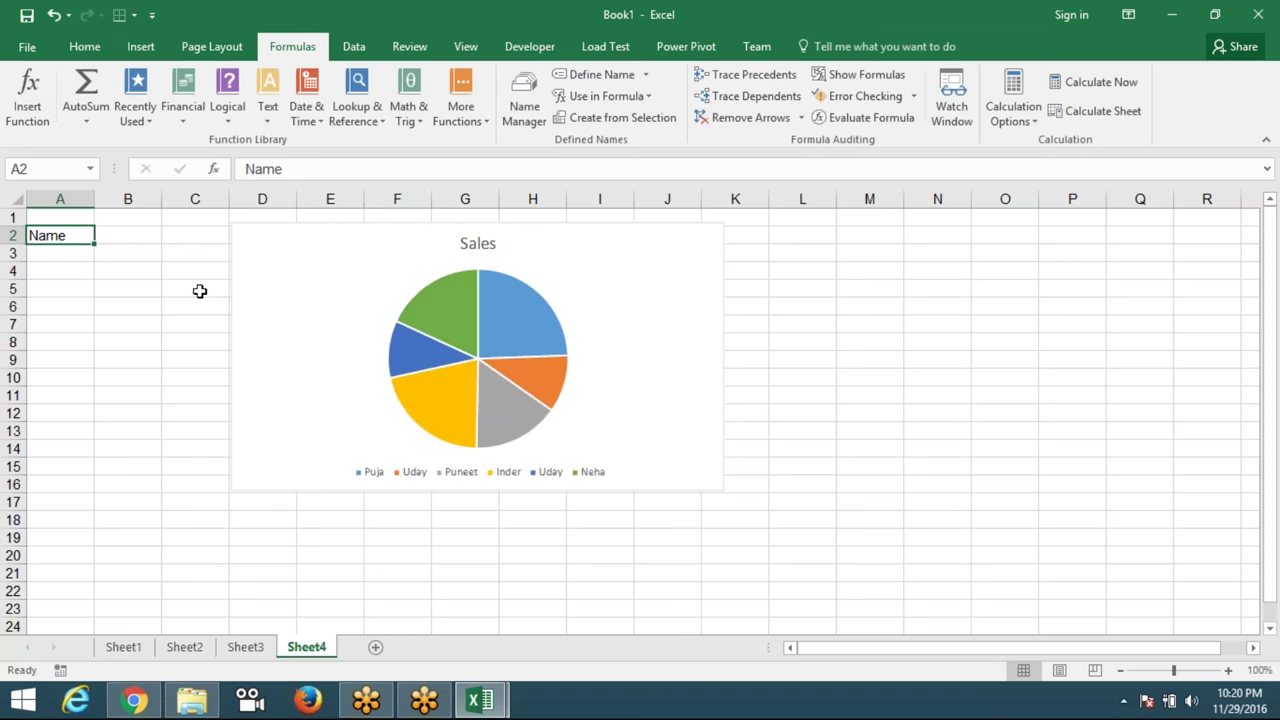
left_click(356, 48)
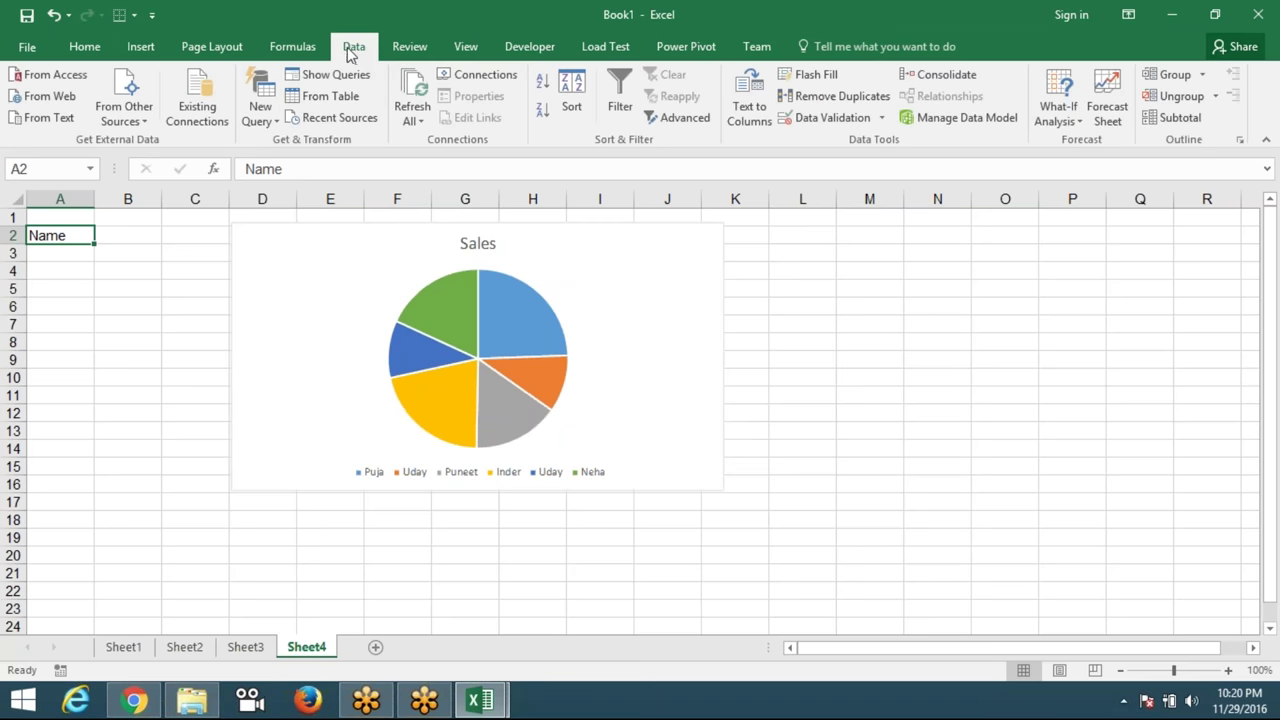
Give A2 a List data validation with the source Name,Month.
left_click(833, 117)
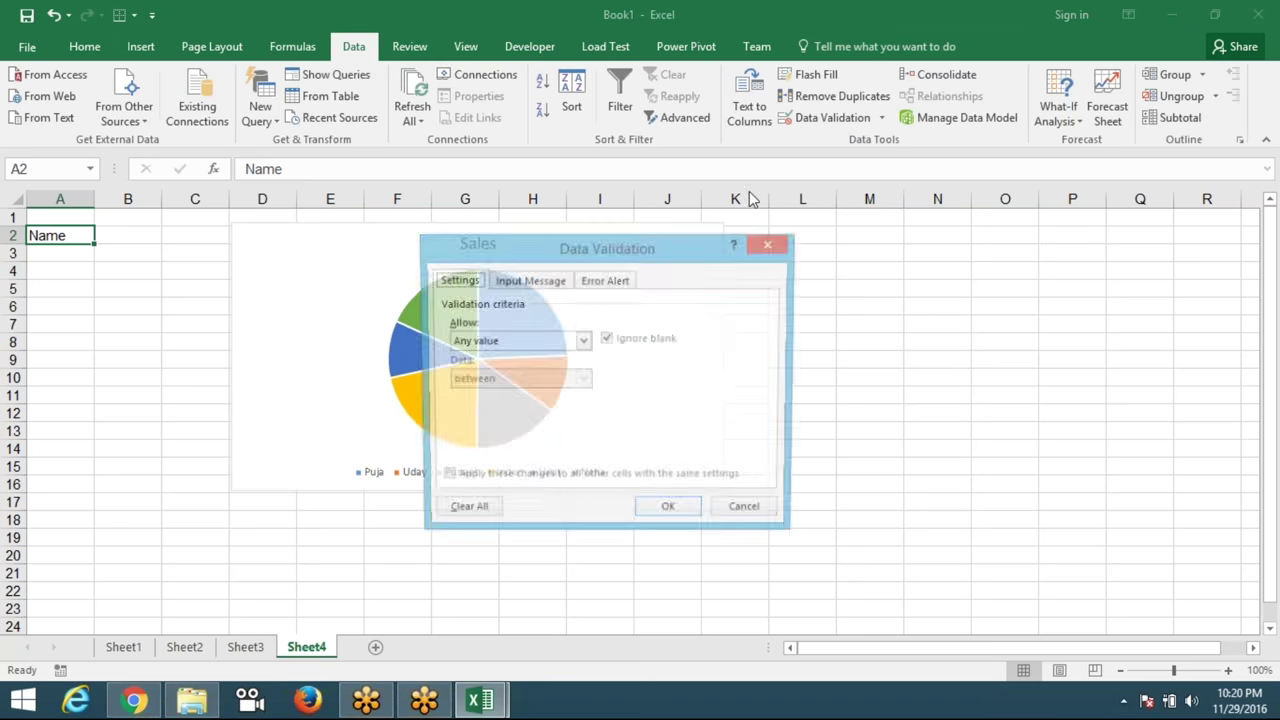
left_click(503, 341)
left_click(500, 395)
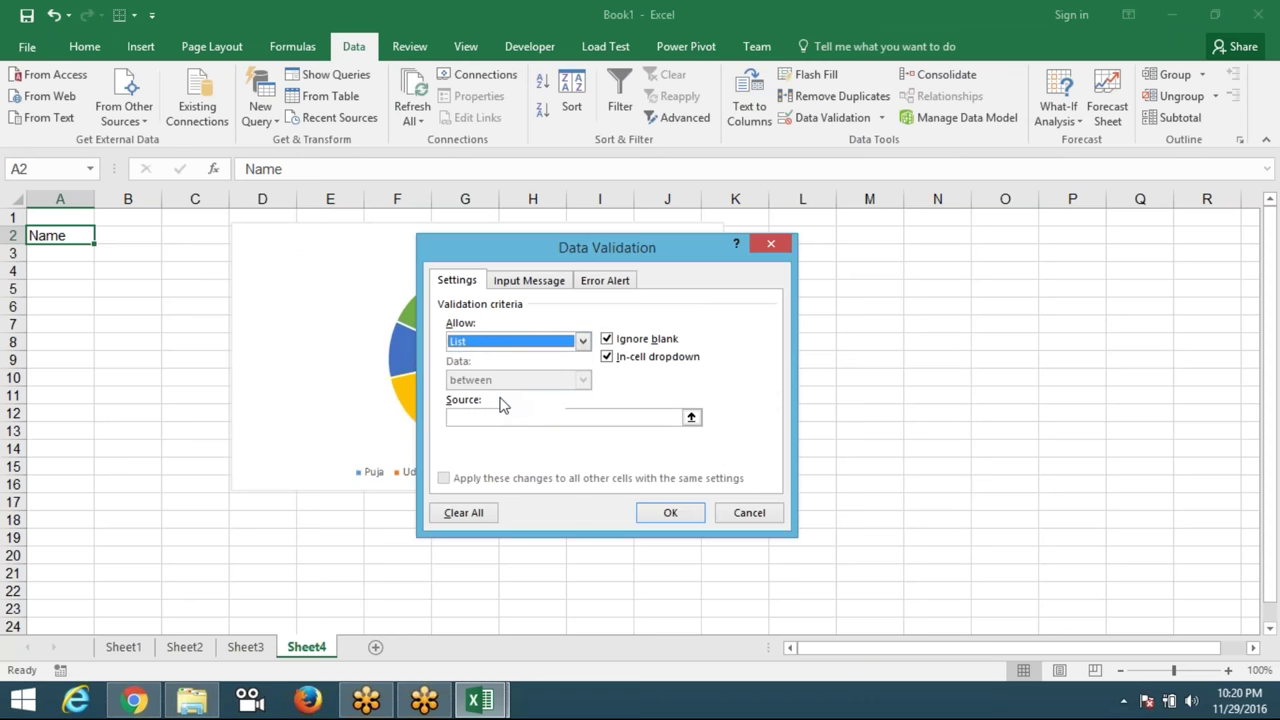
left_click(517, 418)
type("R")
key("BackSpace")
type("Name")
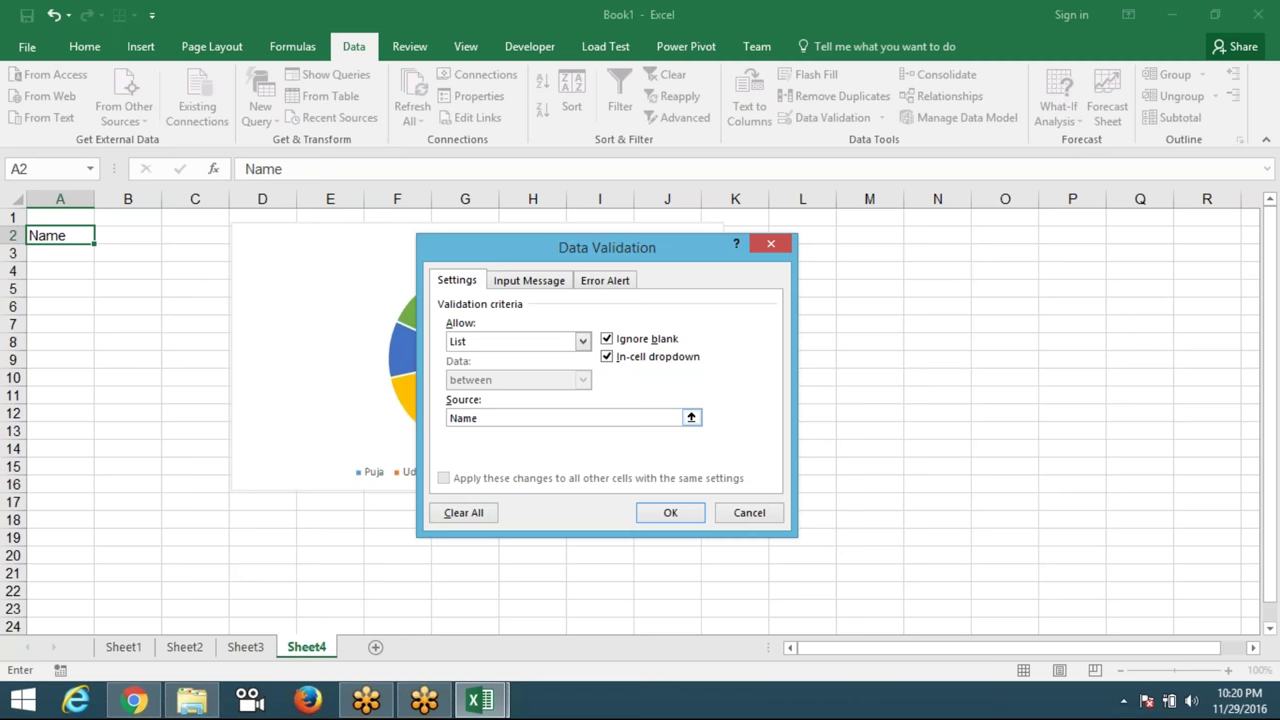
type(",Month")
left_click(670, 512)
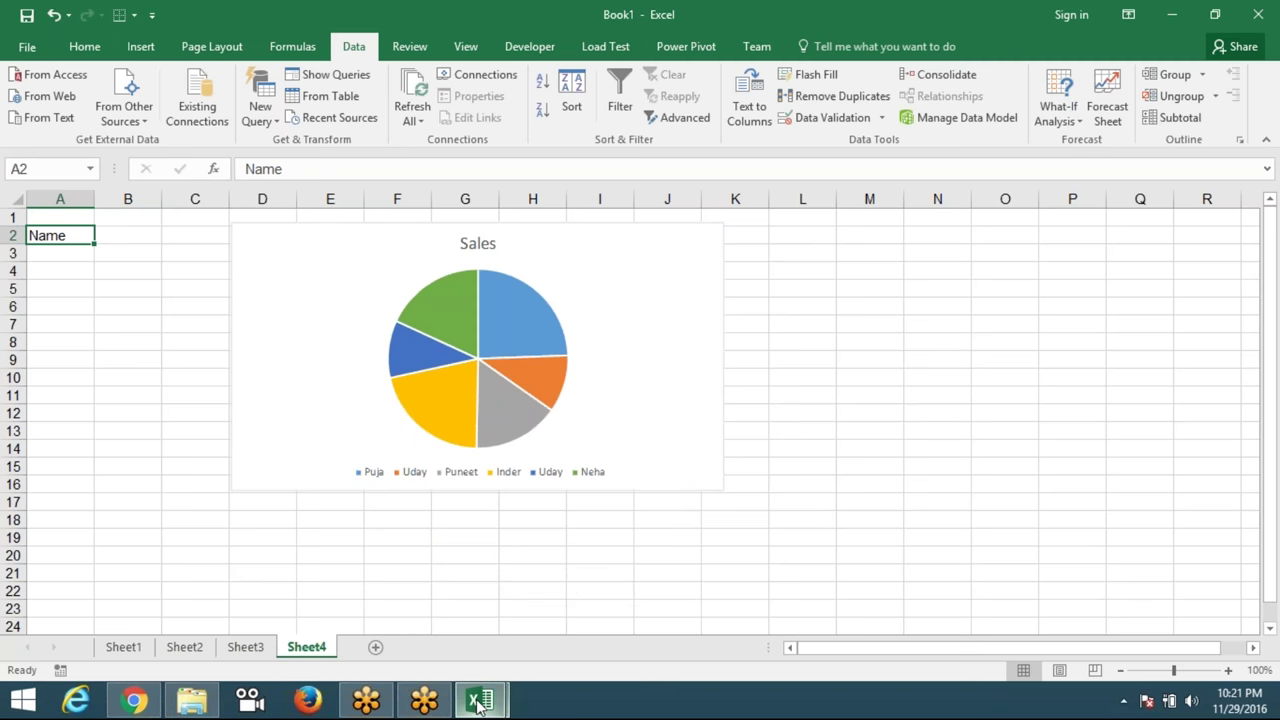
Toggle A2 between Month and Name from its dropdown several times, ending on Month.
mouse_move(478, 706)
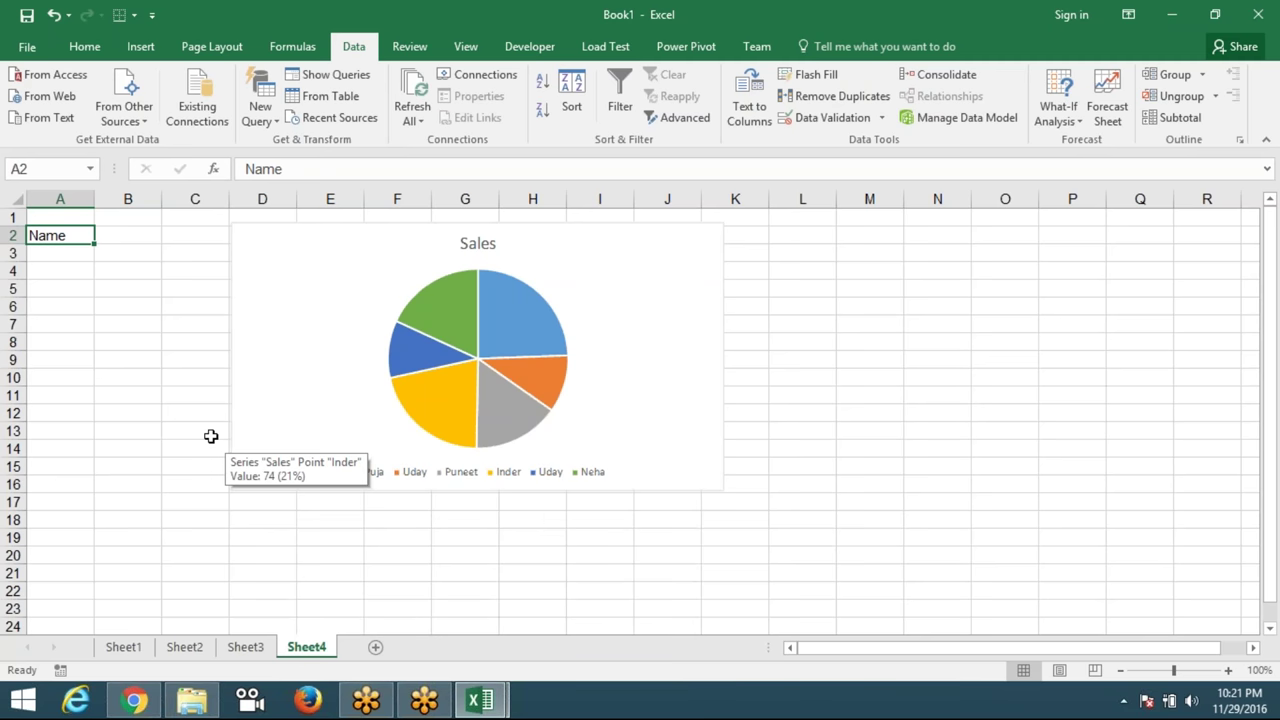
left_click(135, 356)
left_click(67, 238)
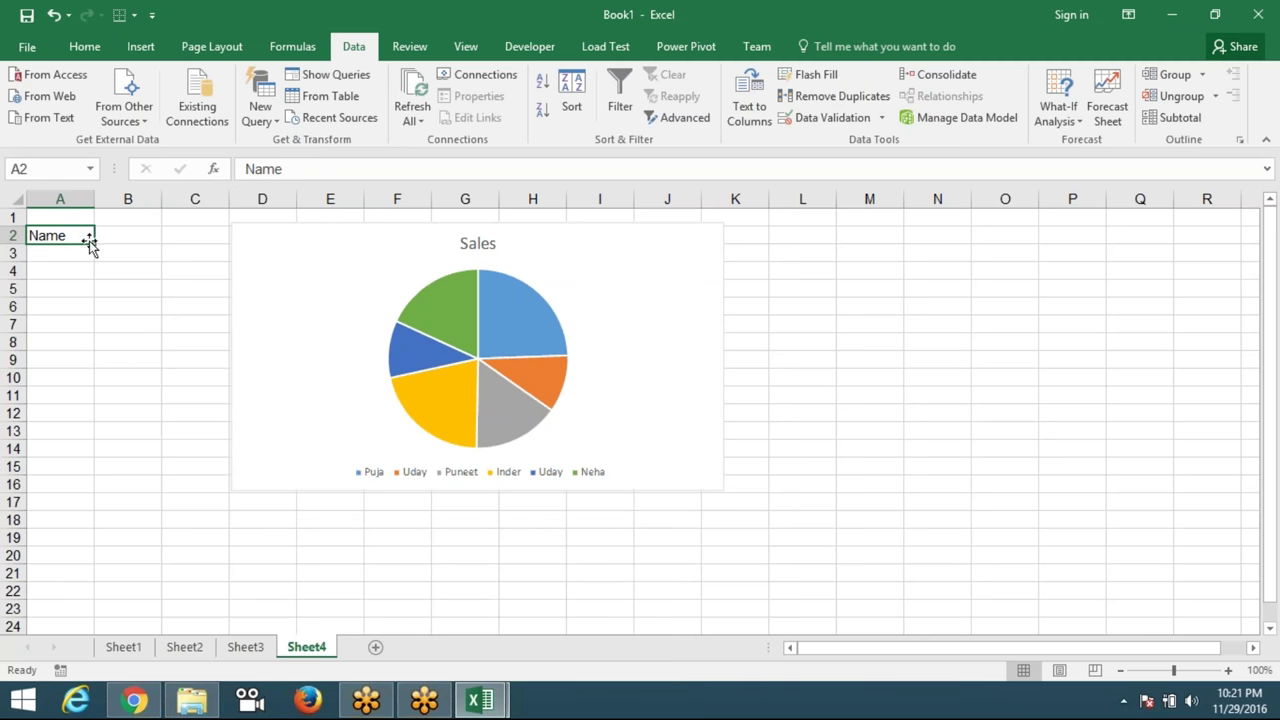
left_click(105, 237)
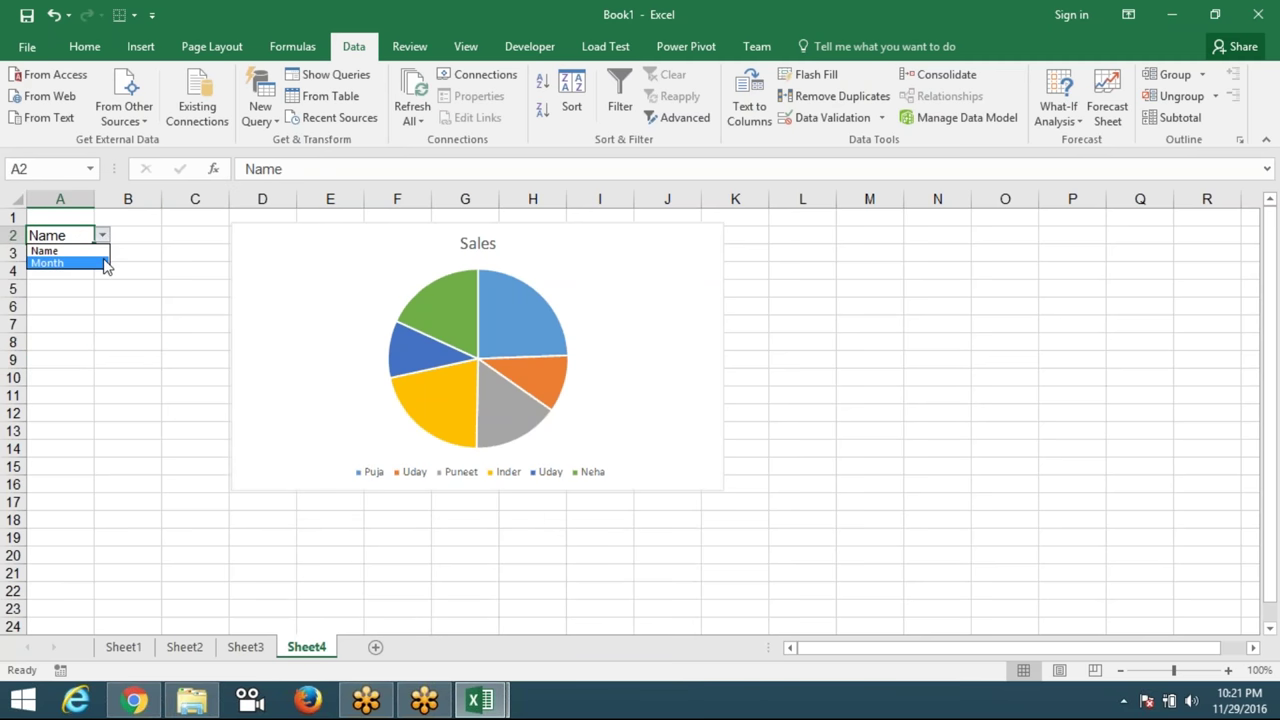
left_click(105, 262)
left_click(103, 237)
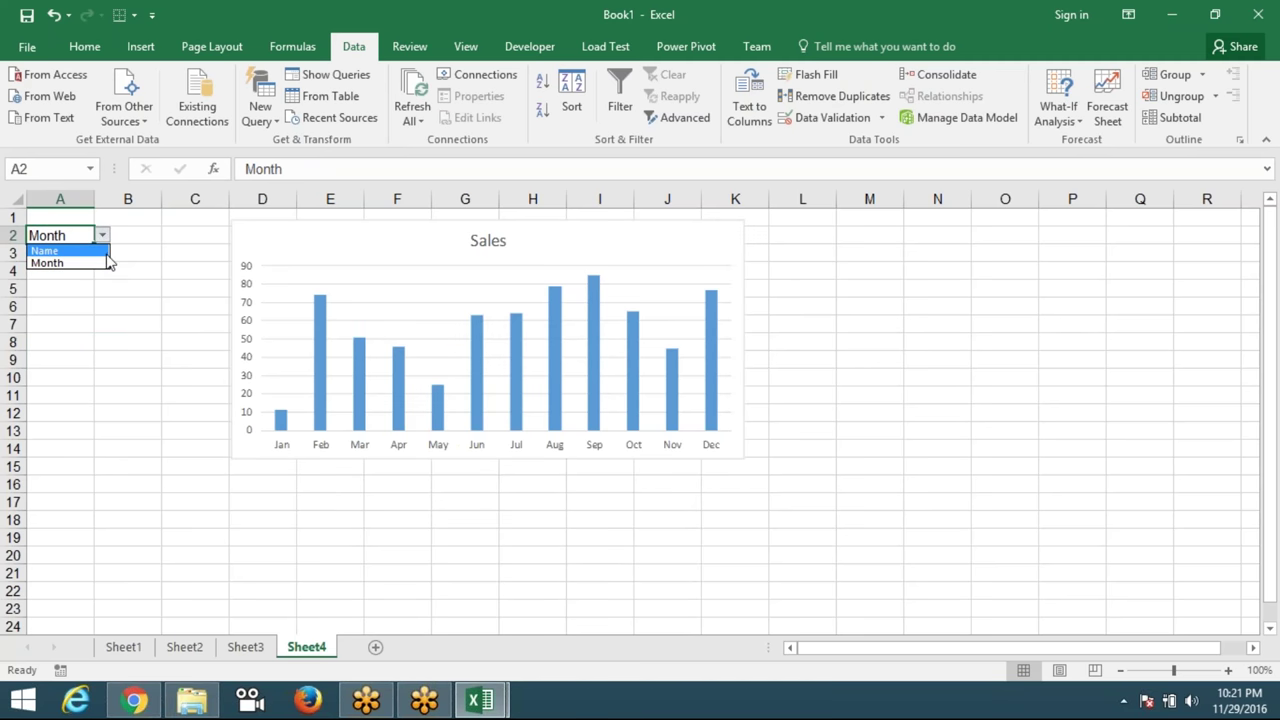
left_click(105, 250)
left_click(103, 237)
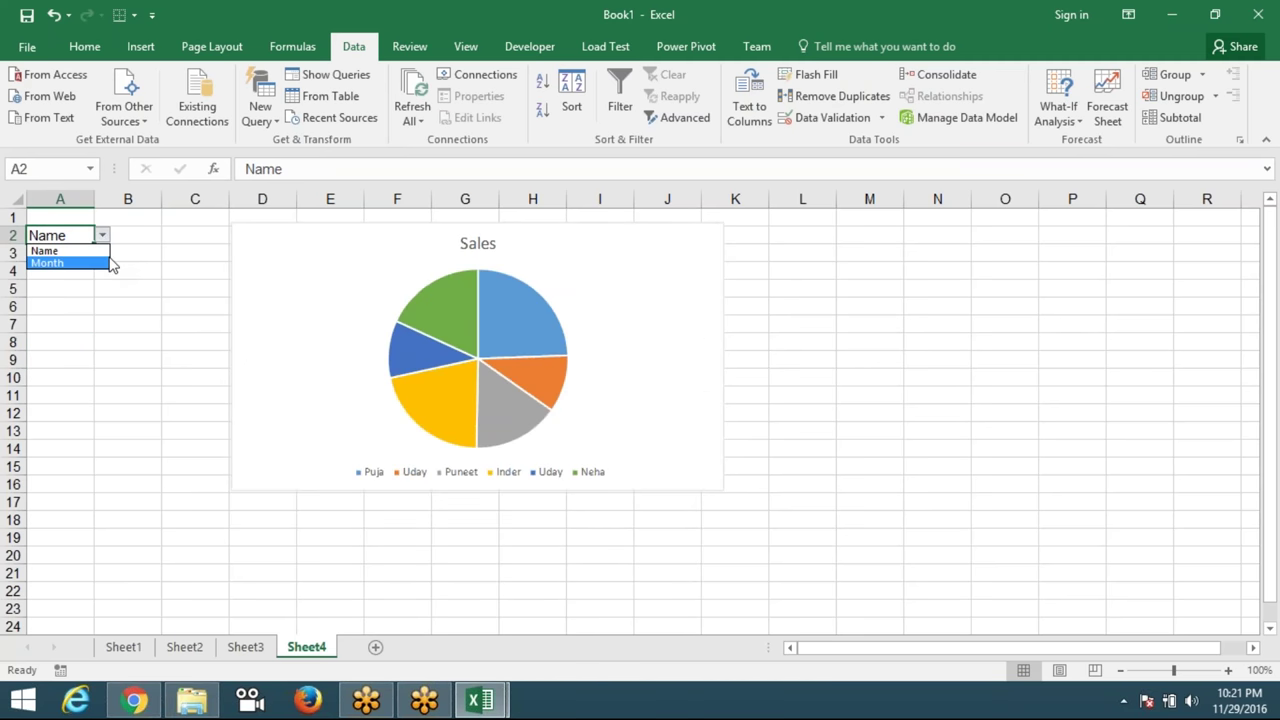
left_click(105, 262)
left_click(103, 237)
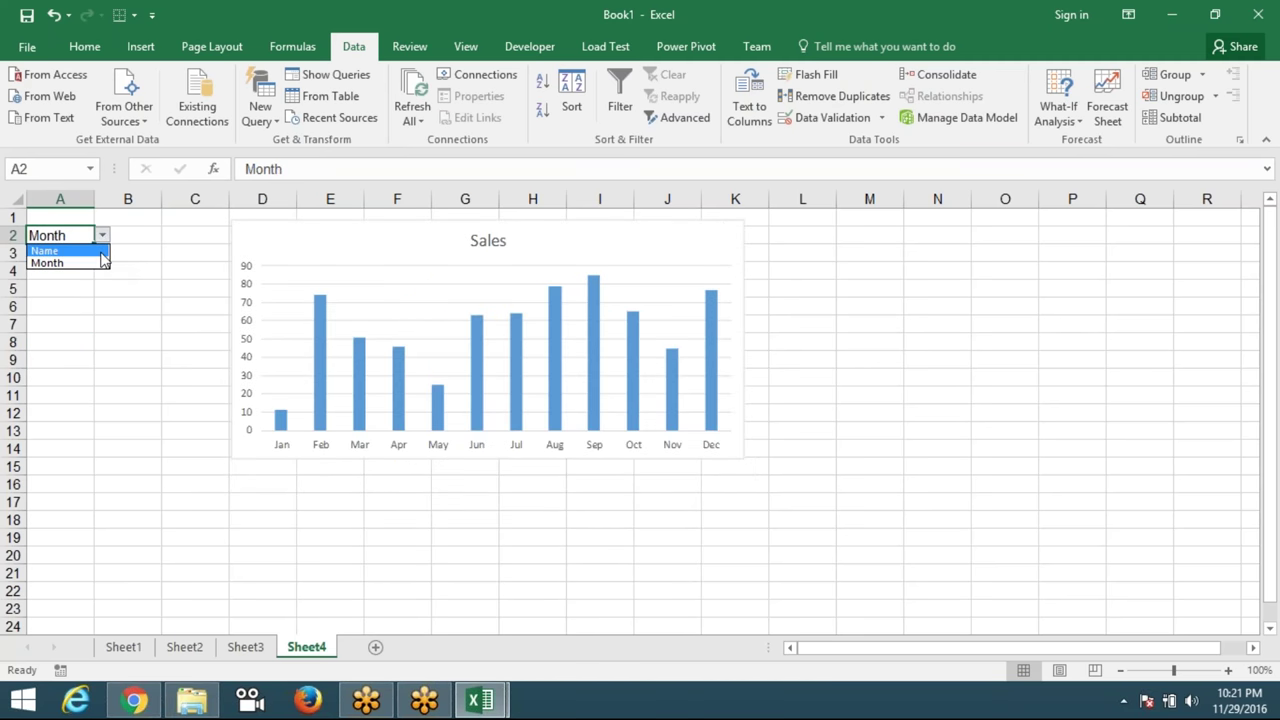
left_click(105, 250)
left_click(103, 237)
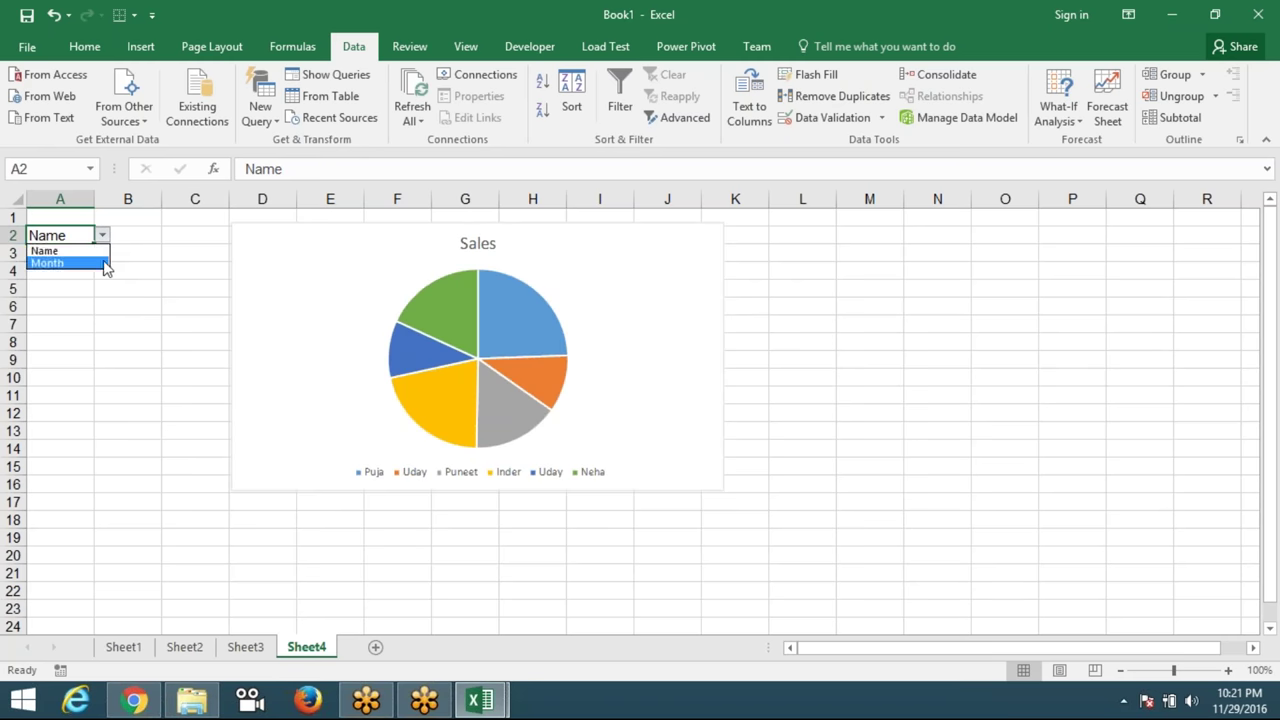
left_click(105, 262)
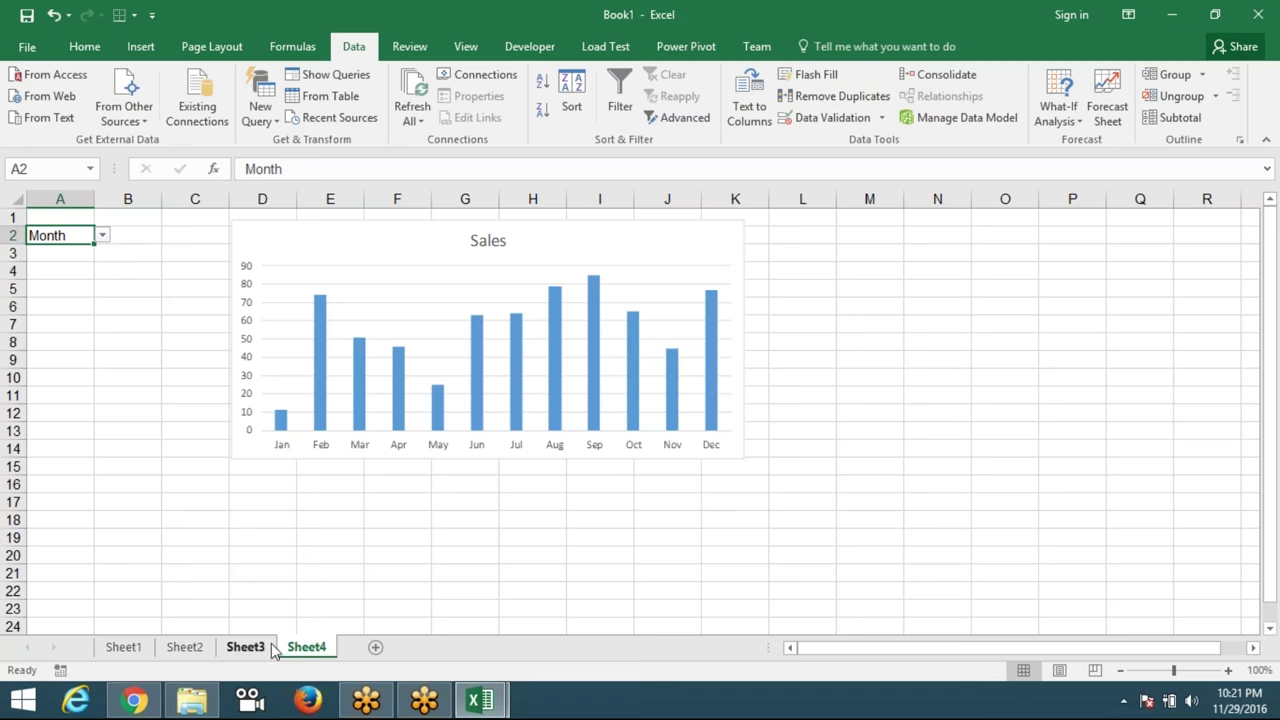
left_click(245, 647)
scroll(100, 451, "up", 2)
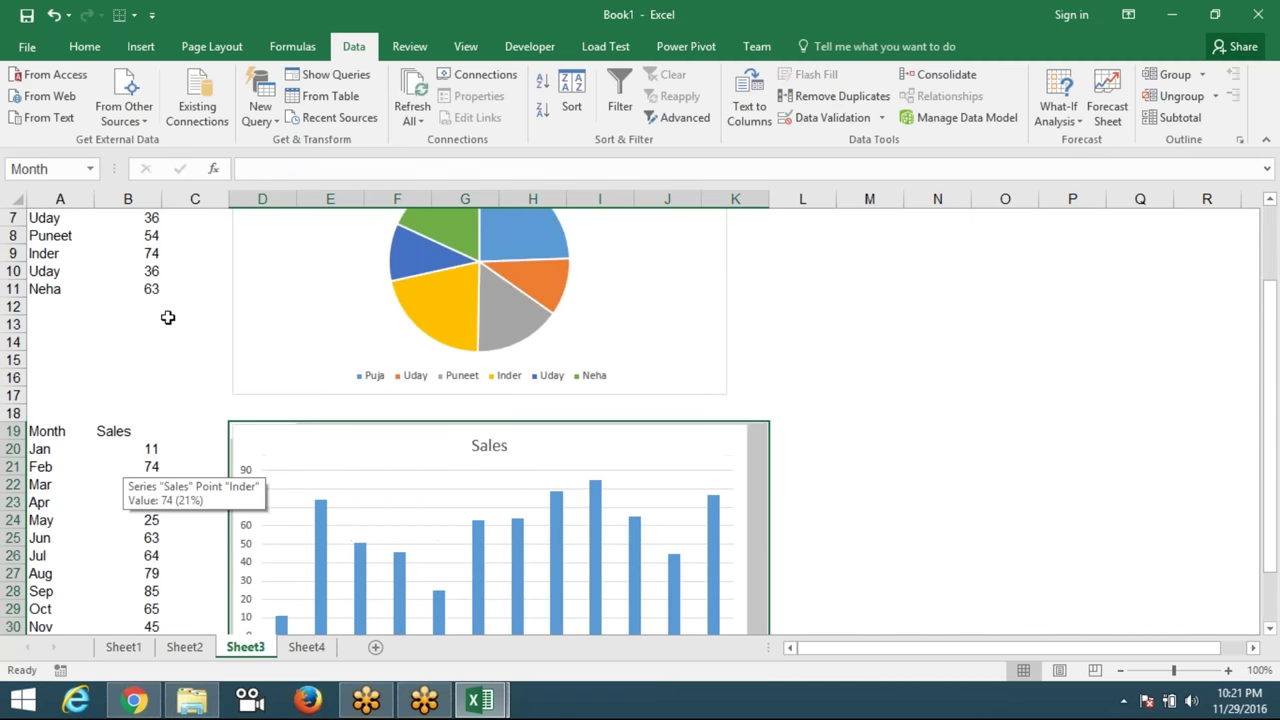
scroll(166, 317, "up", 2)
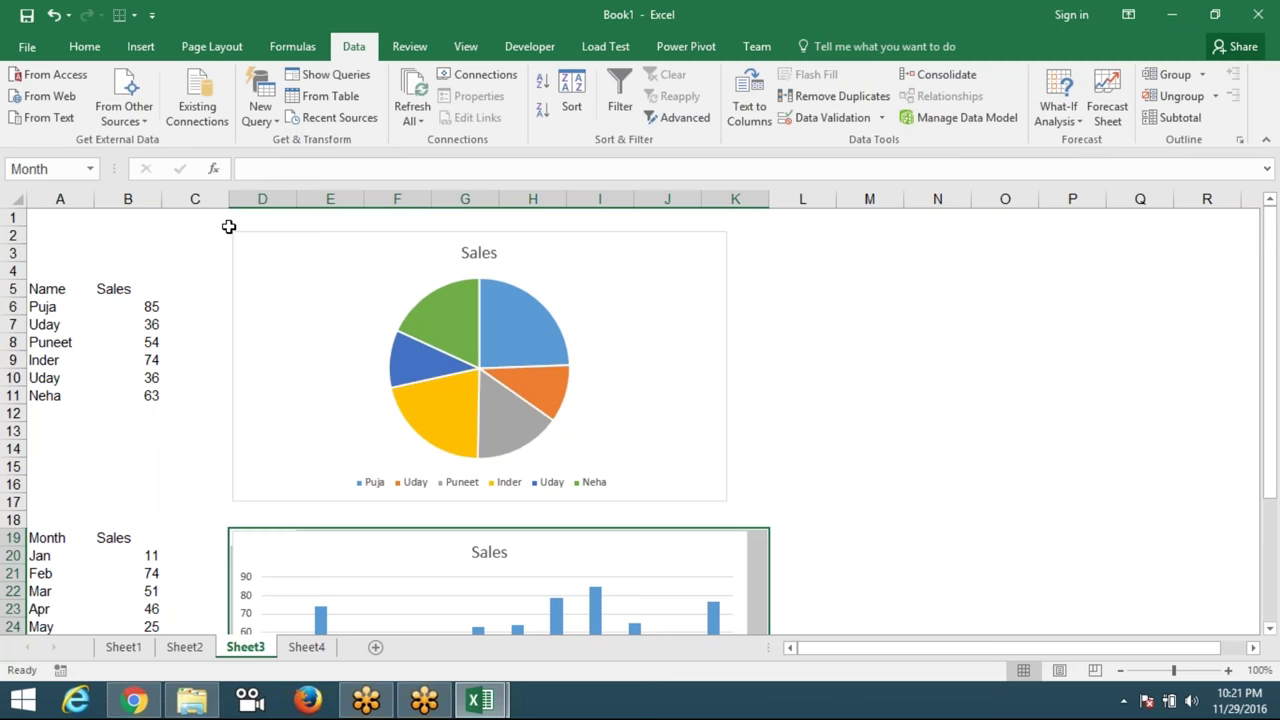
left_click(182, 646)
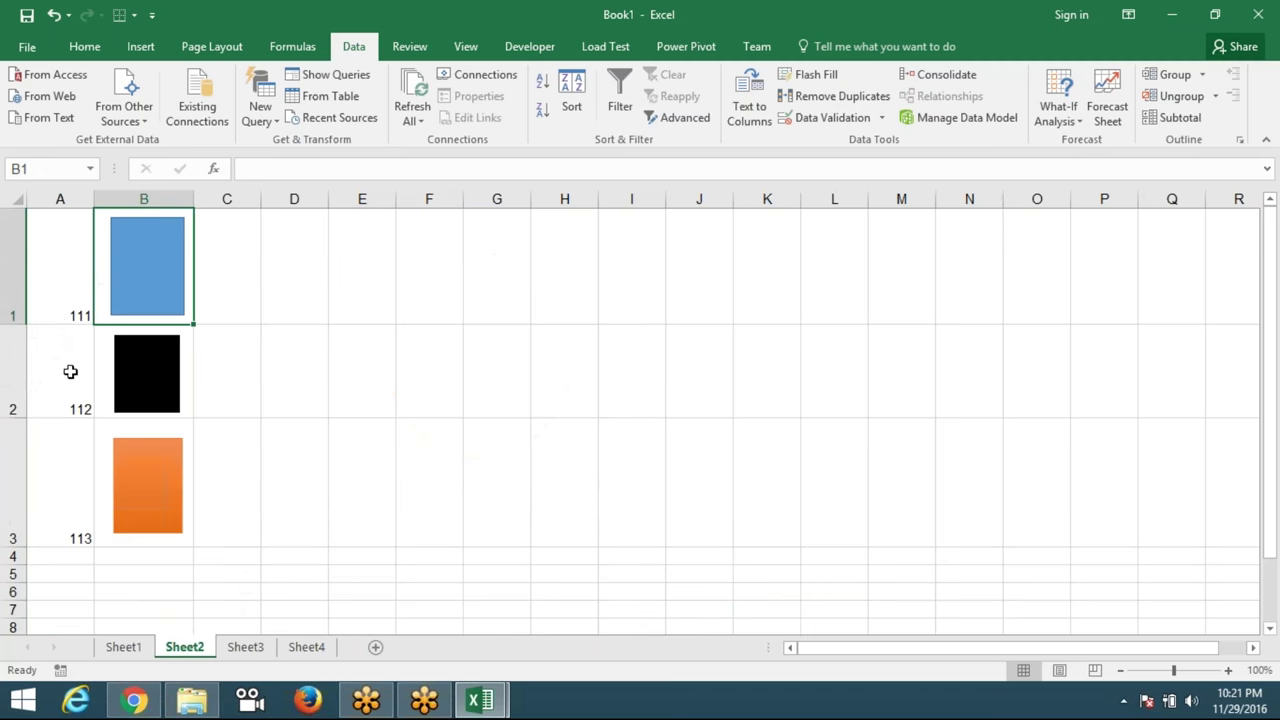
left_click(306, 647)
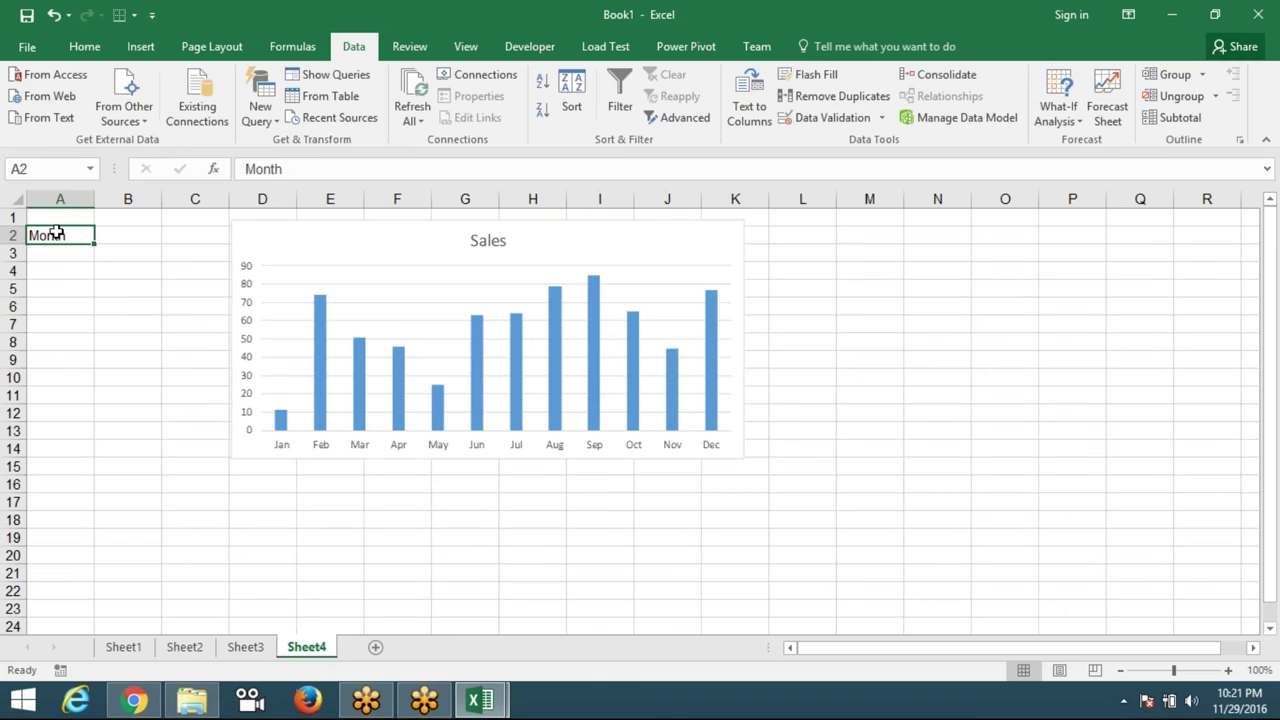
left_click(102, 235)
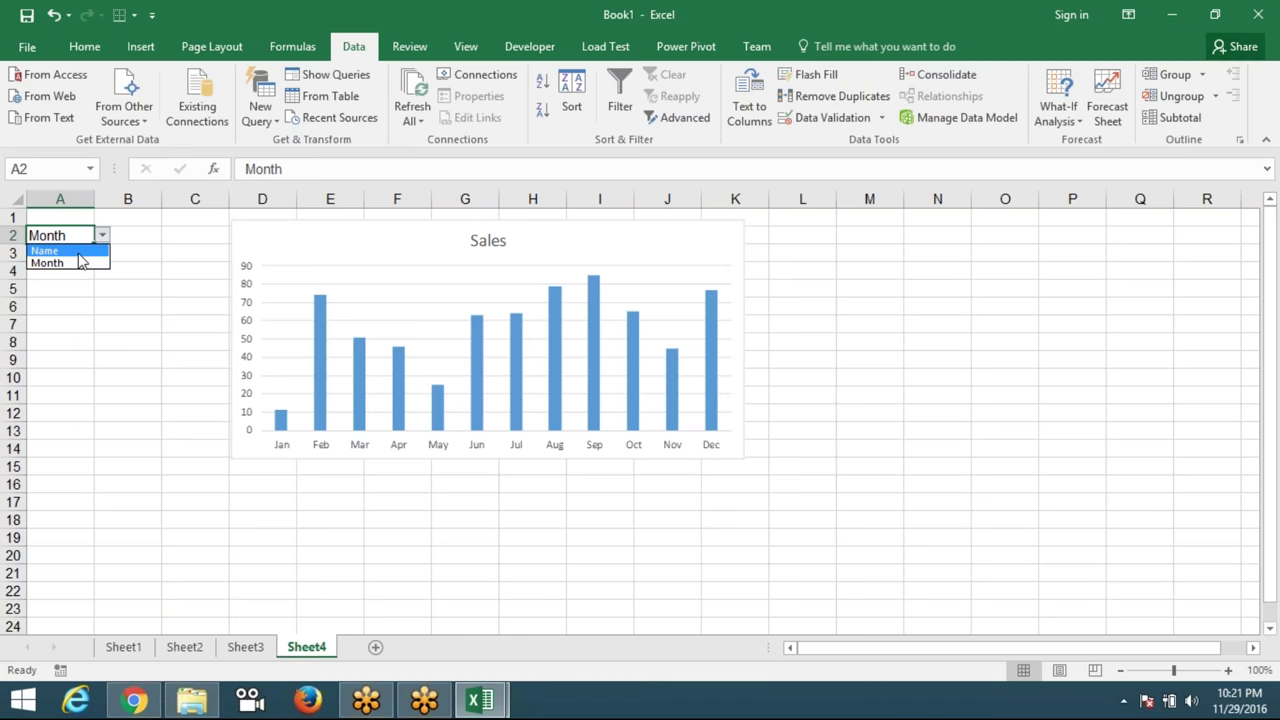
left_click(81, 326)
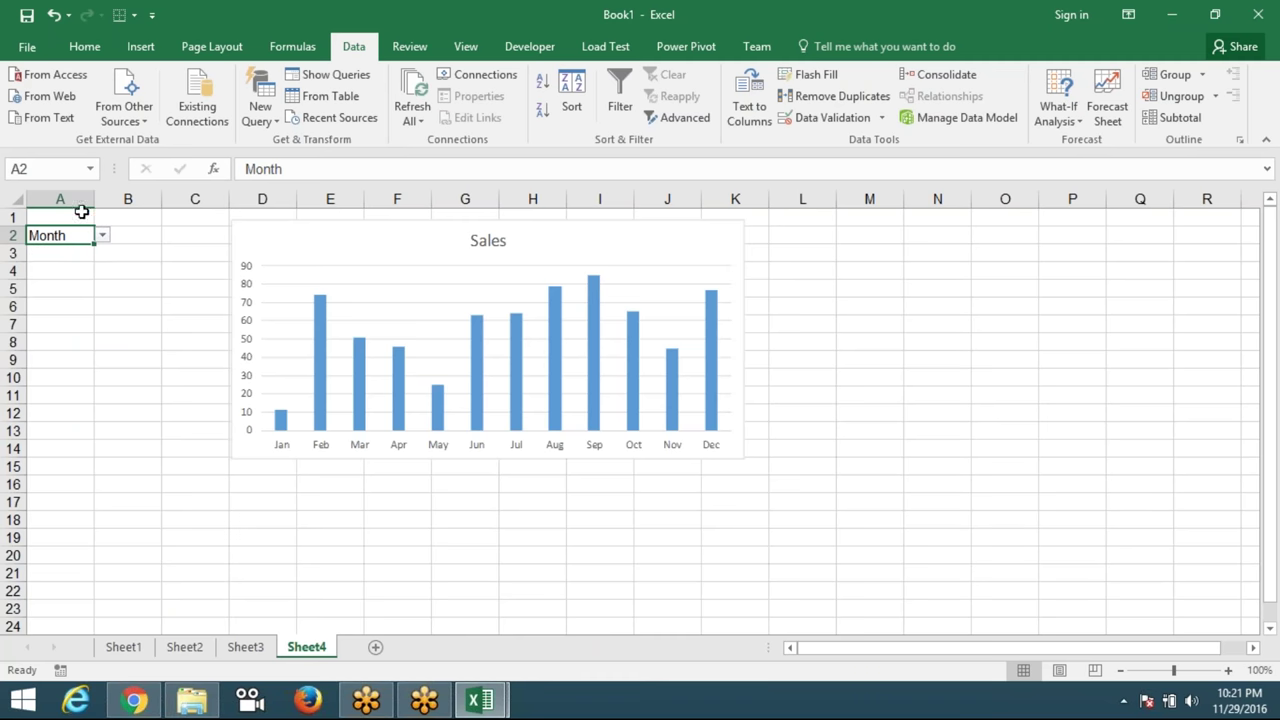
left_click(257, 220)
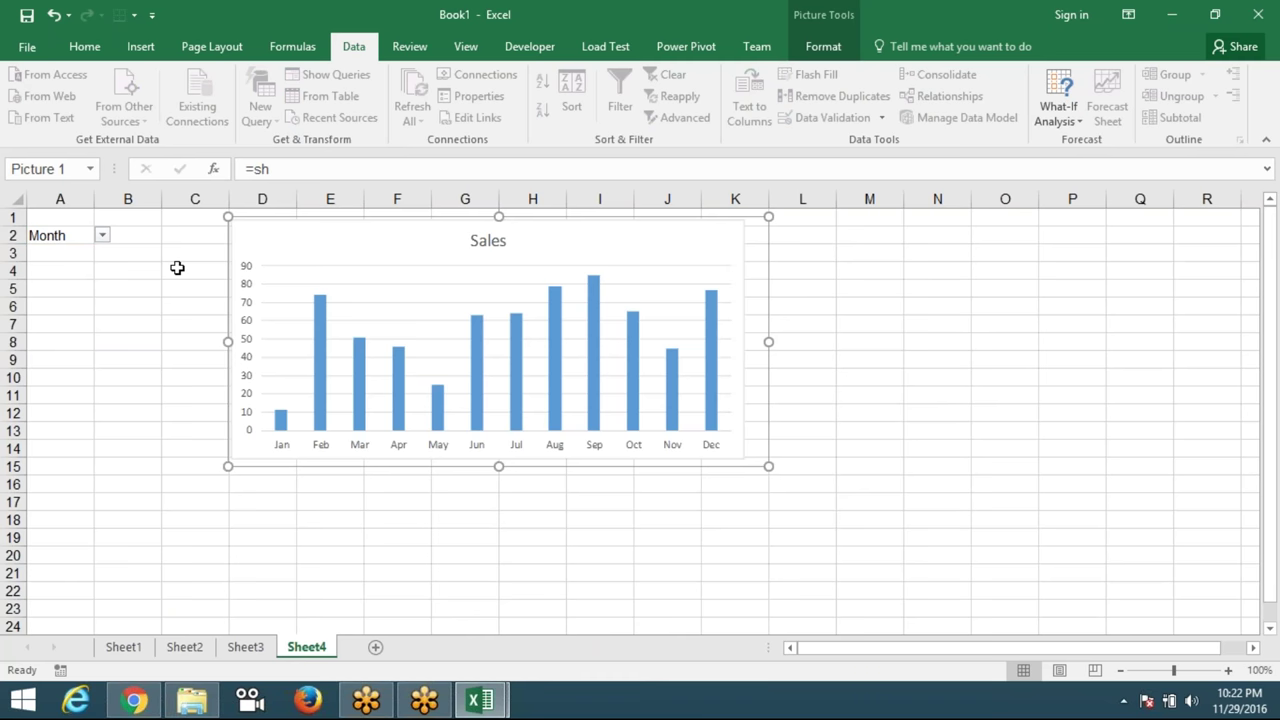
left_click(152, 396)
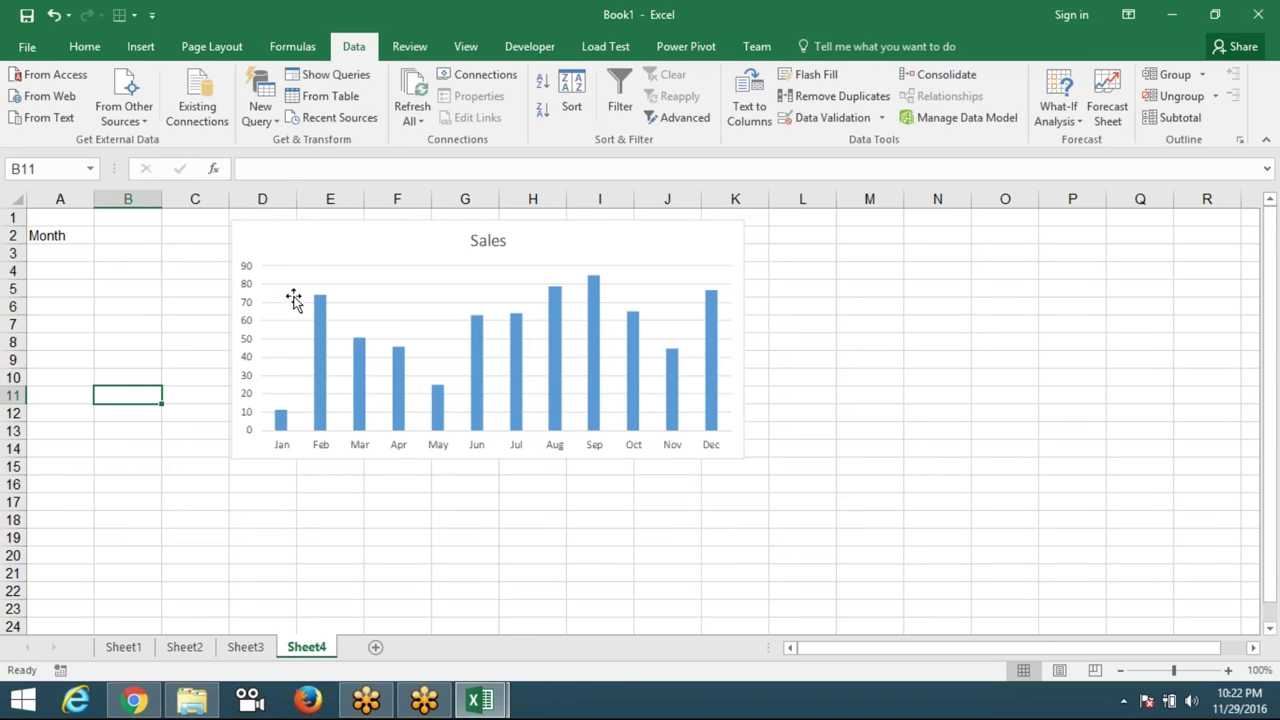
left_click(254, 243)
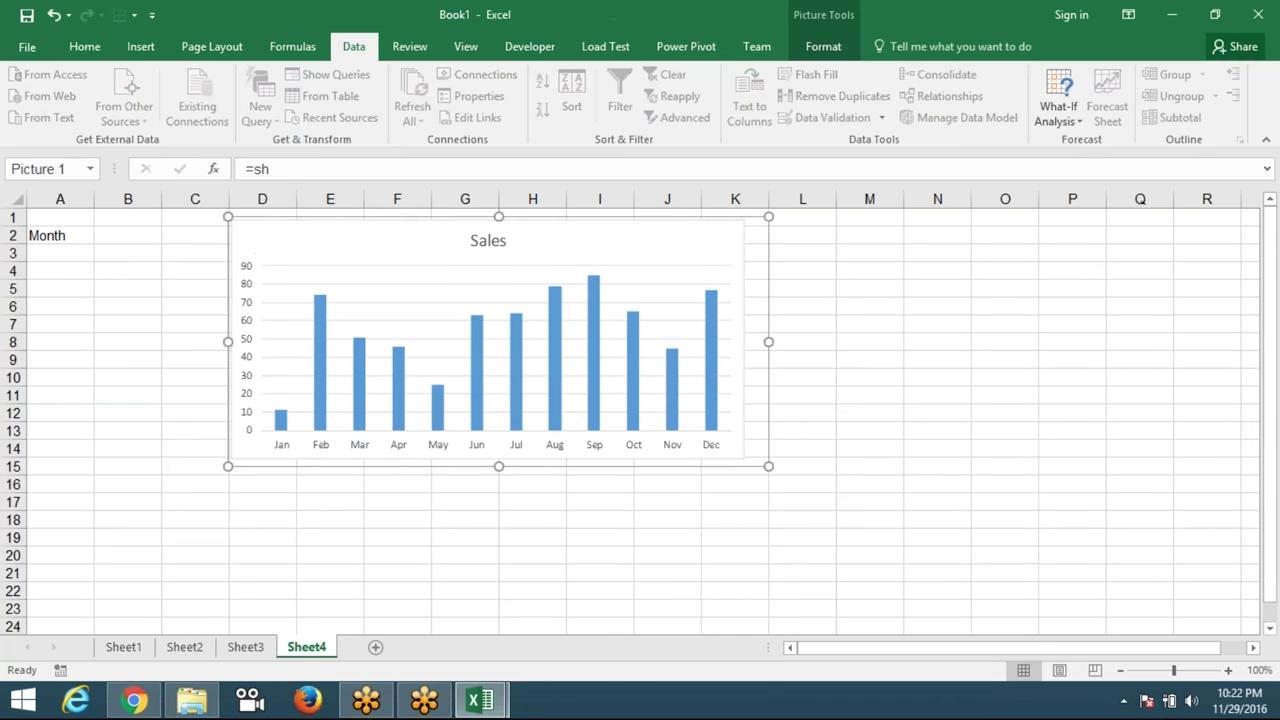
double_click(258, 170)
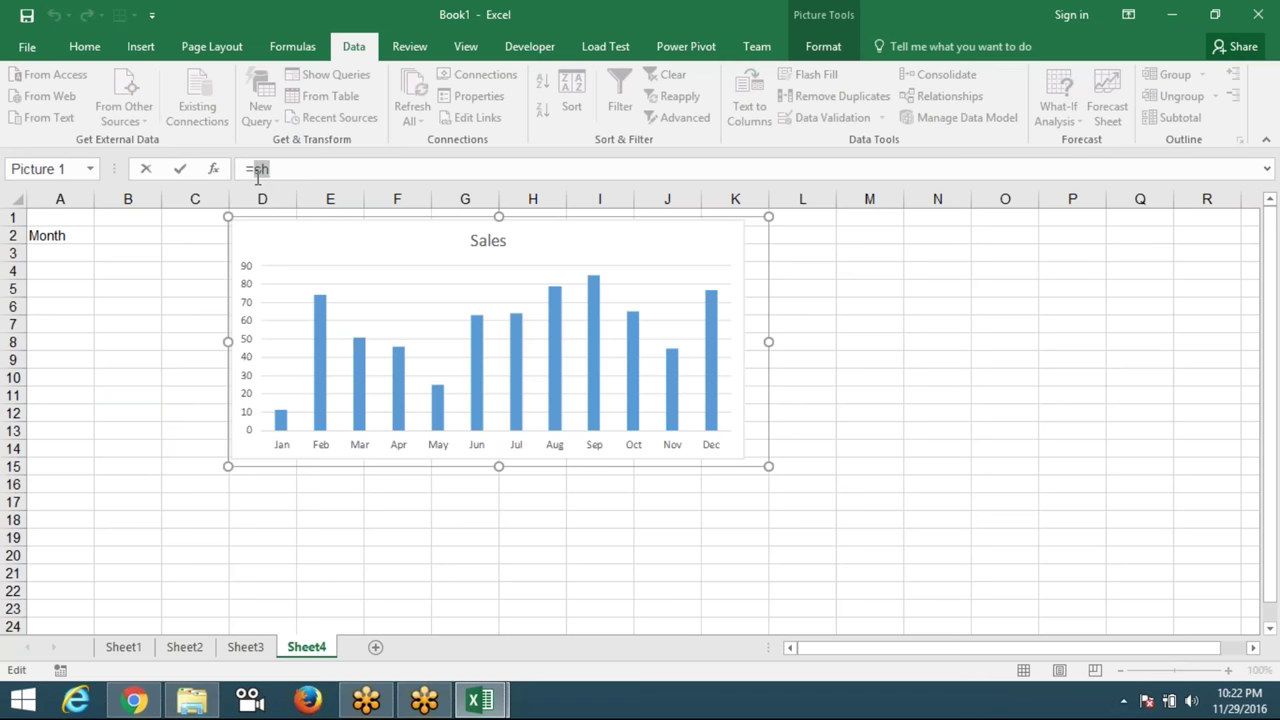
type("'")
key("Return")
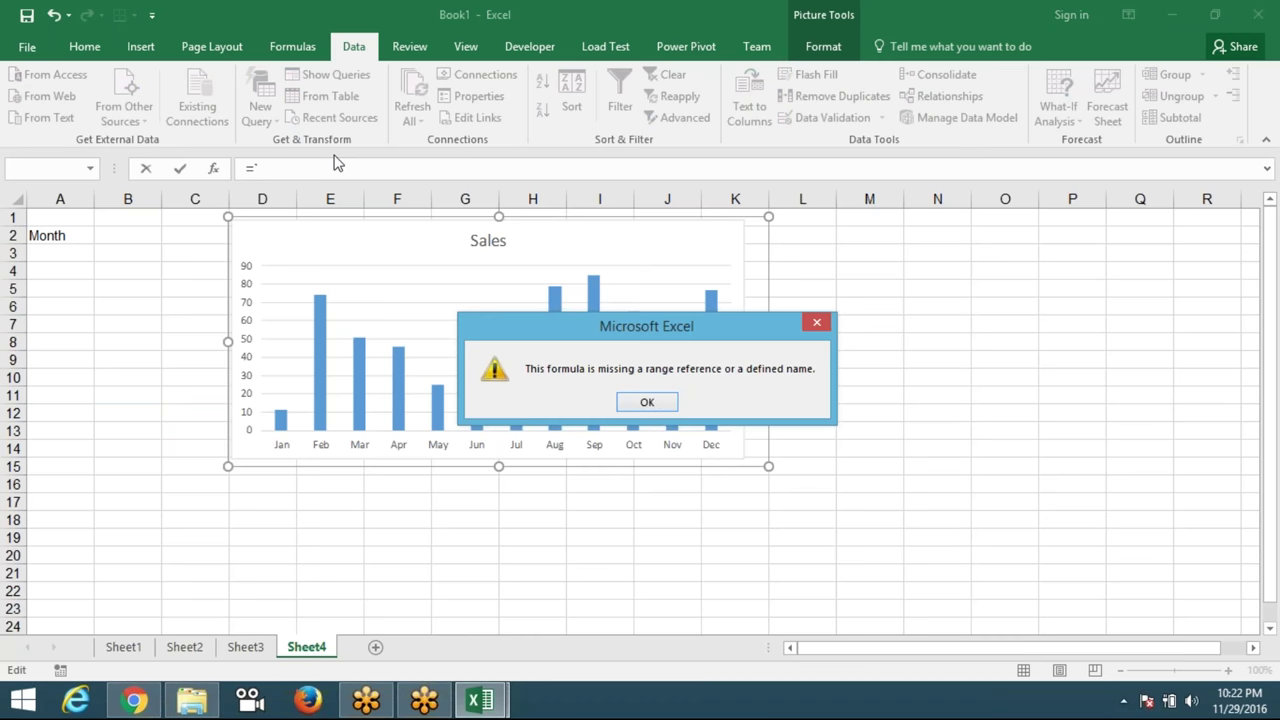
key("Return")
key("Escape")
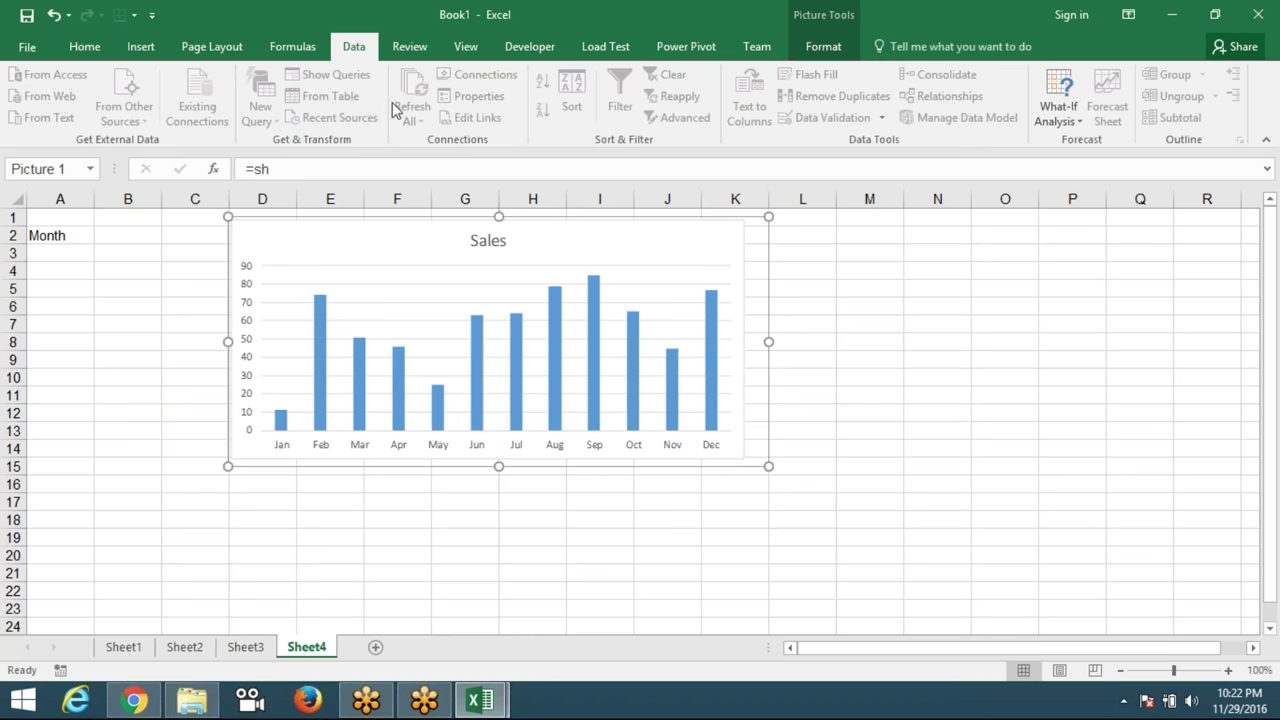
left_click(150, 322)
left_click(292, 46)
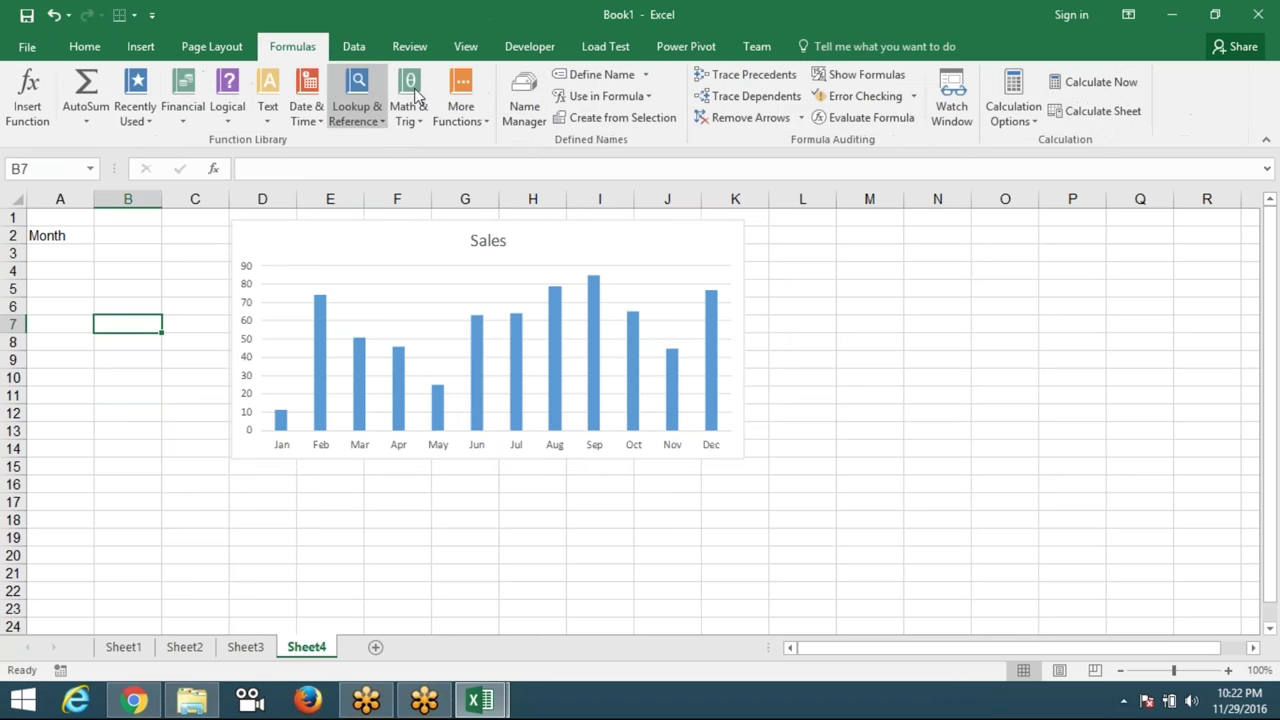
Open the Name Manager and select sh to view its =INDIRECT(Sheet4!$A$2) reference.
left_click(535, 125)
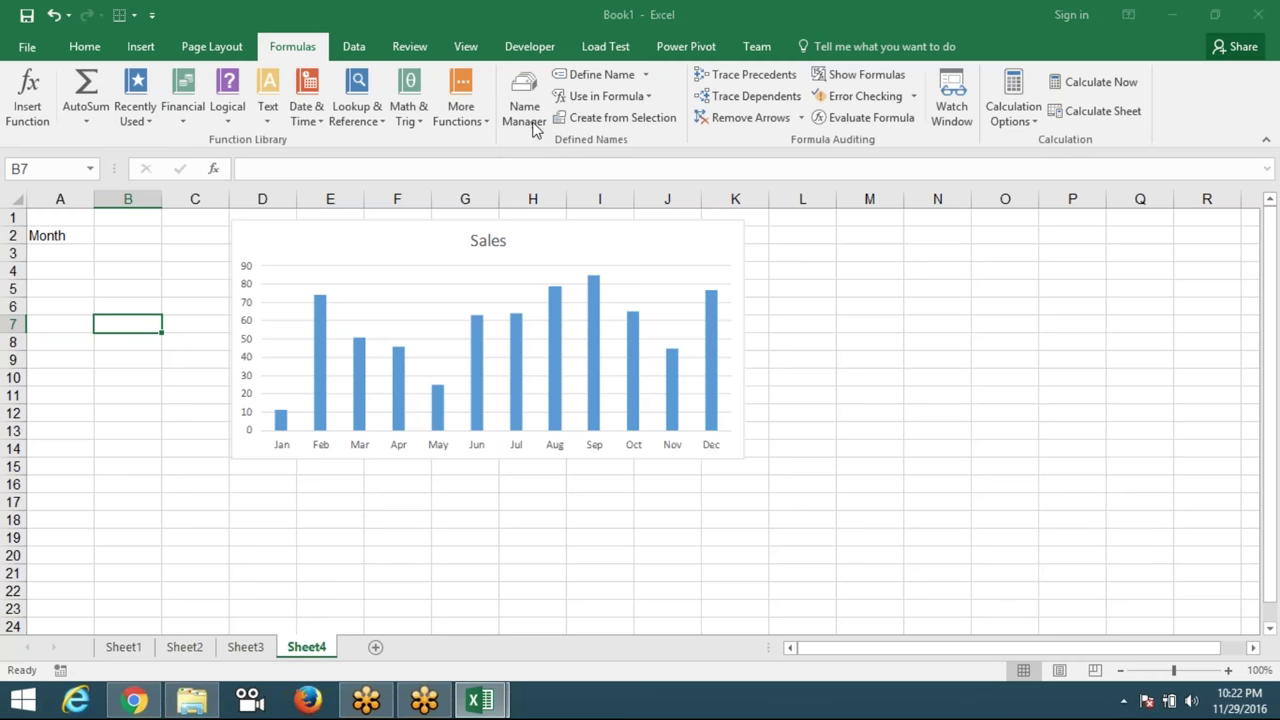
left_click(465, 321)
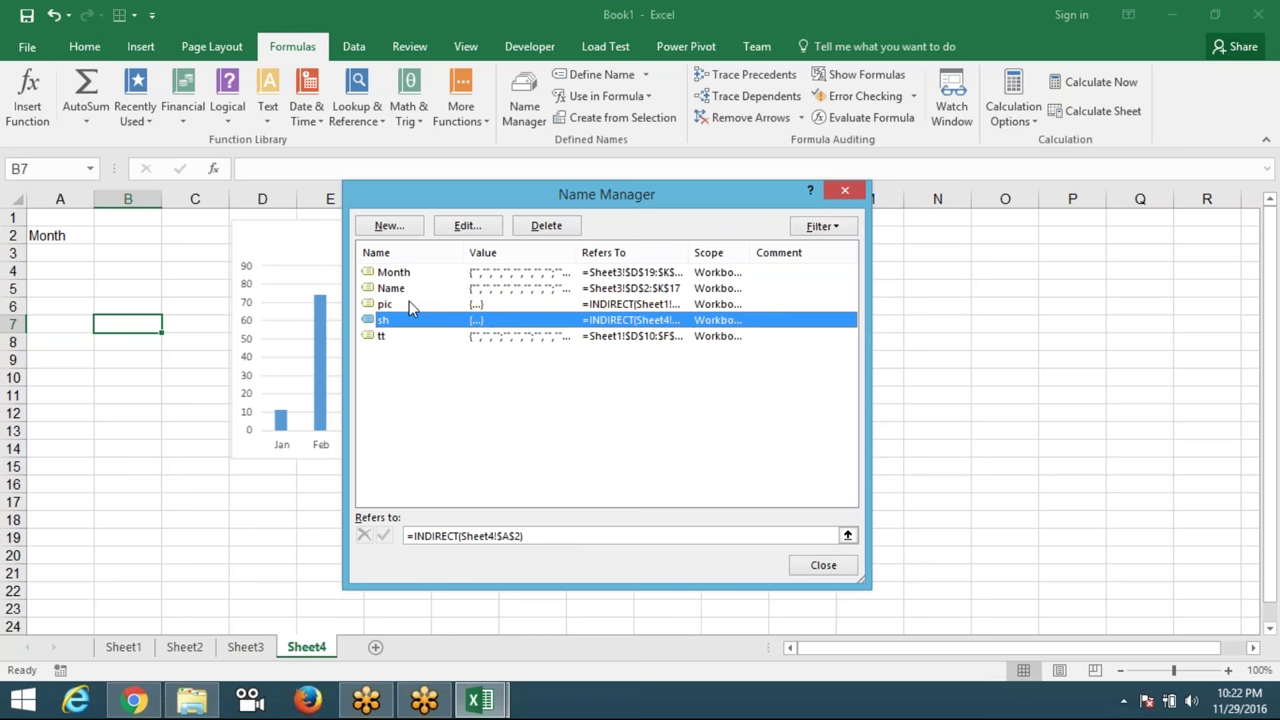
Close the Name Manager and go to Sheet1, briefly visiting the workbook info view.
key("Escape")
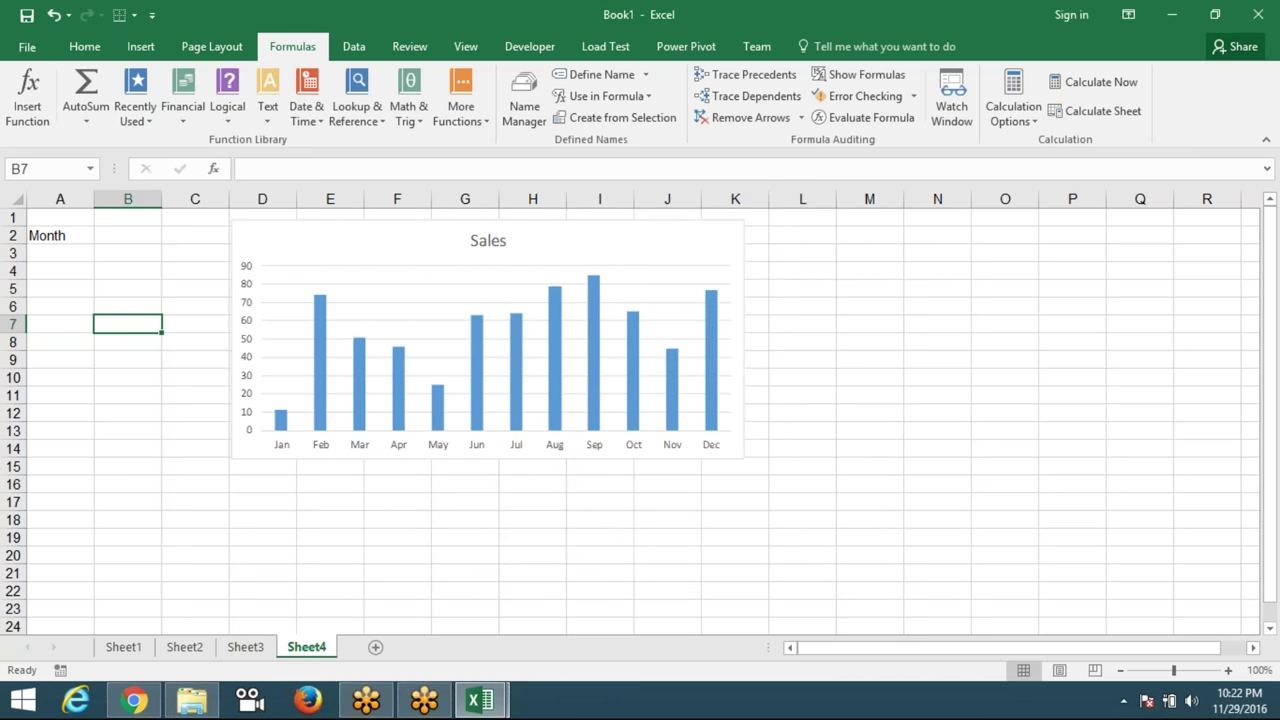
left_click(262, 484)
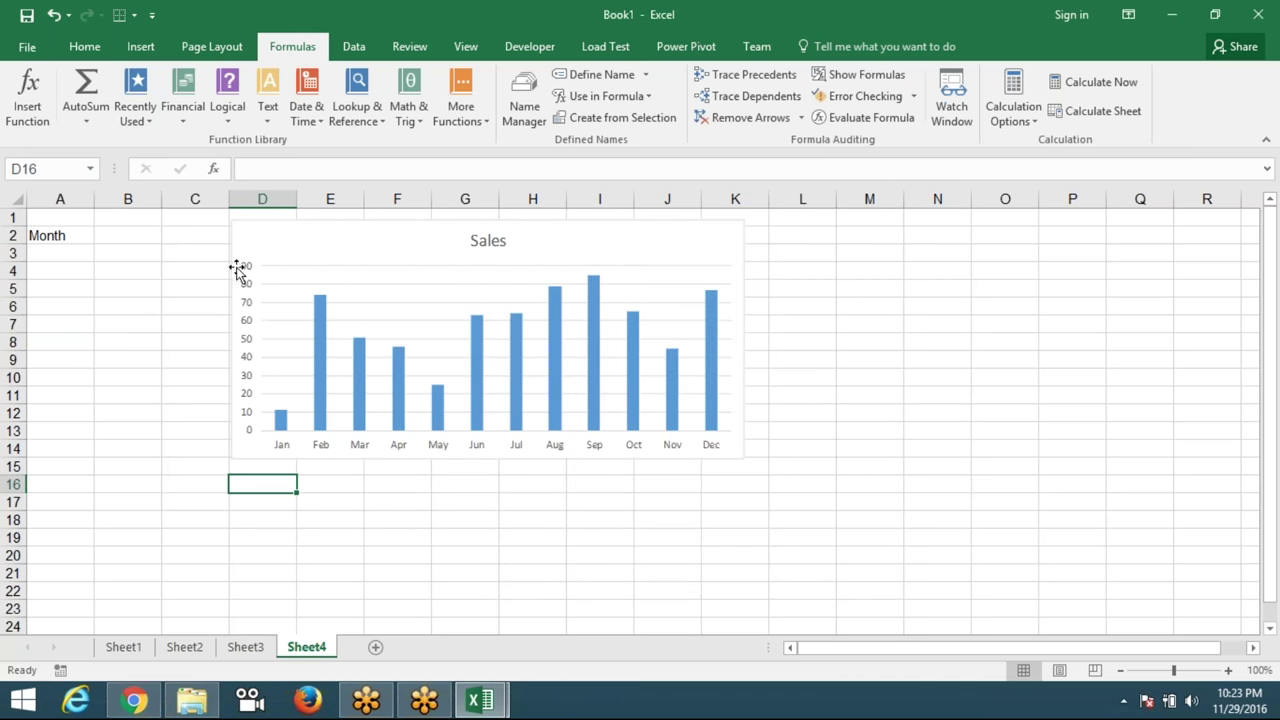
left_click(120, 651)
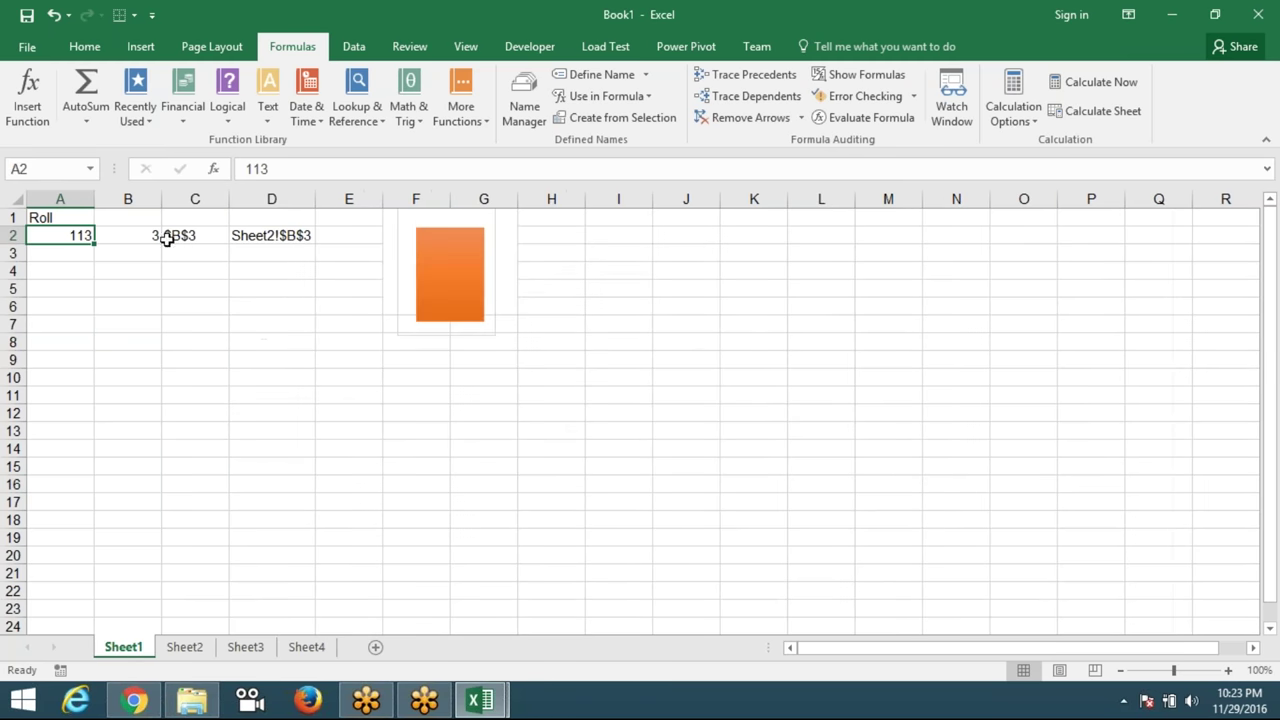
left_click(72, 50)
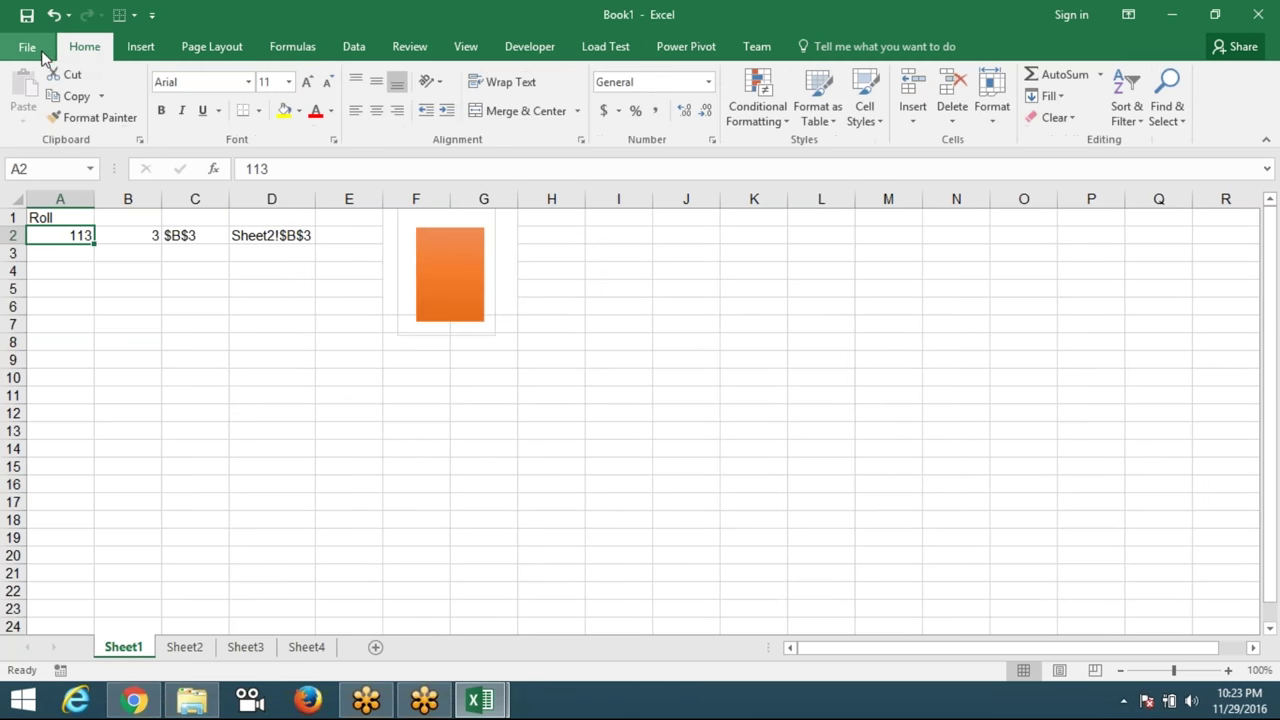
left_click(40, 52)
left_click(42, 40)
Check Sheet1's =ADDRESS(B2,2) formula in C2, then return to Sheet4's Sales chart.
left_click(152, 323)
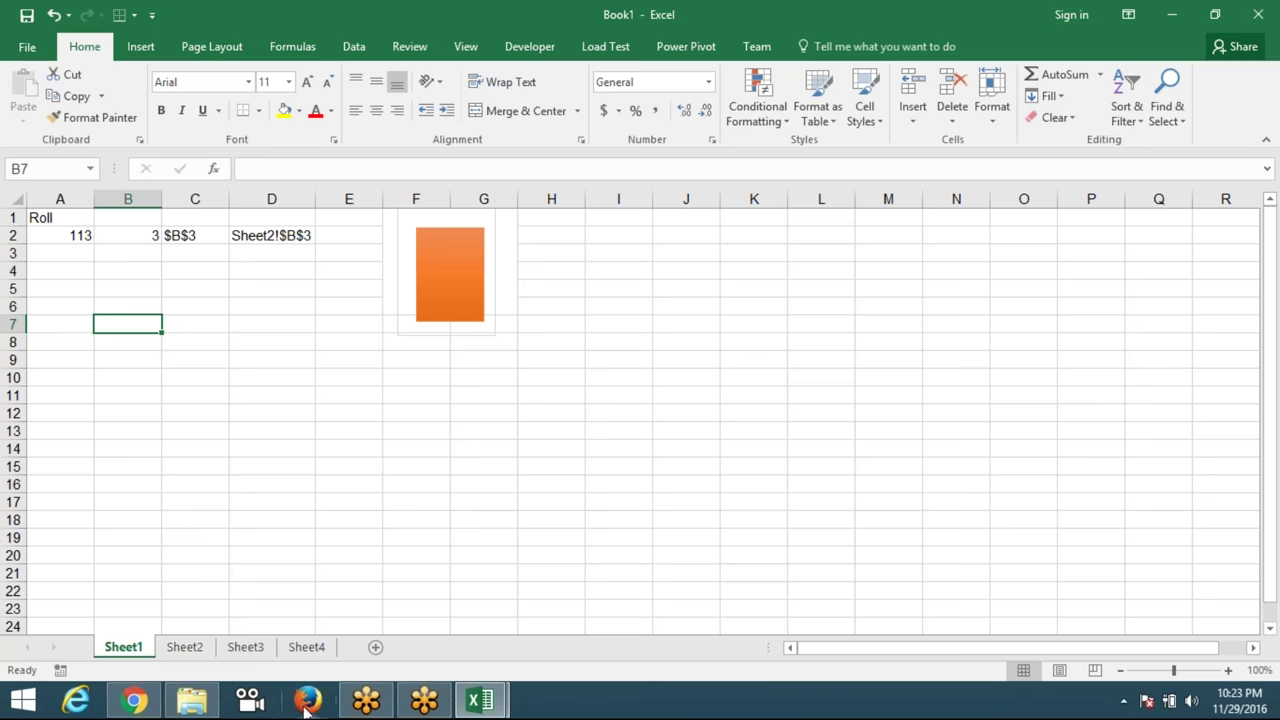
left_click(208, 237)
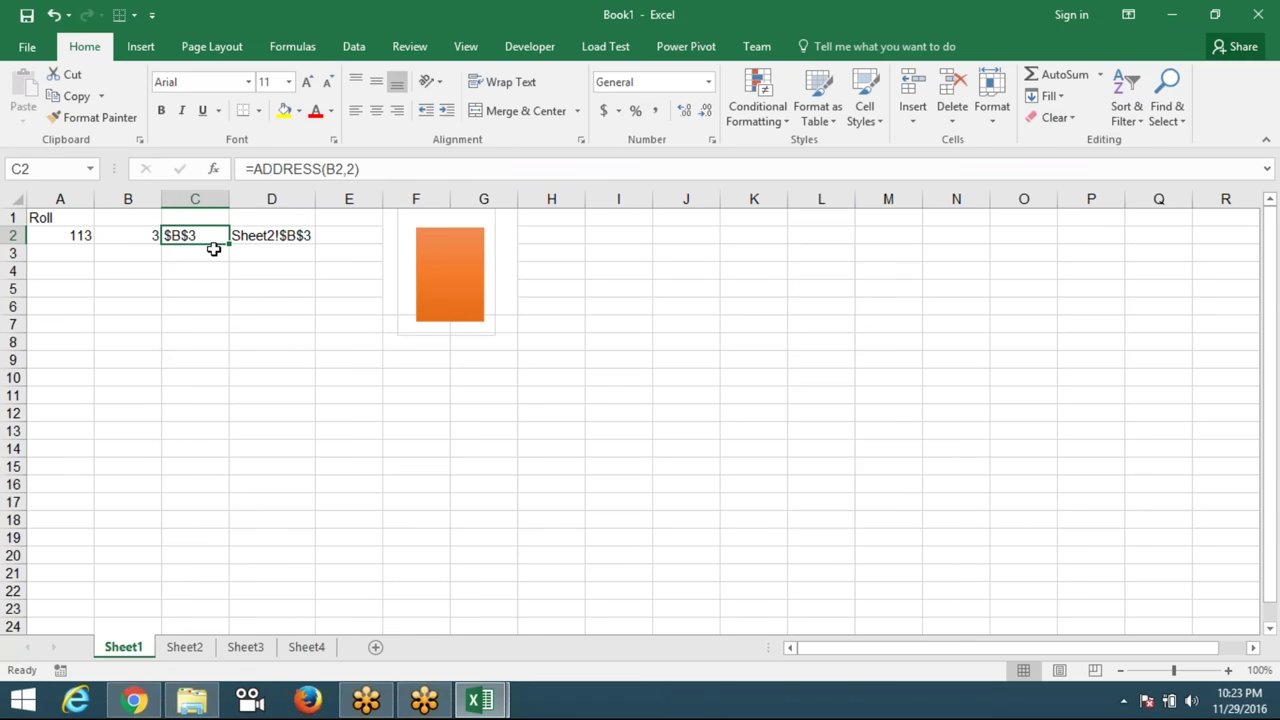
left_click(322, 648)
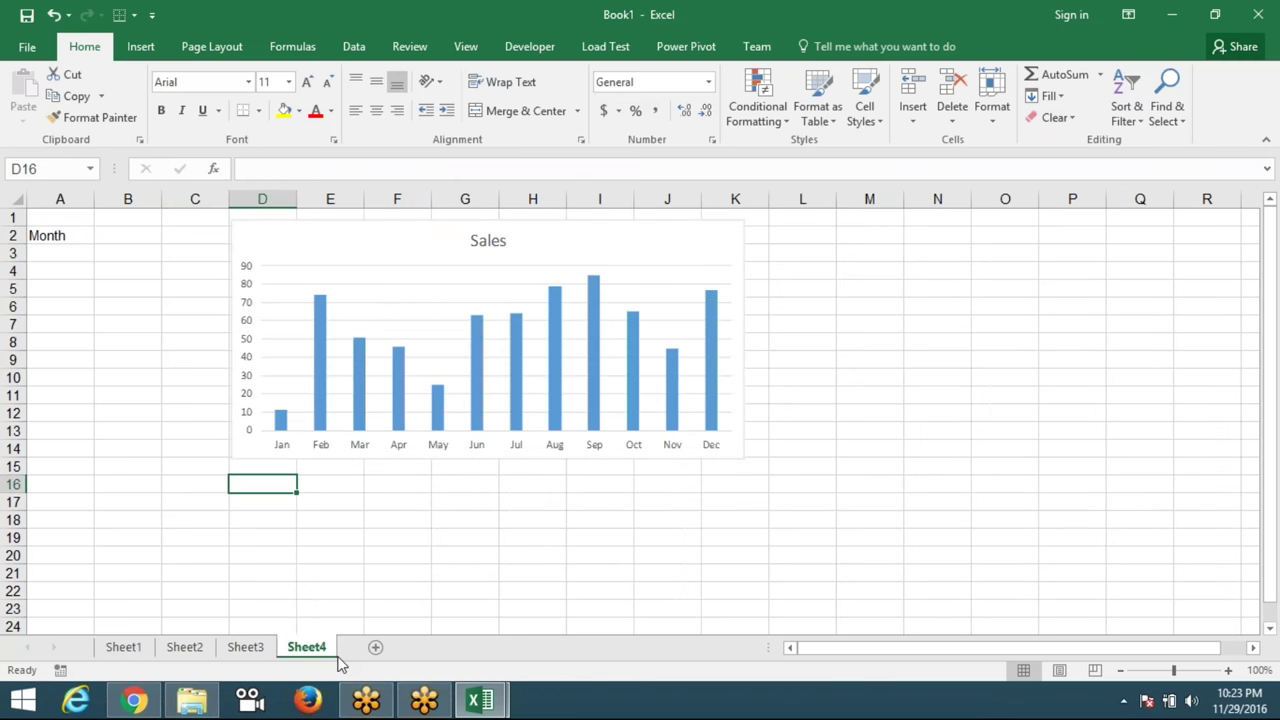
Review Sheet3's Sales pie and column charts, then move to Sheet2's coloured rectangles.
left_click(255, 648)
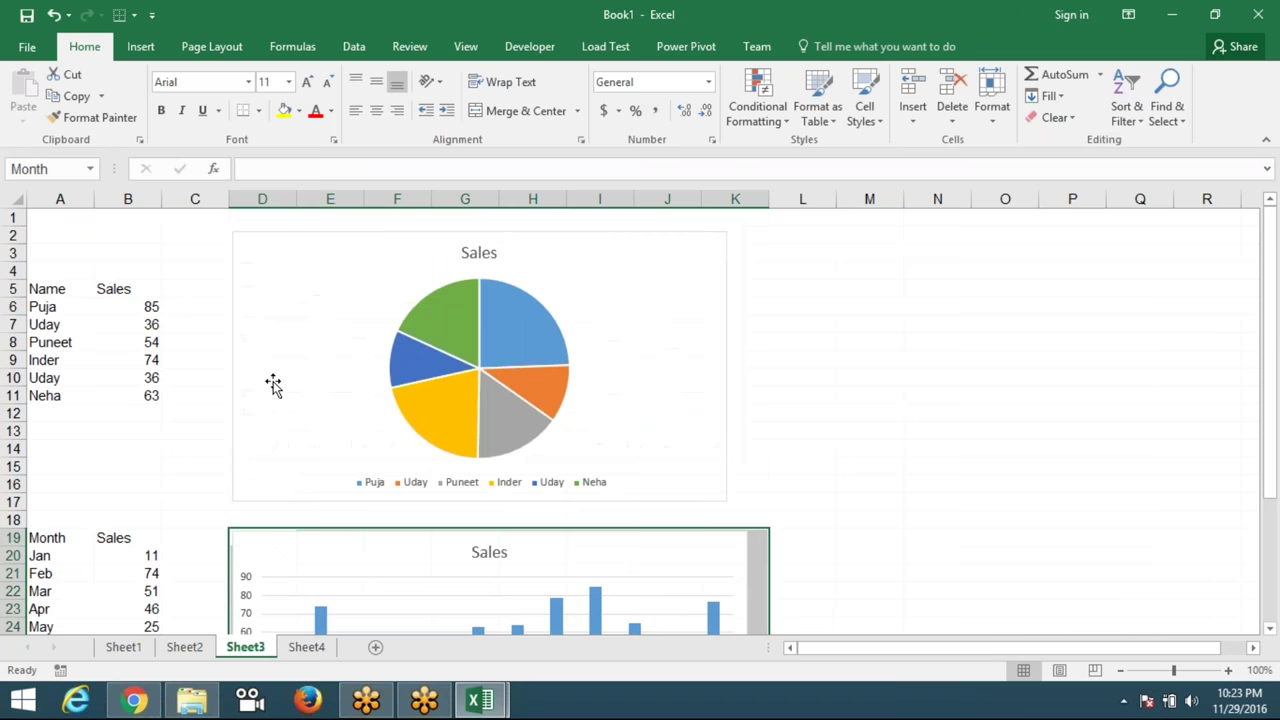
left_click(273, 385)
scroll(286, 490, "down", 2)
left_click(283, 462)
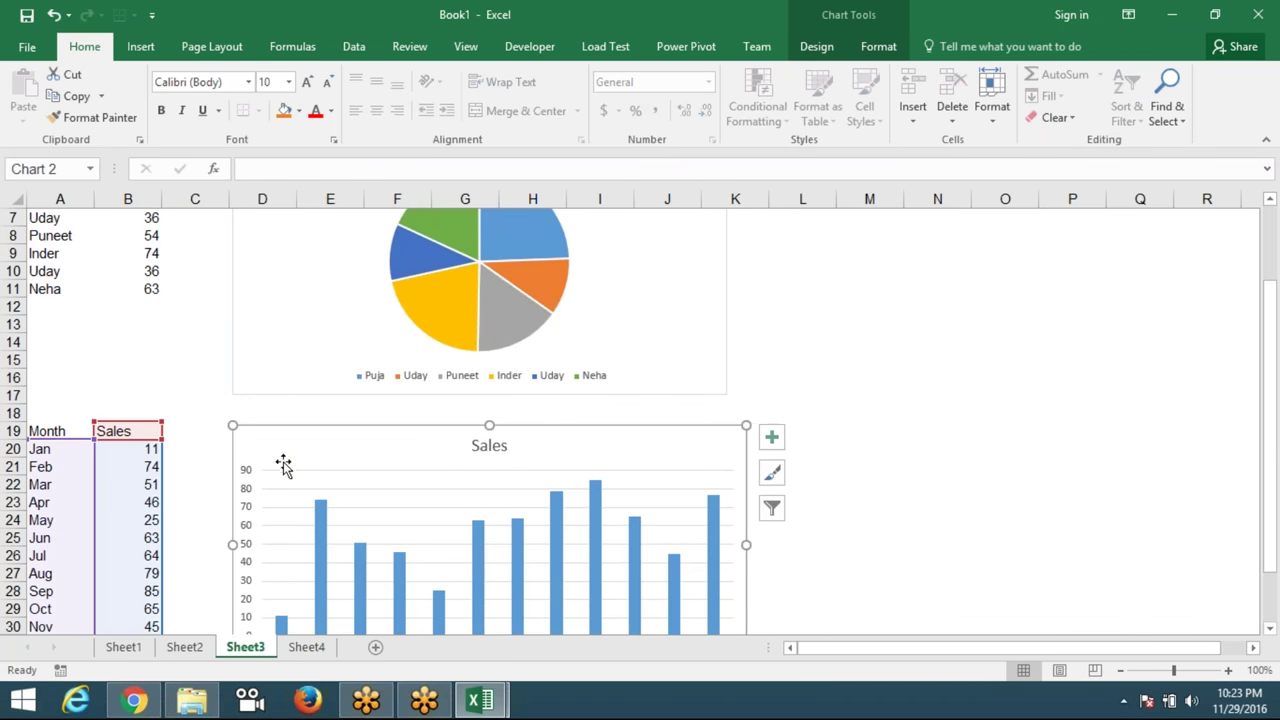
scroll(284, 467, "down", 2)
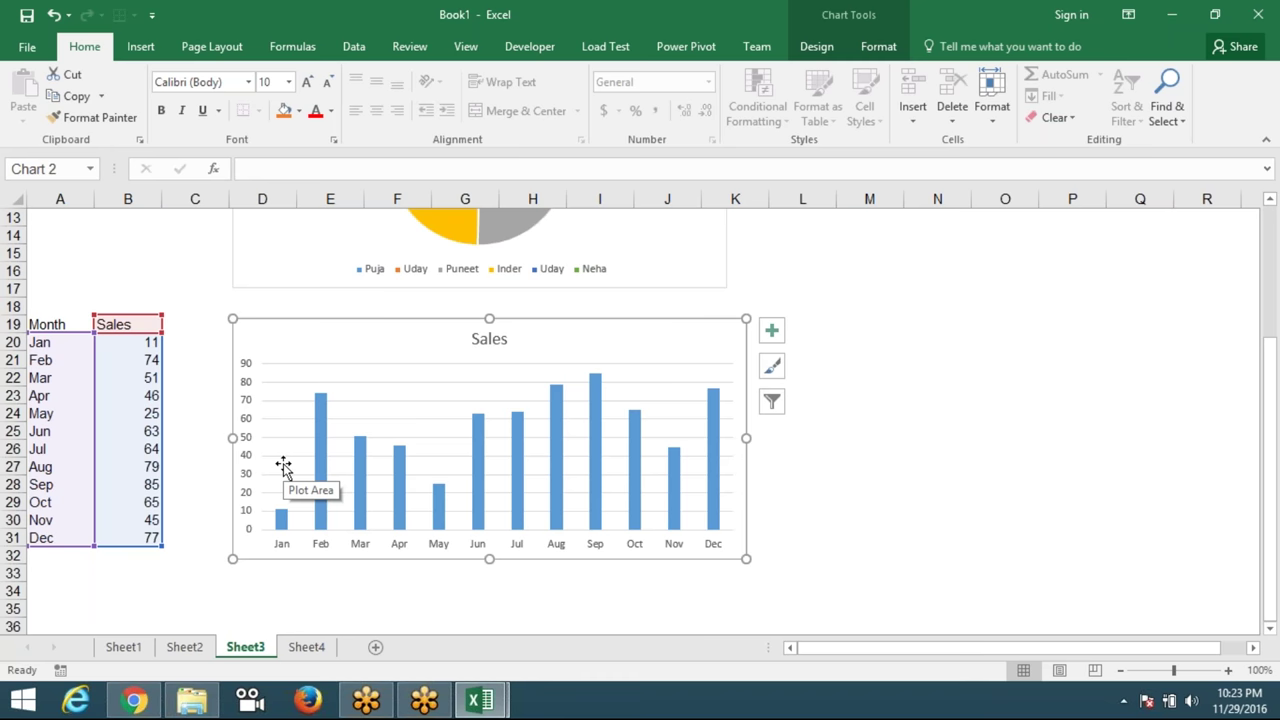
left_click(198, 652)
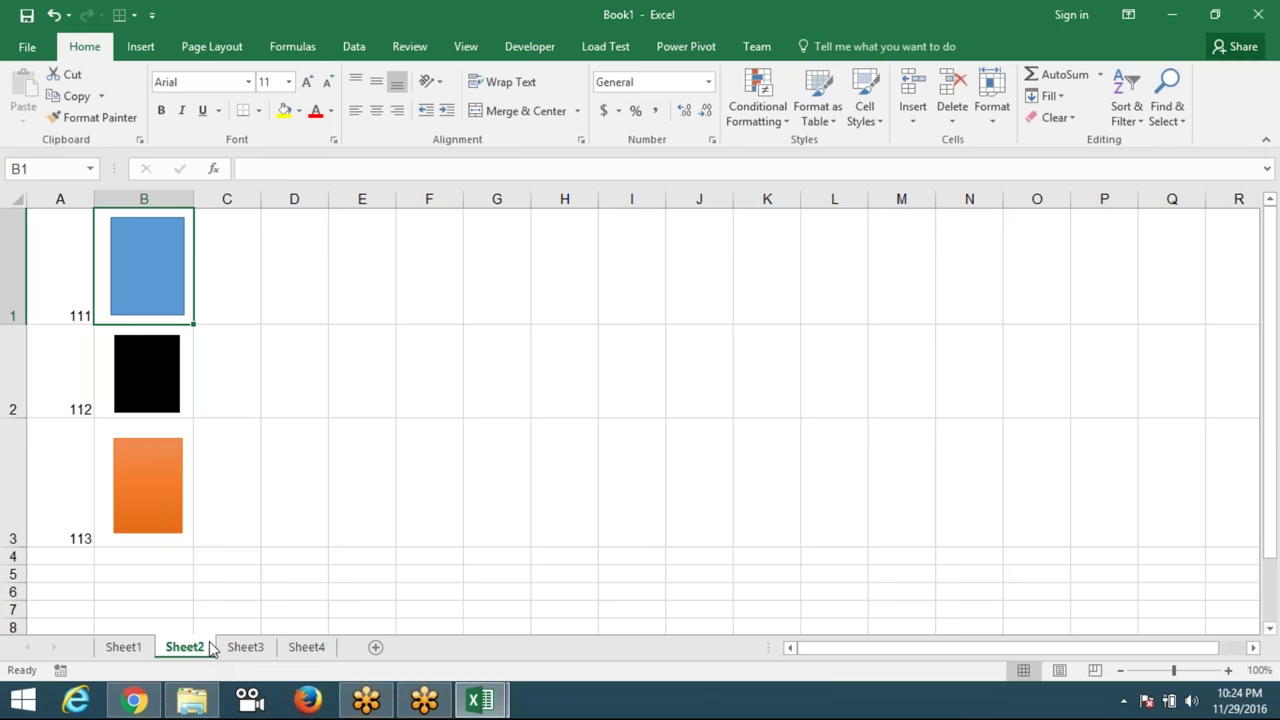
mouse_move(386, 712)
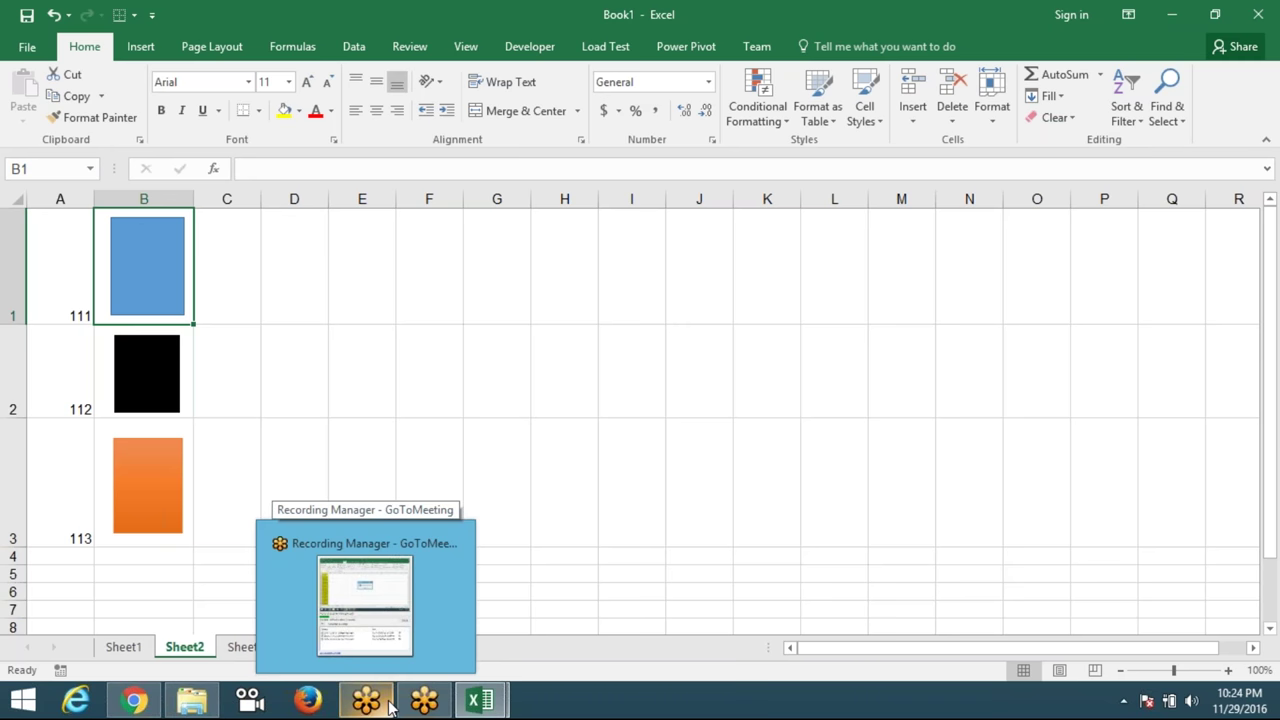
Widen column B and enlarge the black and orange rectangles up and left.
left_click(297, 332)
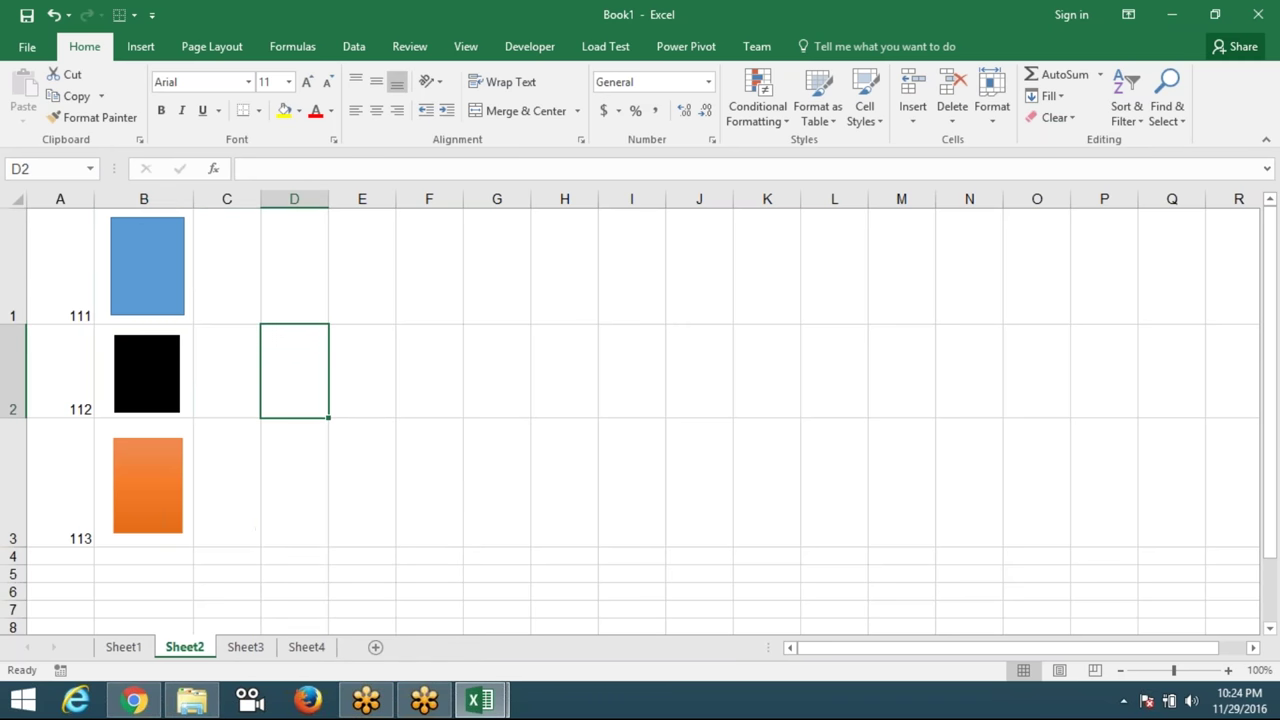
left_click_drag(194, 199, 200, 199)
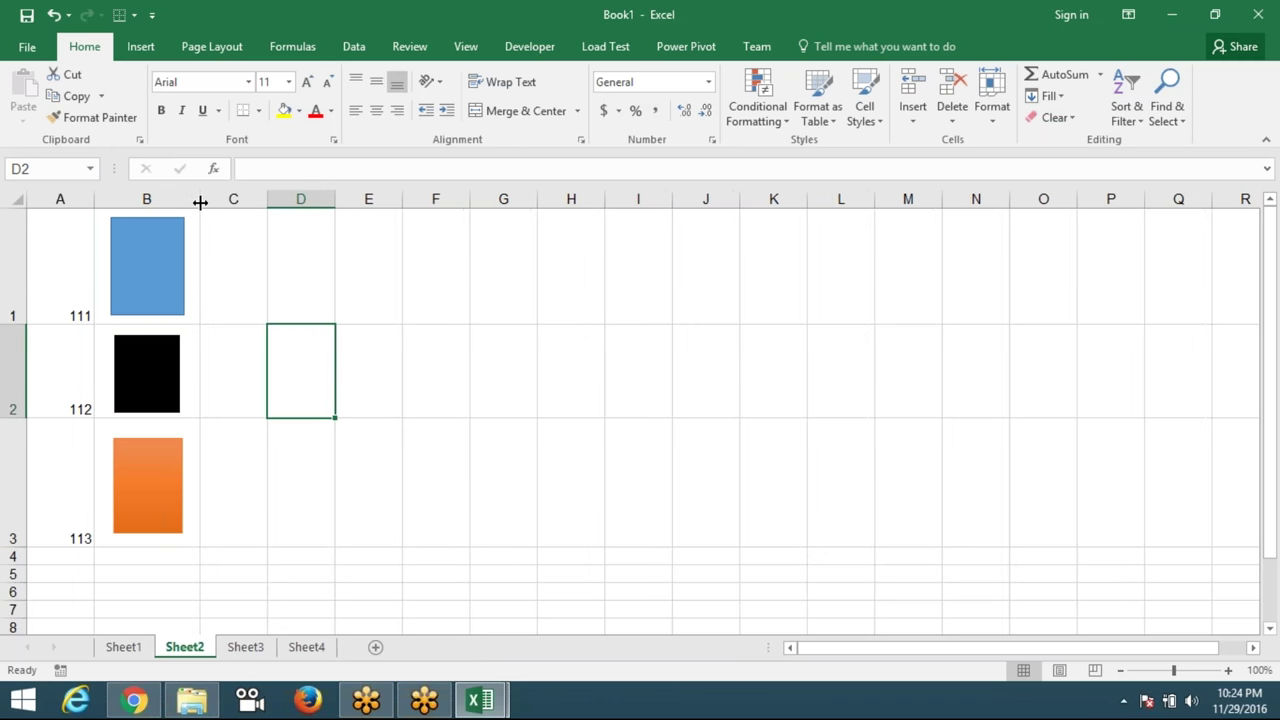
left_click(172, 250)
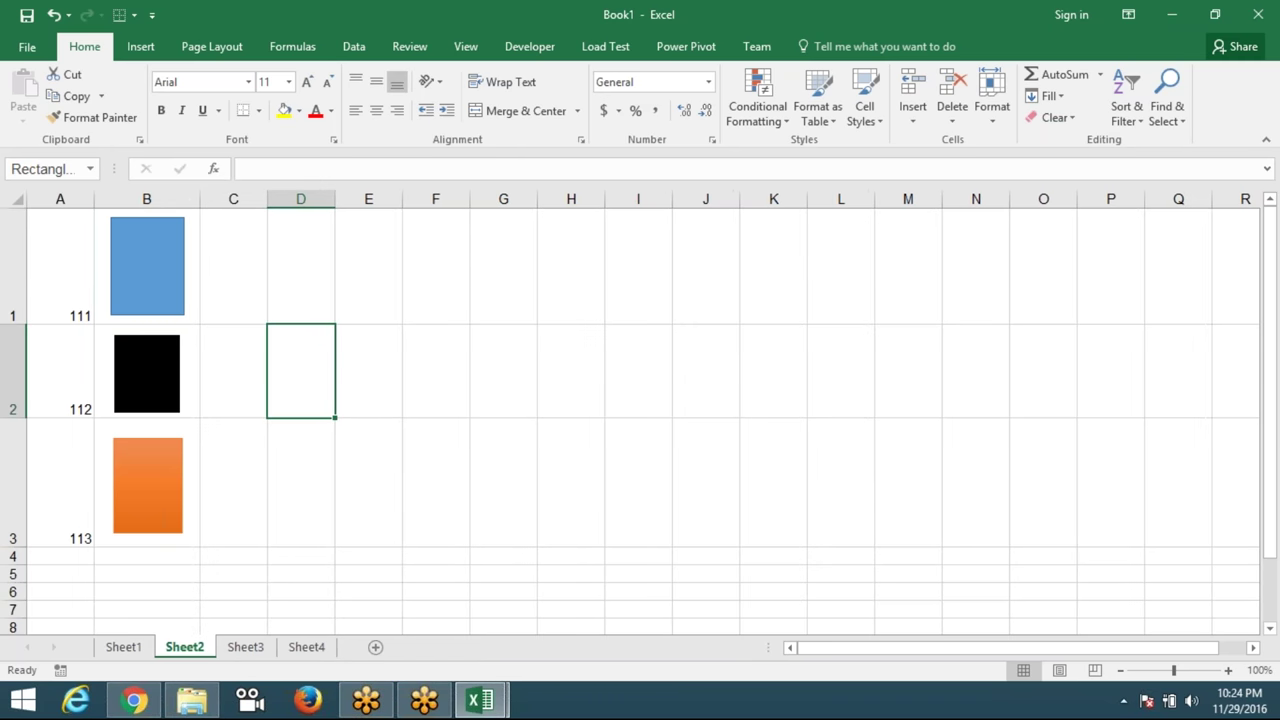
left_click(80, 288)
left_click(143, 355)
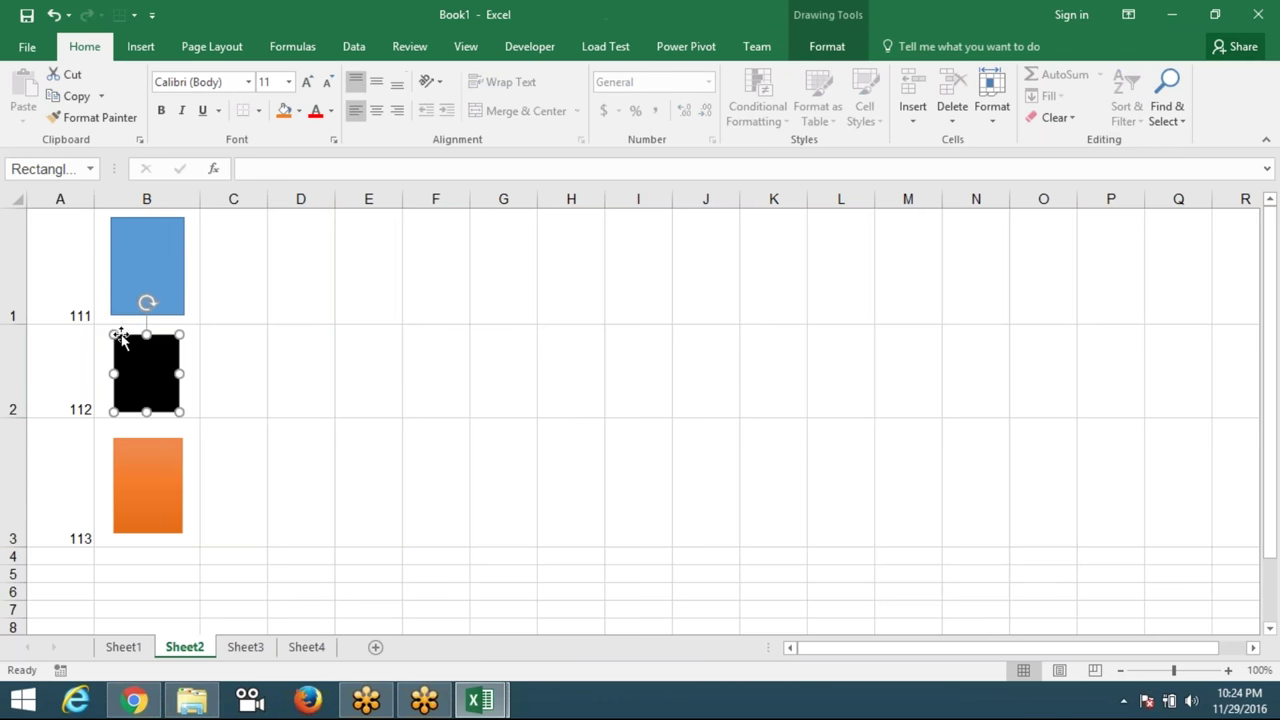
left_click_drag(112, 333, 108, 323)
left_click(71, 366)
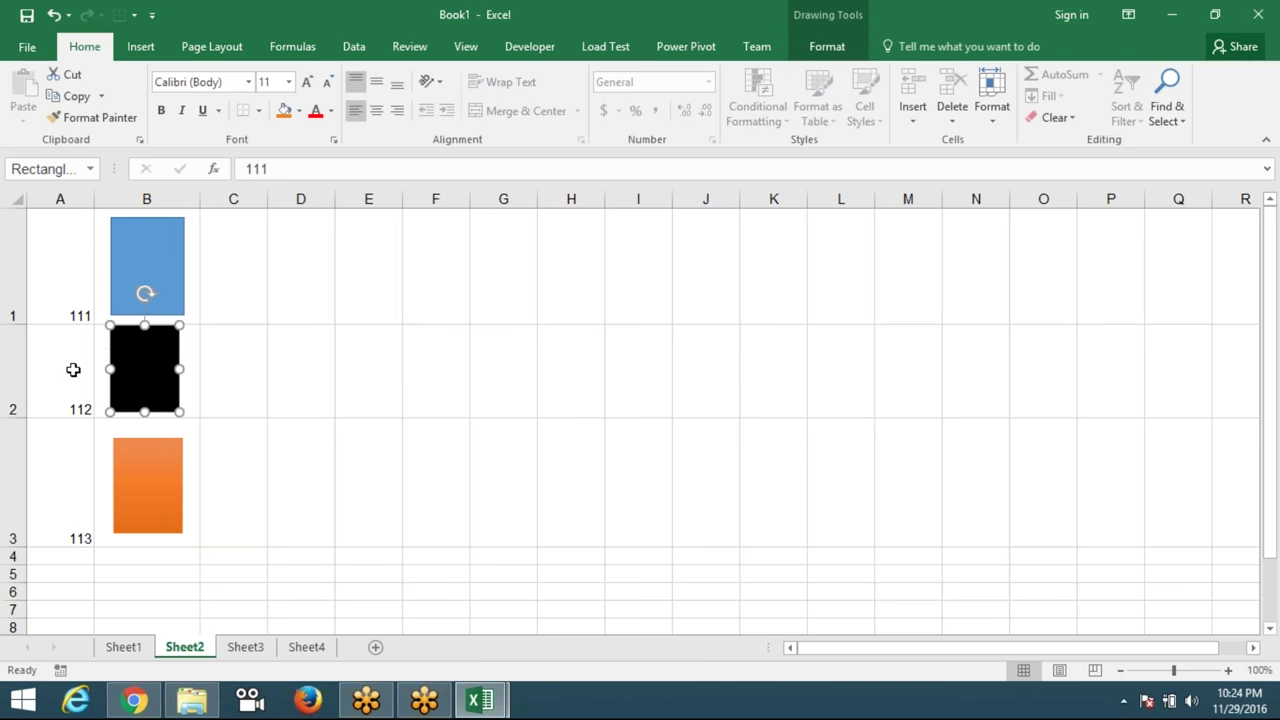
left_click(118, 442)
left_click_drag(112, 437, 105, 425)
left_click(366, 480)
Compare Sheet1's MATCH result for roll 113 against Sheet2's rolls 111, 112 and 113.
left_click(123, 647)
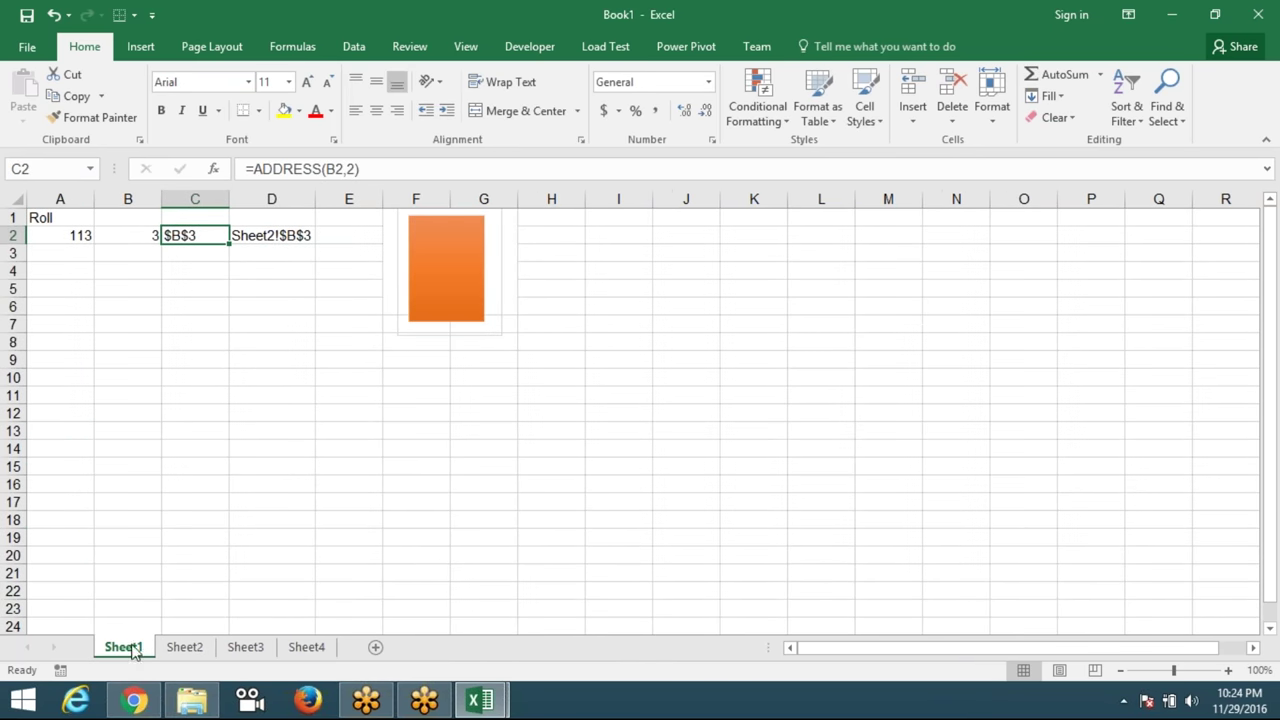
left_click(121, 252)
left_click(125, 240)
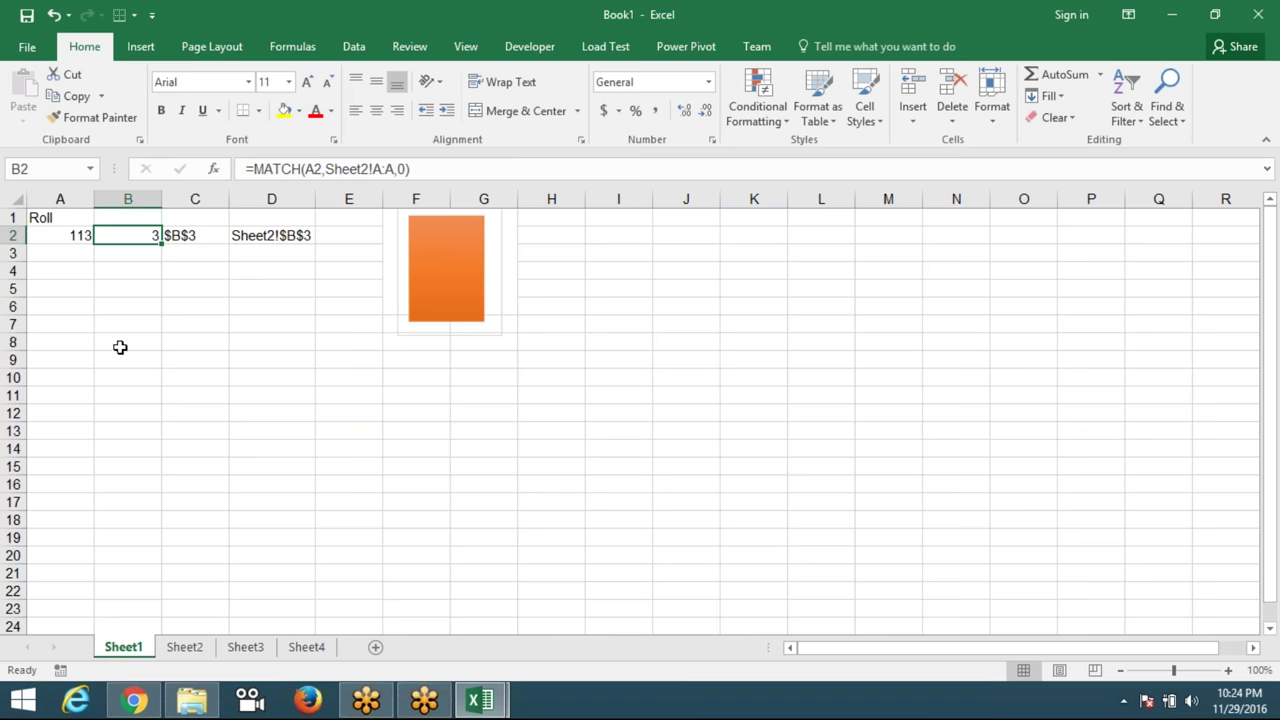
left_click(77, 237)
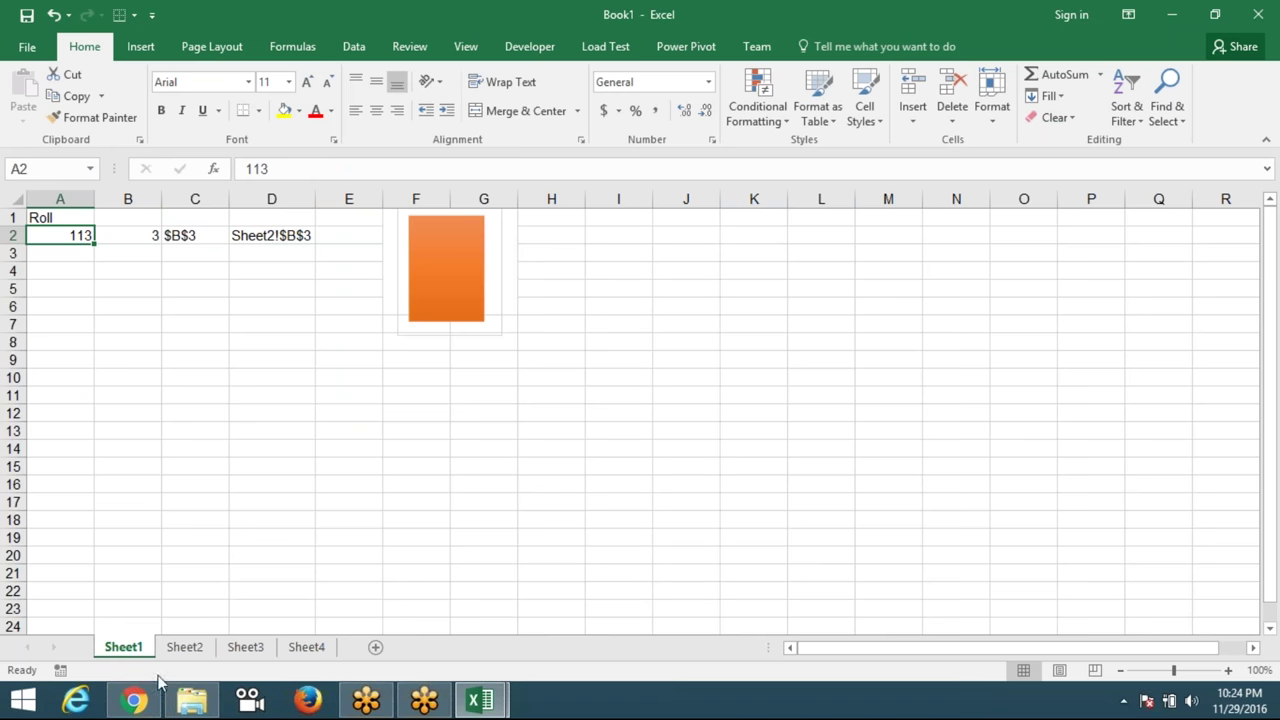
left_click(184, 648)
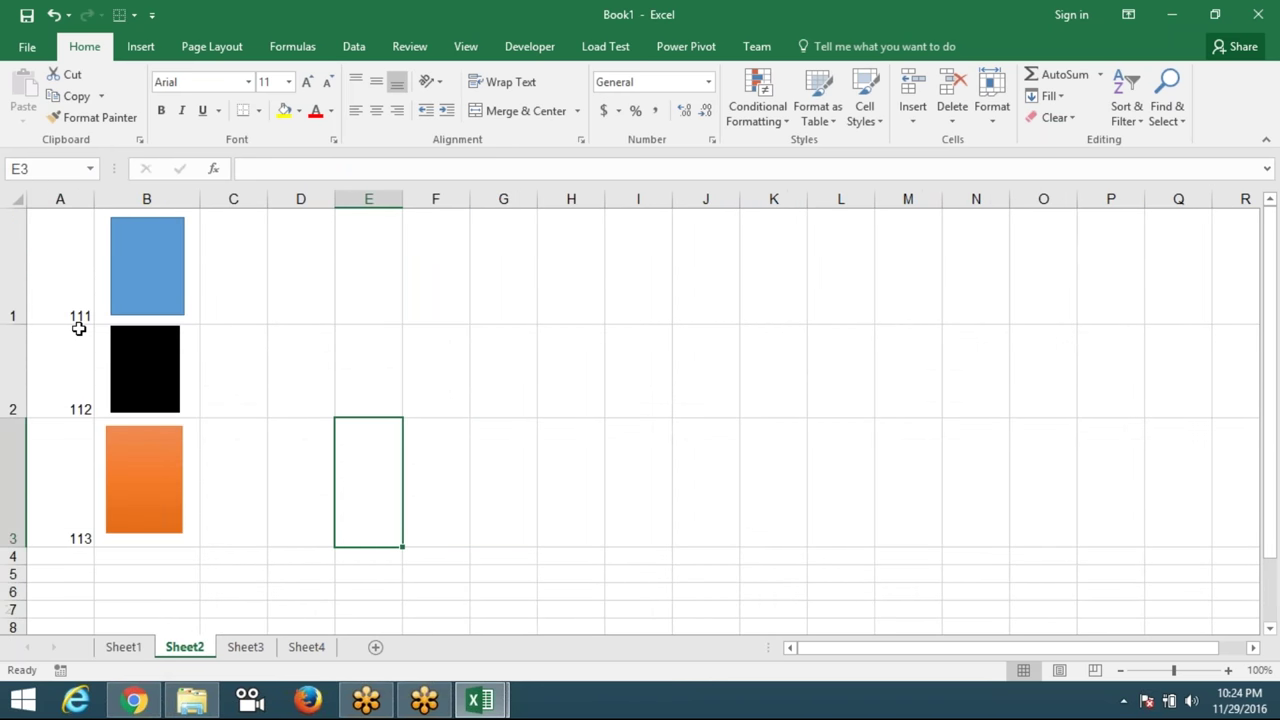
left_click(53, 517)
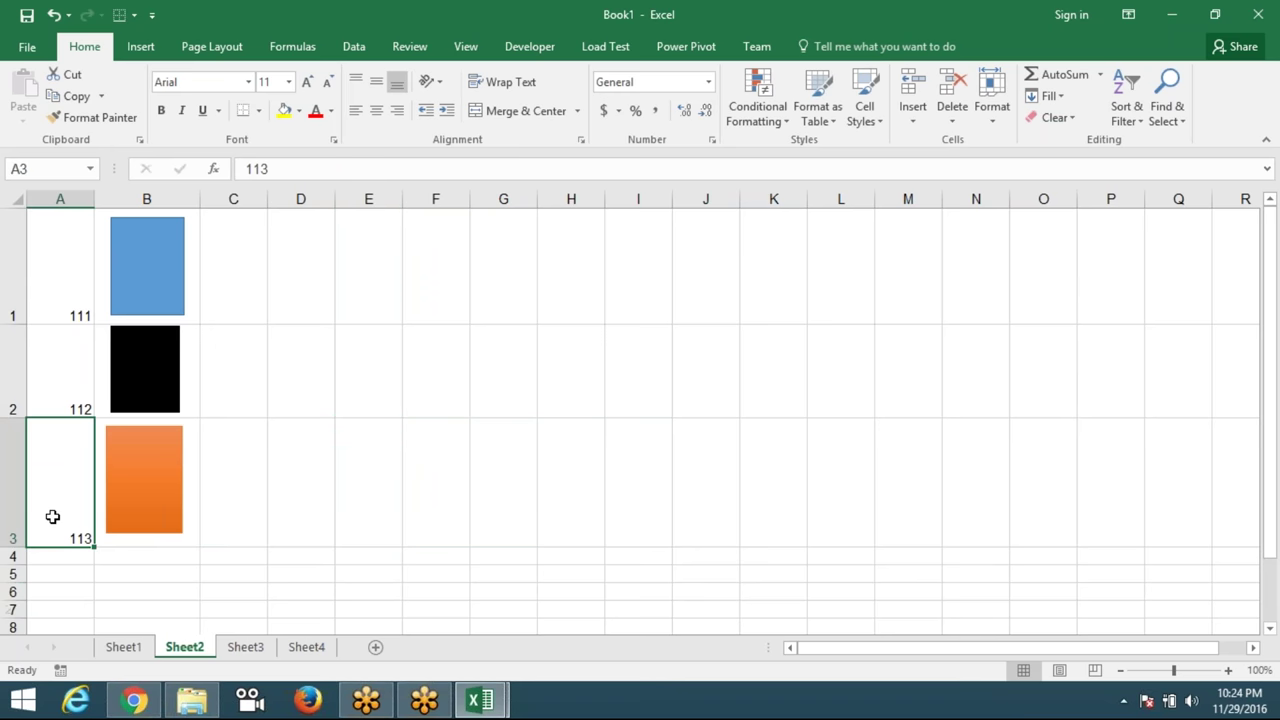
left_click(55, 272)
left_click(60, 360)
left_click(84, 496)
left_click(119, 650)
Recommit B2's =MATCH(A2,Sheet2!A:A,0) unchanged, then open C2's =ADDRESS(B2,2) for editing.
left_click(138, 234)
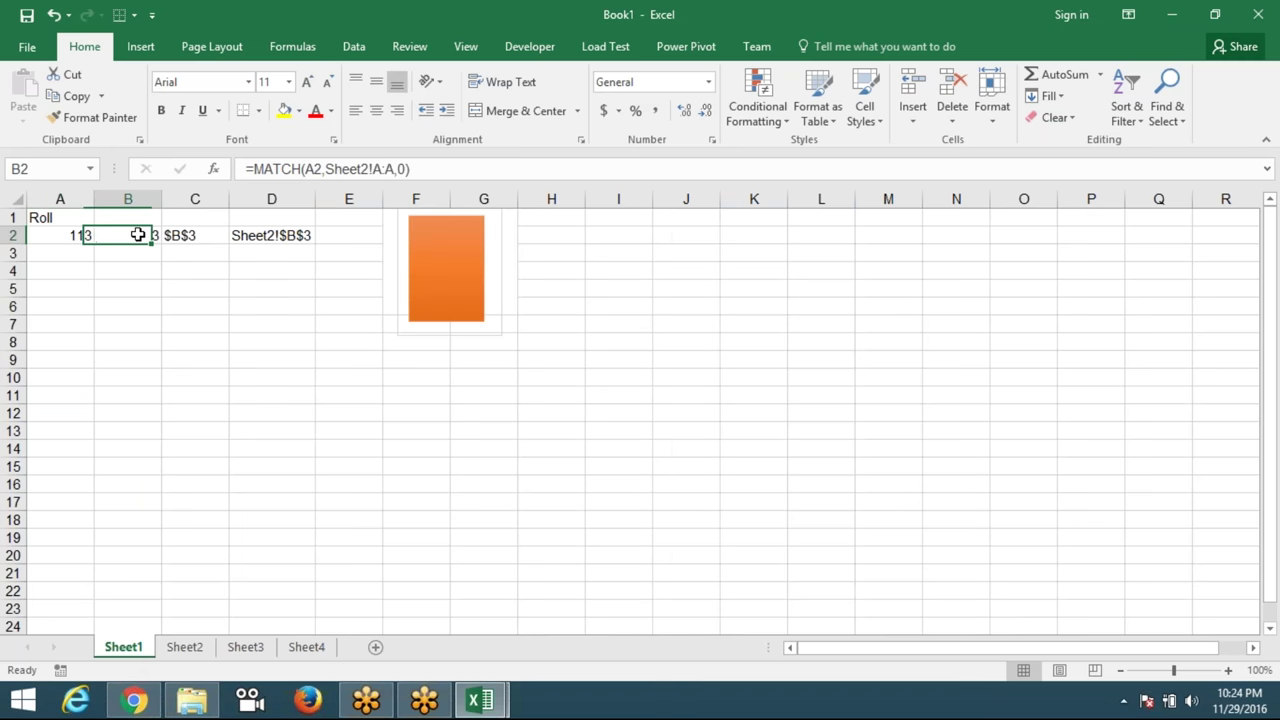
double_click(138, 234)
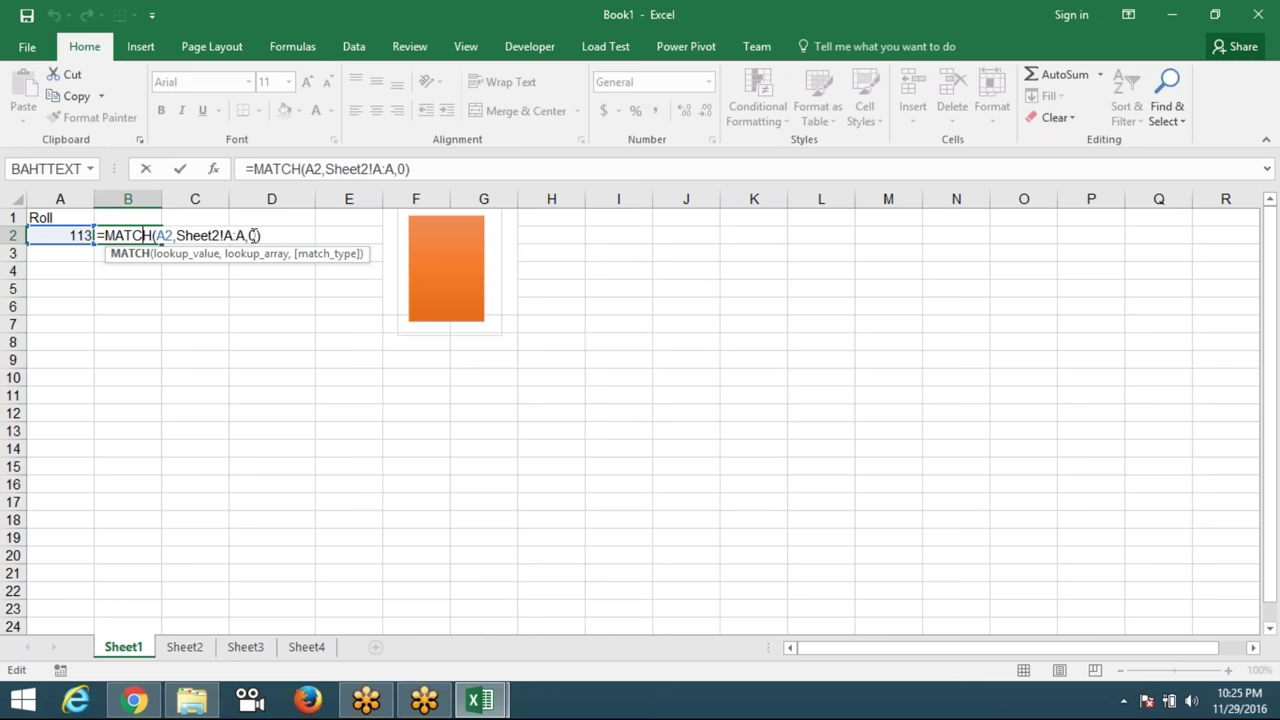
key("Return")
left_click(138, 244)
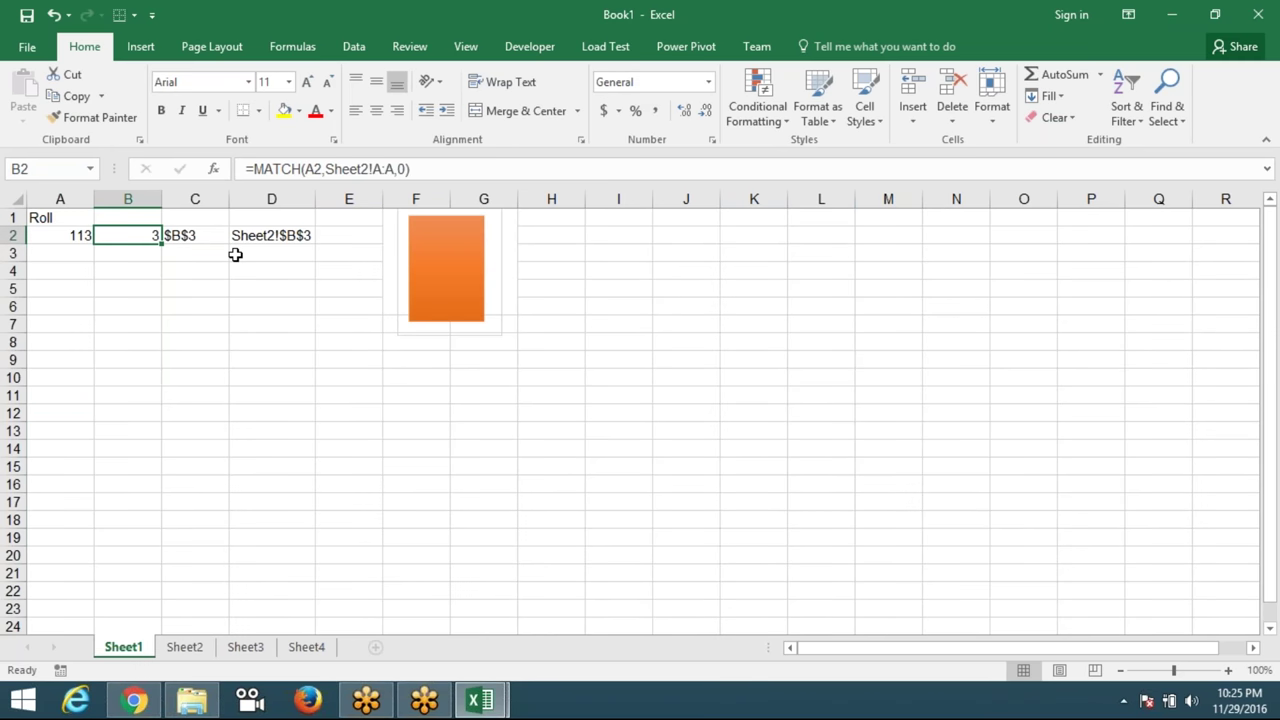
left_click(214, 235)
key("F2")
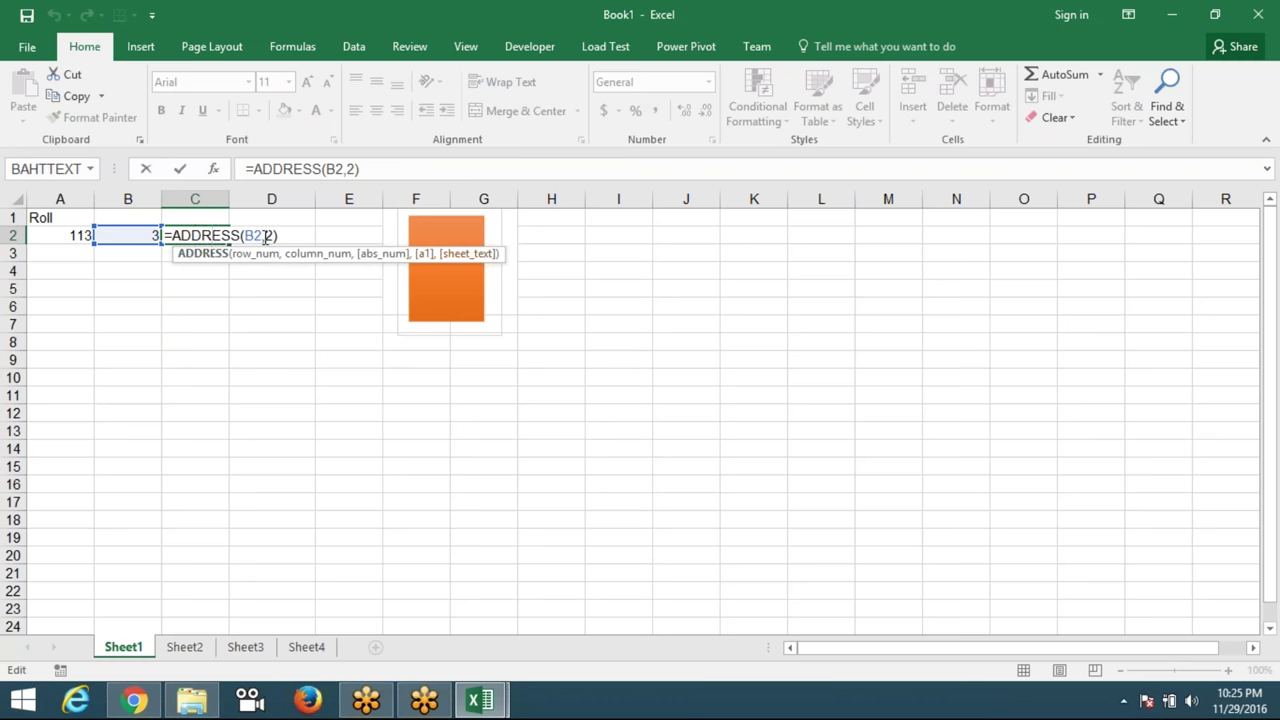
Commit C2's =ADDRESS(B2,2) unchanged so it shows $B$3, then select an empty cell.
key("Return")
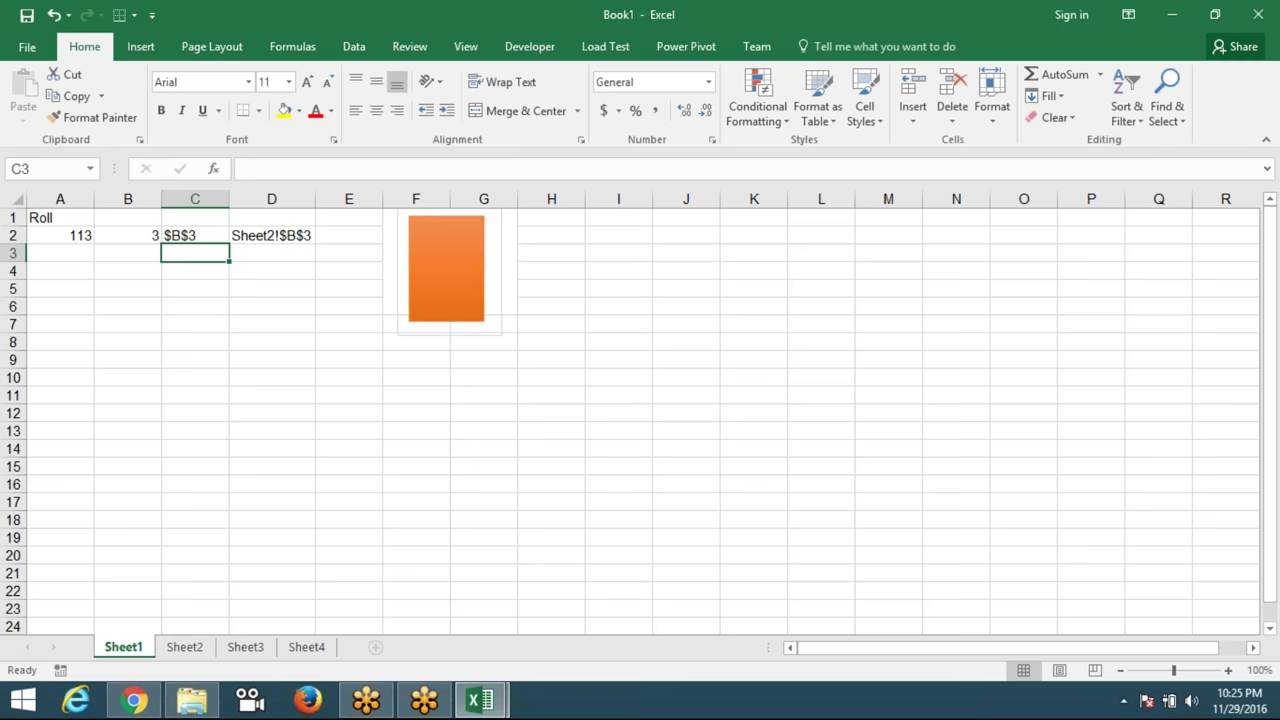
left_click(210, 232)
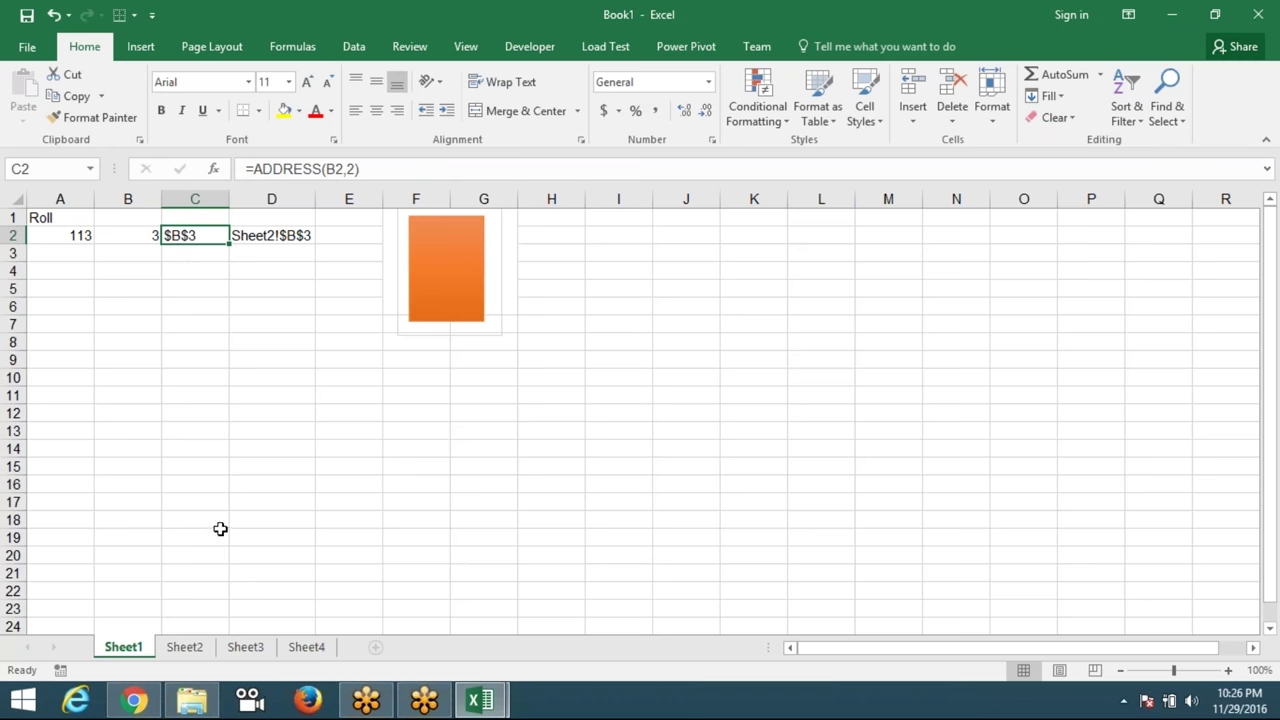
left_click(208, 402)
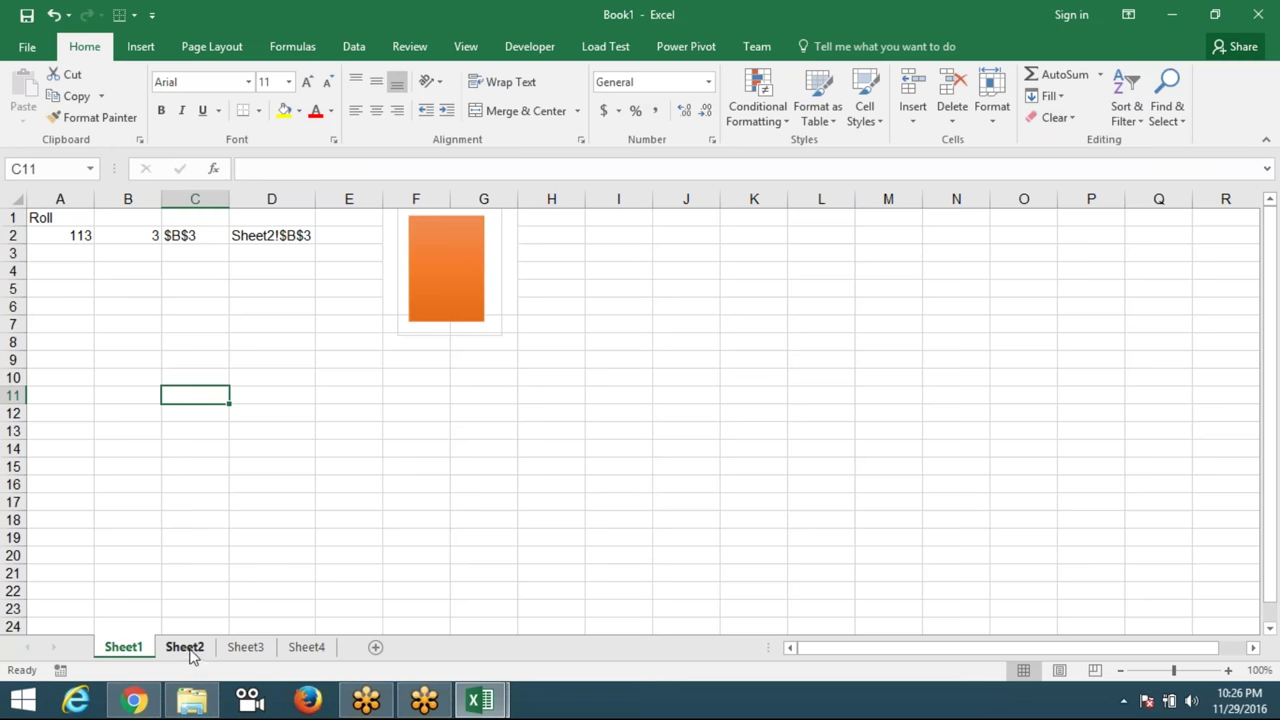
left_click(252, 416)
double_click(271, 235)
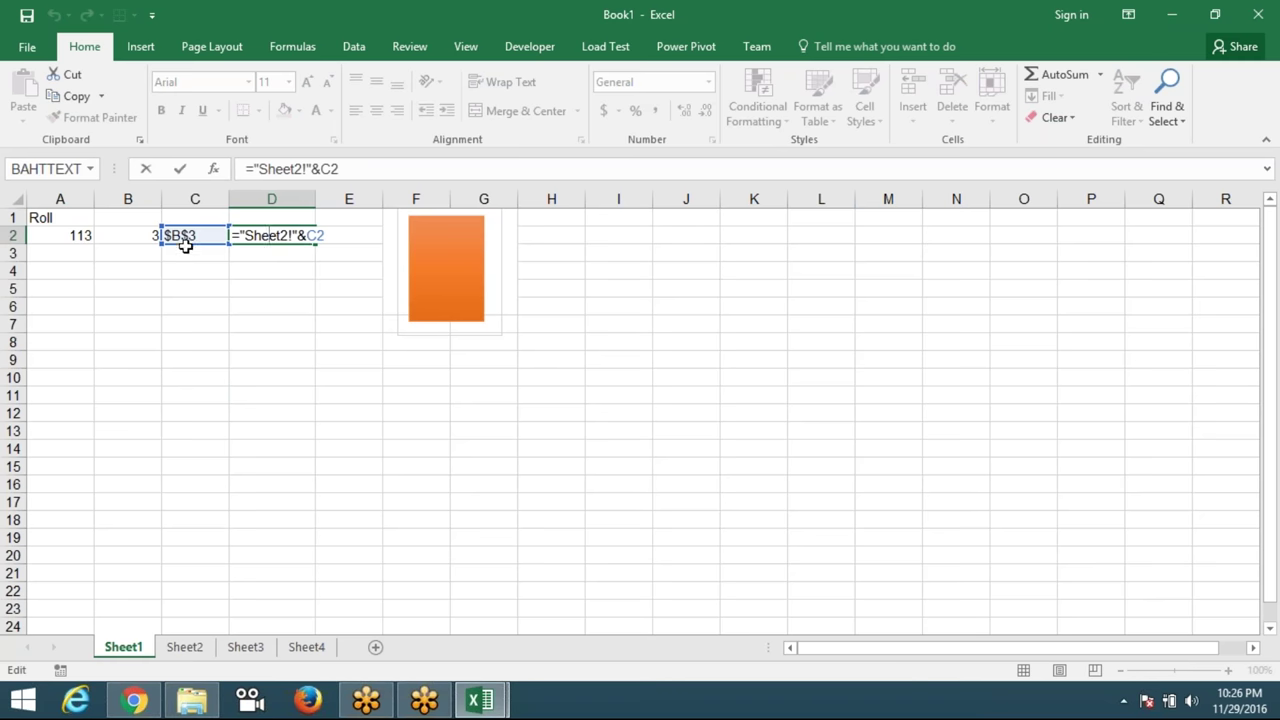
key("Return")
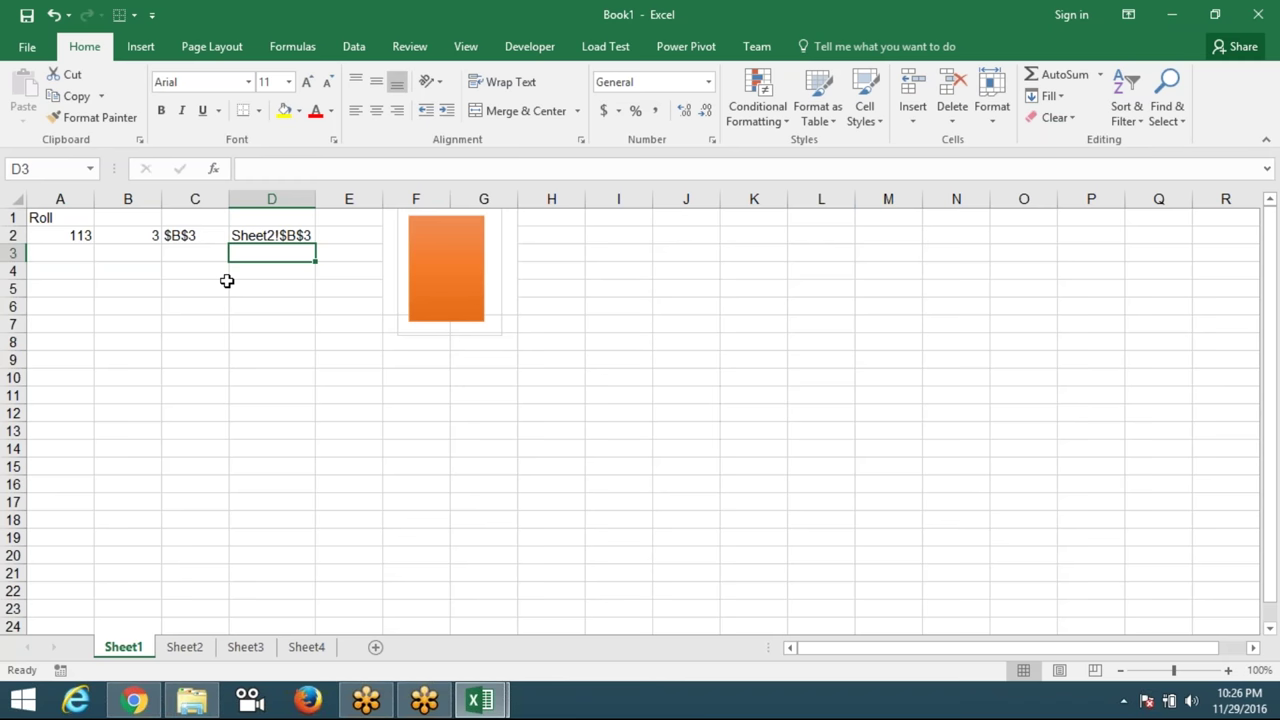
left_click(248, 228)
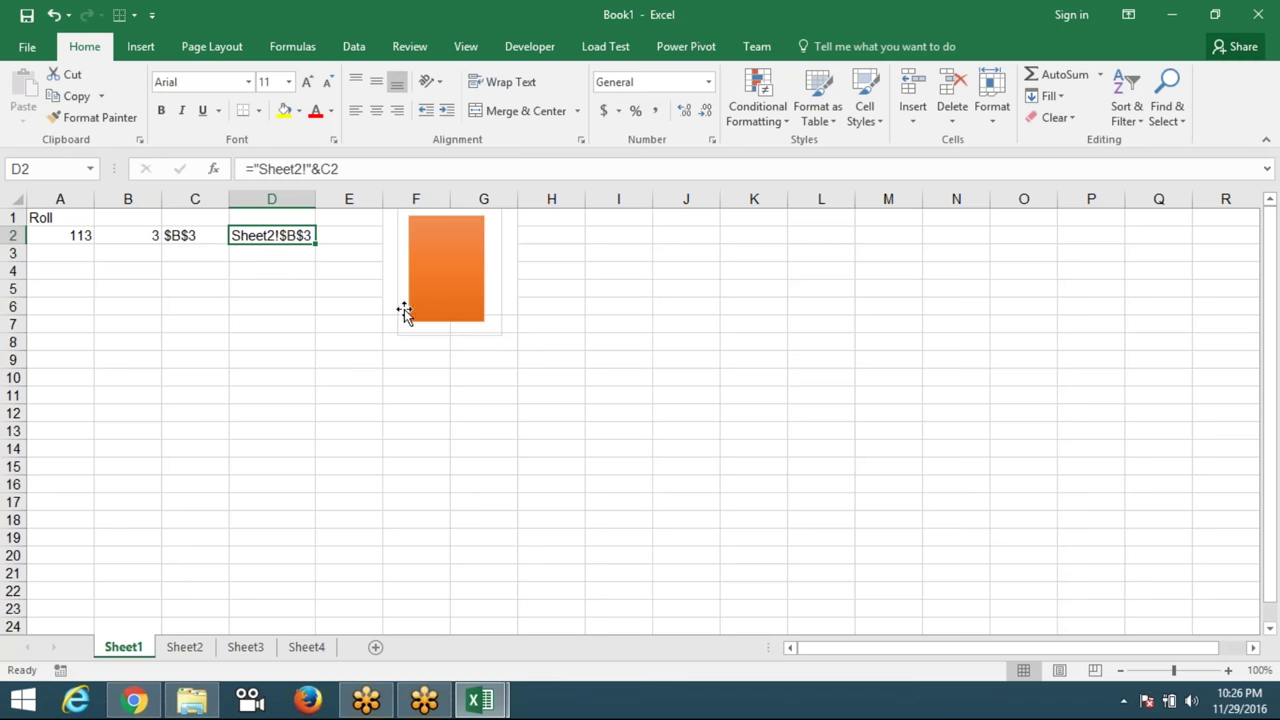
left_click(404, 314)
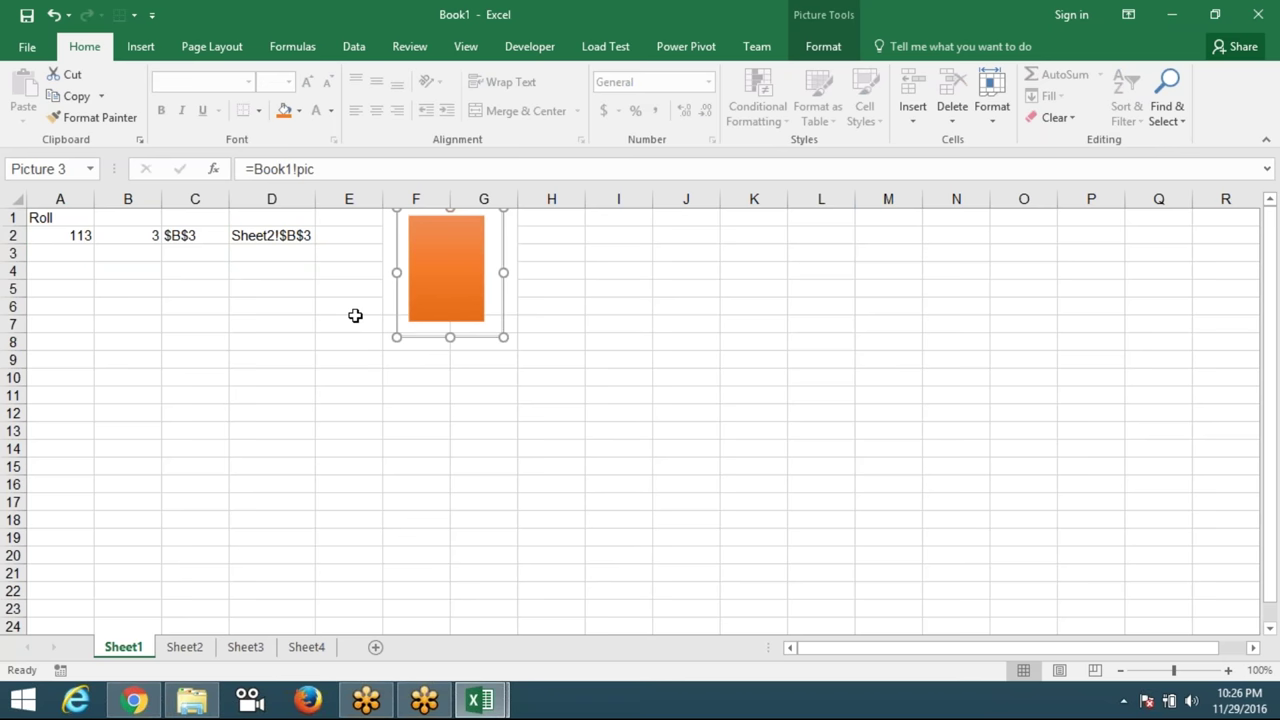
left_click(290, 310)
left_click(306, 47)
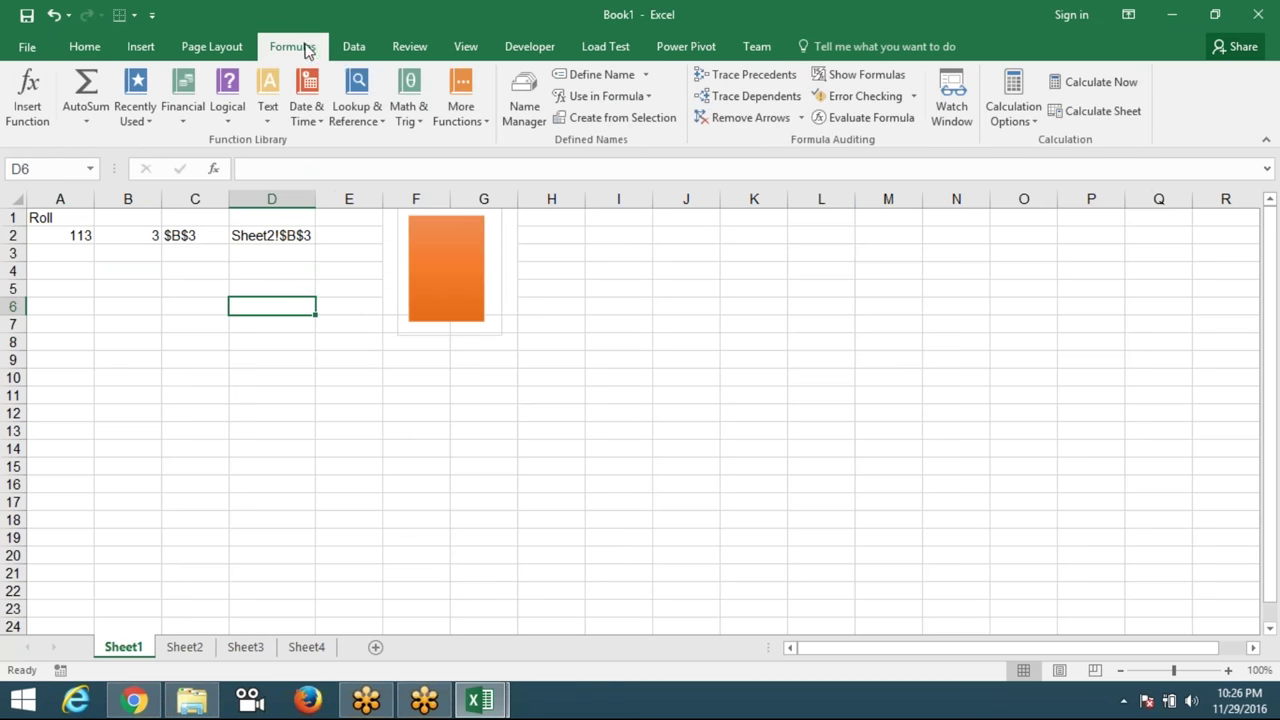
left_click(510, 120)
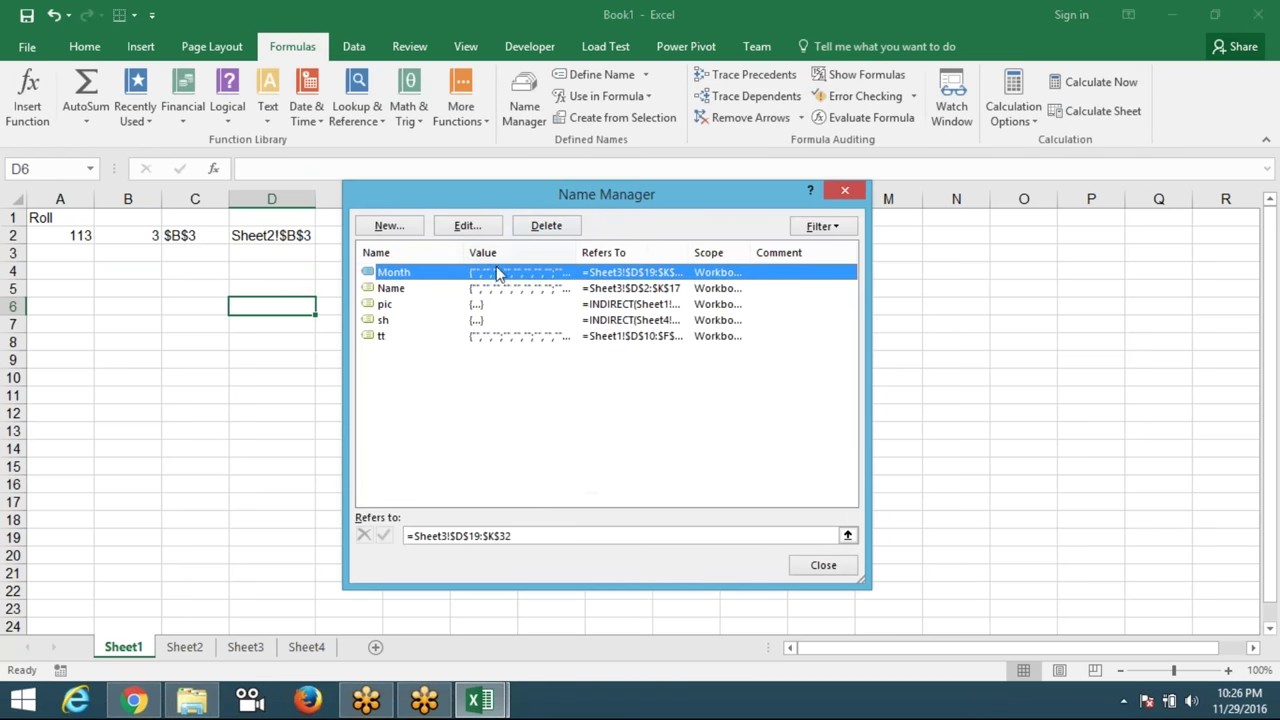
left_click(478, 320)
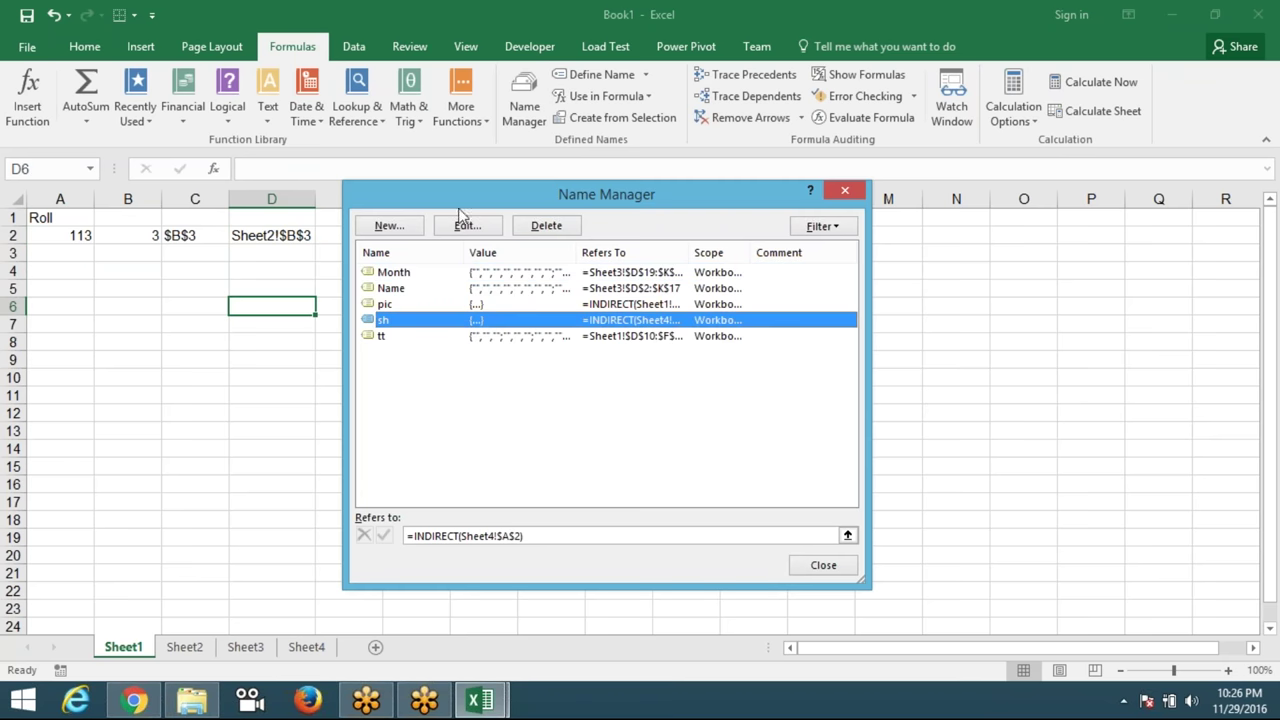
left_click_drag(470, 203, 567, 140)
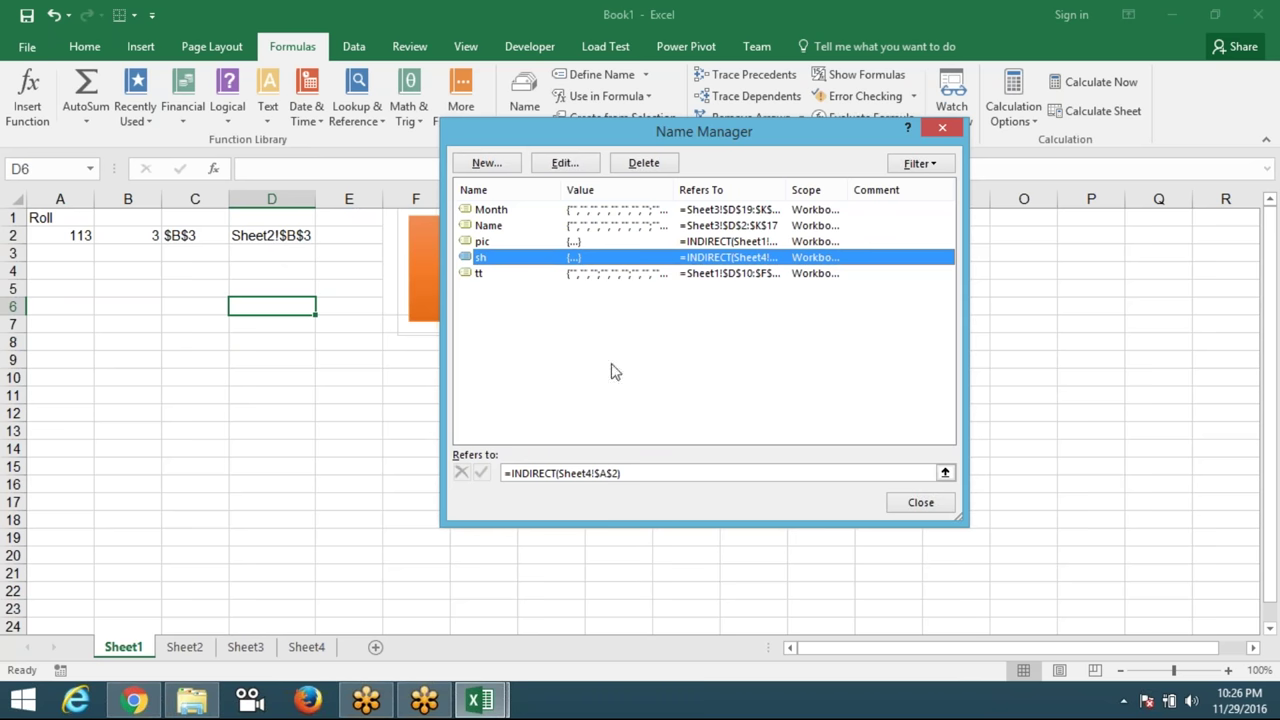
left_click(940, 126)
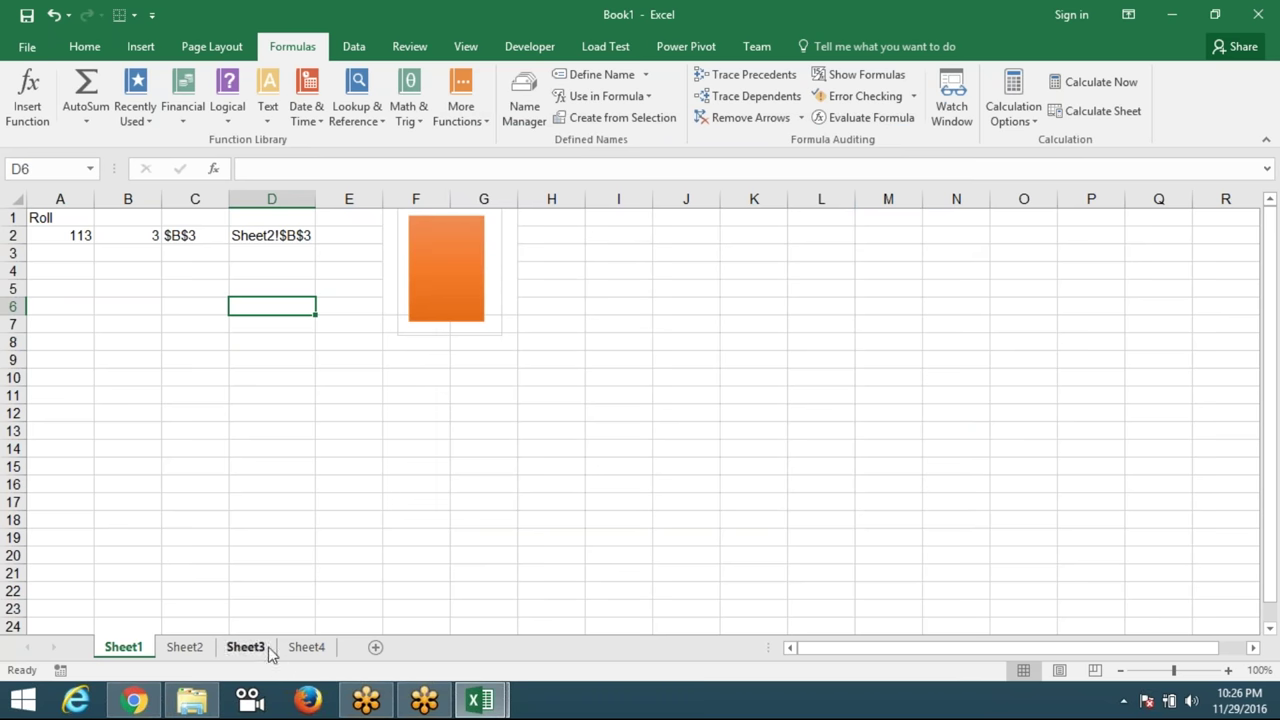
Click through Sheet2, Sheet1 and Sheet3, finishing on Sheet4's Sales chart.
left_click(197, 654)
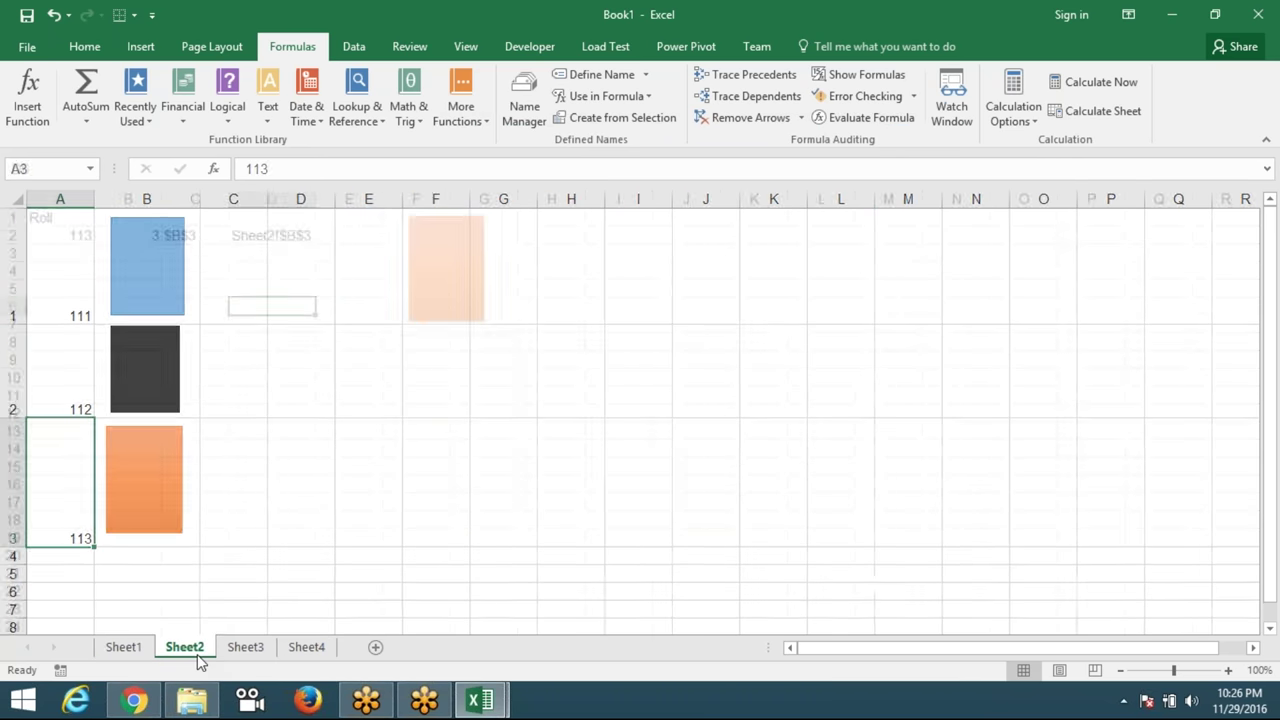
left_click(134, 643)
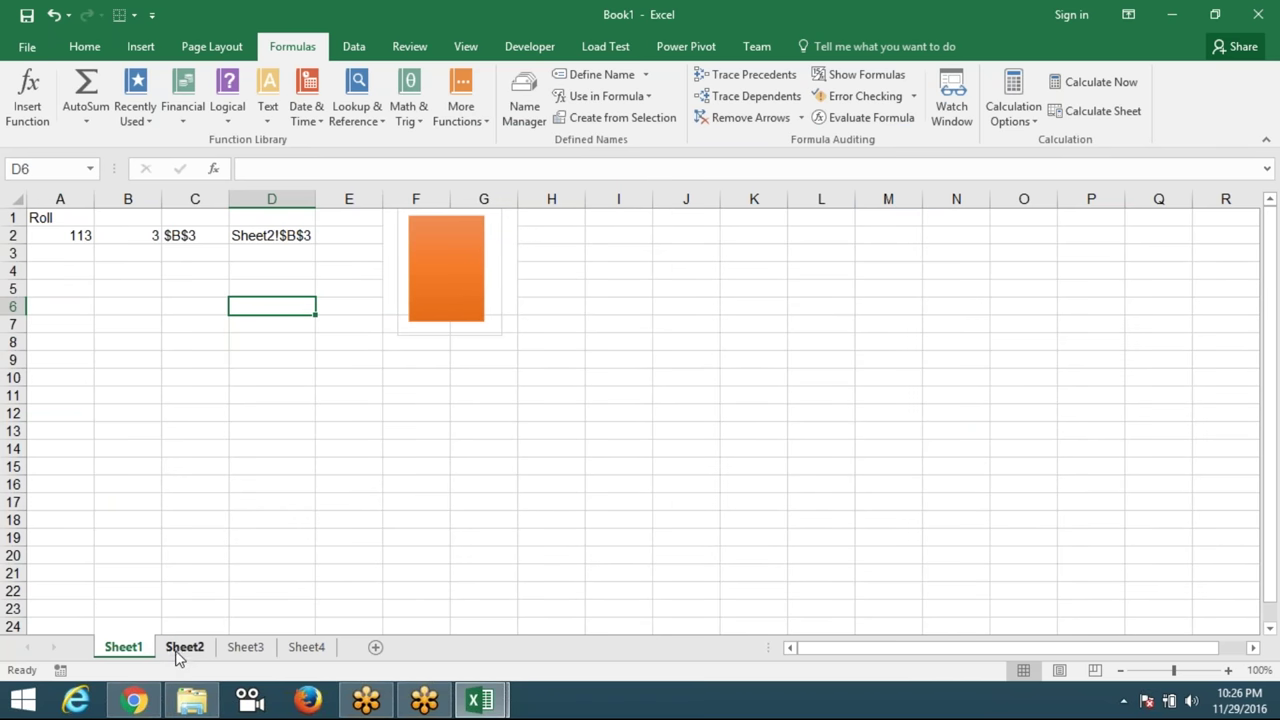
left_click(180, 648)
left_click(237, 651)
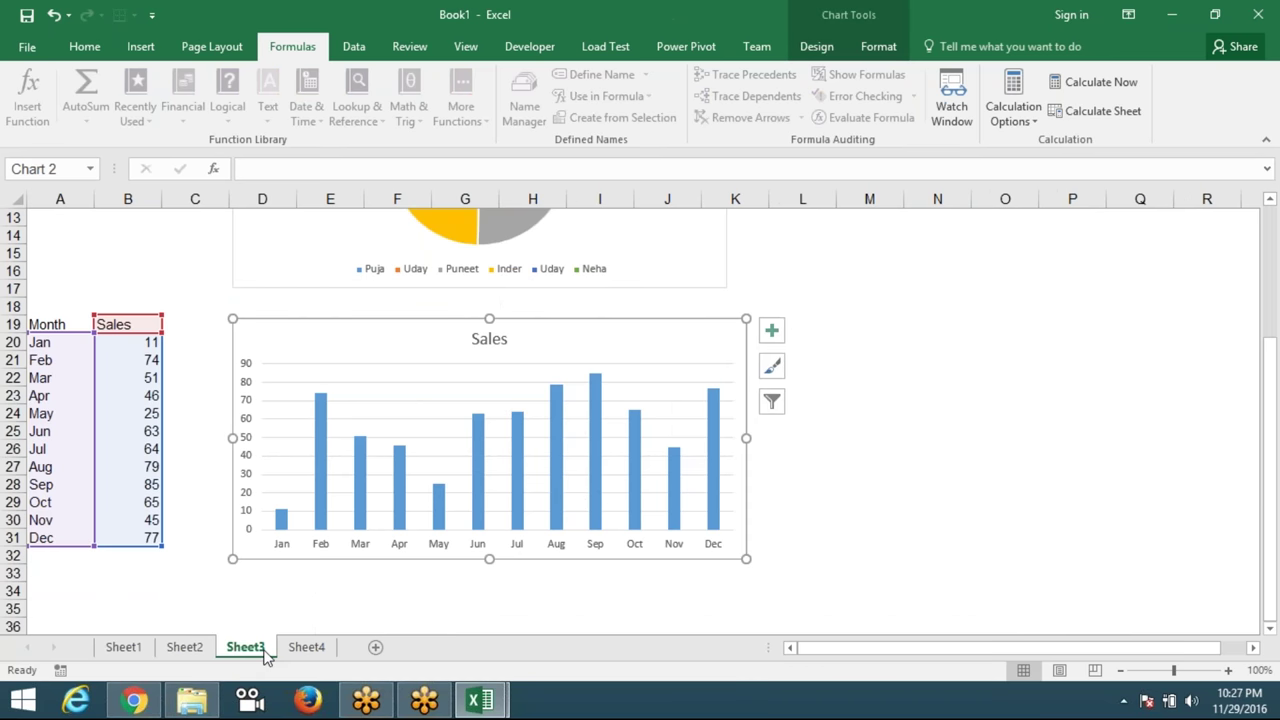
left_click(300, 648)
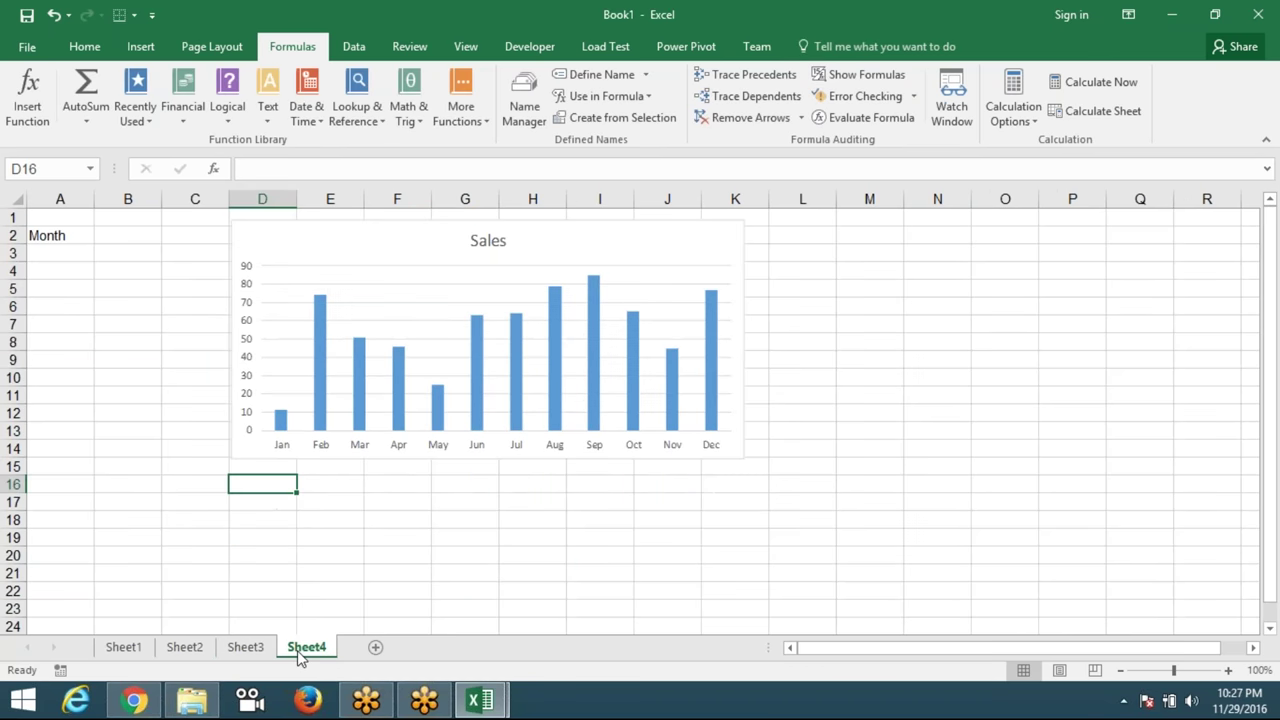
left_click(245, 647, "ctrl")
Switch to Book2 and give cell C4 a yellow fill.
left_click(480, 700)
left_click(380, 600)
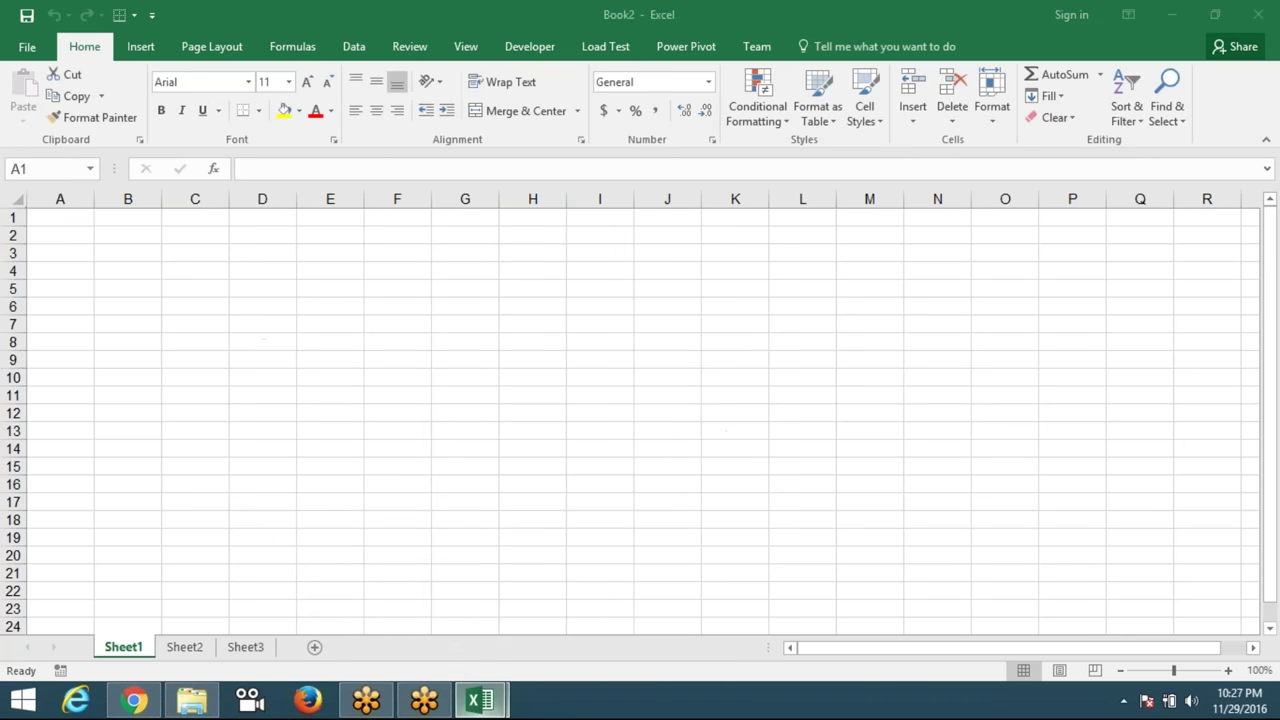
left_click(158, 353)
left_click(205, 273)
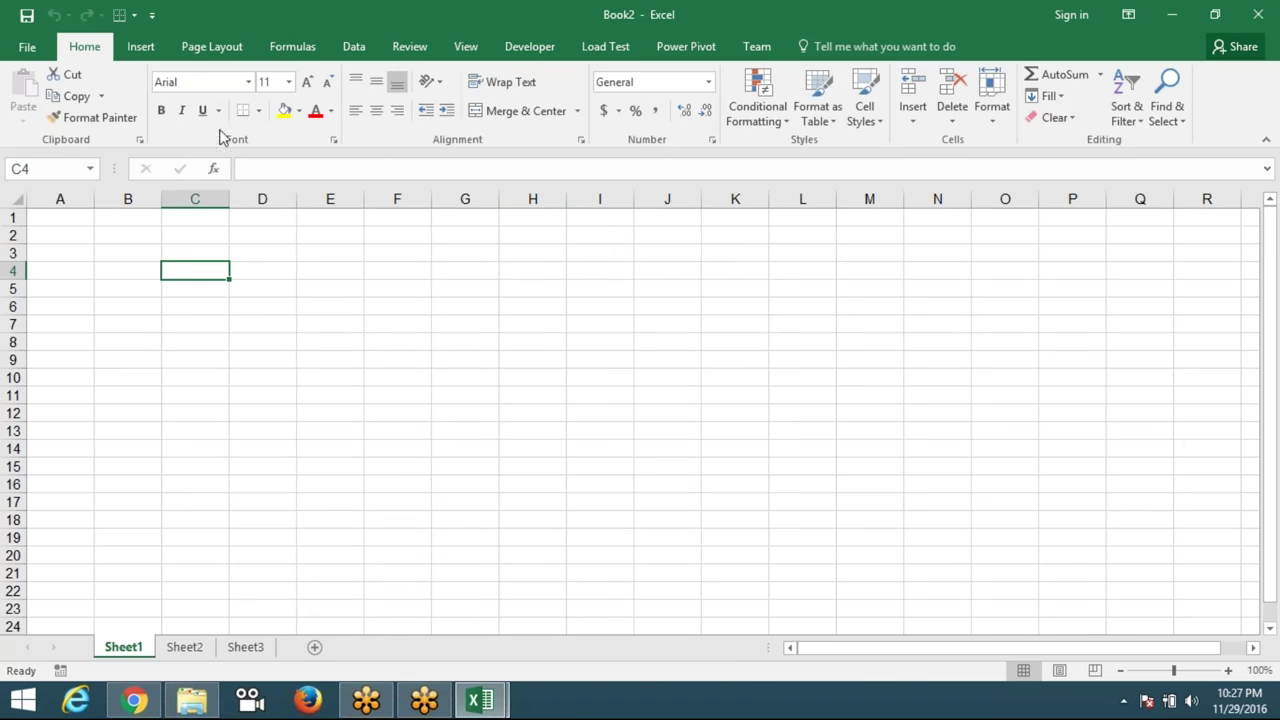
left_click(285, 111)
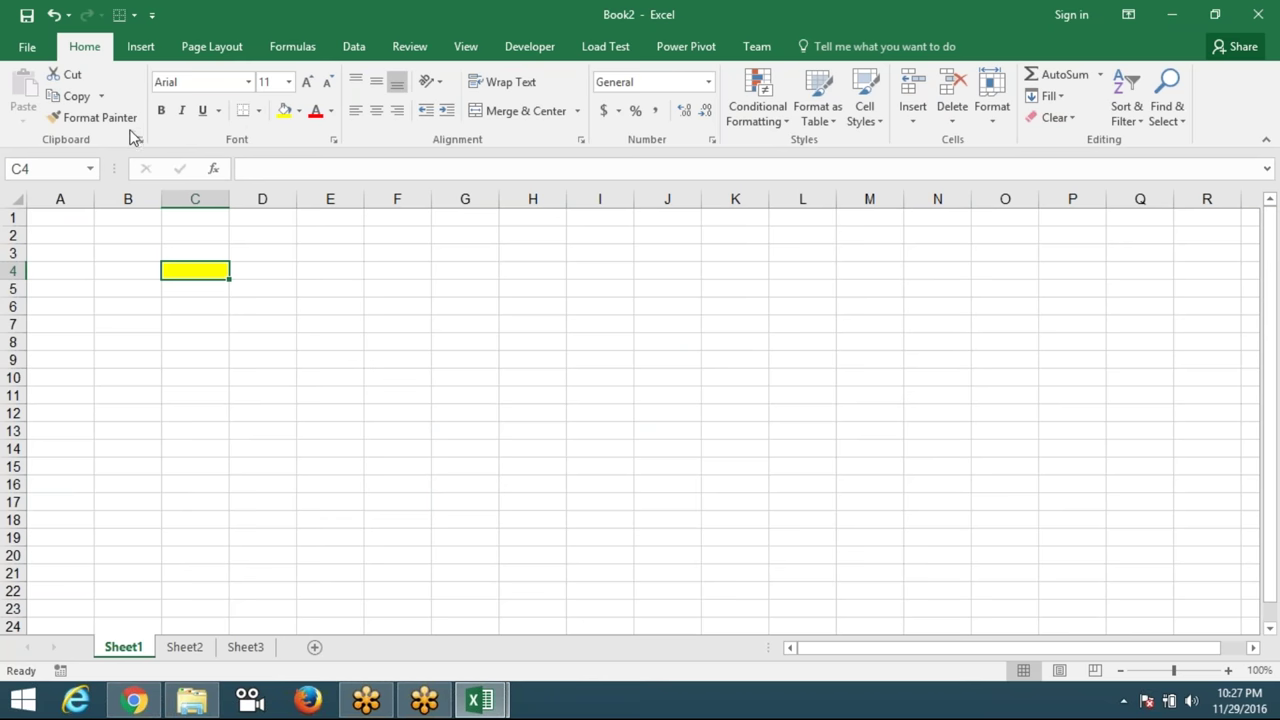
left_click(266, 306)
left_click(203, 274)
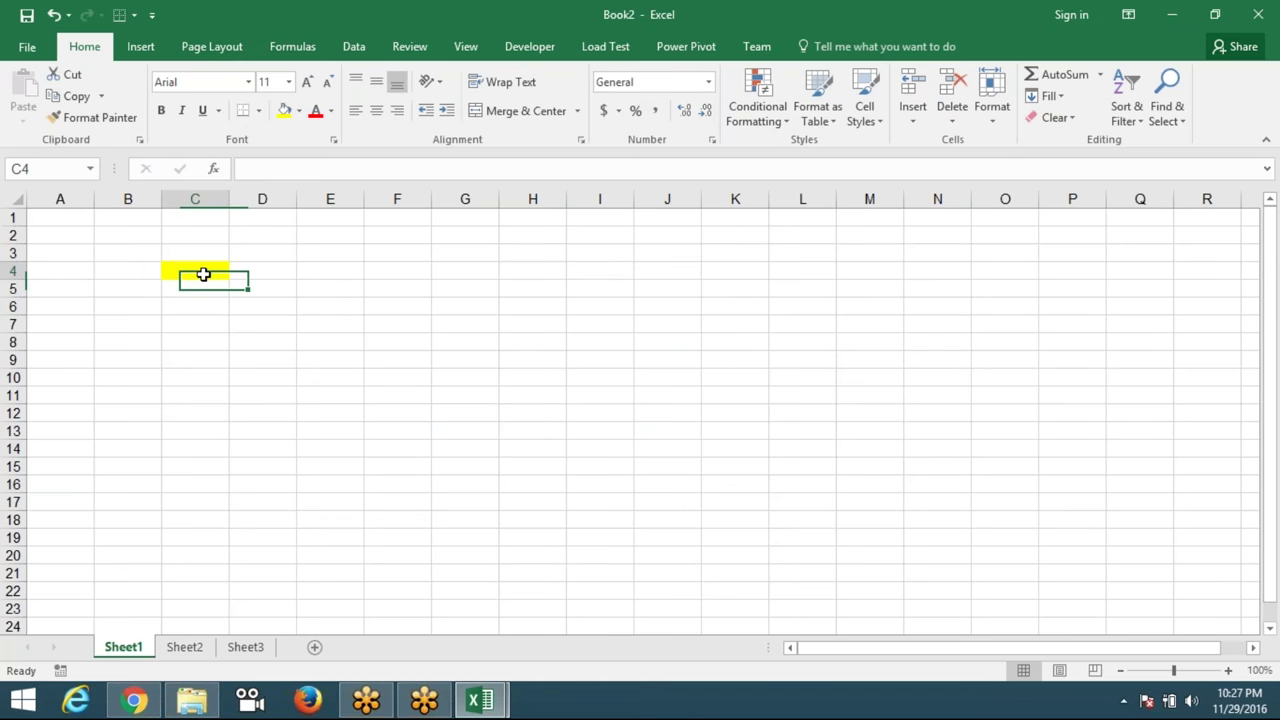
Copy the yellow fill with Format Painter onto F4, F7, F14, I9 and H15.
left_click(94, 119)
left_click(395, 270)
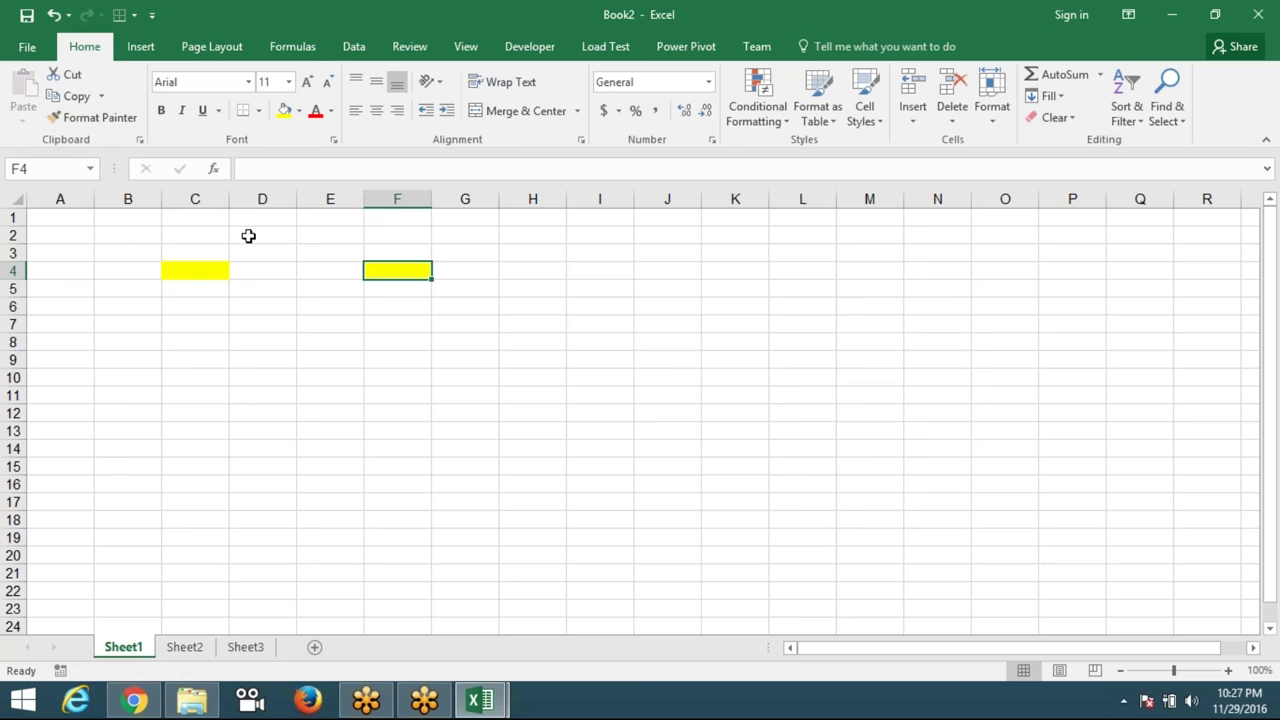
left_click(118, 120)
left_click(378, 322)
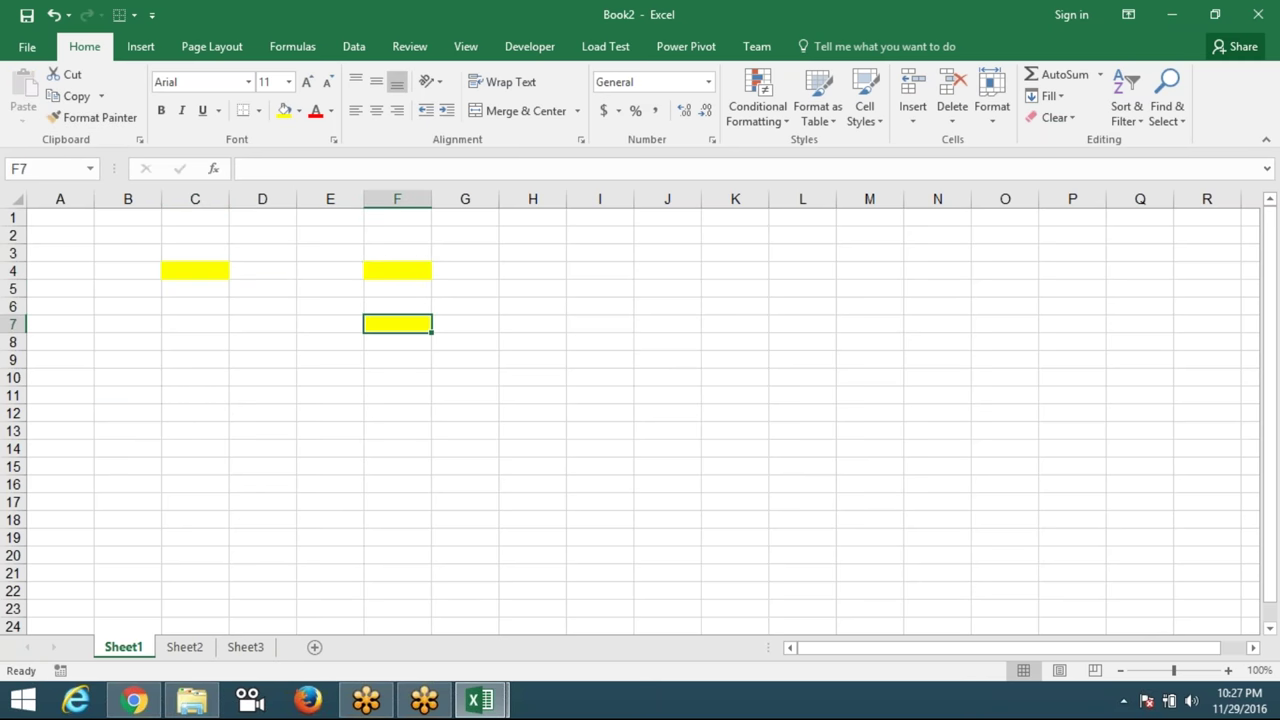
left_click(122, 119)
left_click(385, 448)
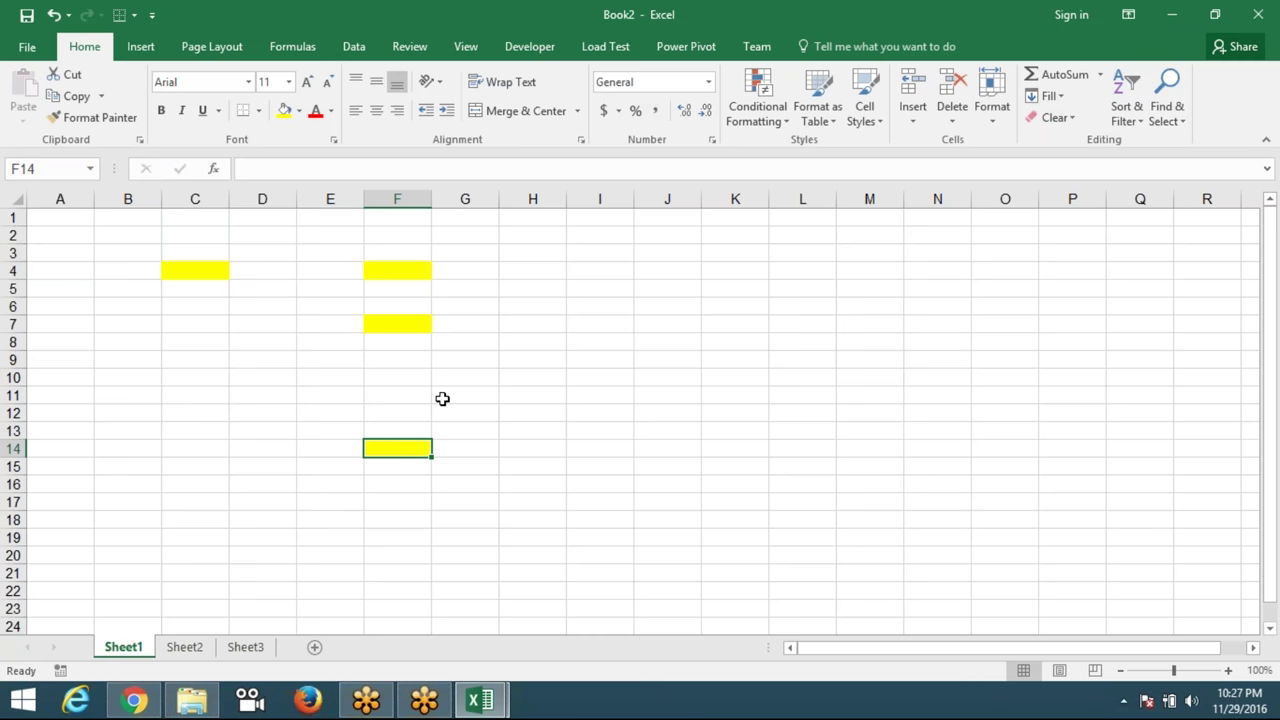
left_click(100, 117)
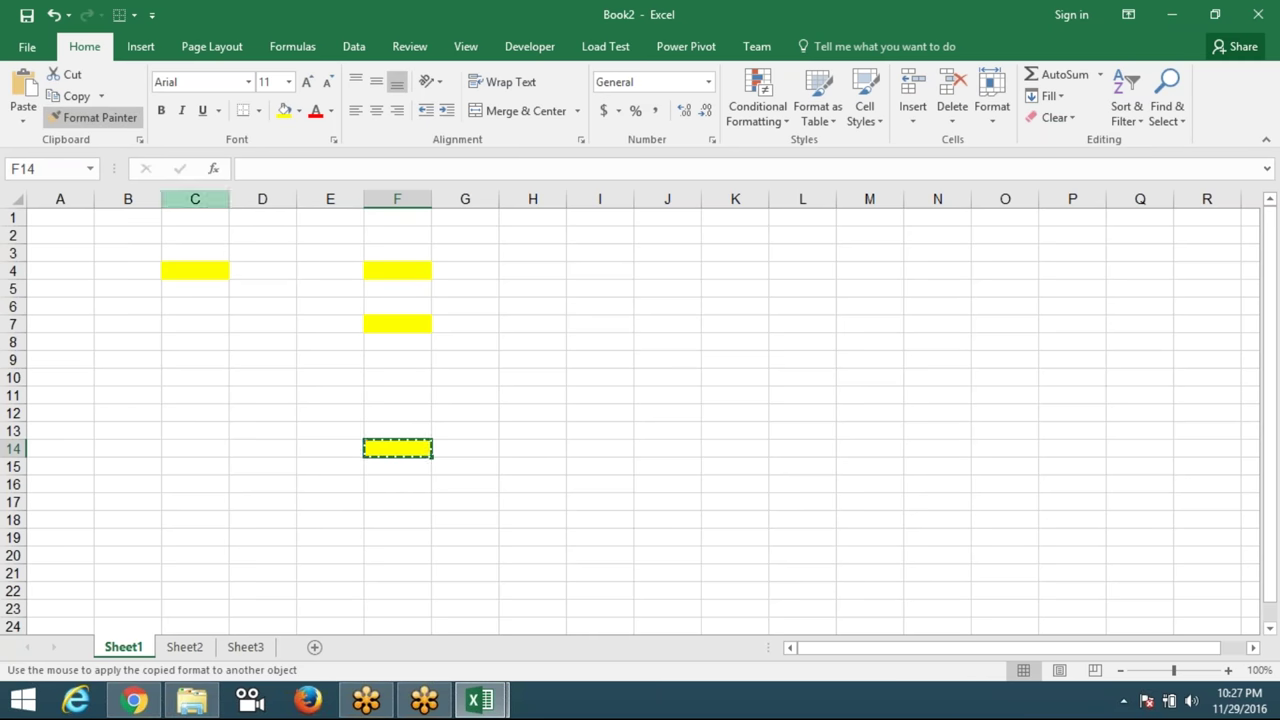
left_click(600, 359)
left_click(128, 117)
left_click(532, 466)
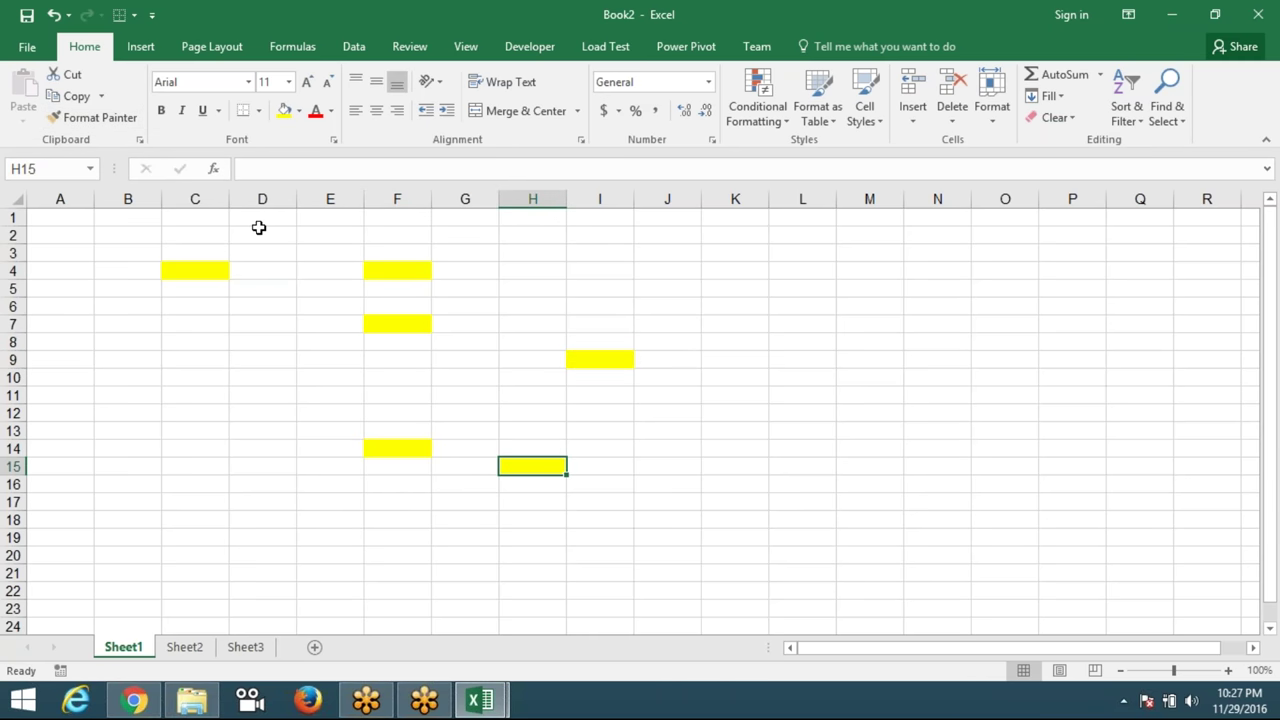
With Format Painter locked, paint yellow onto C8, C12, D18, G18:H18, I13, I8, H5, G2, then select B2:J22.
left_click(100, 117)
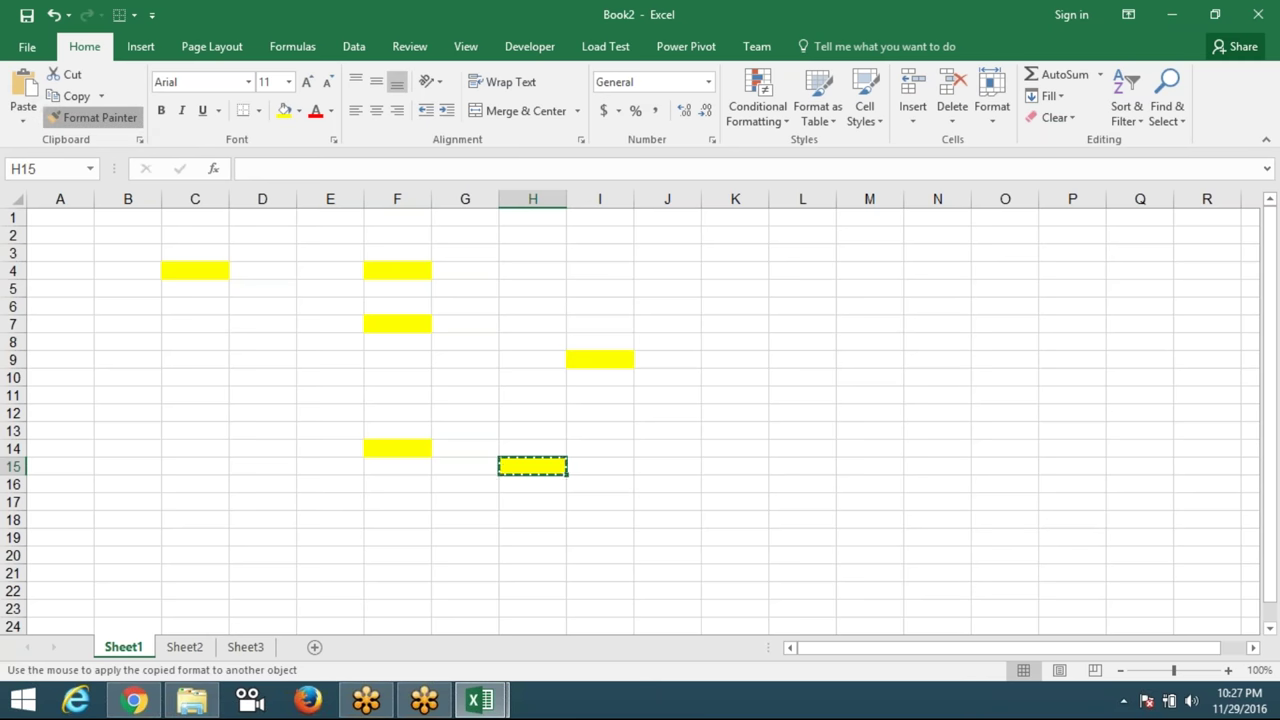
left_click(180, 341)
left_click(180, 413)
left_click(277, 520)
left_click_drag(497, 521, 545, 521)
left_click(600, 431)
left_click(600, 342)
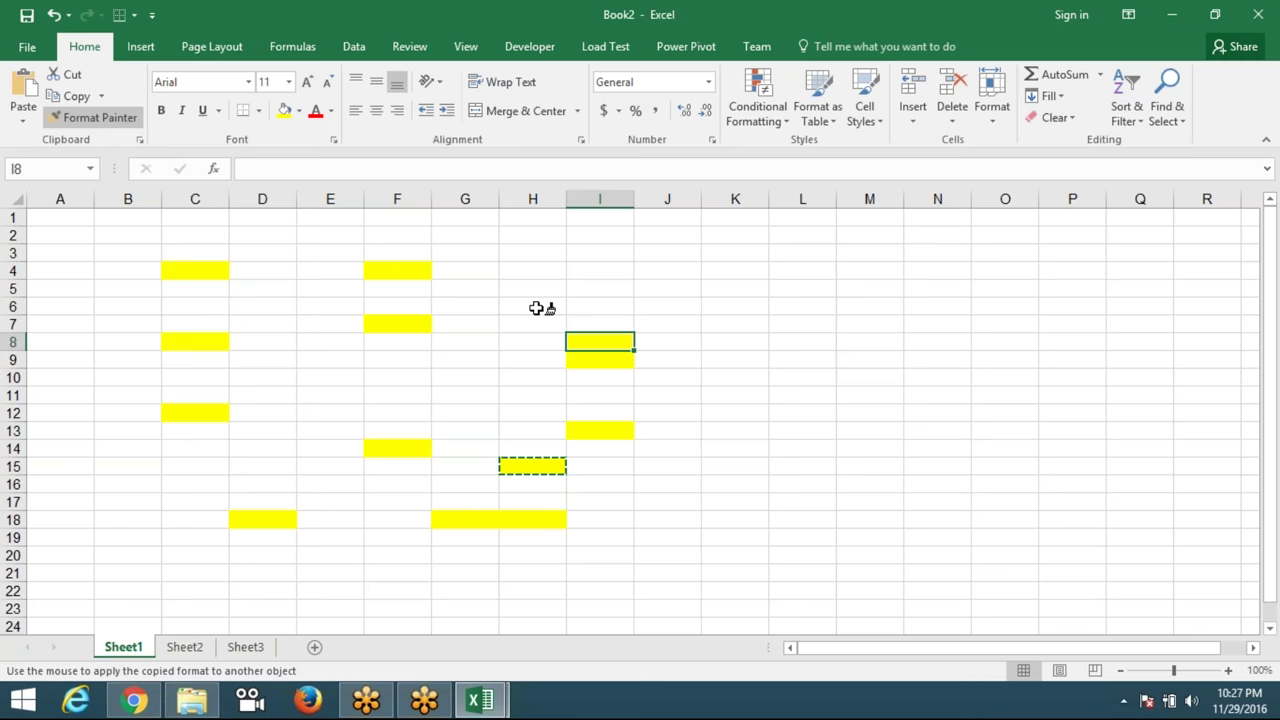
left_click(514, 284)
left_click(457, 234)
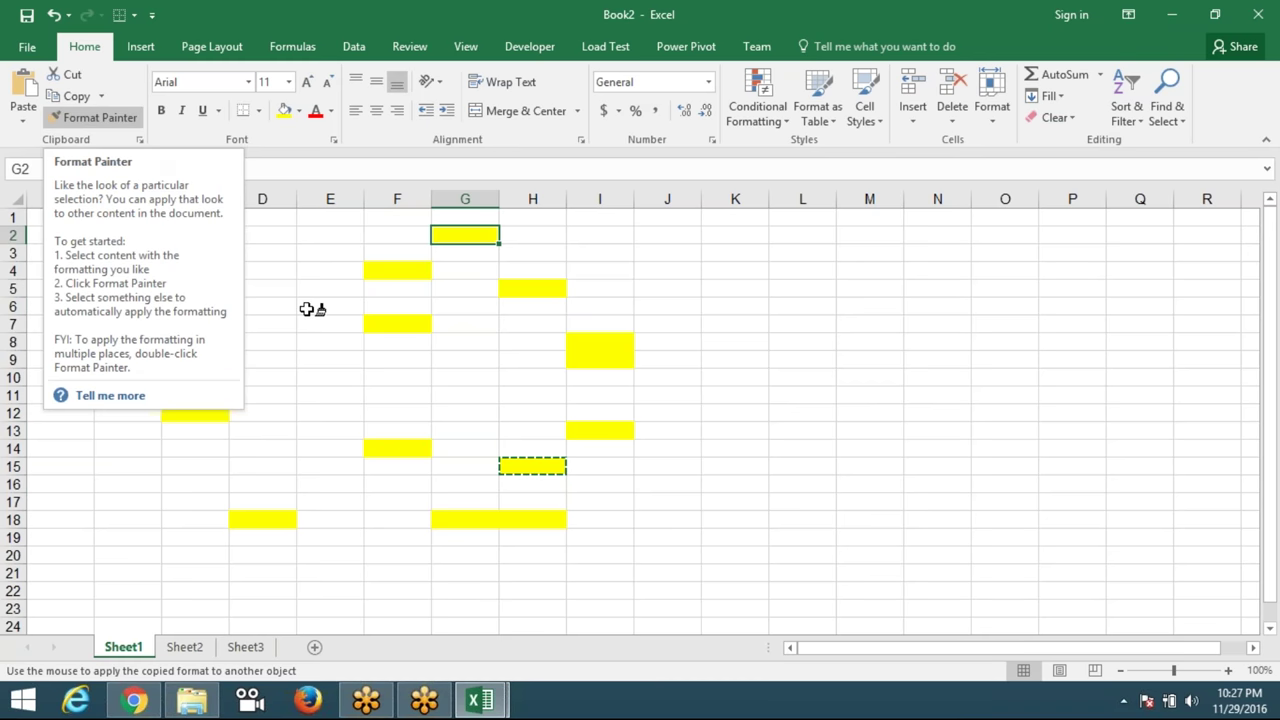
left_click(92, 117)
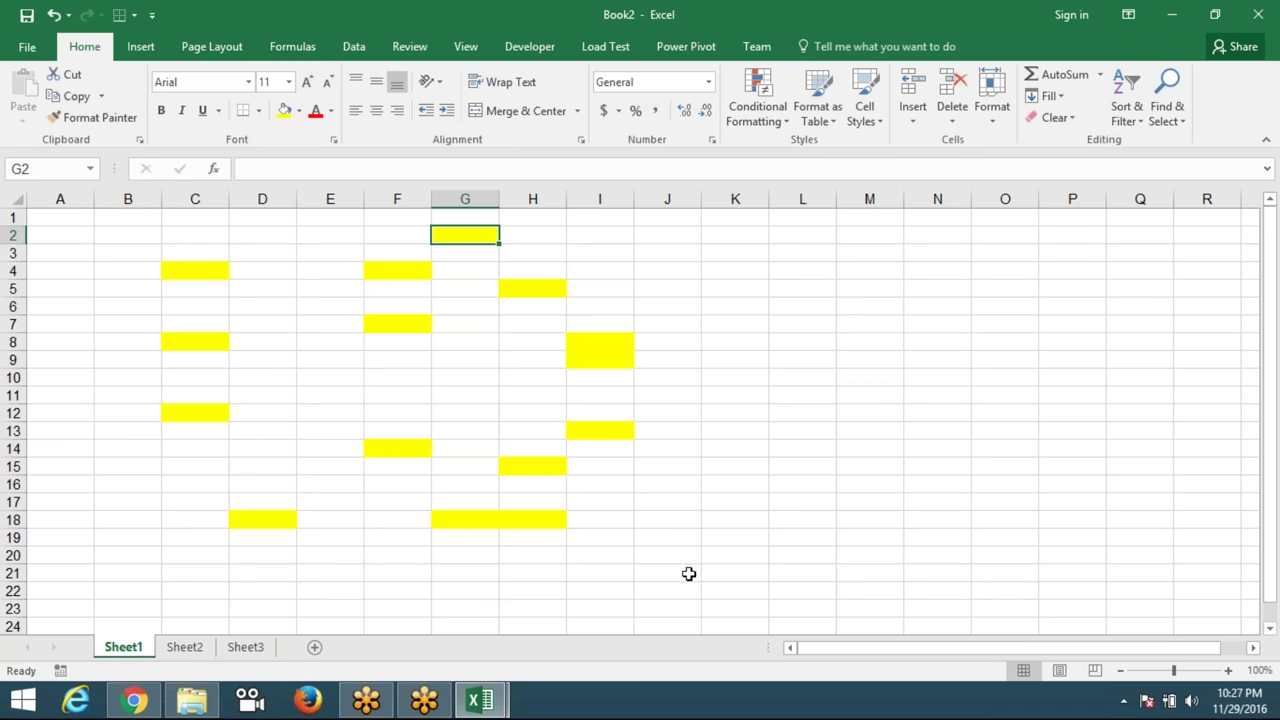
left_click_drag(140, 234, 690, 590)
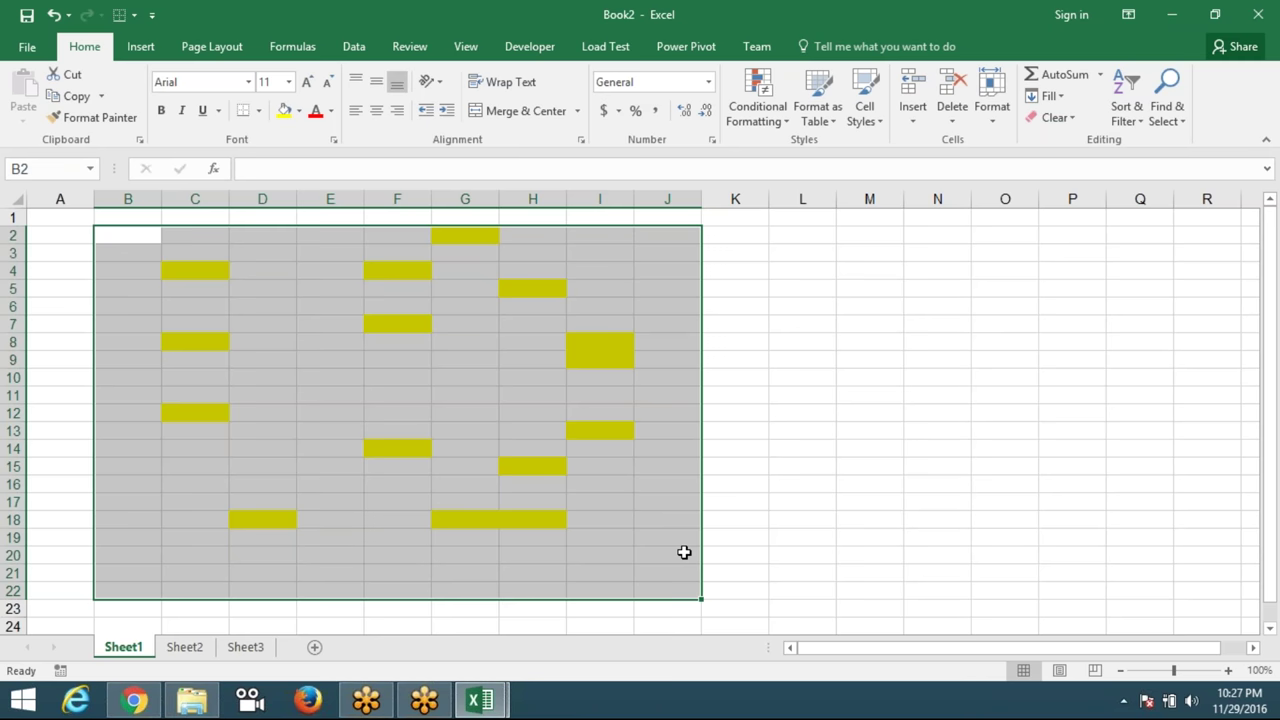
Clear the range, enter header Name in A1 and Puneet in A2, and auto-fill names to A15.
key("Delete")
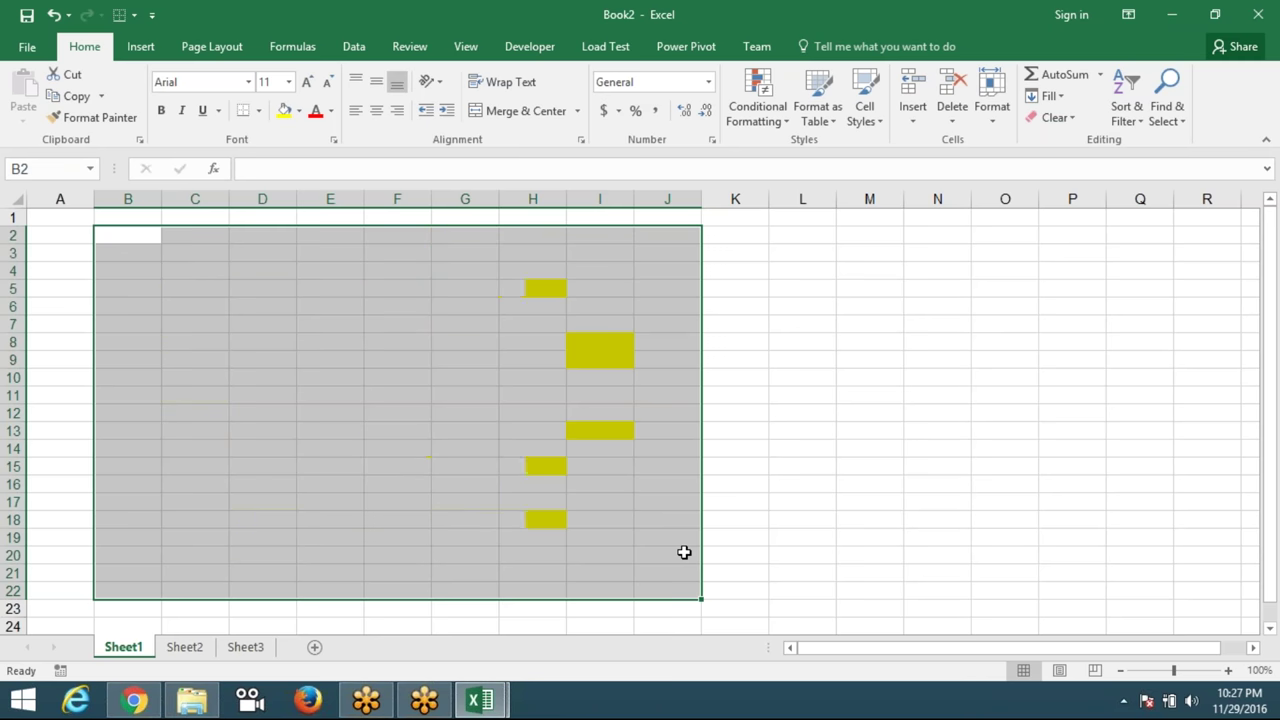
key("Up")
key("Left")
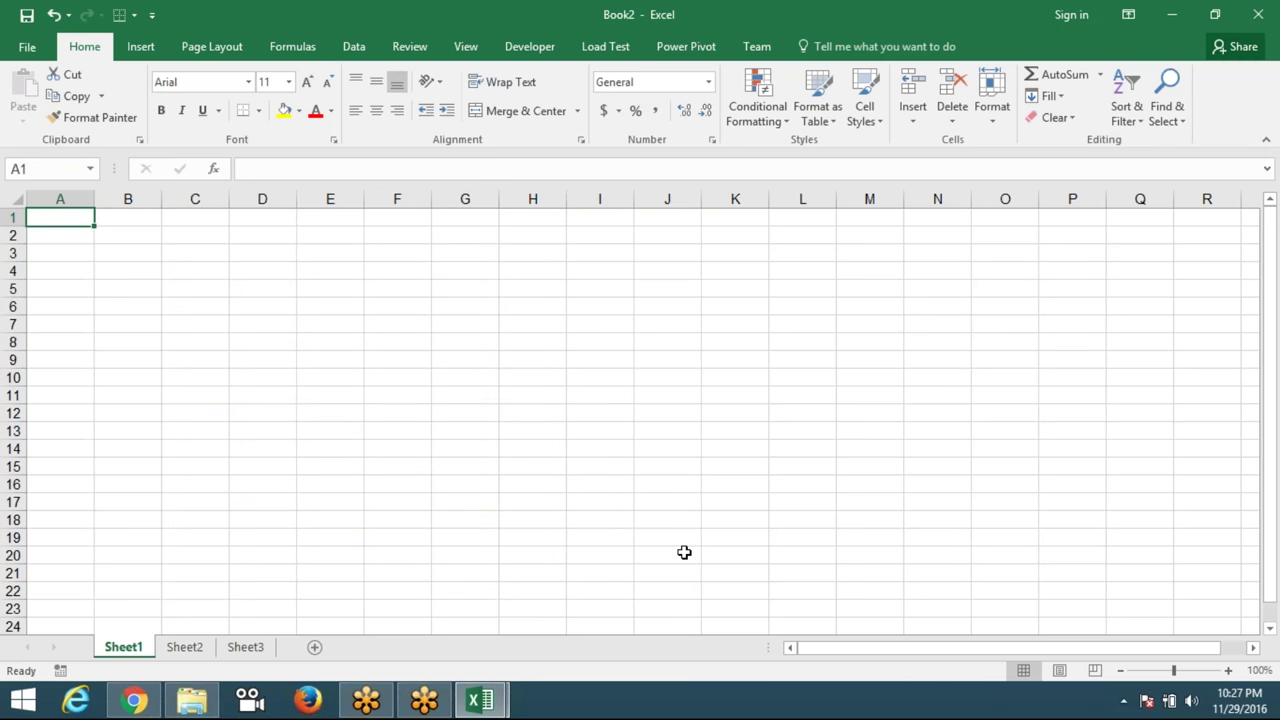
type("Name")
key("Return")
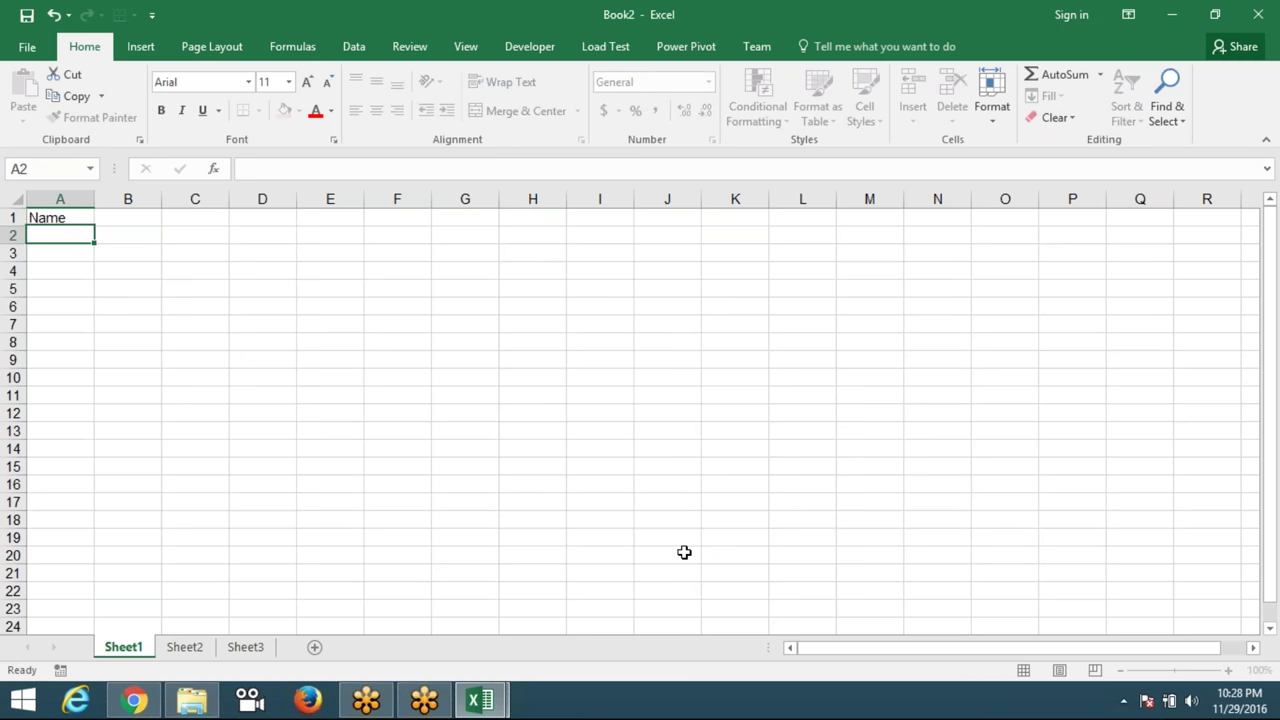
type("Puneet")
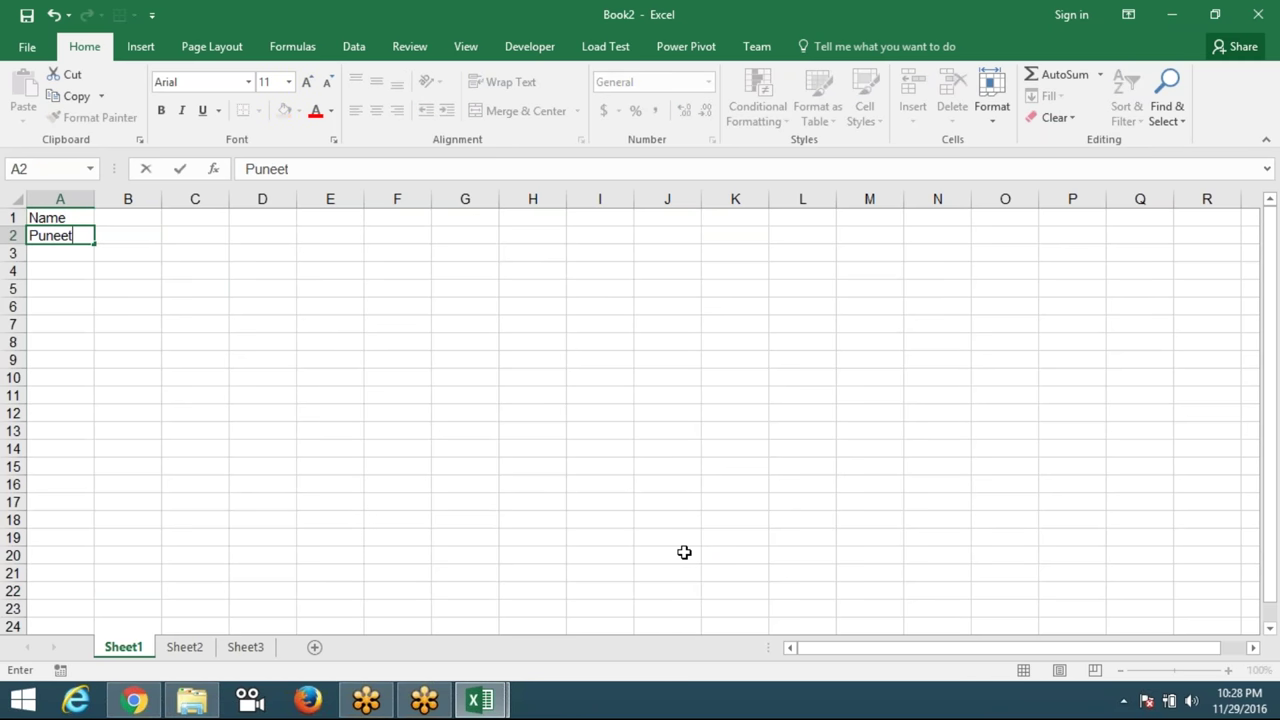
left_click(150, 358)
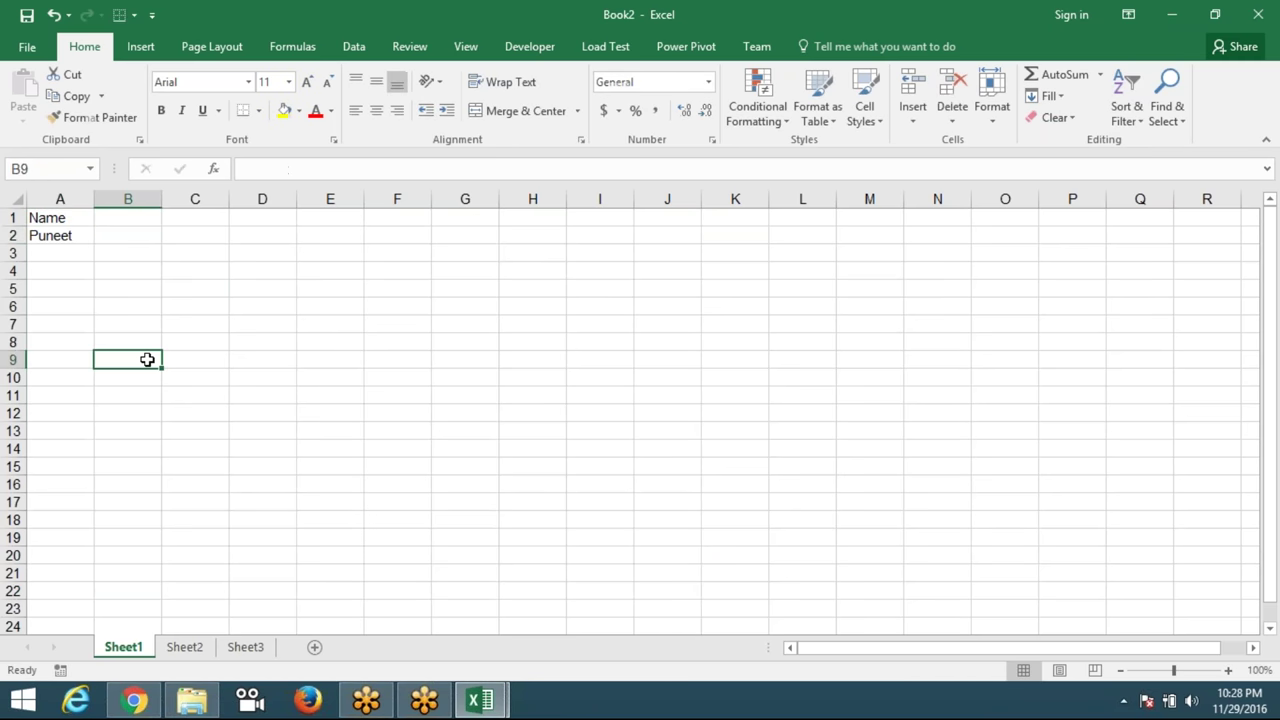
left_click(62, 240)
left_click_drag(94, 244, 95, 472)
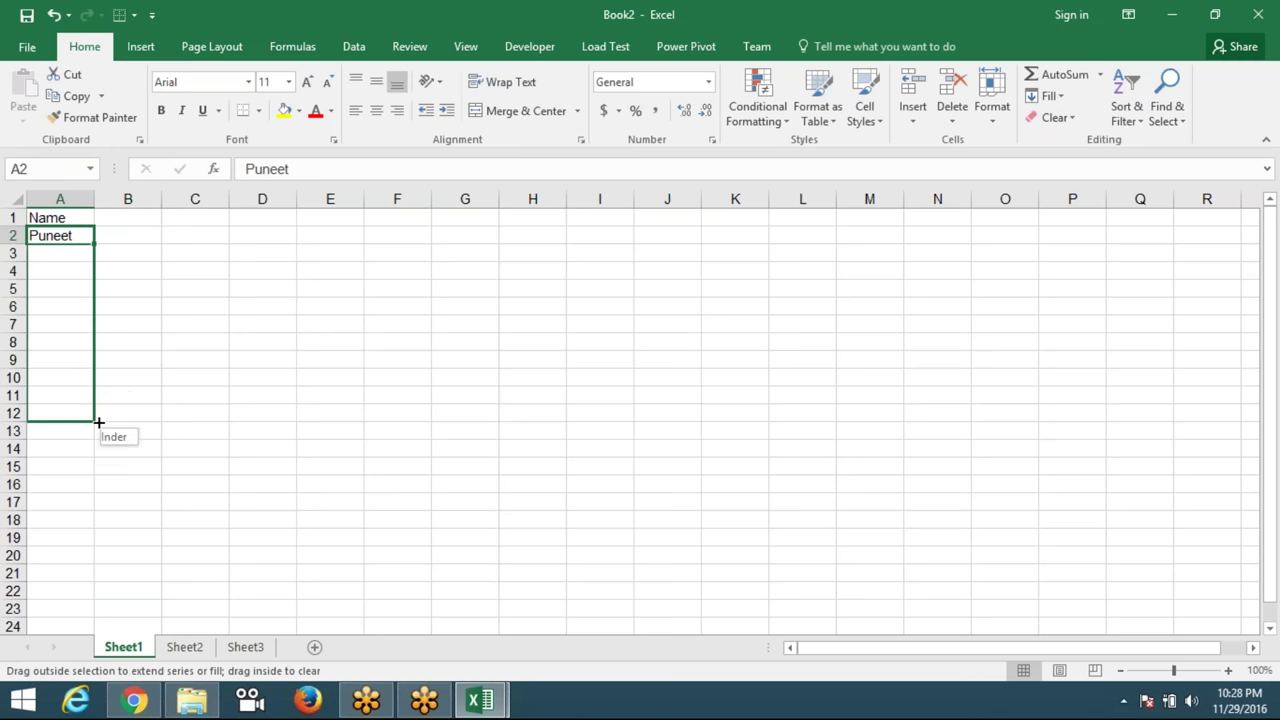
Enter header Sales in B1 and =RANDBETWEEN(10,90) in B2.
left_click(133, 219)
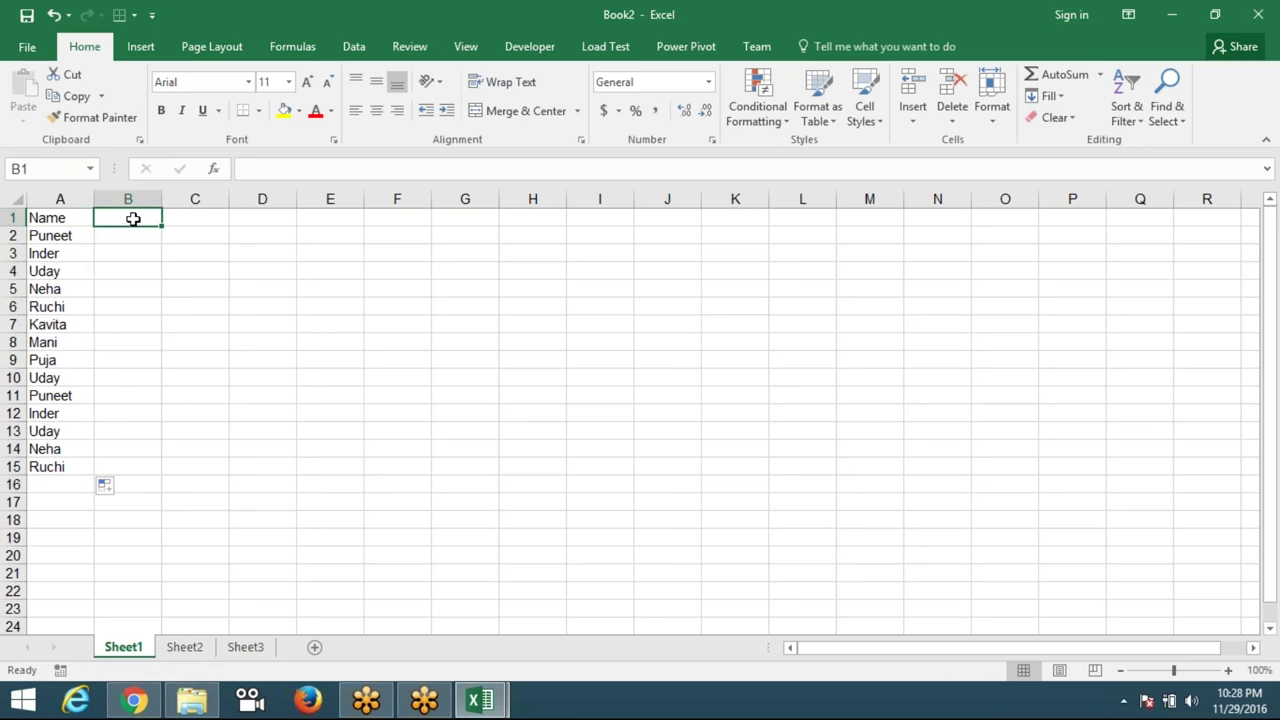
type("Sales")
key("Return")
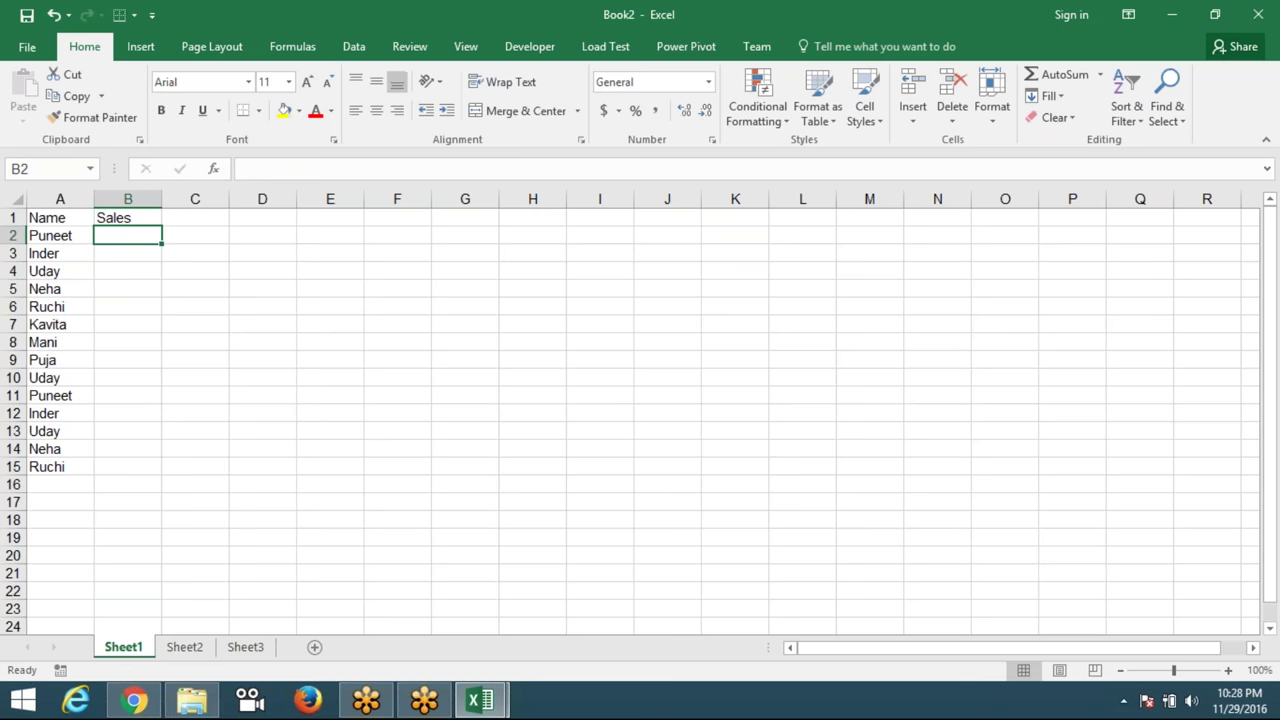
type("=ra")
key("Down")
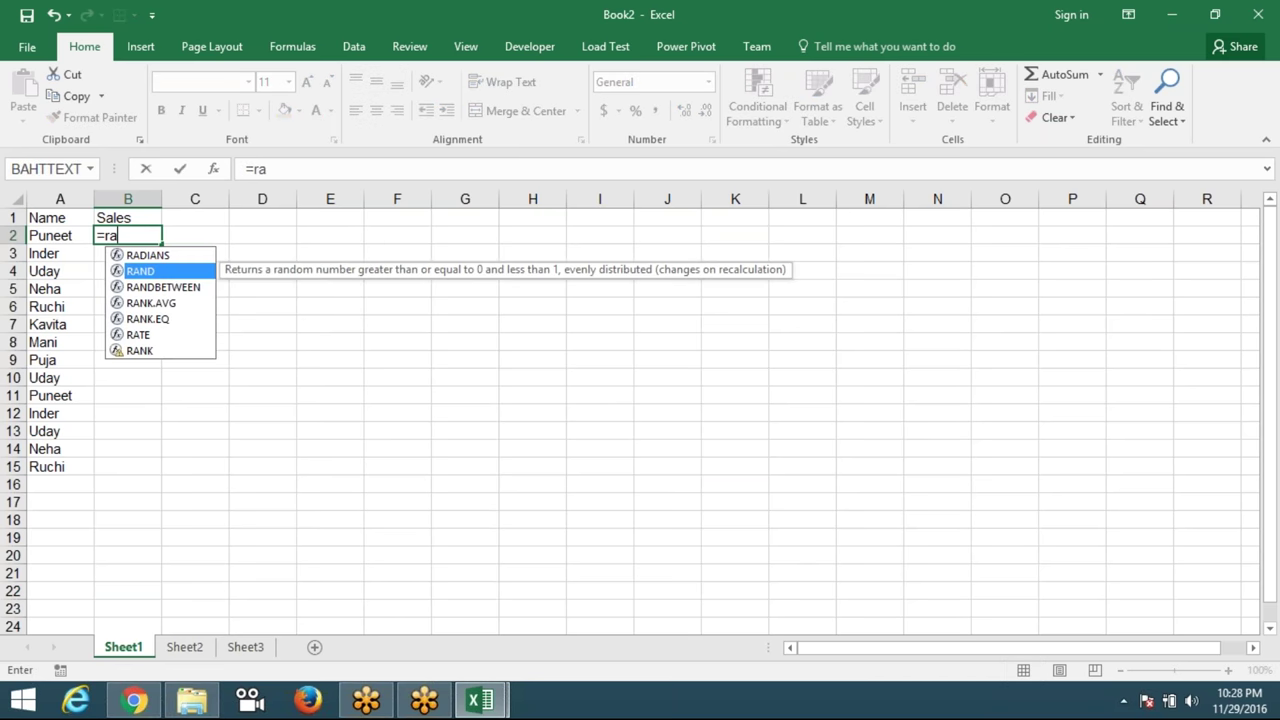
key("Down")
key("Tab")
type("10,90)")
key("Return")
Fill B2's random sales formula down to B15 and select the names Puneet through Kavita.
left_click(148, 235)
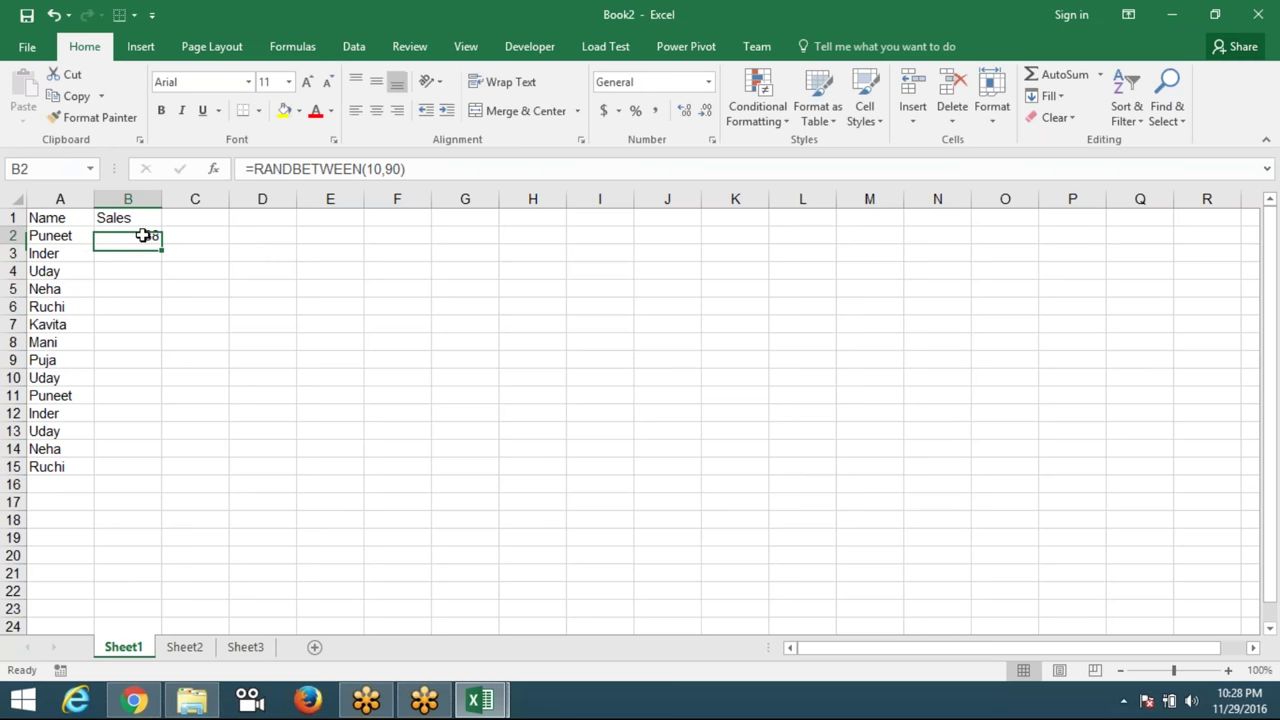
left_click(170, 246)
left_click(150, 236)
double_click(159, 244)
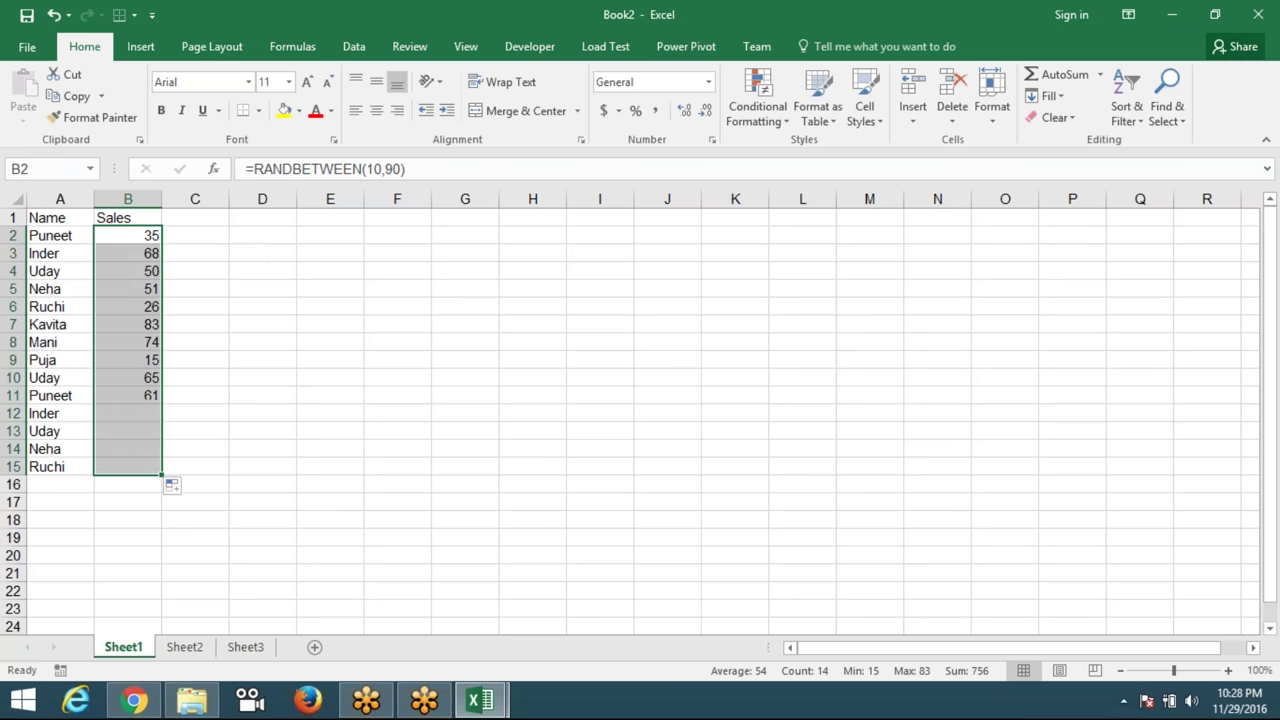
left_click(56, 217)
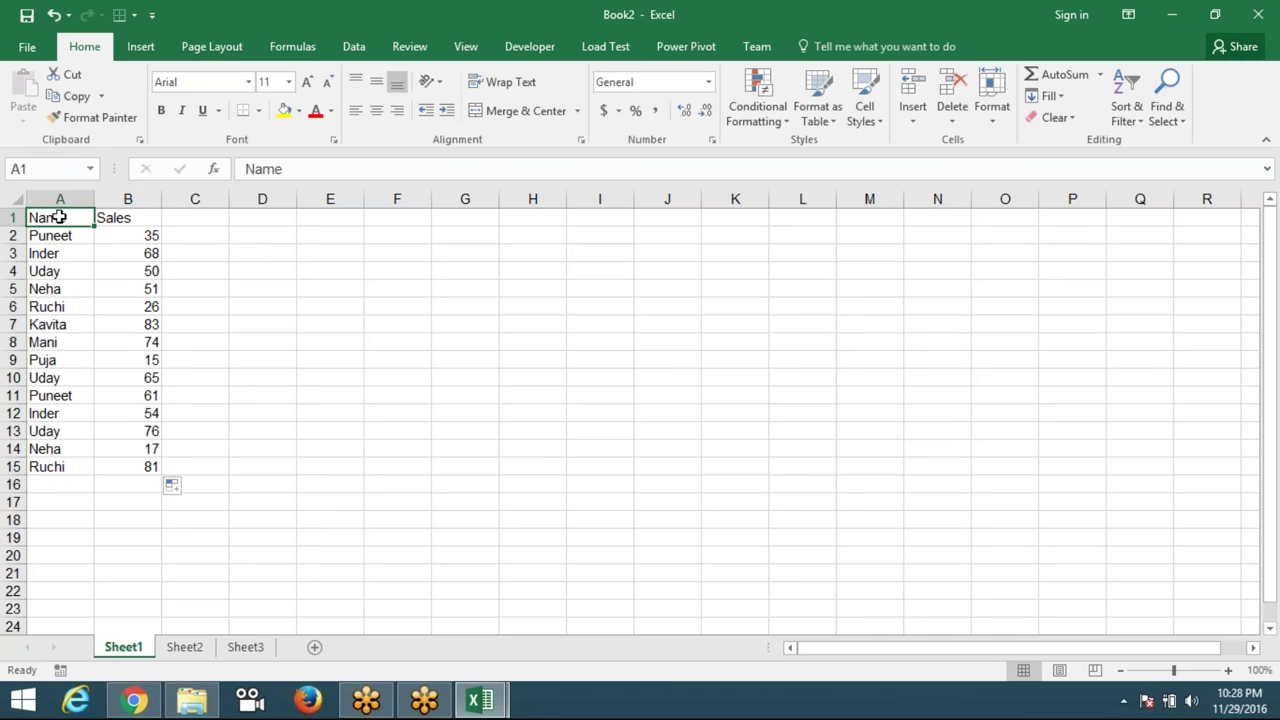
left_click_drag(46, 240, 47, 325)
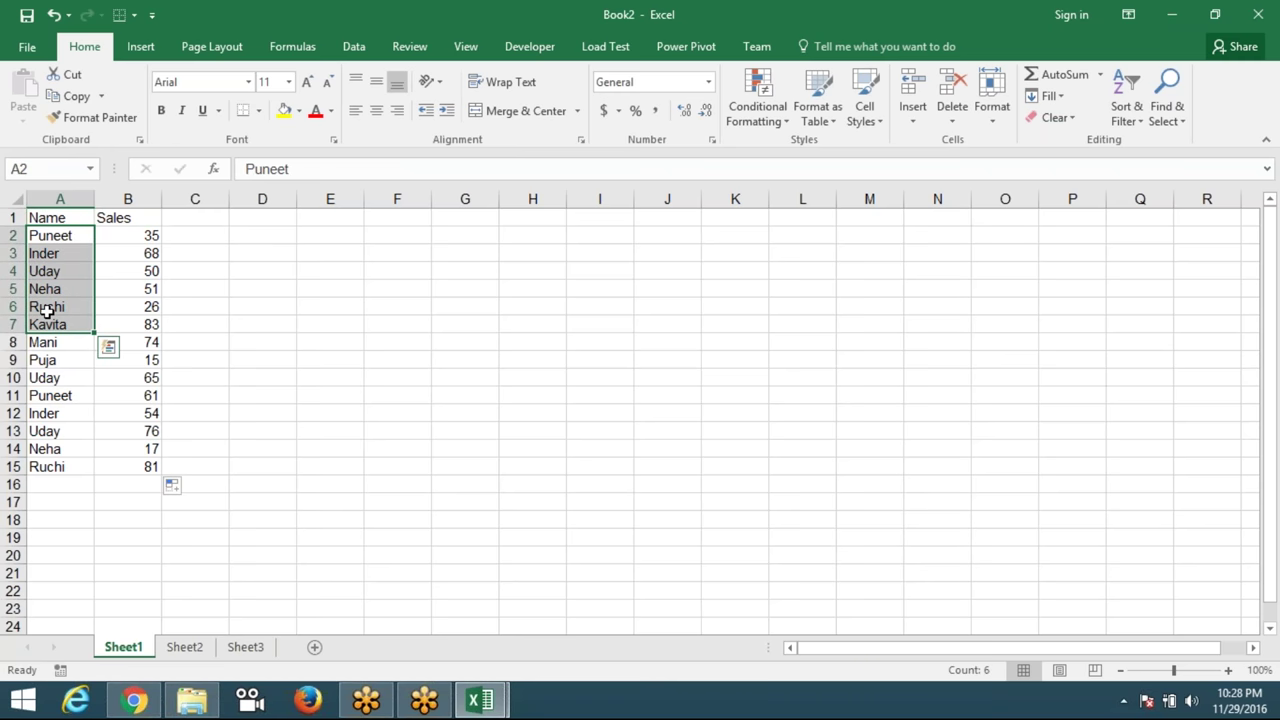
left_click(24, 47)
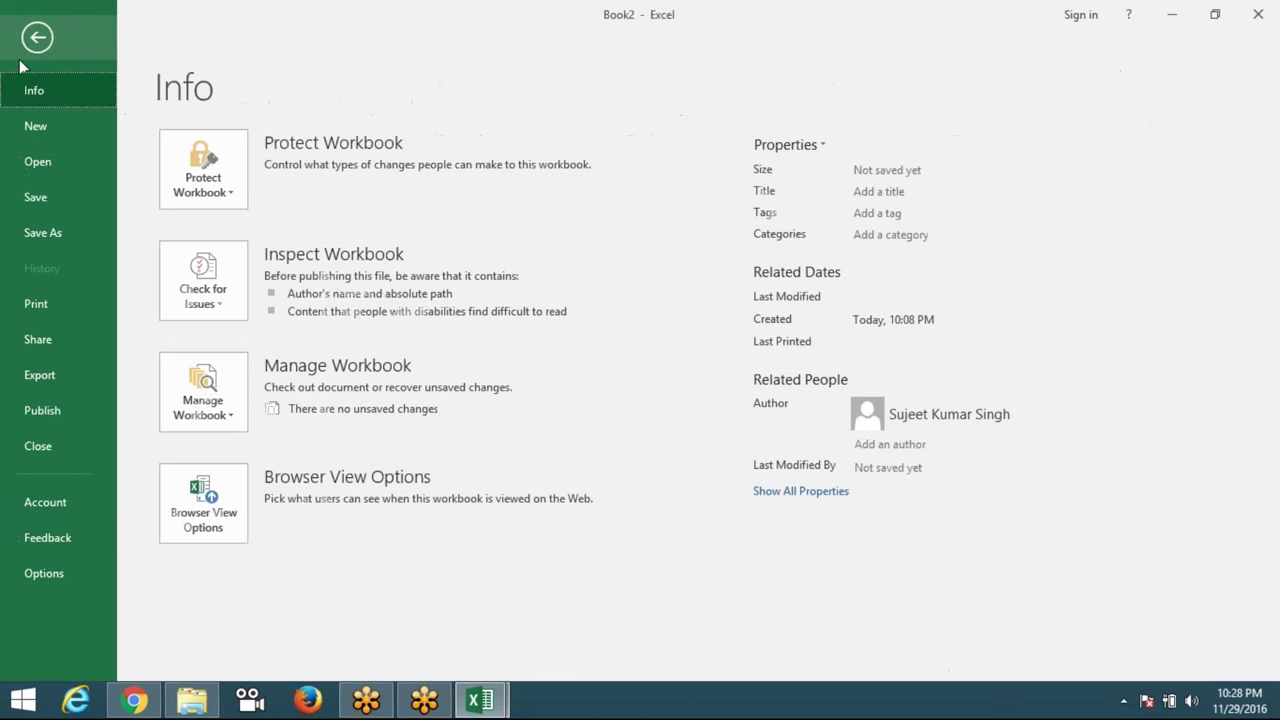
left_click(65, 575)
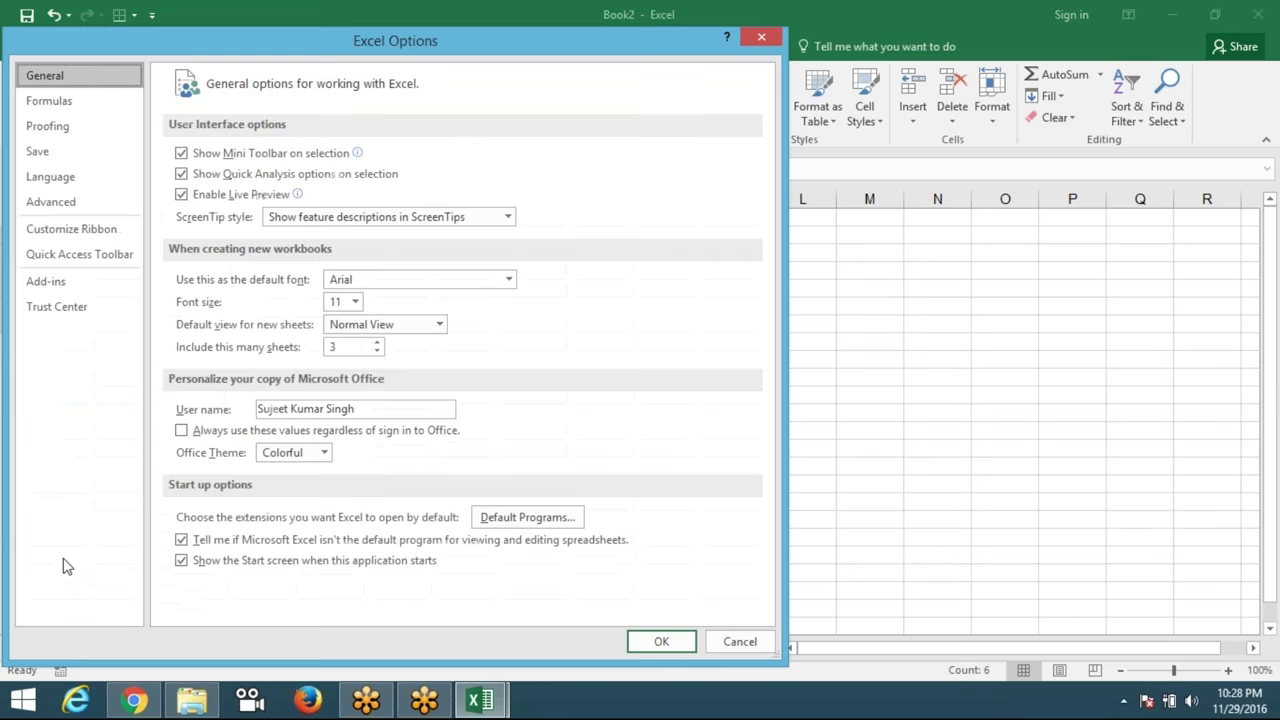
left_click(40, 203)
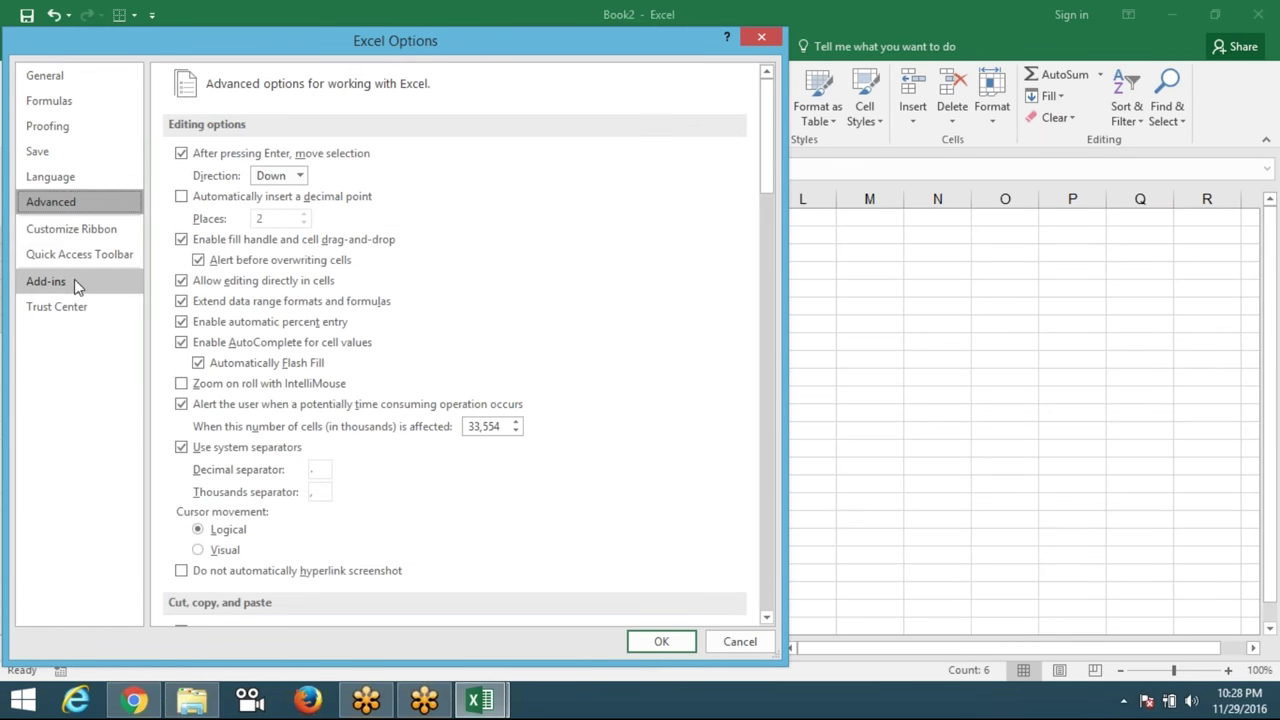
left_click_drag(765, 122, 767, 615)
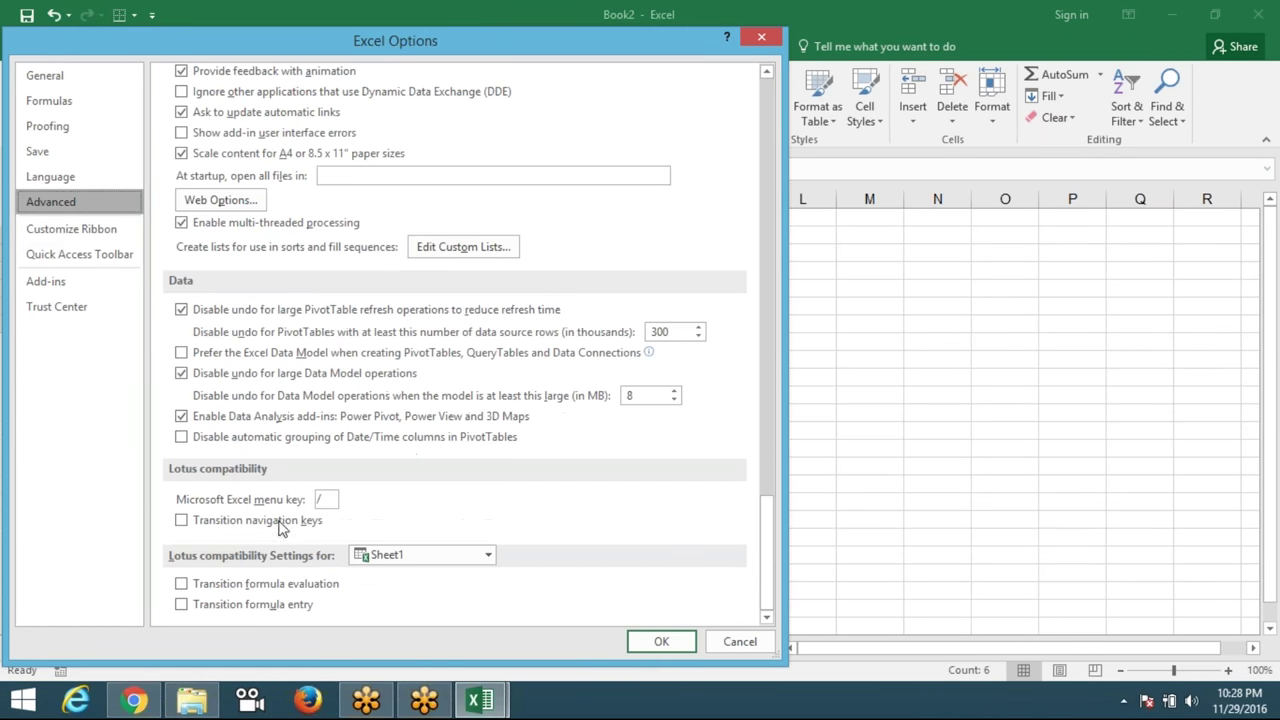
left_click(455, 250)
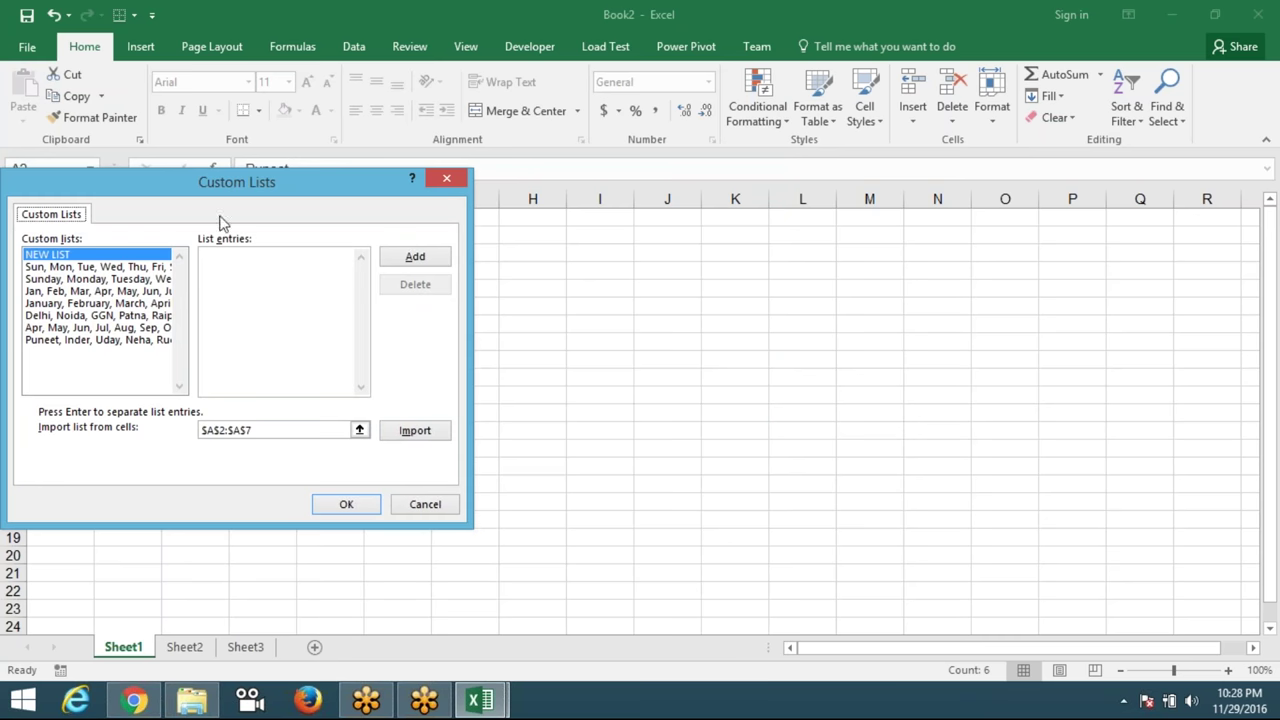
left_click(105, 316)
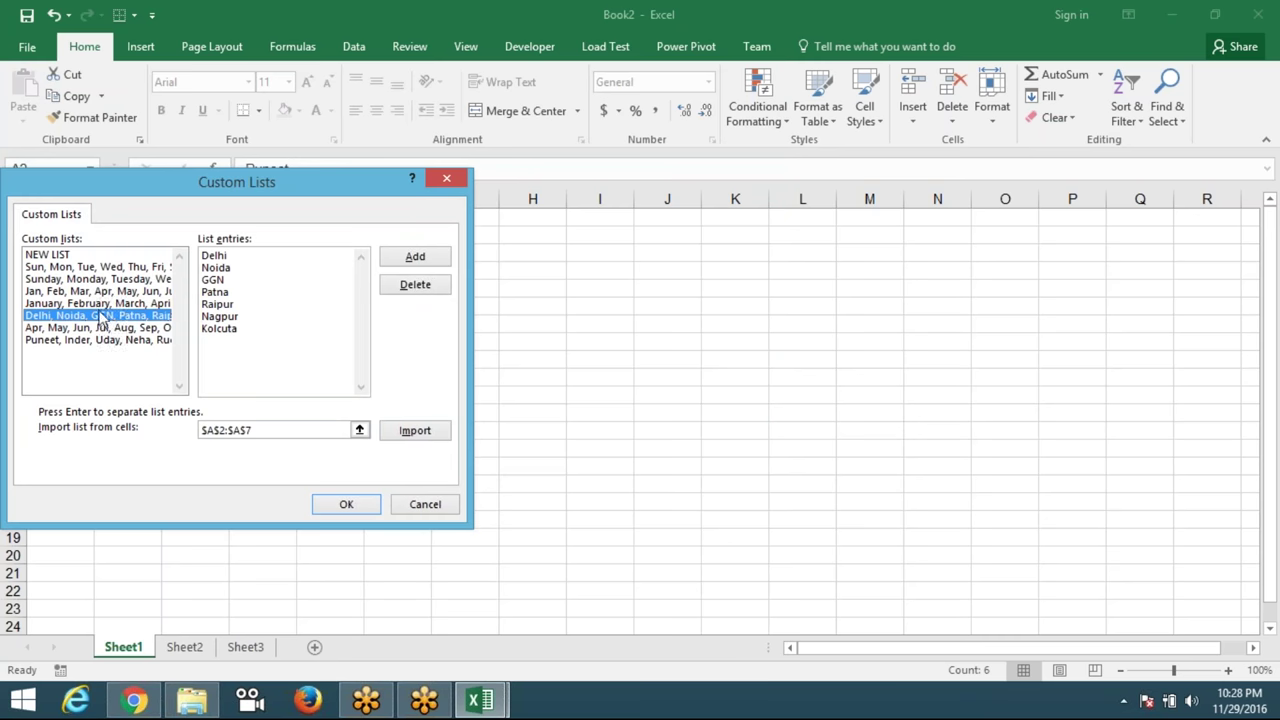
left_click(103, 329)
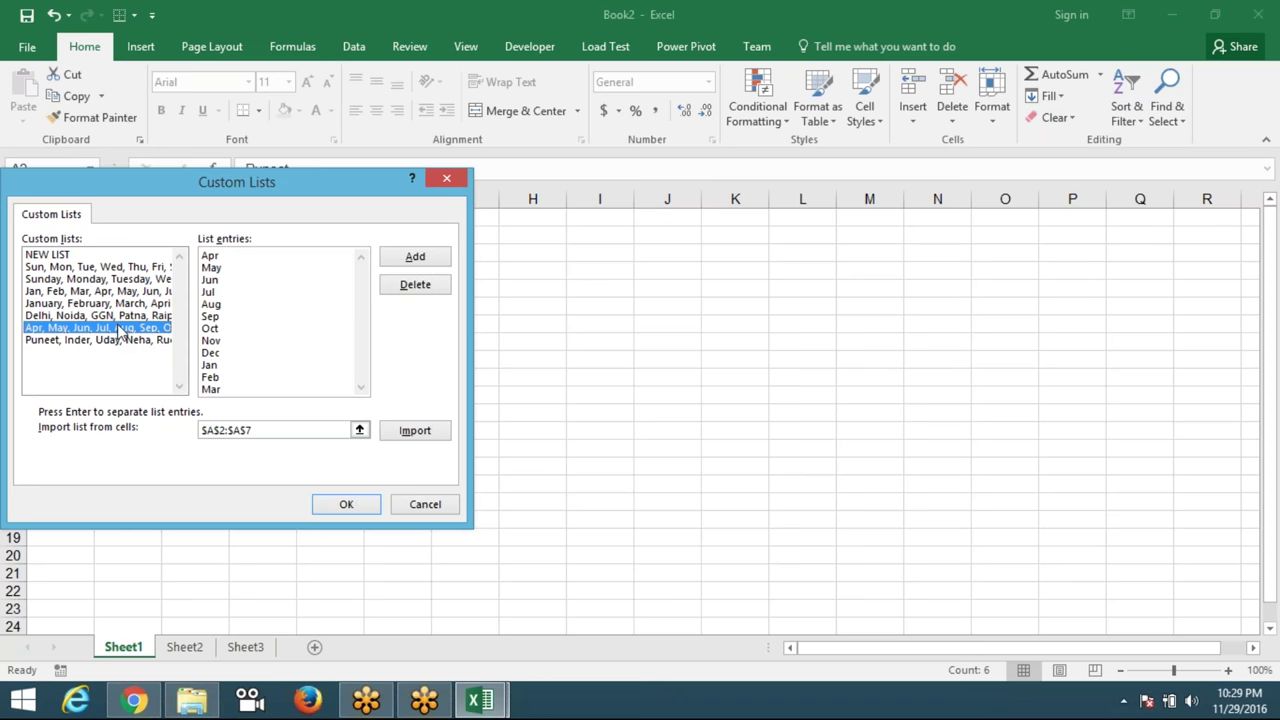
key("Return")
key("Return")
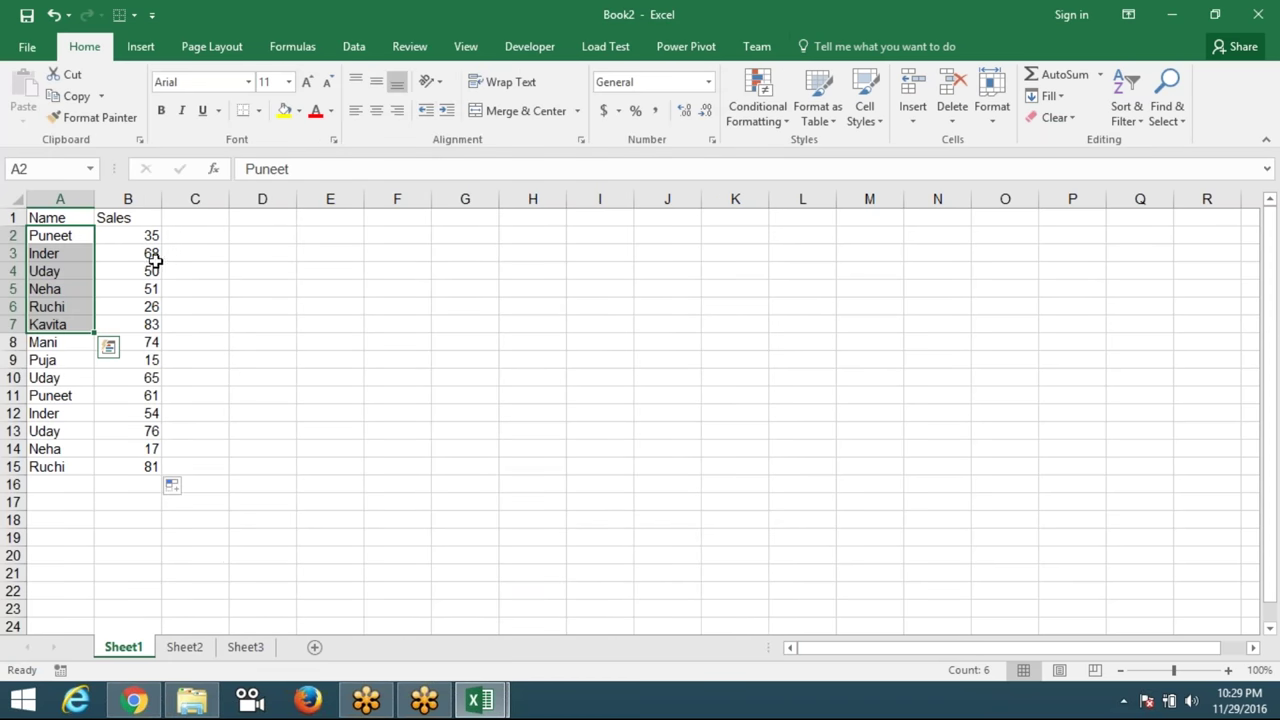
Recommit B3's formula unchanged, then copy the Name/Sales table A1:B15.
left_click(155, 256)
double_click(155, 256)
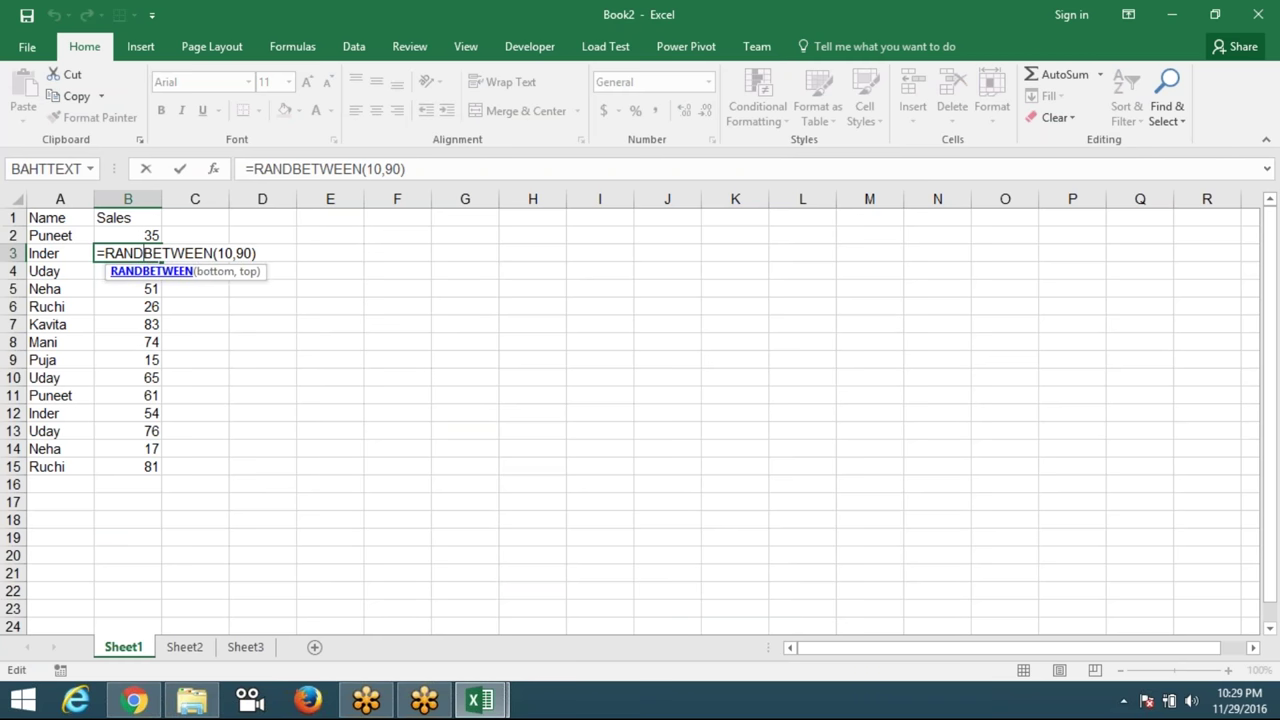
key("ctrl+Return")
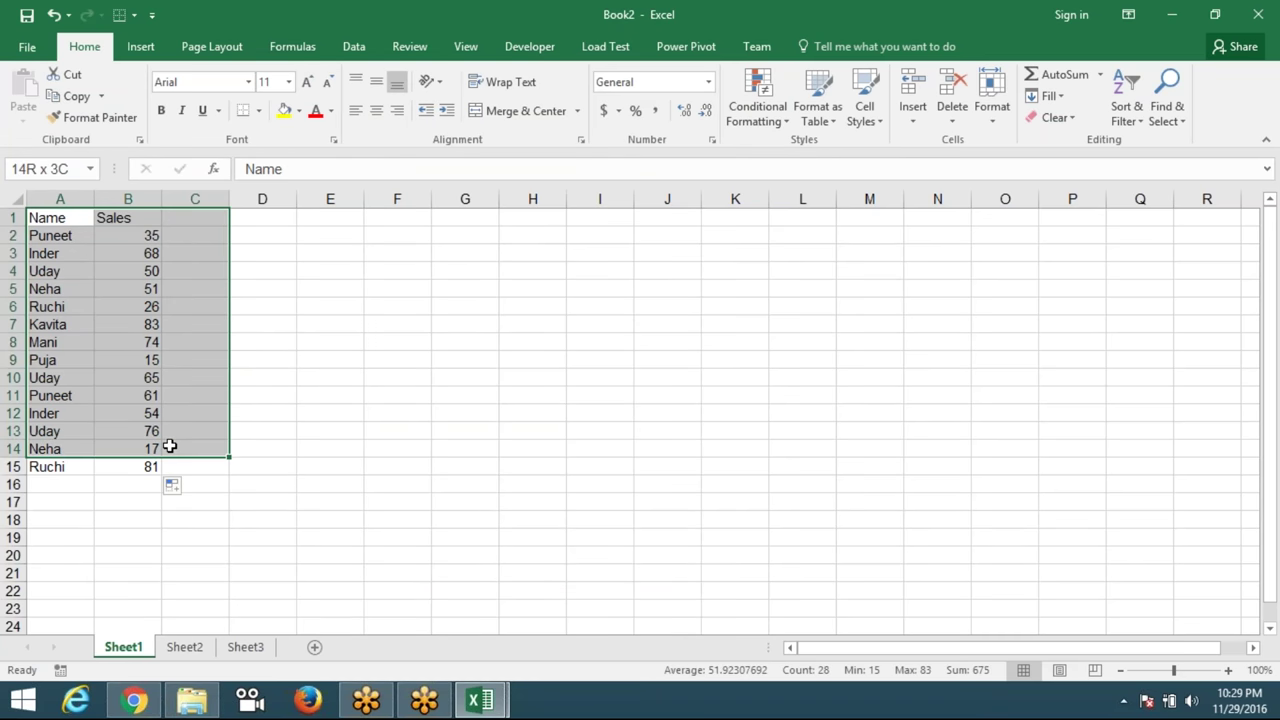
left_click_drag(35, 218, 149, 466)
key("ctrl+c")
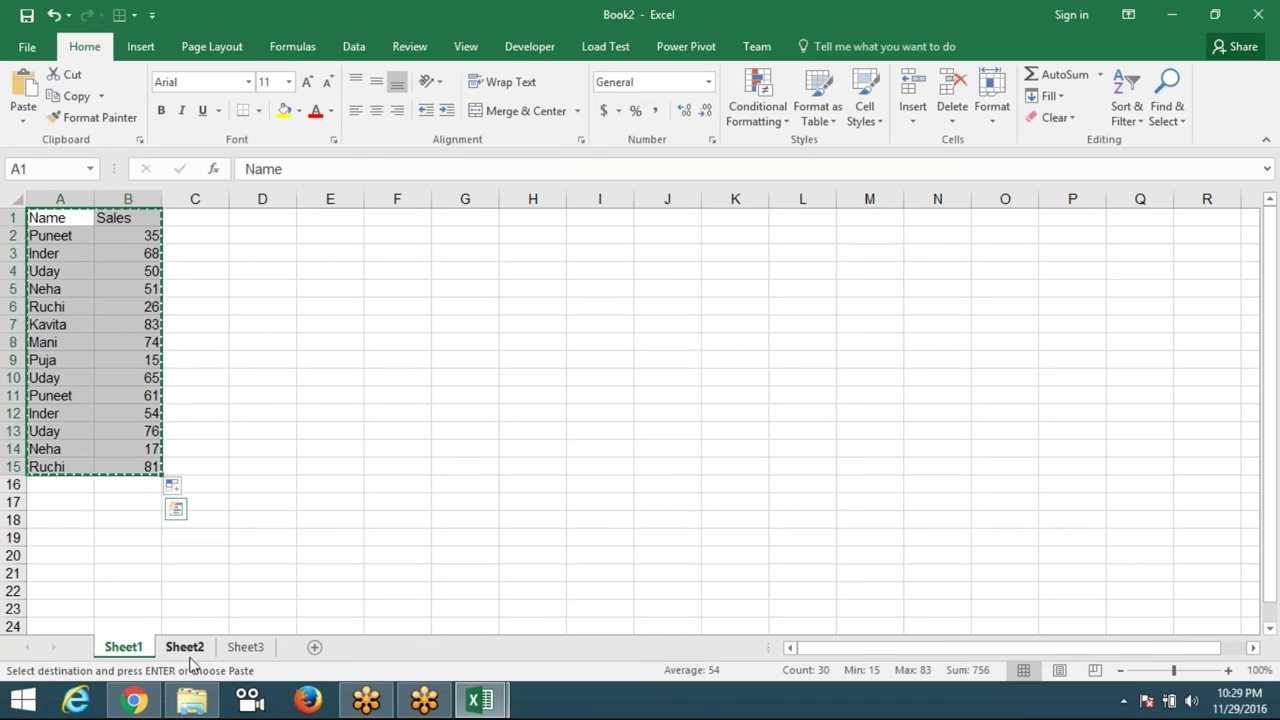
Paste the table into Sheet2 and Sheet3, plus new sheets Sheet4, Sheet5 and Sheet6.
left_click(186, 648)
key("ctrl+v")
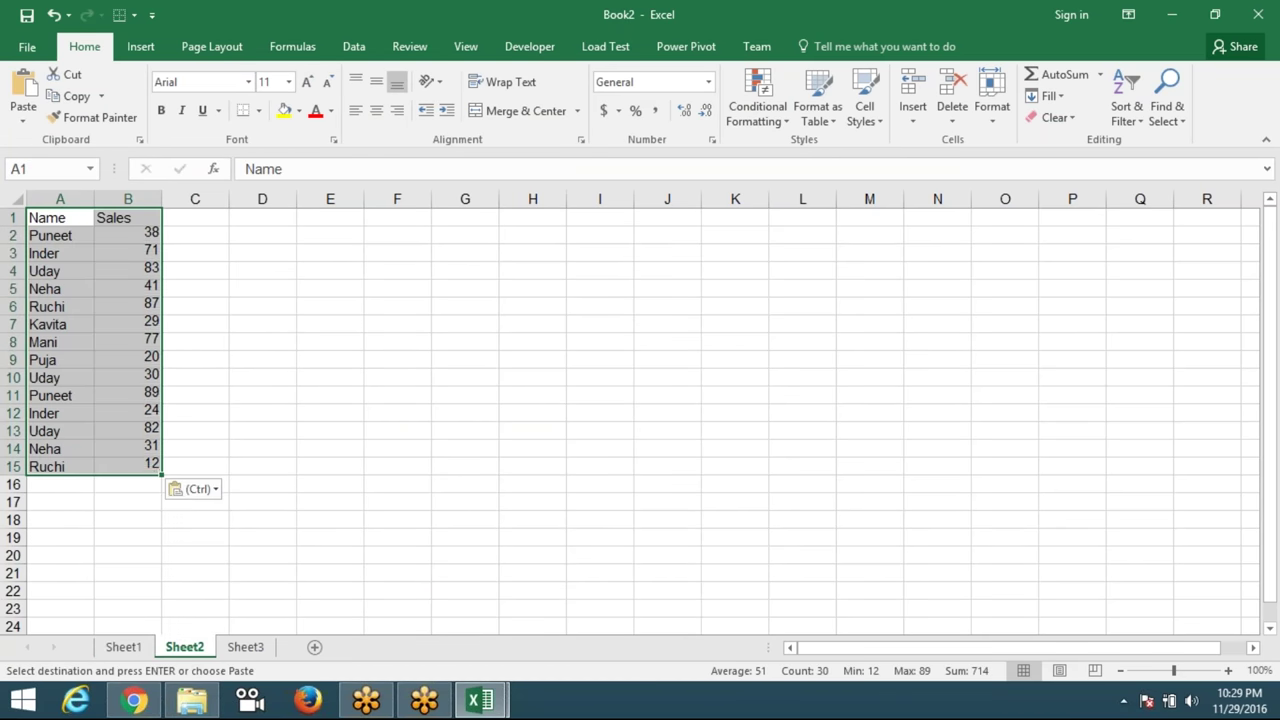
left_click(239, 652)
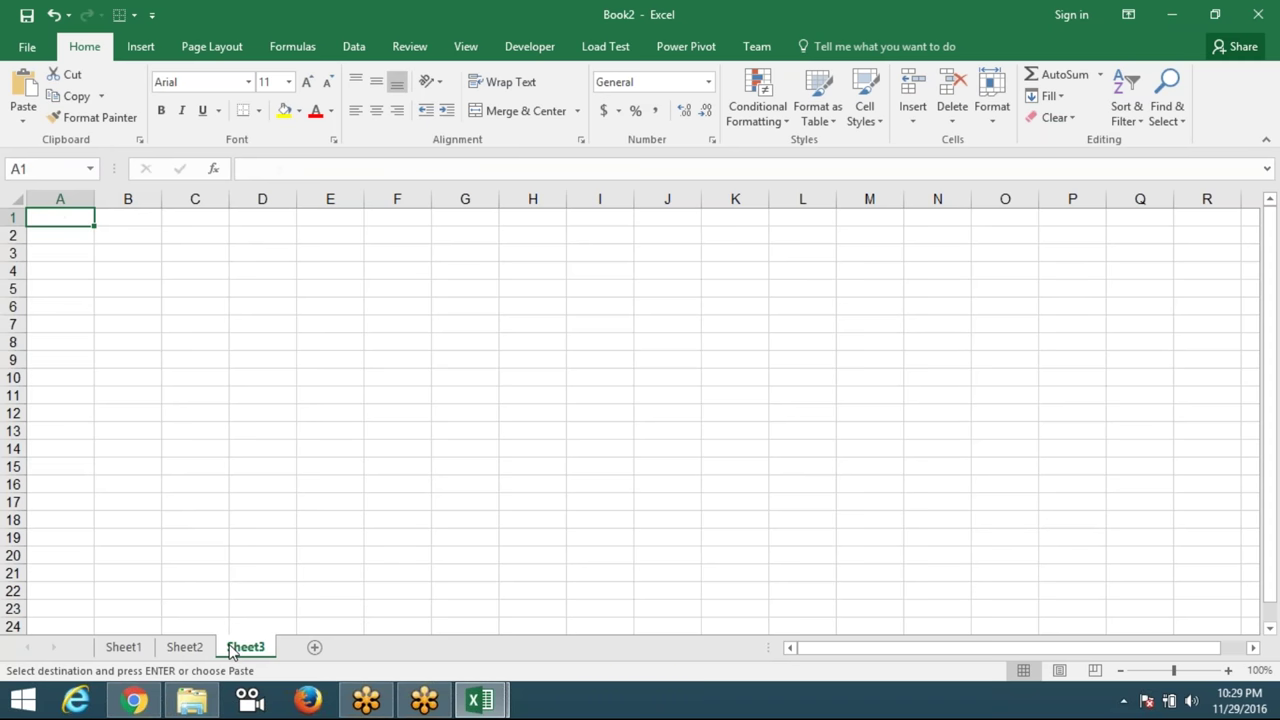
key("ctrl+v")
left_click(314, 649)
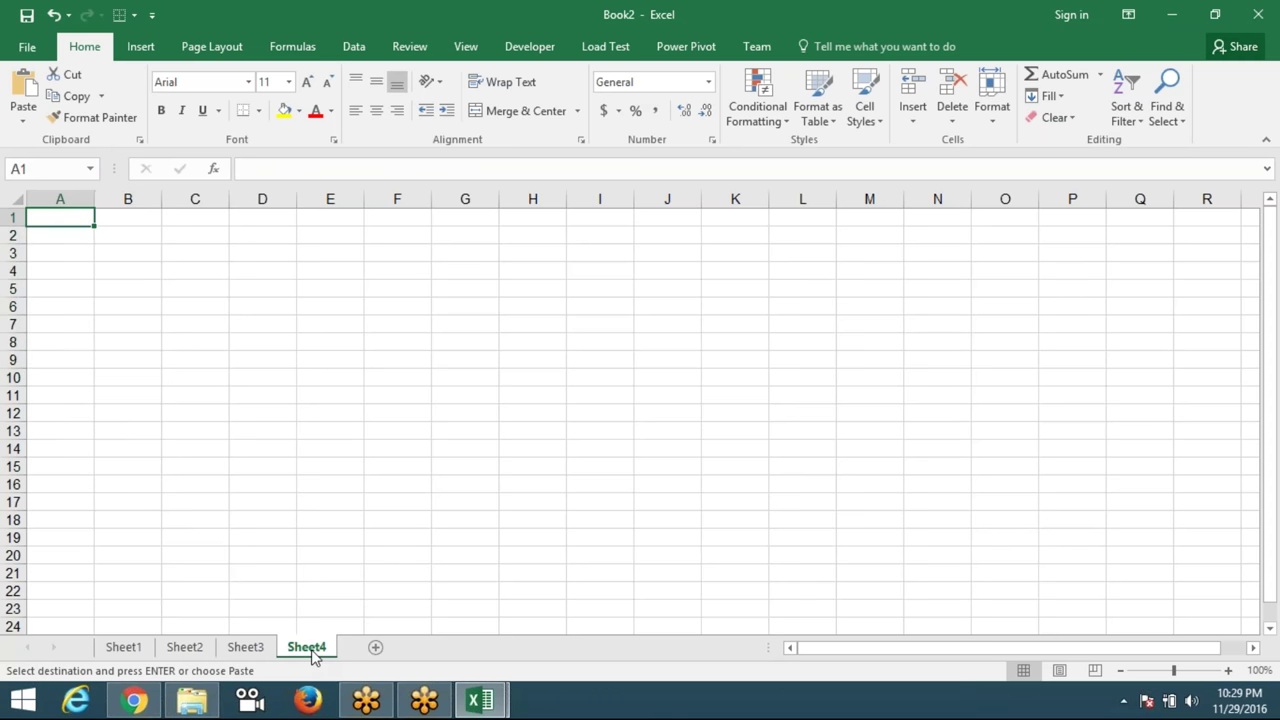
key("ctrl+v")
left_click(374, 650)
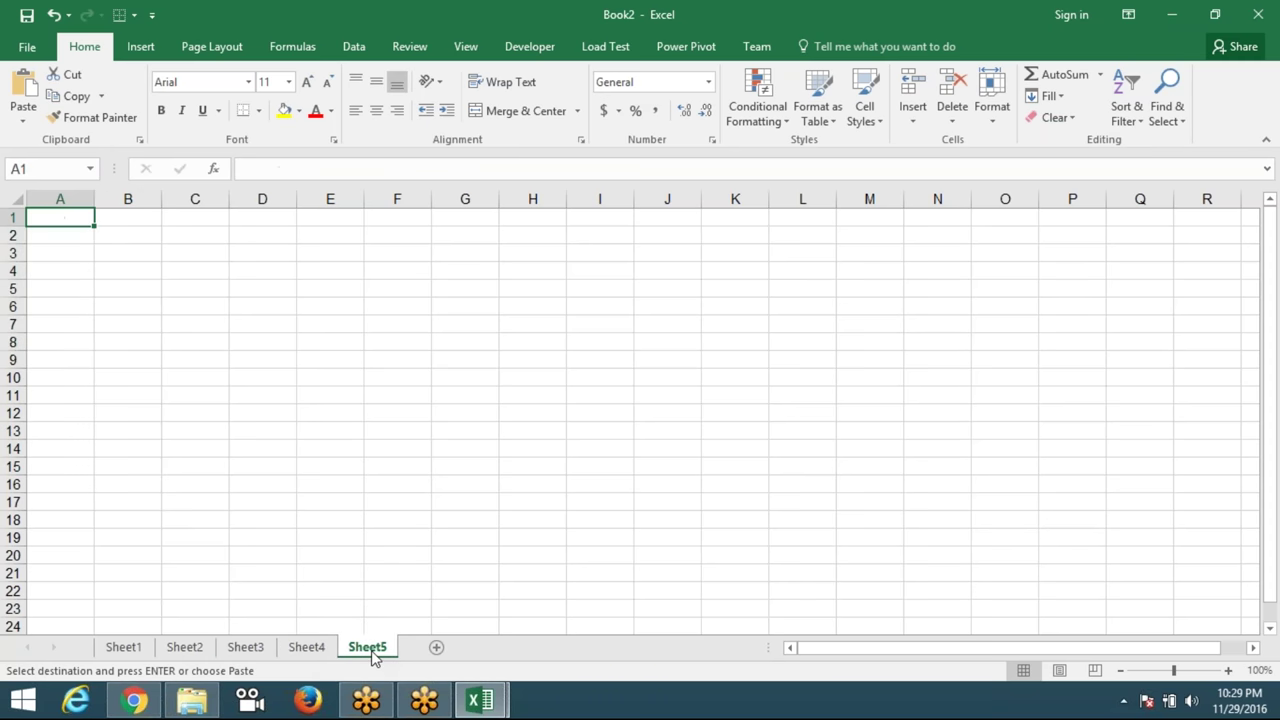
key("ctrl+v")
left_click(436, 647)
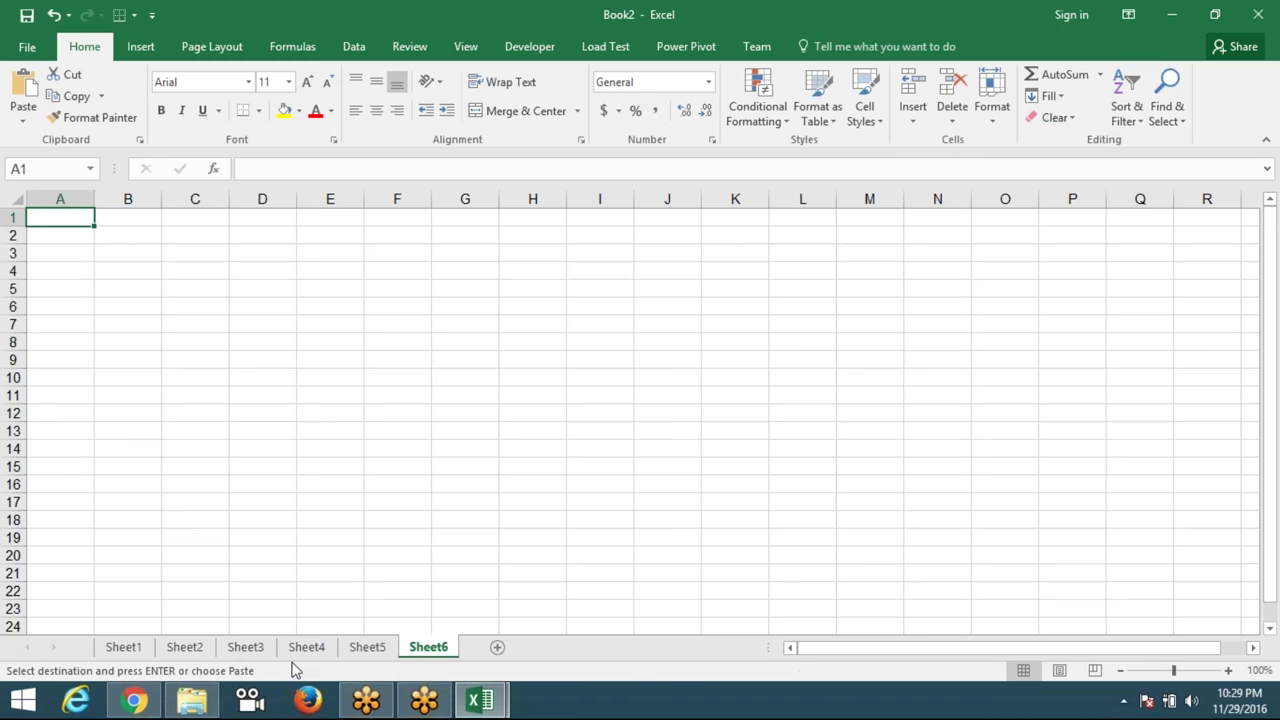
key("ctrl+v")
Group all six sheets and copy the table, opening and dismissing the Paste options.
left_click(115, 650, "shift")
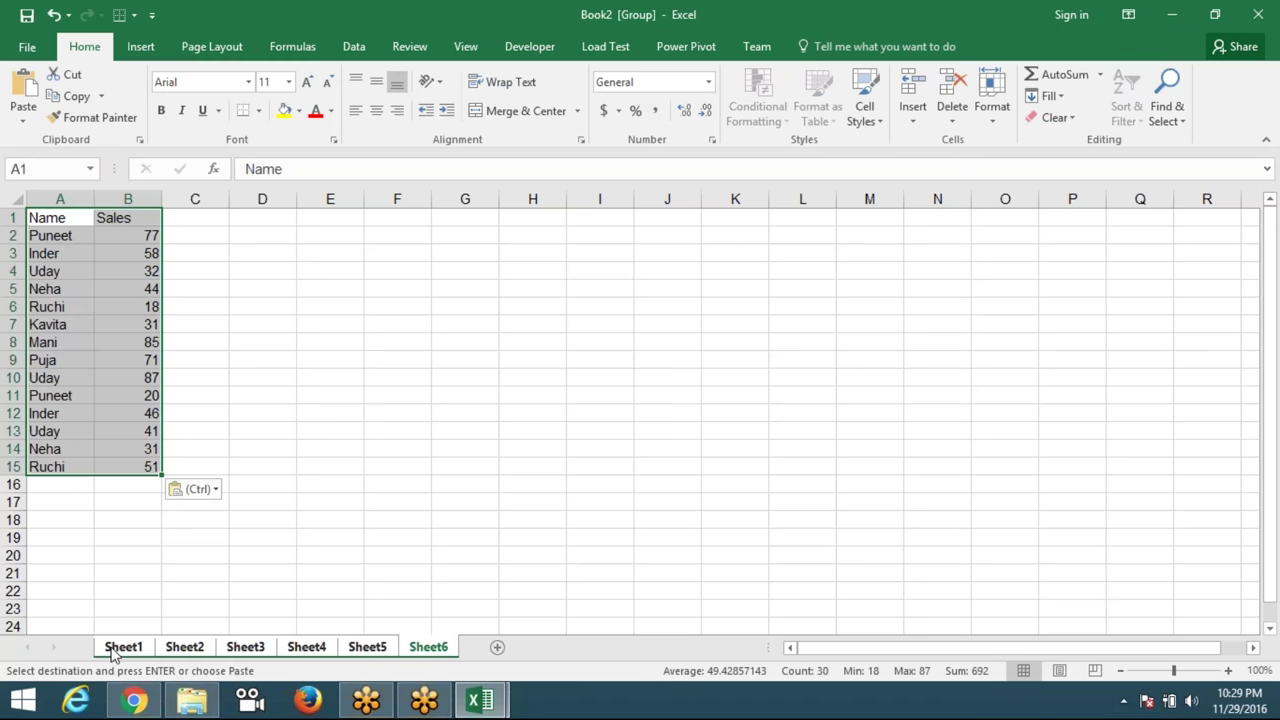
key("ctrl+c")
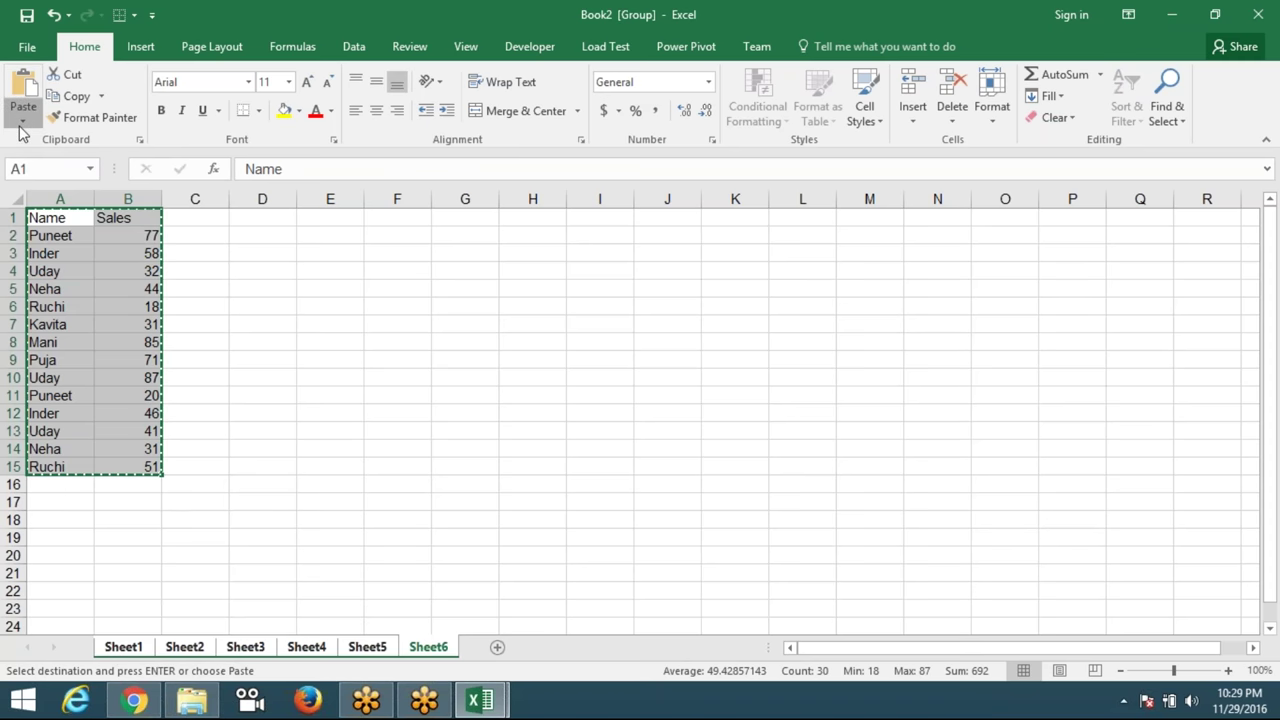
left_click(23, 118)
left_click(20, 242)
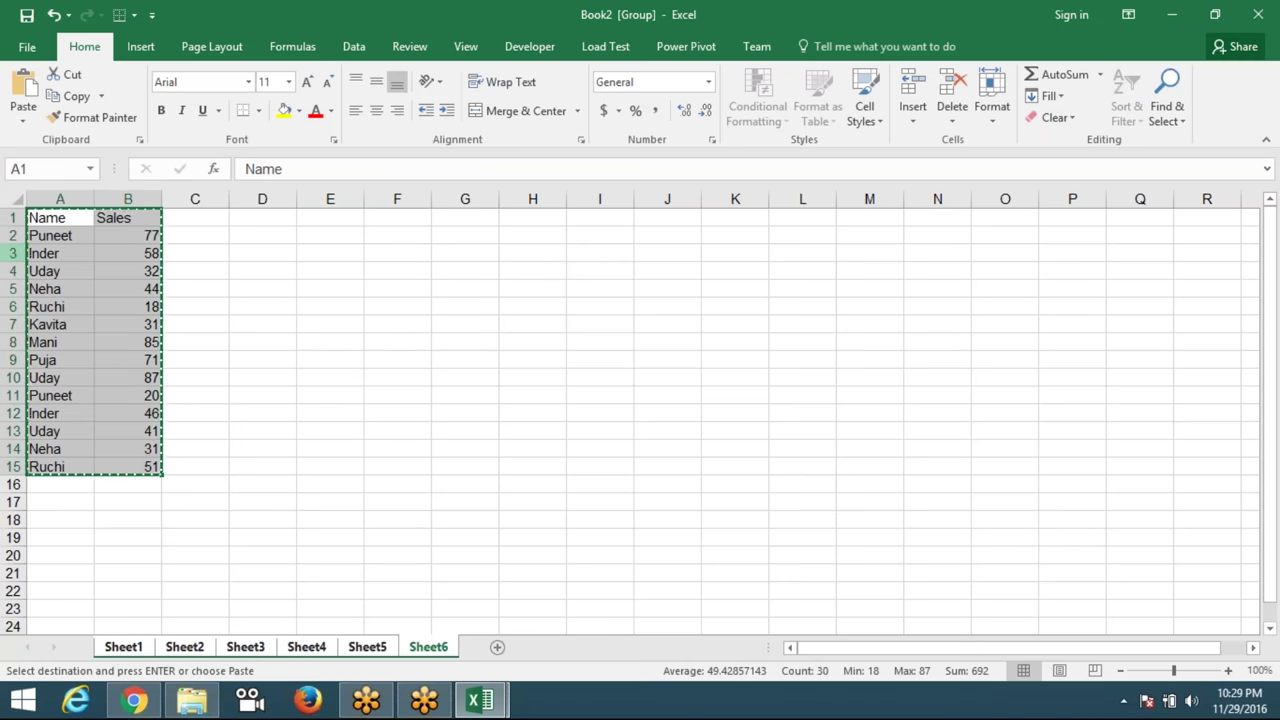
left_click(132, 240)
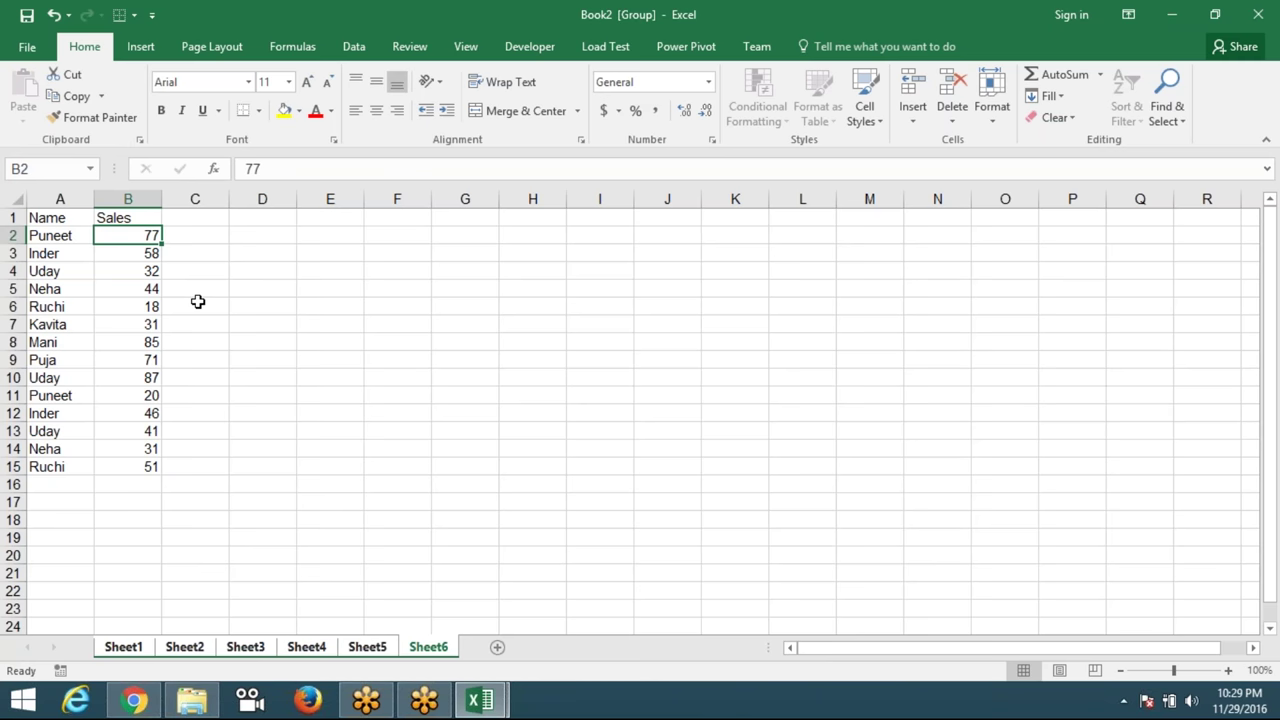
Add a new sheet after Sheet6 and rename it Data.
left_click(465, 608)
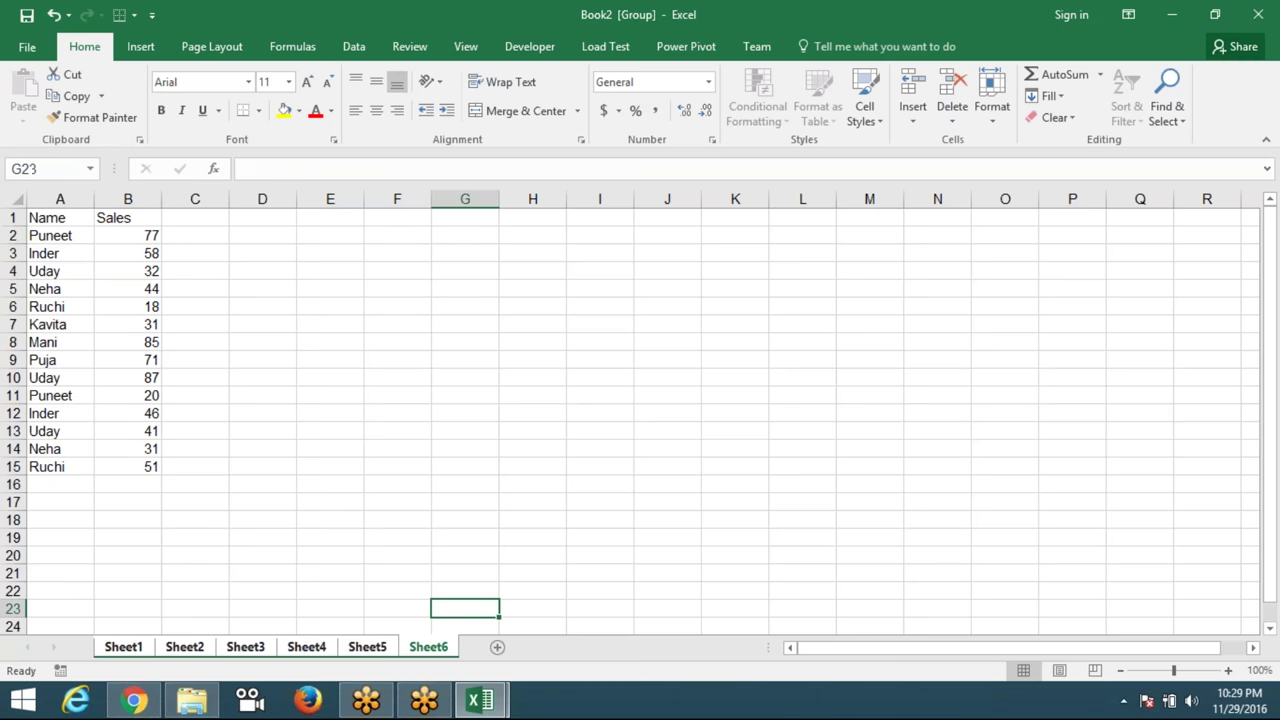
left_click(497, 647)
double_click(489, 647)
type("Data")
key("Return")
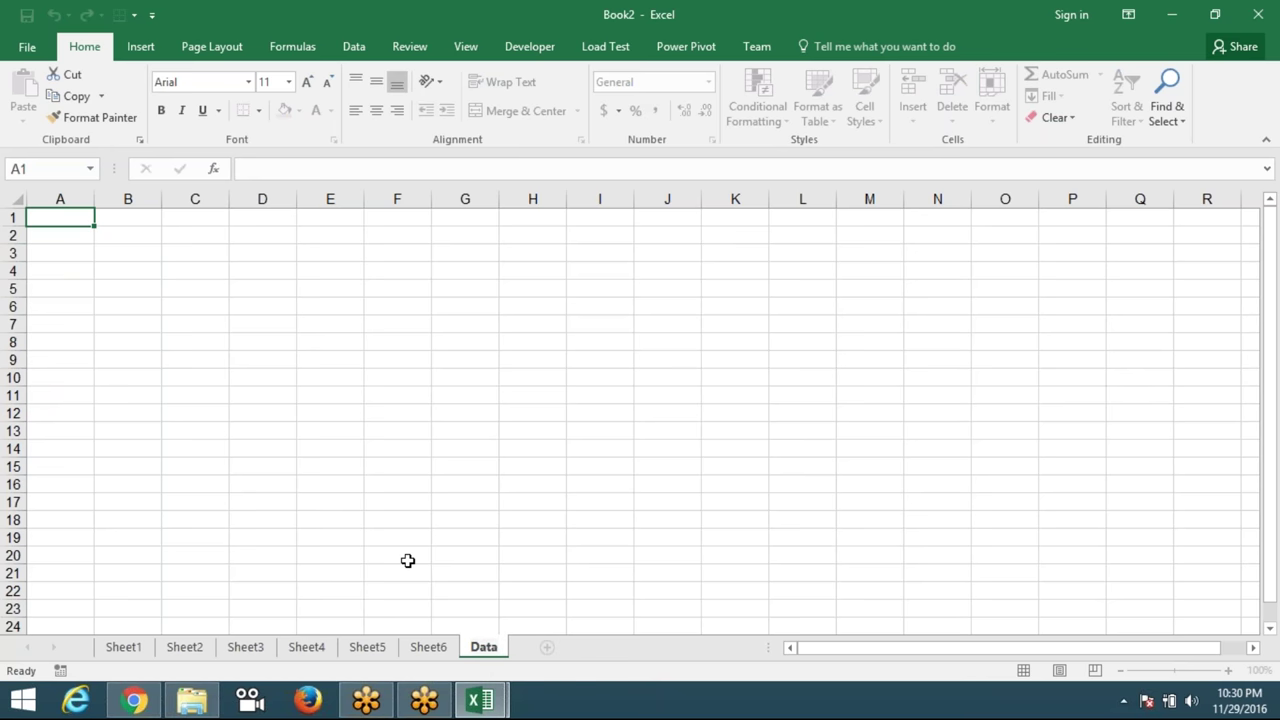
left_click(408, 561)
Look through Sheet1 to Sheet4, then select Sheet1's Name/Sales table A1:B15.
left_click(123, 647)
left_click(184, 647)
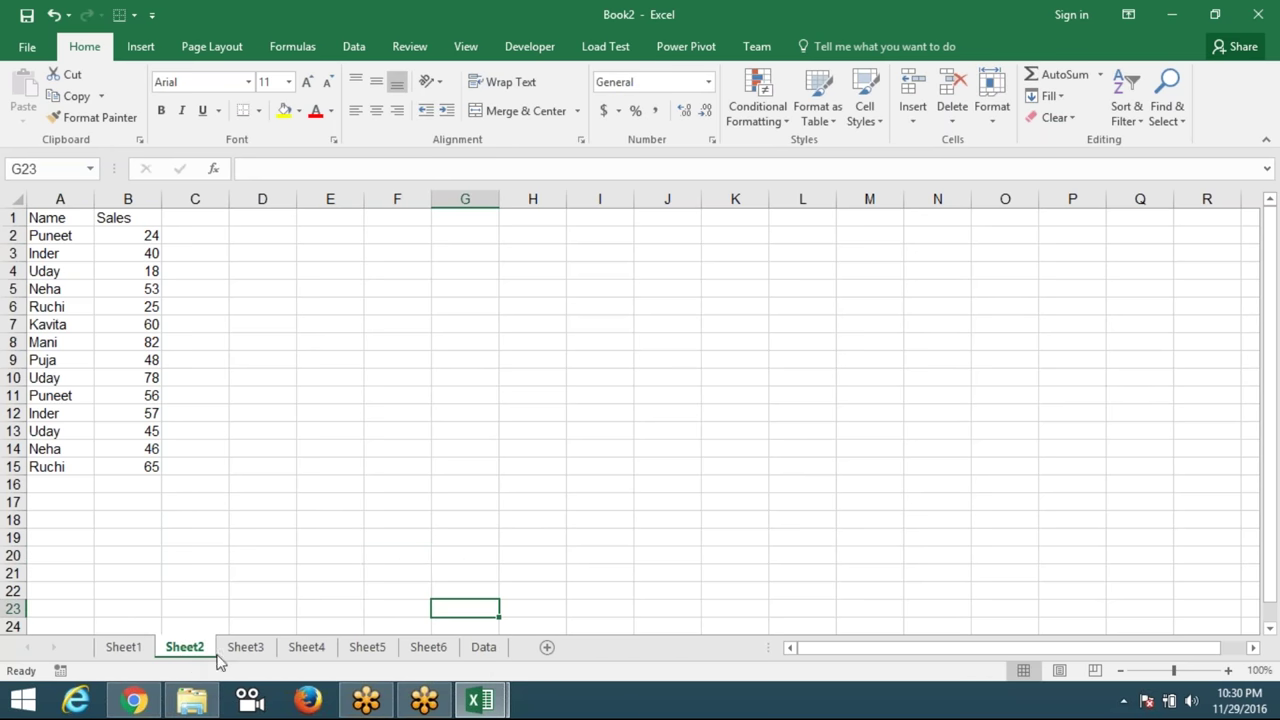
left_click(245, 647)
left_click(306, 648)
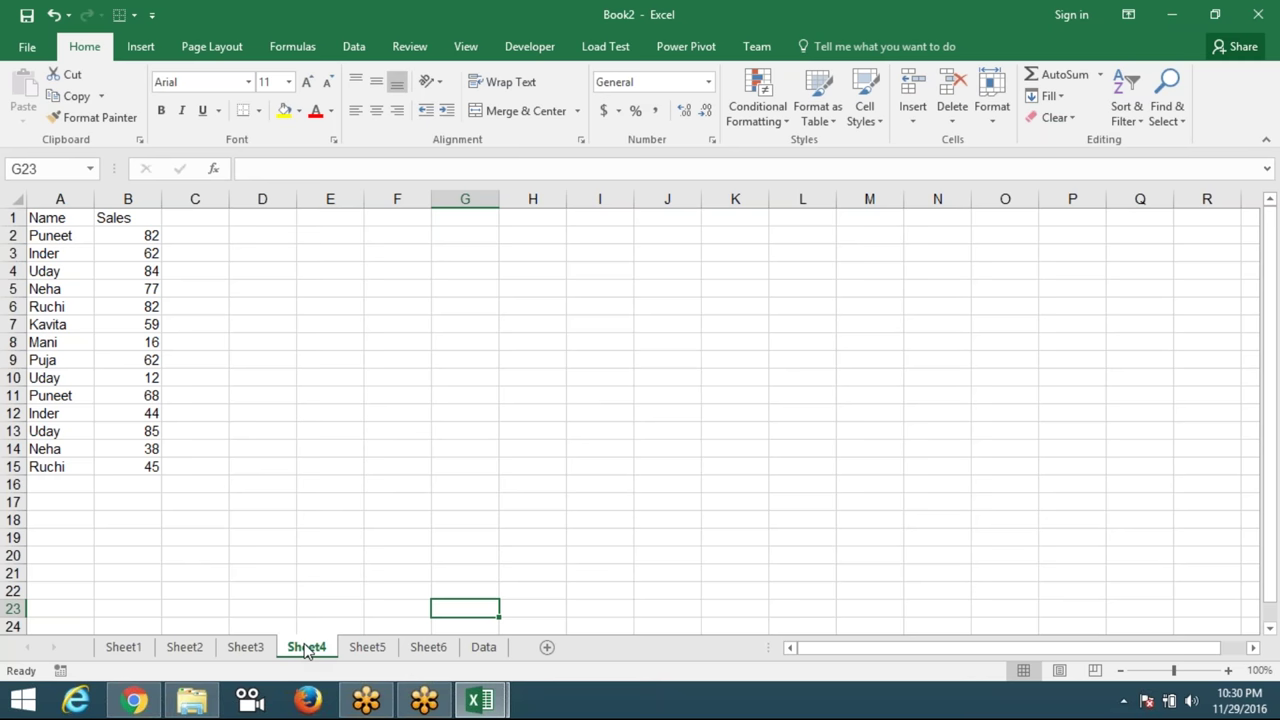
left_click(123, 647)
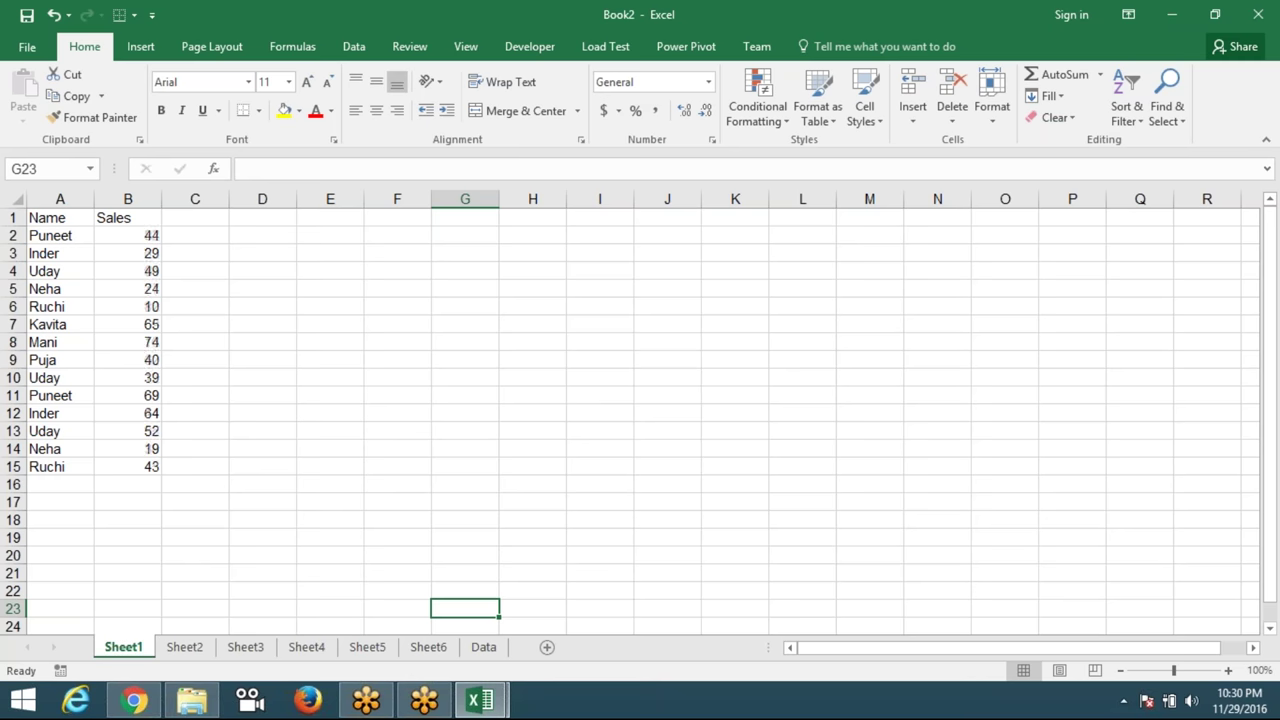
left_click_drag(38, 222, 137, 464)
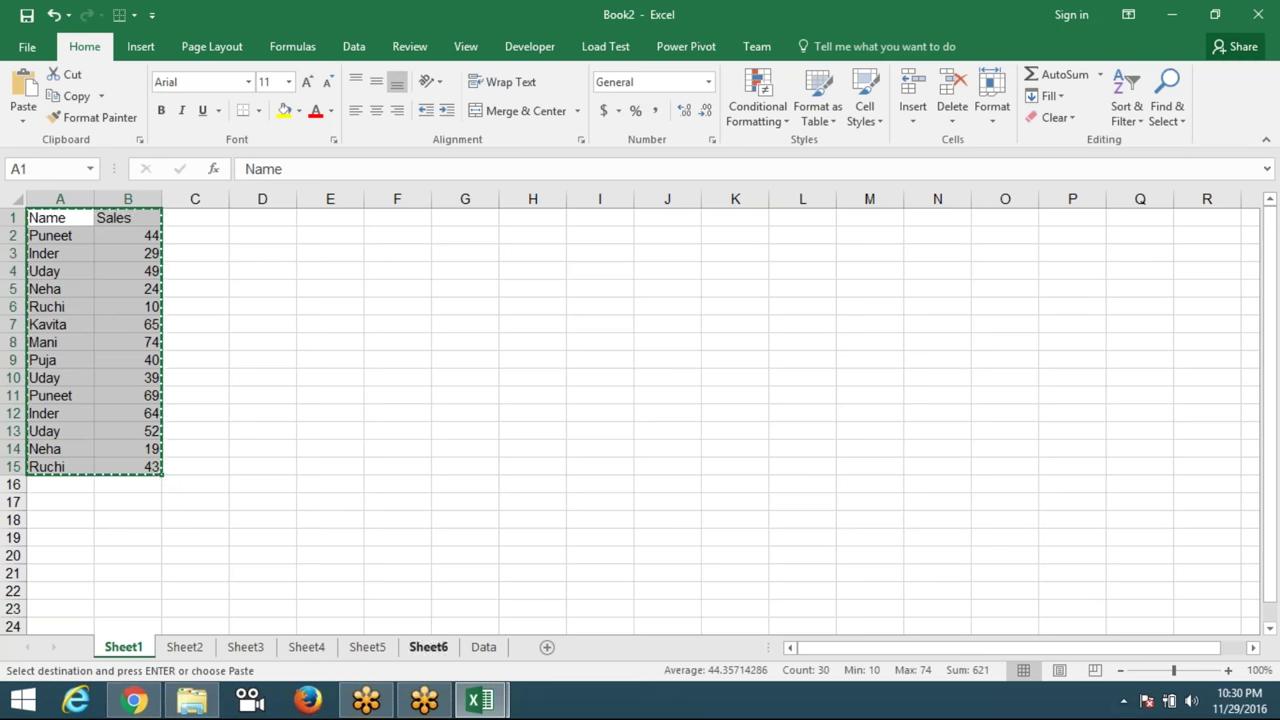
left_click(483, 647)
left_click(54, 224)
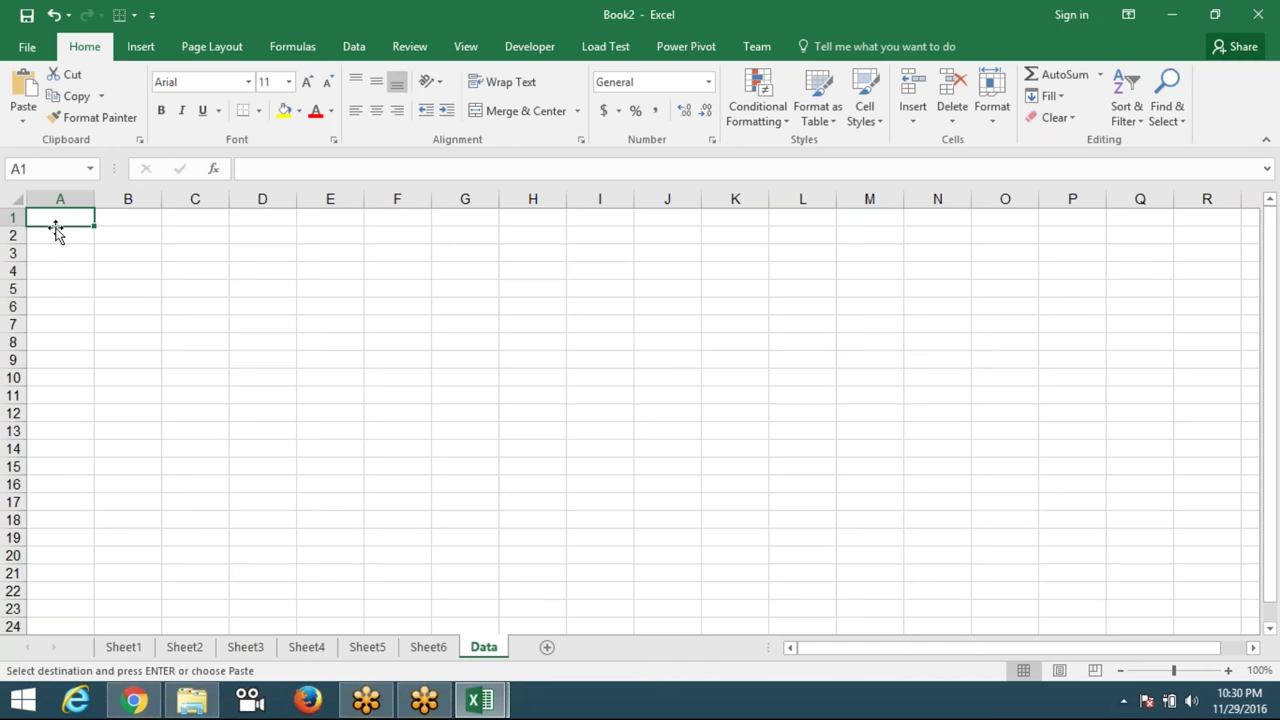
key("ctrl+v")
left_click(197, 652)
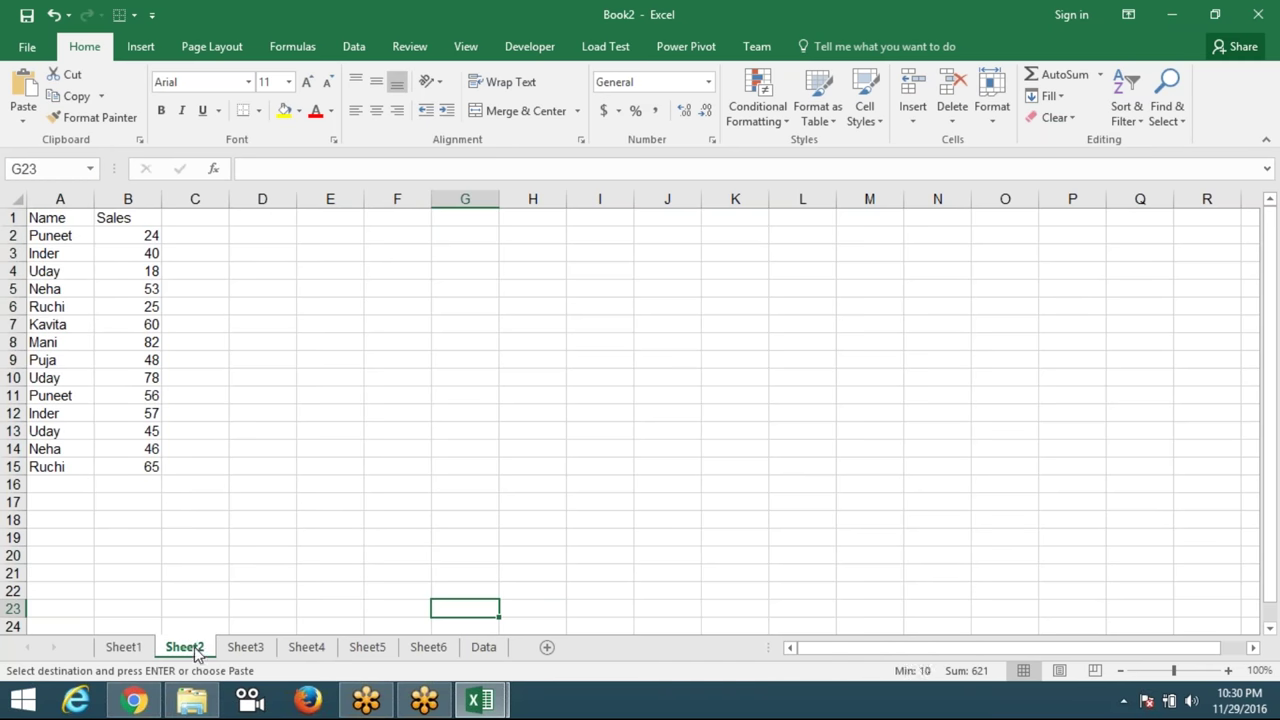
mouse_move(46, 219)
left_mouse_down()
mouse_move(141, 409)
mouse_move(143, 464)
left_mouse_up()
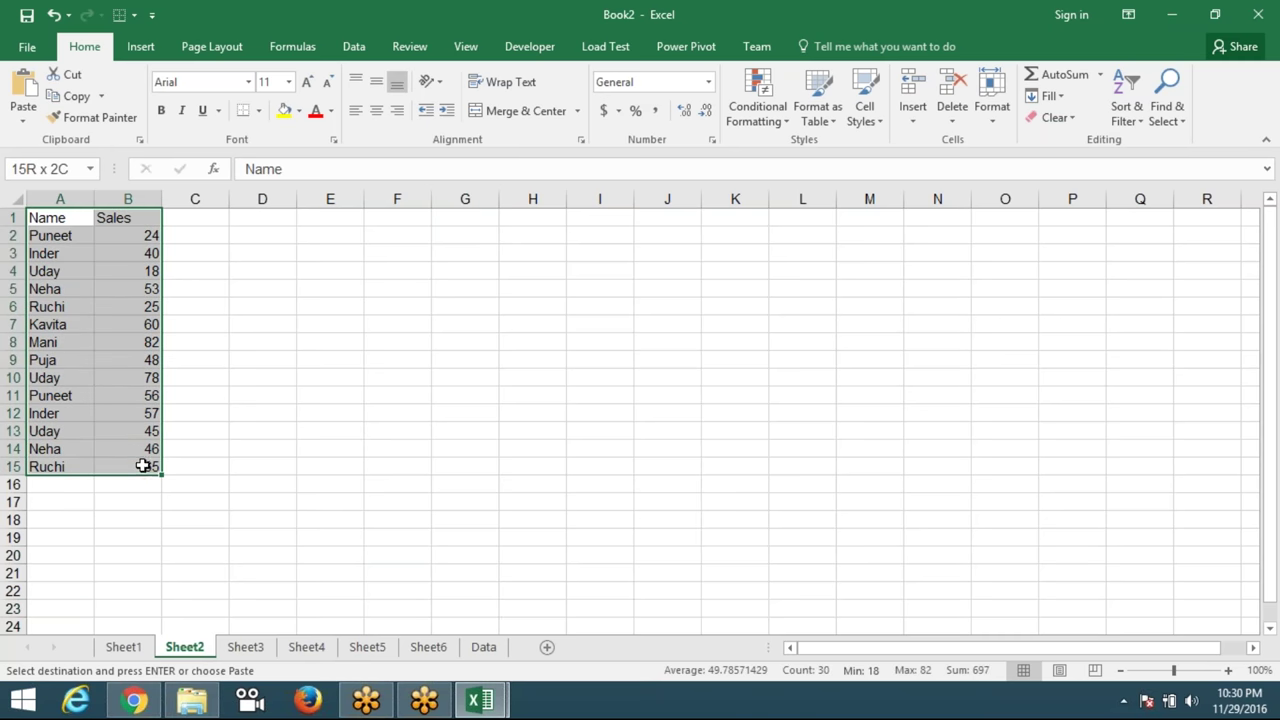
key("ctrl+c")
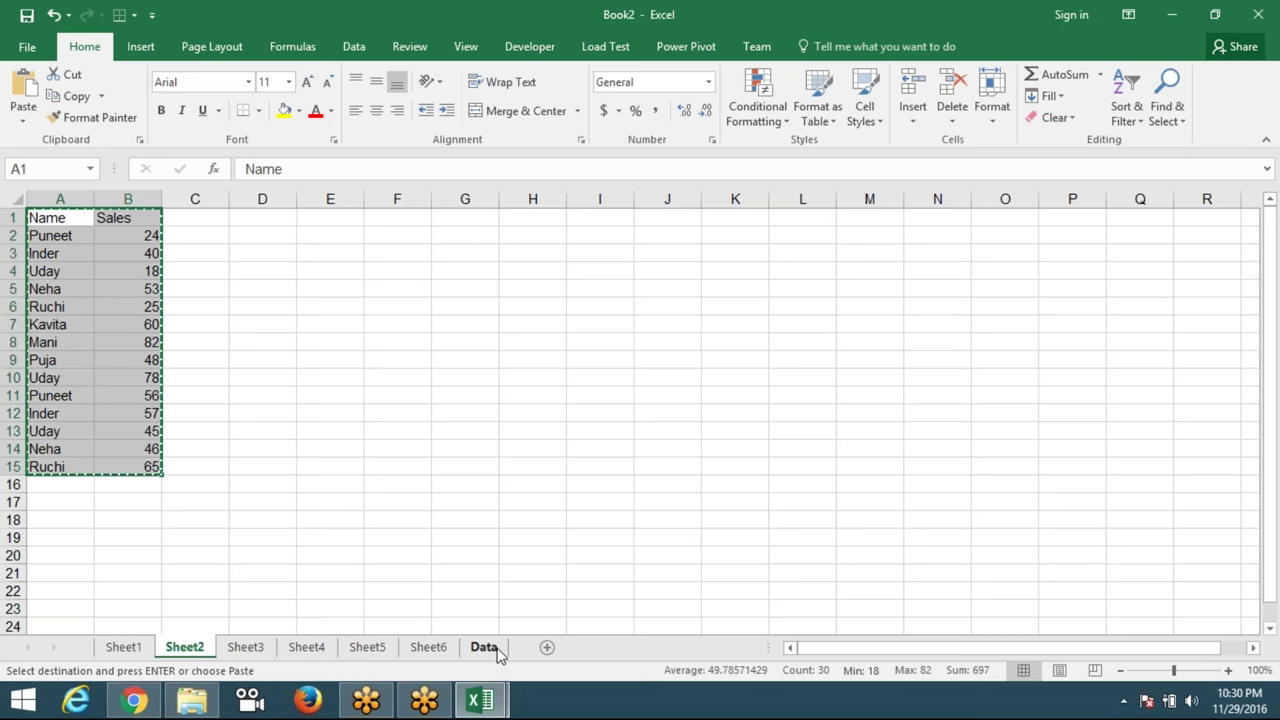
left_click(478, 651)
key("ctrl+v")
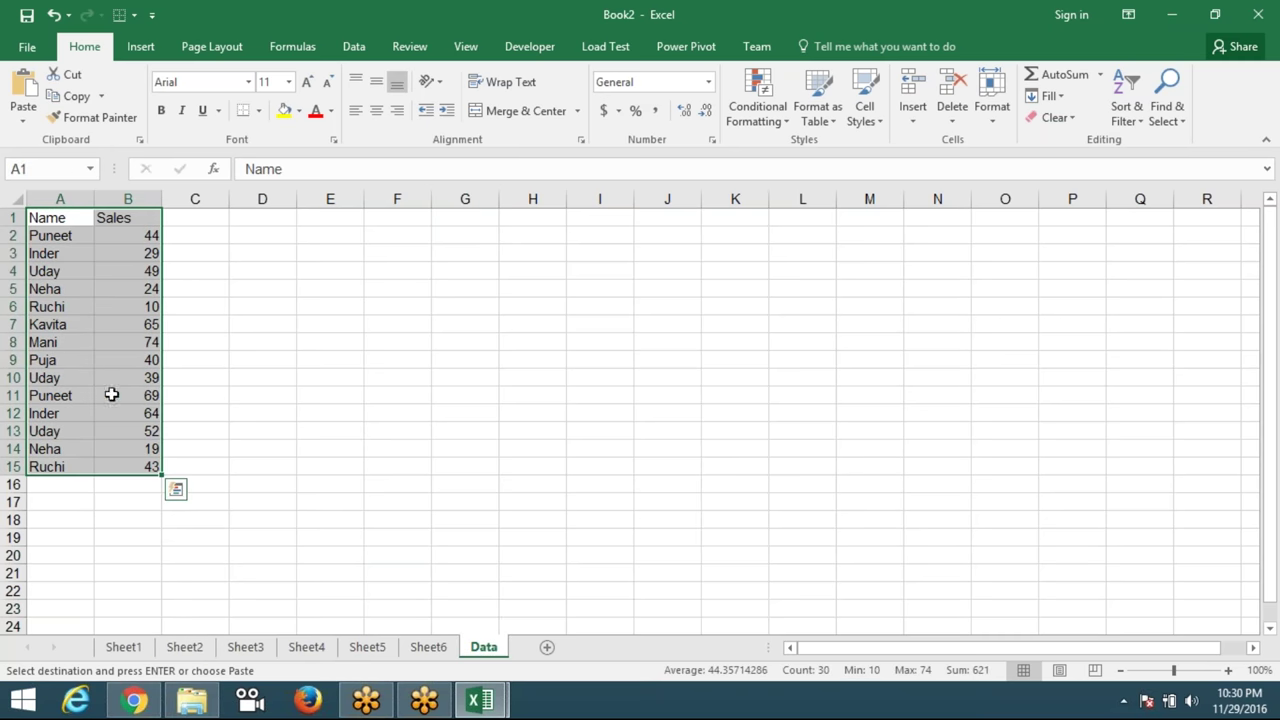
left_click(43, 491)
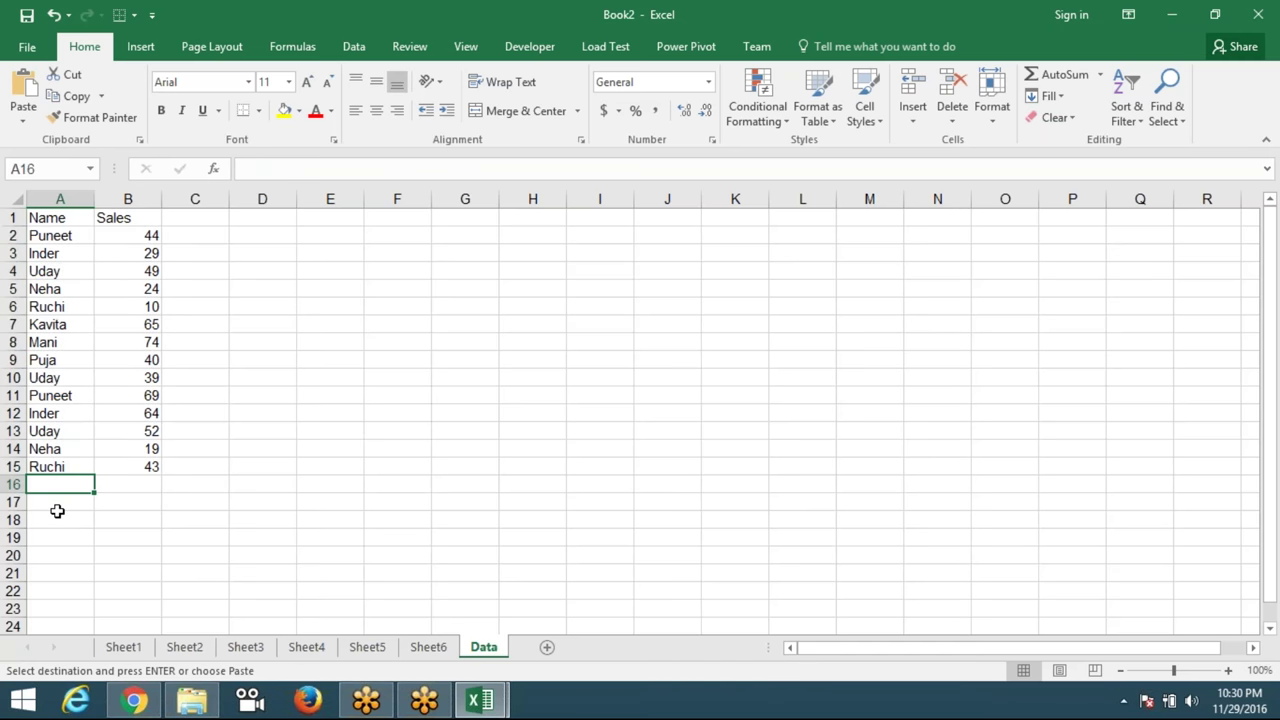
key("ctrl+v")
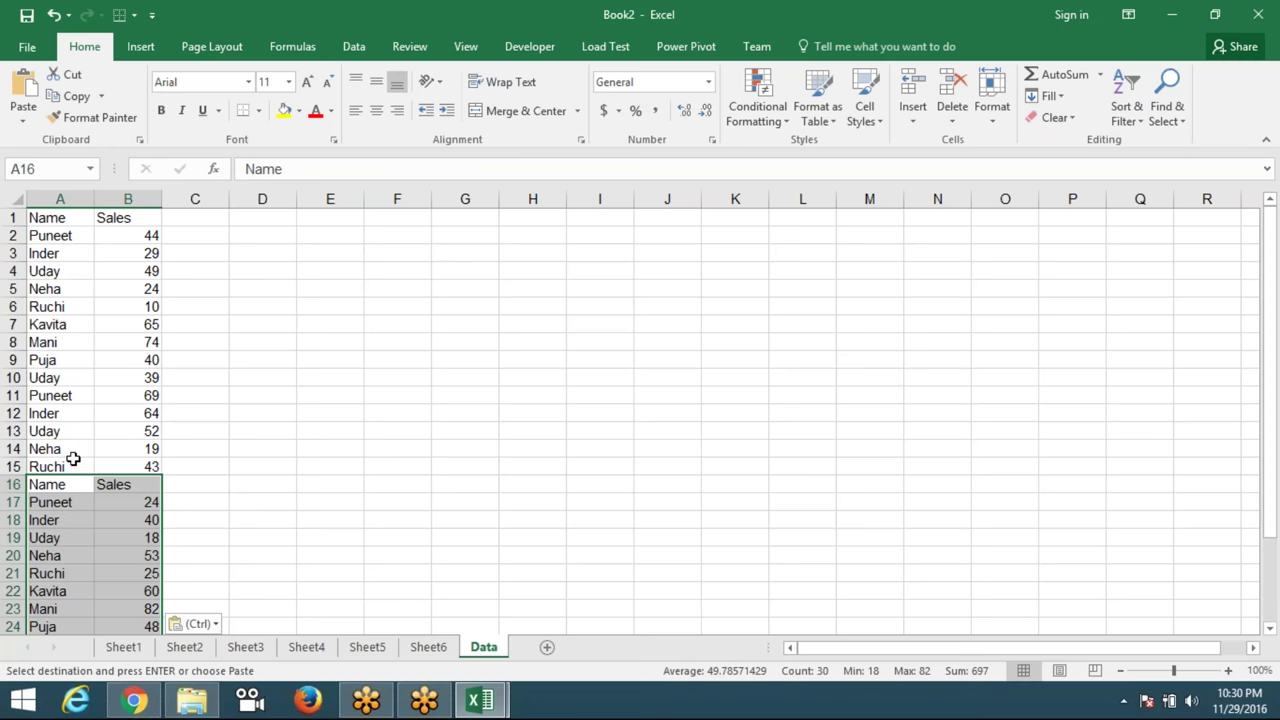
scroll(71, 457, "down", 3)
scroll(71, 457, "up", 3)
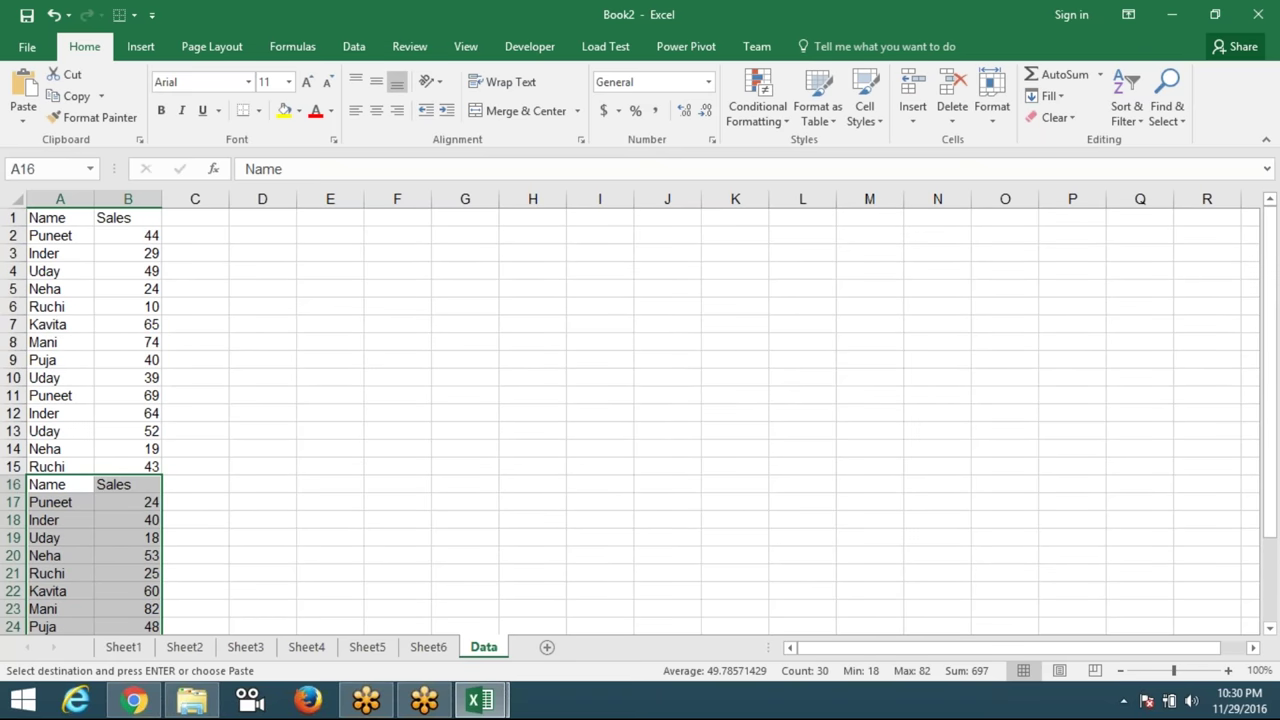
left_click_drag(57, 199, 128, 199)
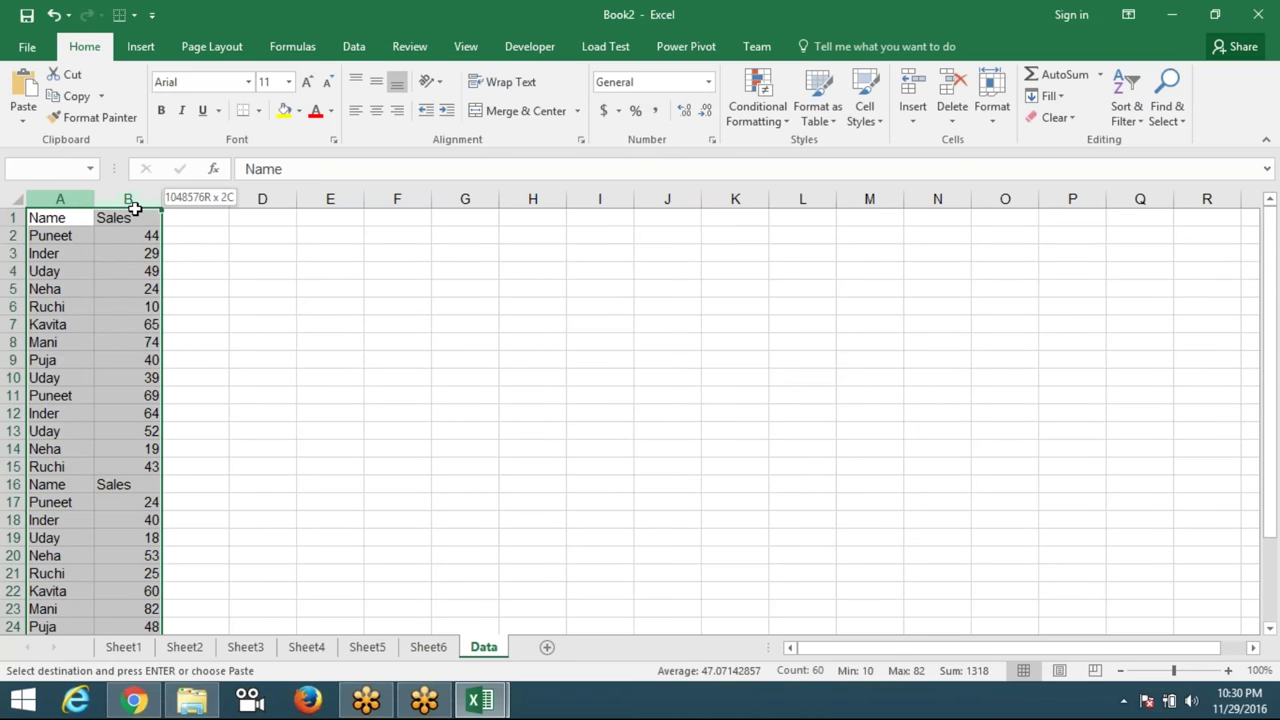
key("Delete")
left_click(127, 342)
left_click(123, 572)
left_click(123, 647)
left_click(265, 305)
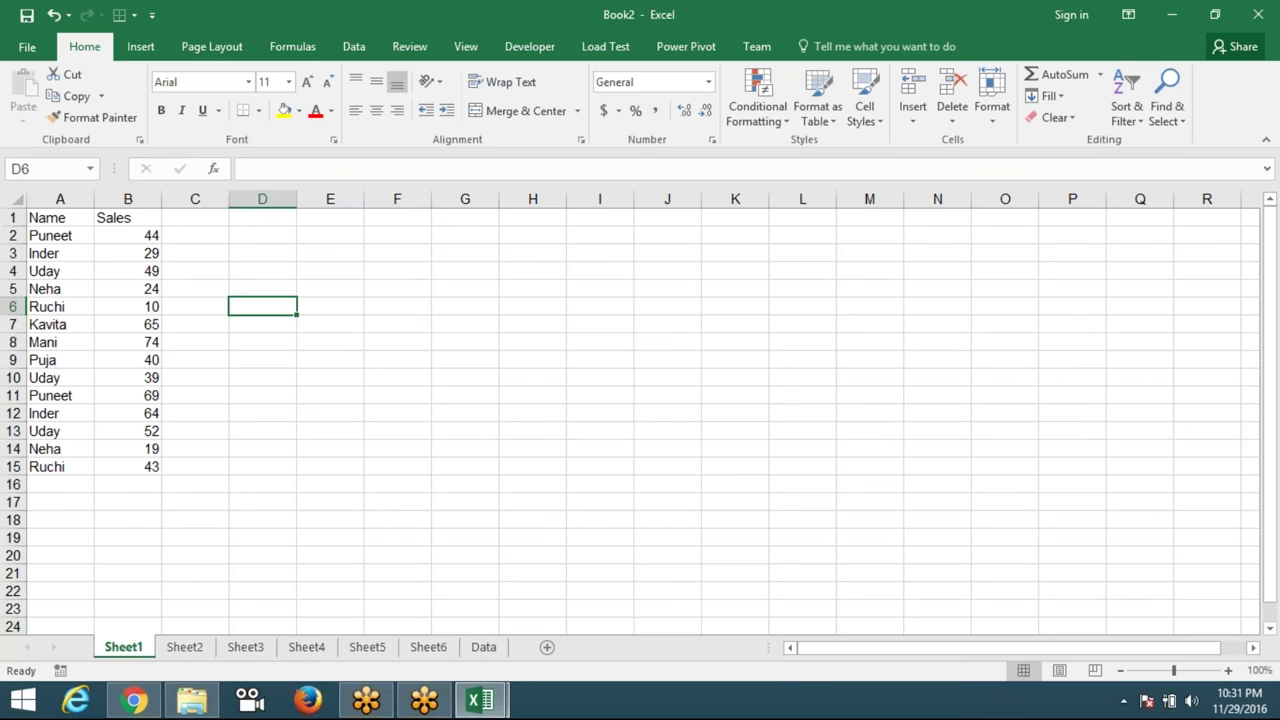
Open the Clipboard pane and copy the A1:B15 Name/Sales tables from Sheet1, Sheet2 and Sheet3.
left_click(140, 140)
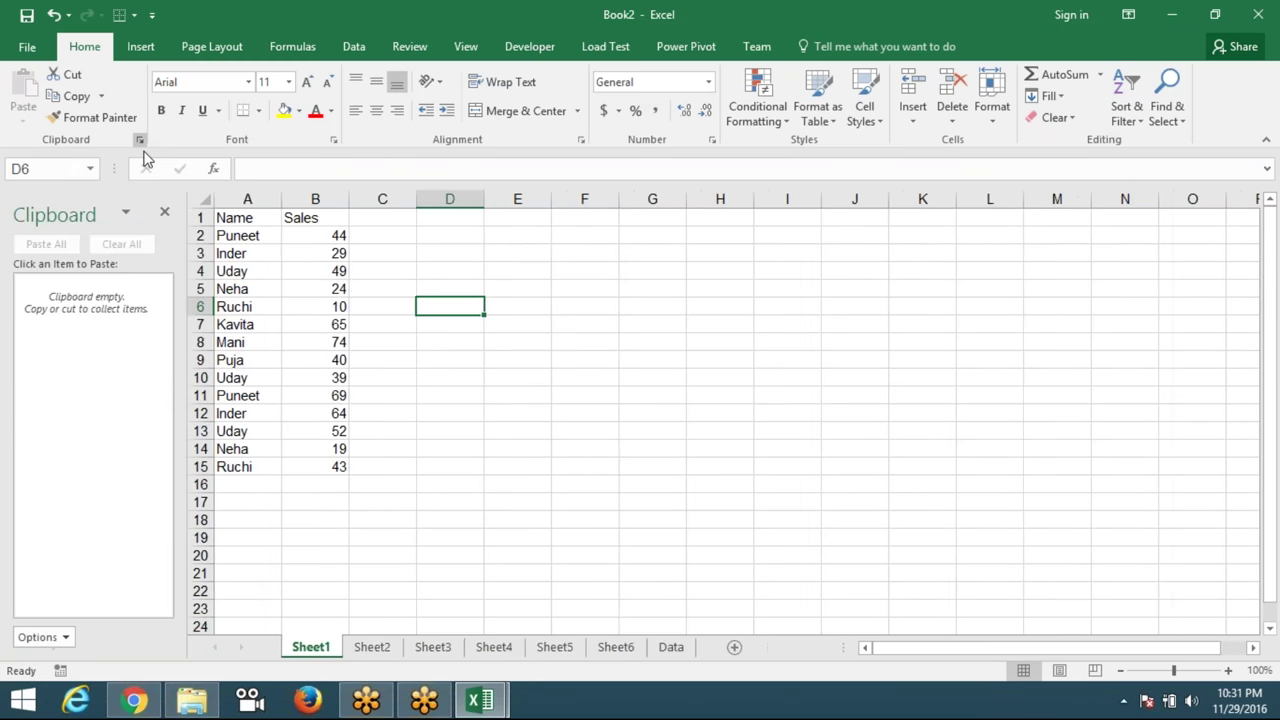
mouse_move(229, 219)
left_mouse_down()
mouse_move(279, 271)
mouse_move(331, 466)
left_mouse_up()
key("ctrl+c")
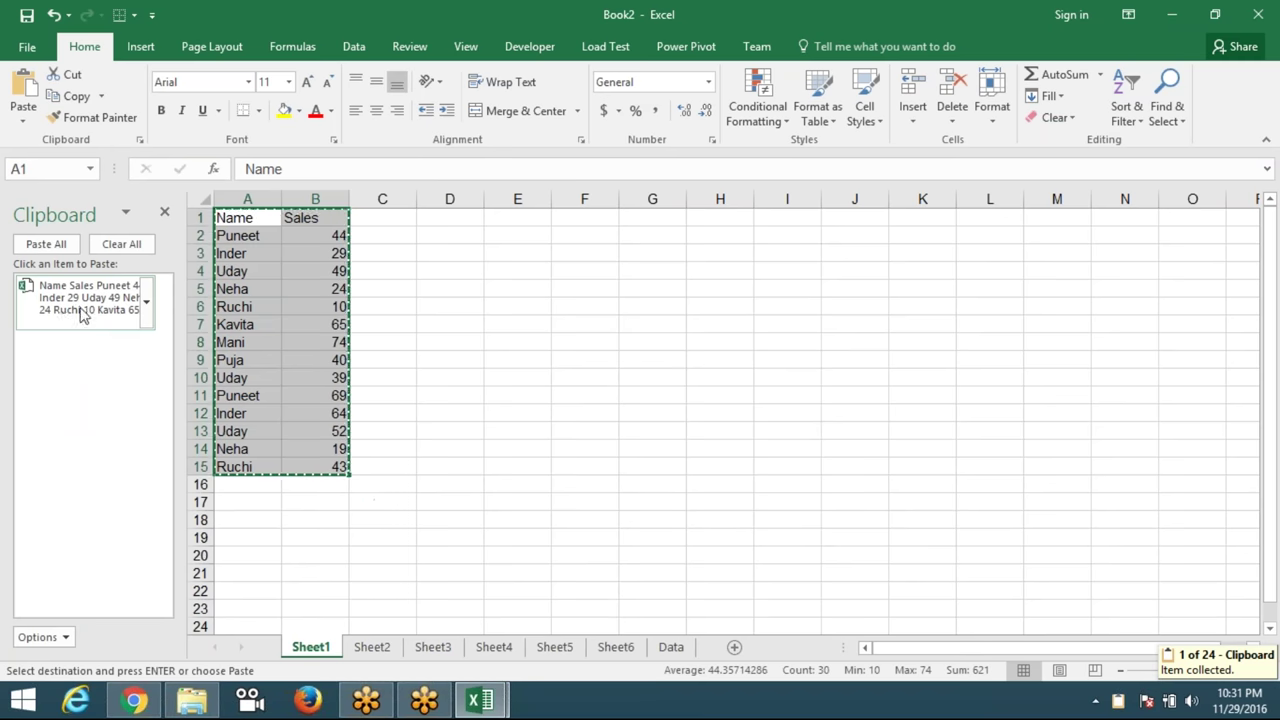
left_click(371, 648)
key("ctrl+c")
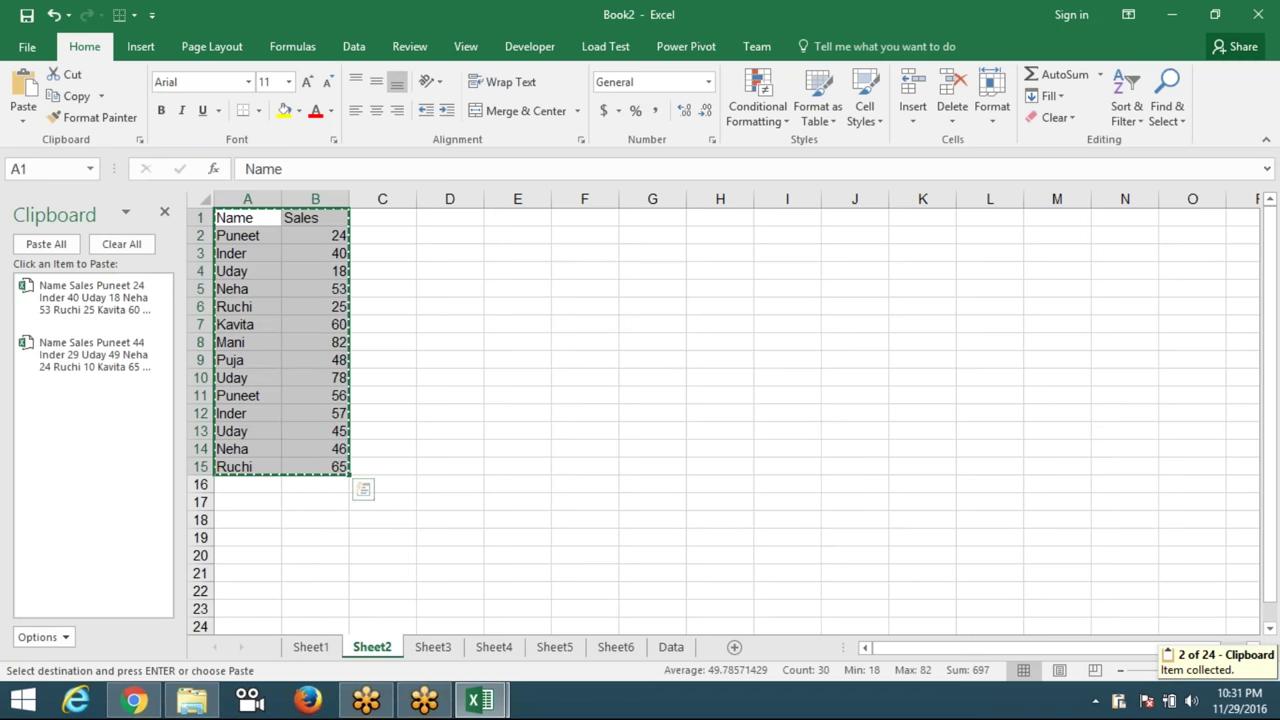
left_click(432, 647)
mouse_move(250, 217)
left_mouse_down()
mouse_move(343, 427)
mouse_move(342, 461)
left_mouse_up()
key("ctrl+c")
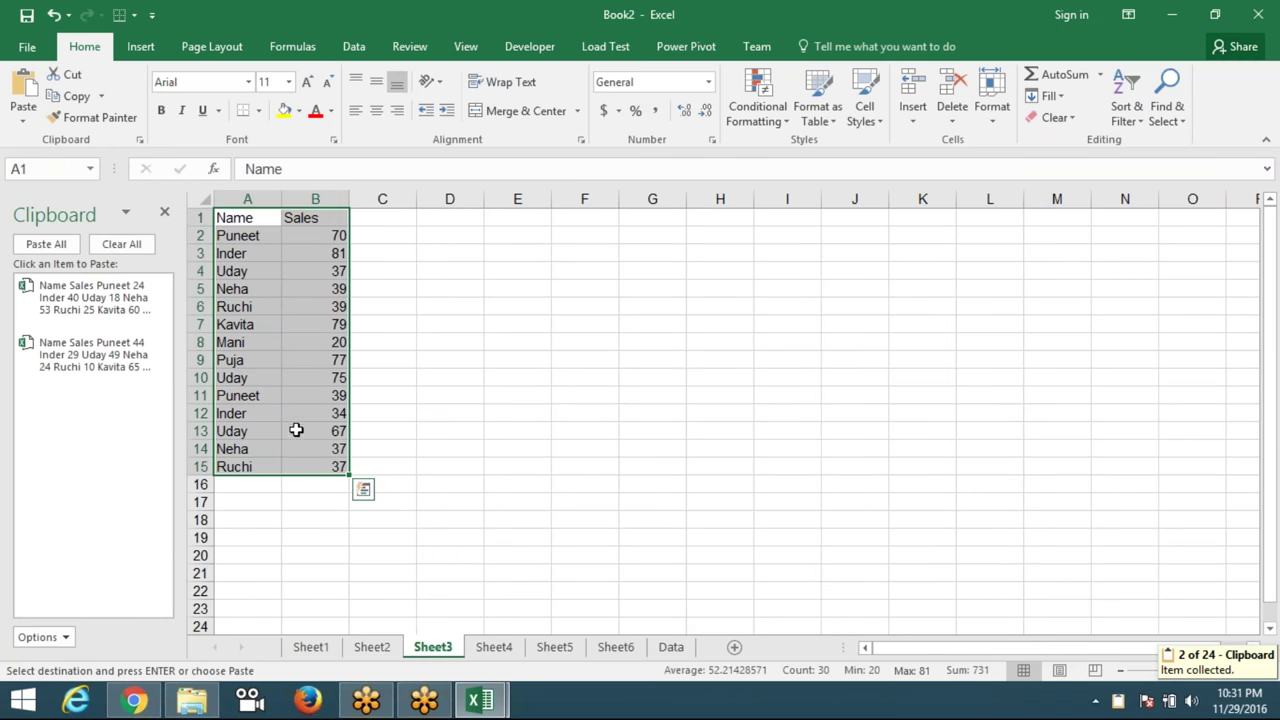
Copy the A1:B15 Name/Sales tables from Sheet4, Sheet5 and Sheet6 onto the Office Clipboard.
left_click(494, 647)
left_click(437, 427)
left_click_drag(240, 217, 340, 470)
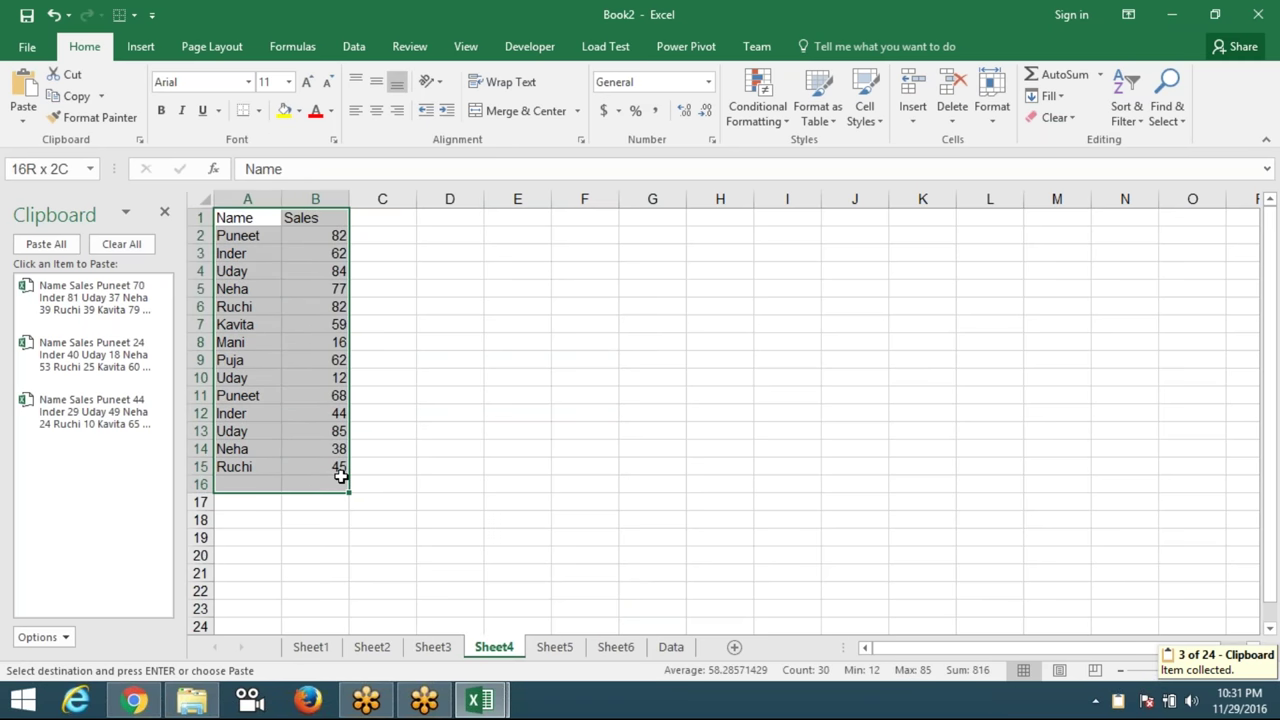
key("ctrl+v")
key("ctrl+c")
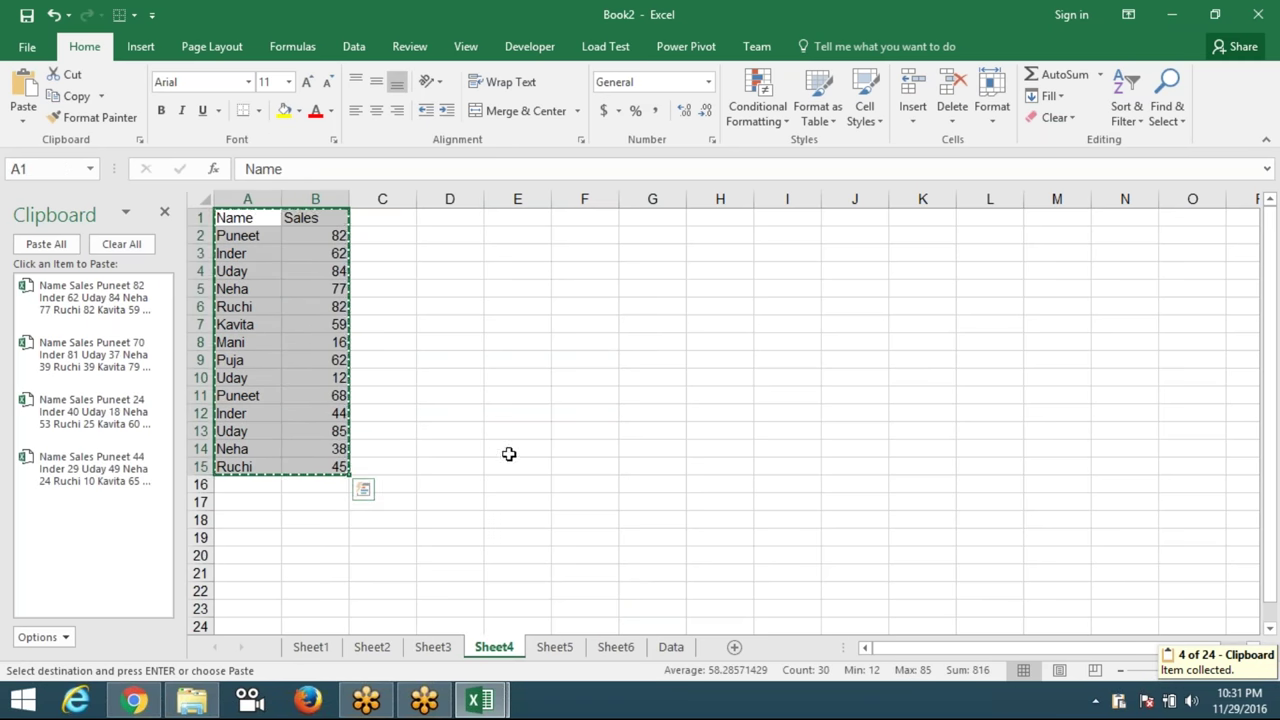
left_click(555, 647)
left_click_drag(240, 217, 330, 466)
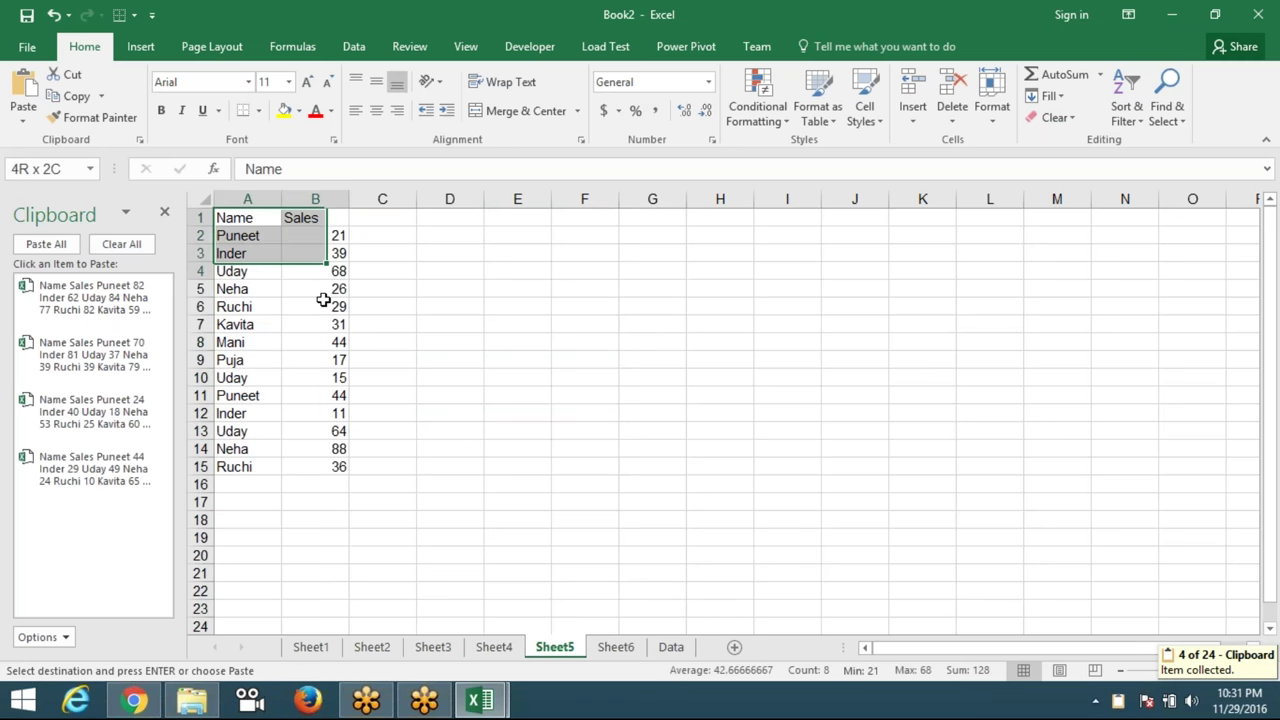
key("ctrl+c")
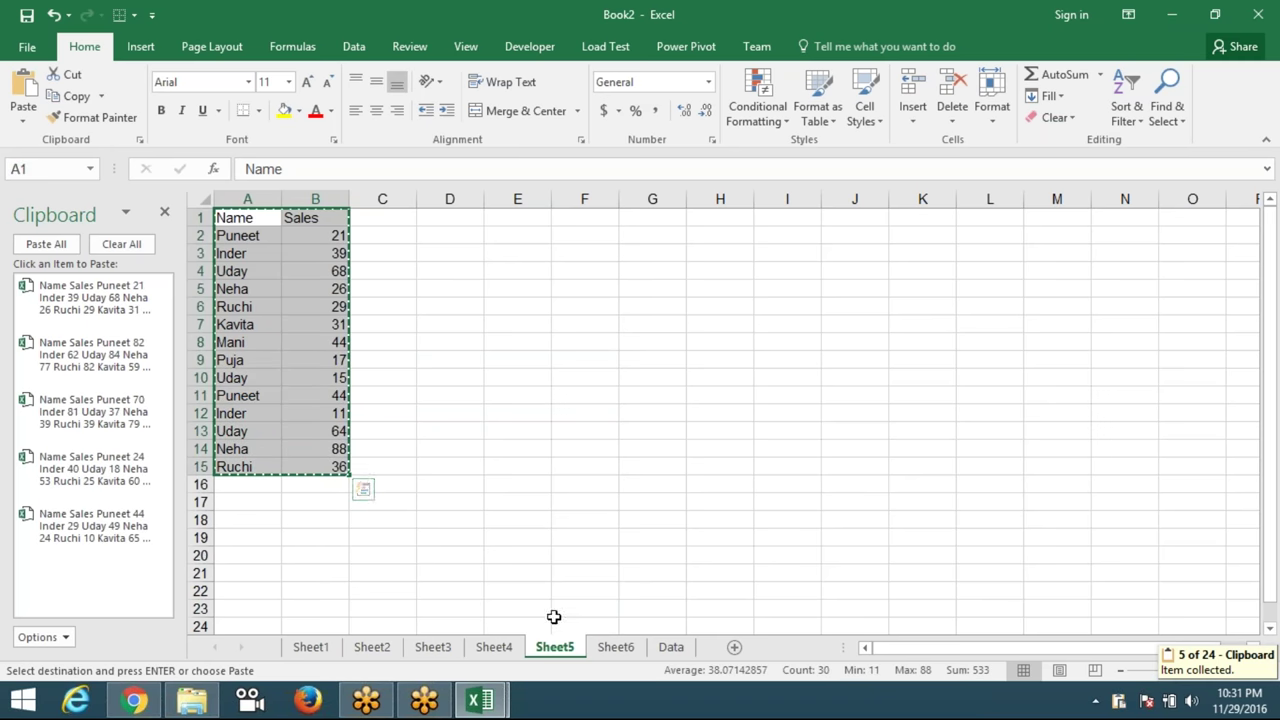
left_click(607, 648)
left_click_drag(245, 219, 343, 463)
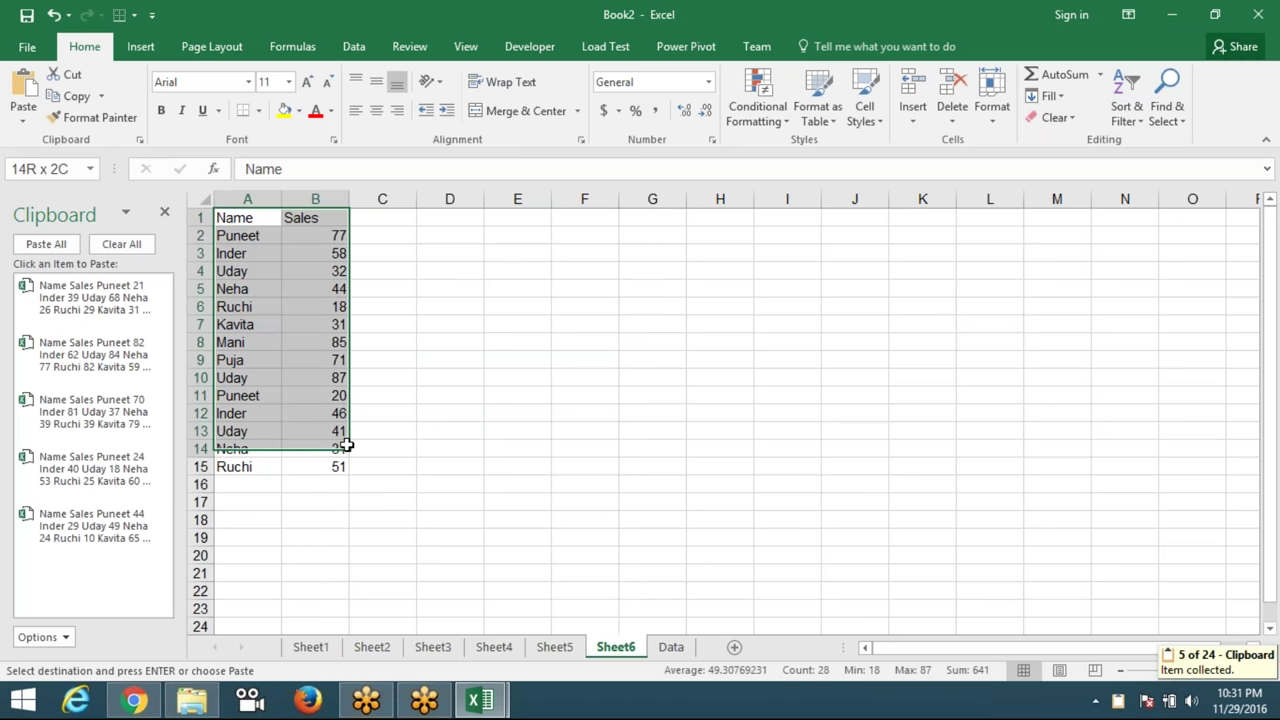
key("ctrl+c")
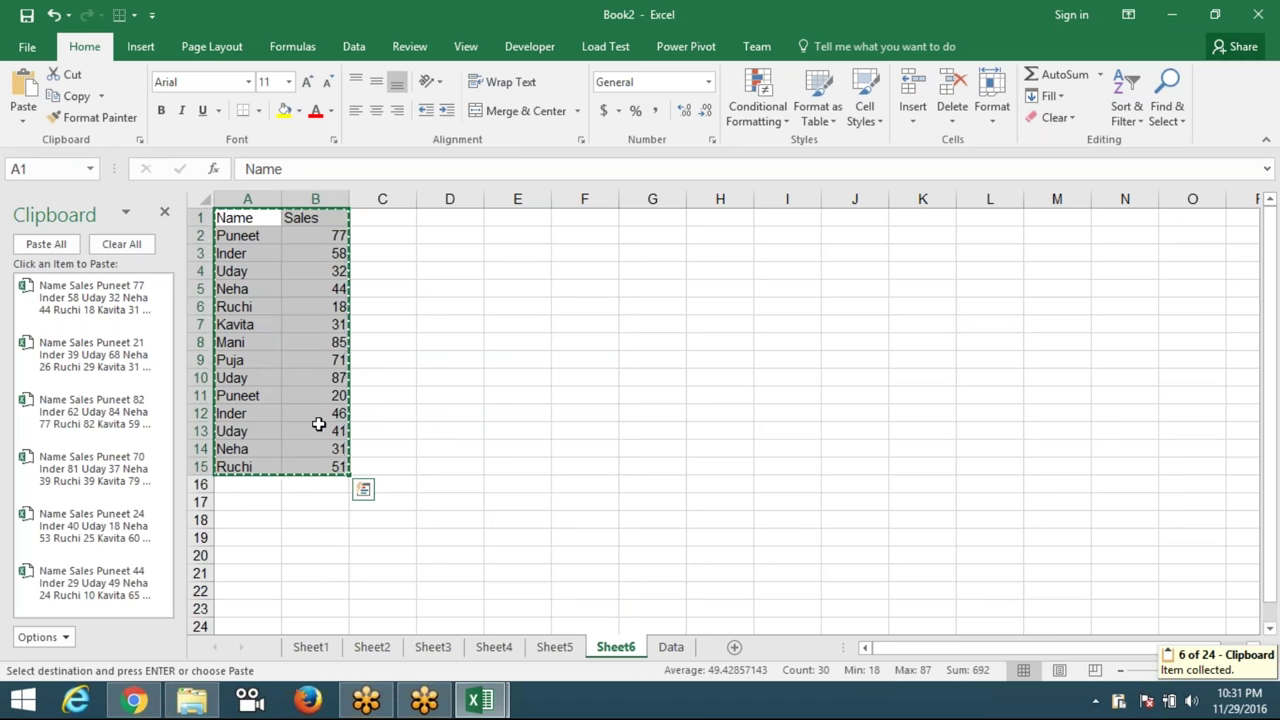
left_click(498, 487)
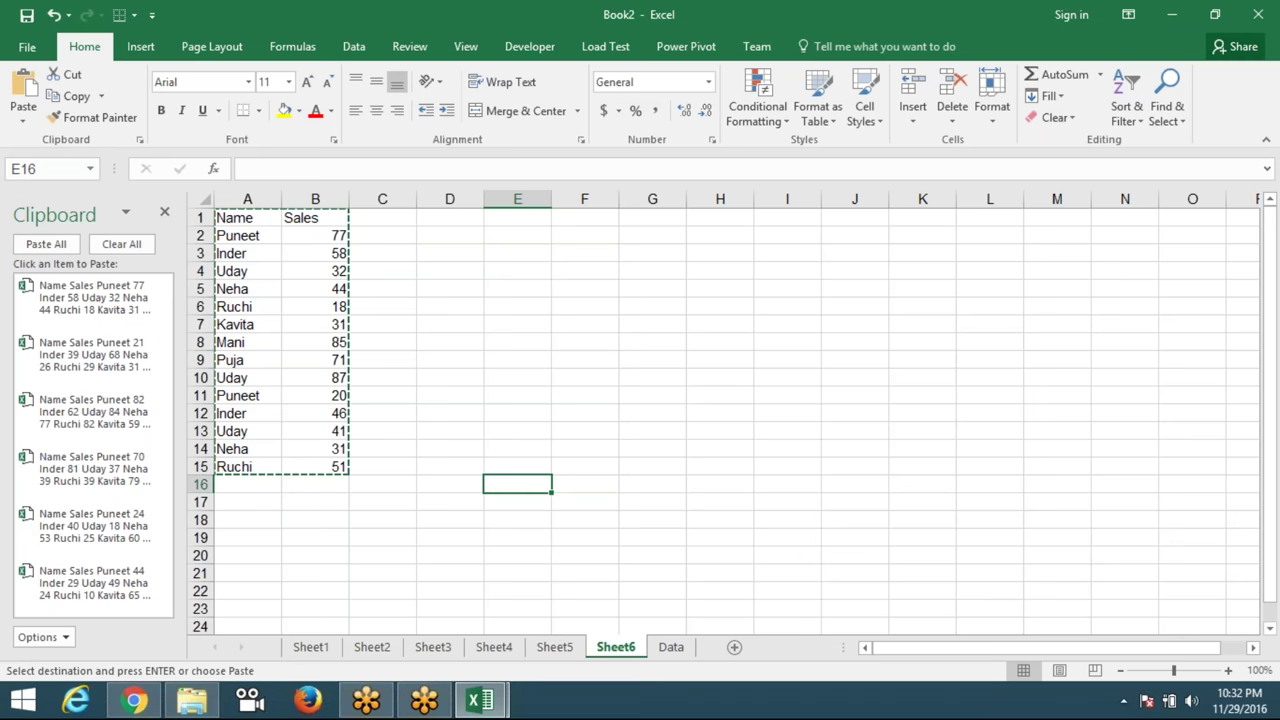
Paste All six collected tables into the Data sheet starting at A1, stacked down to row 90.
left_click(688, 648)
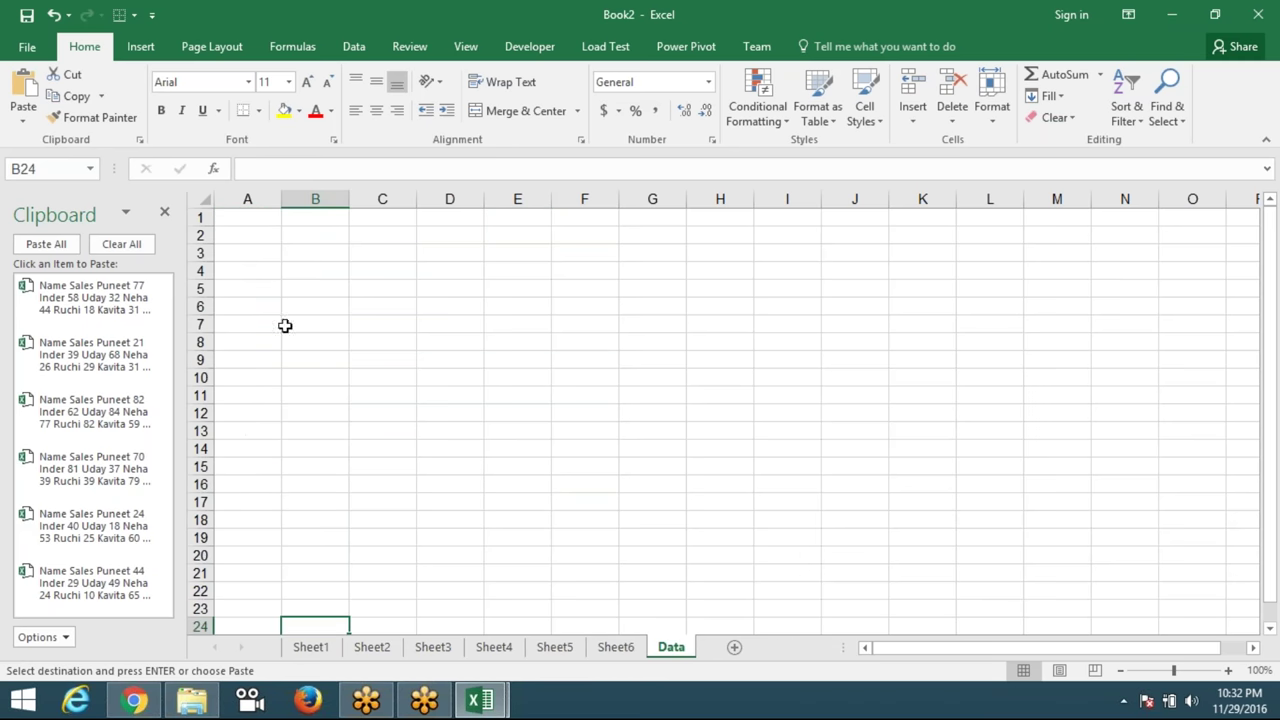
left_click(271, 217)
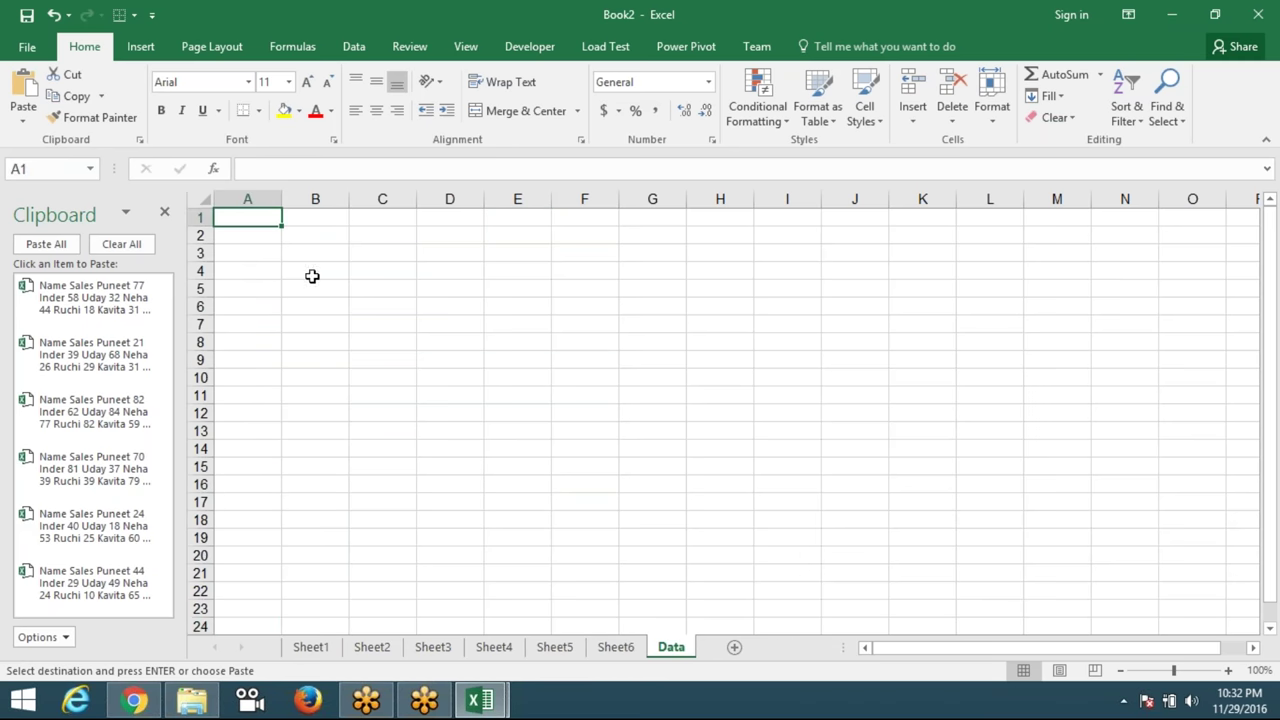
left_click(60, 247)
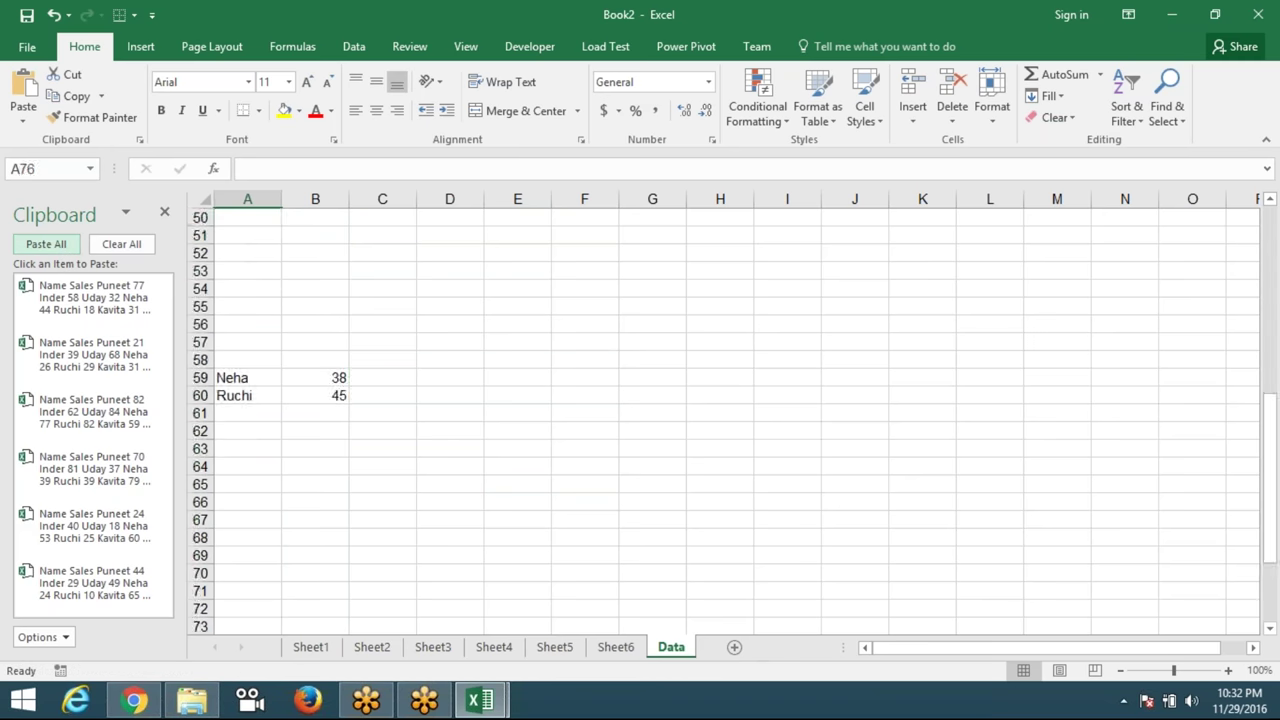
scroll(285, 413, "up", 11)
scroll(285, 413, "up", 6)
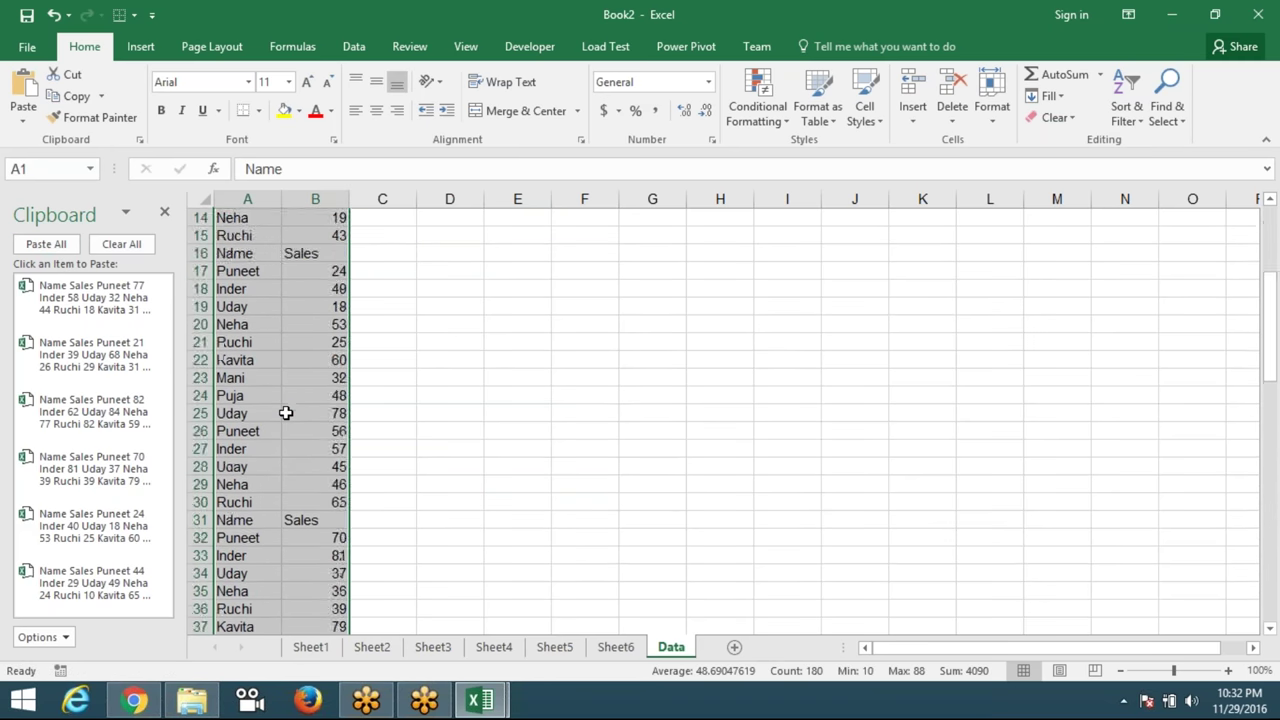
scroll(285, 413, "up", 4)
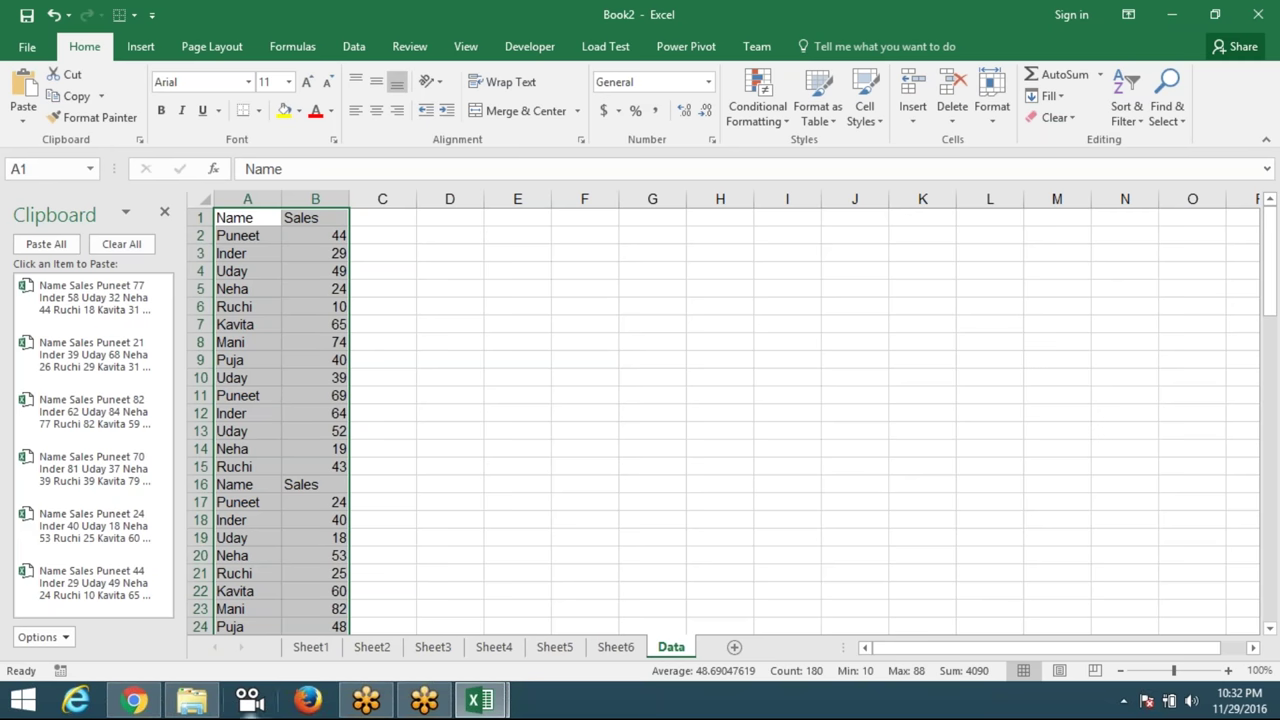
Search Google for 'delhi' in a new Chrome tab and open the Delhi Disaster Management Authority result.
left_click(152, 704)
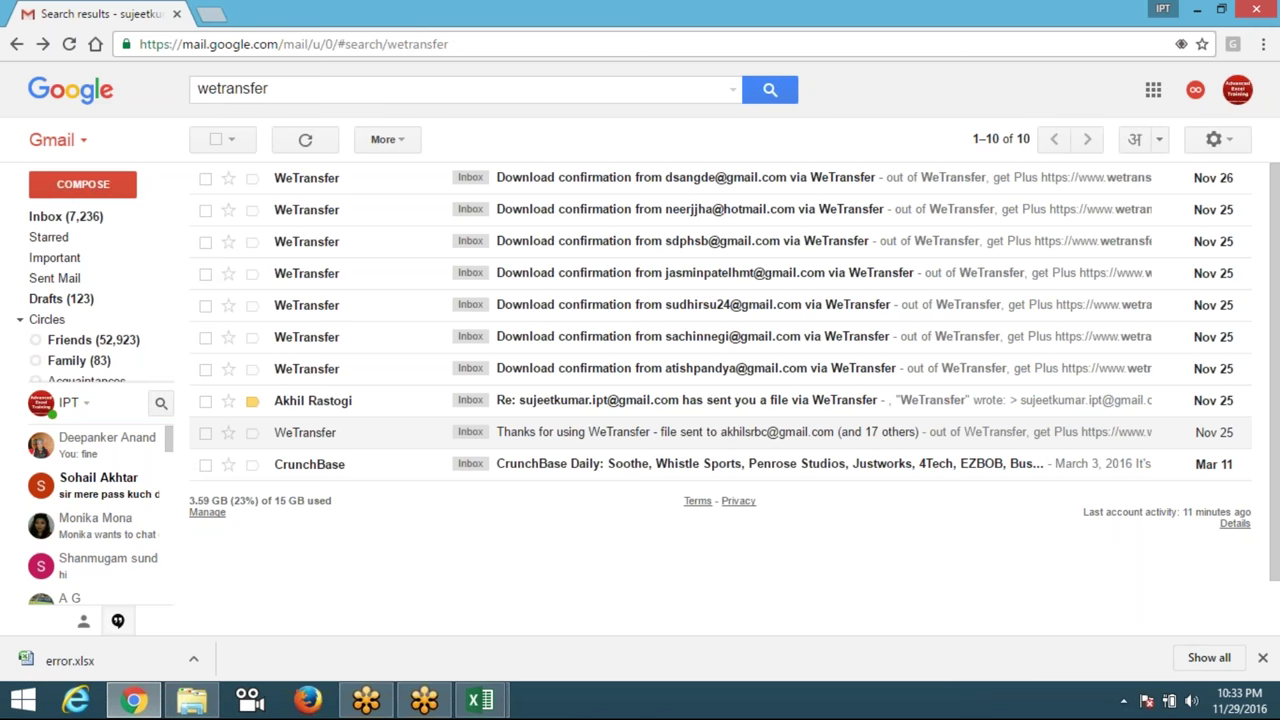
left_click(210, 16)
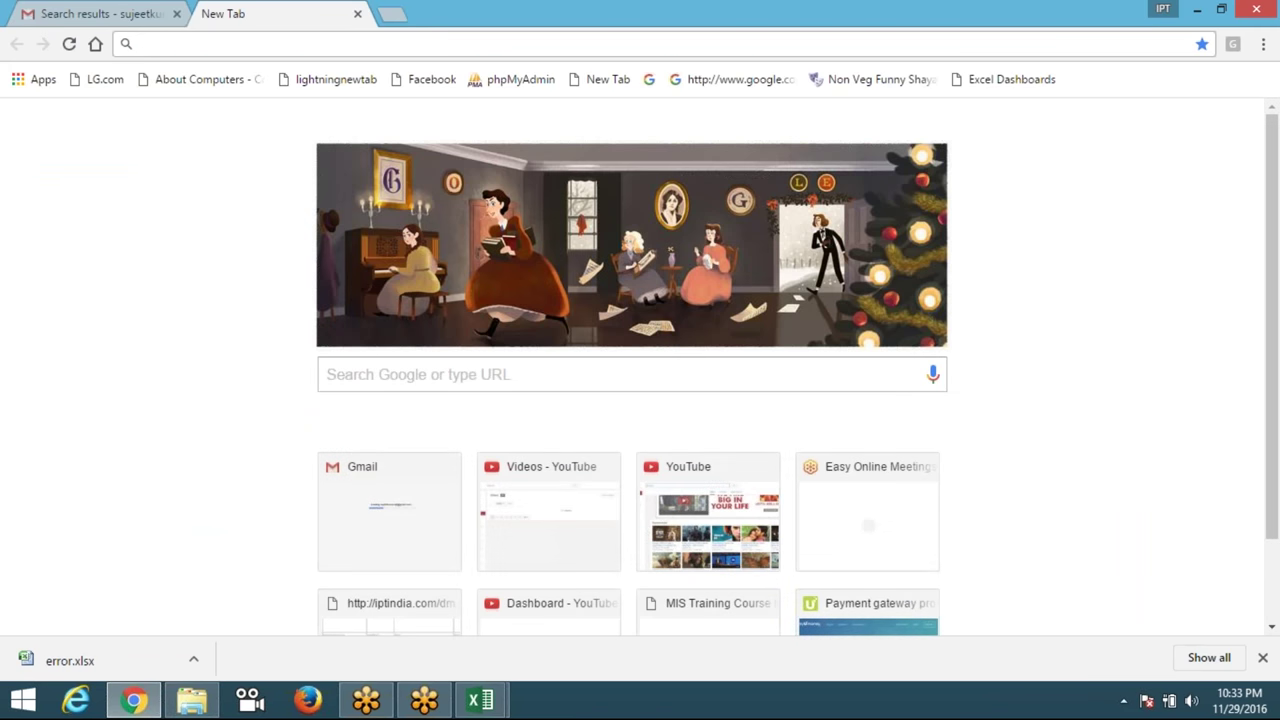
type("google.com")
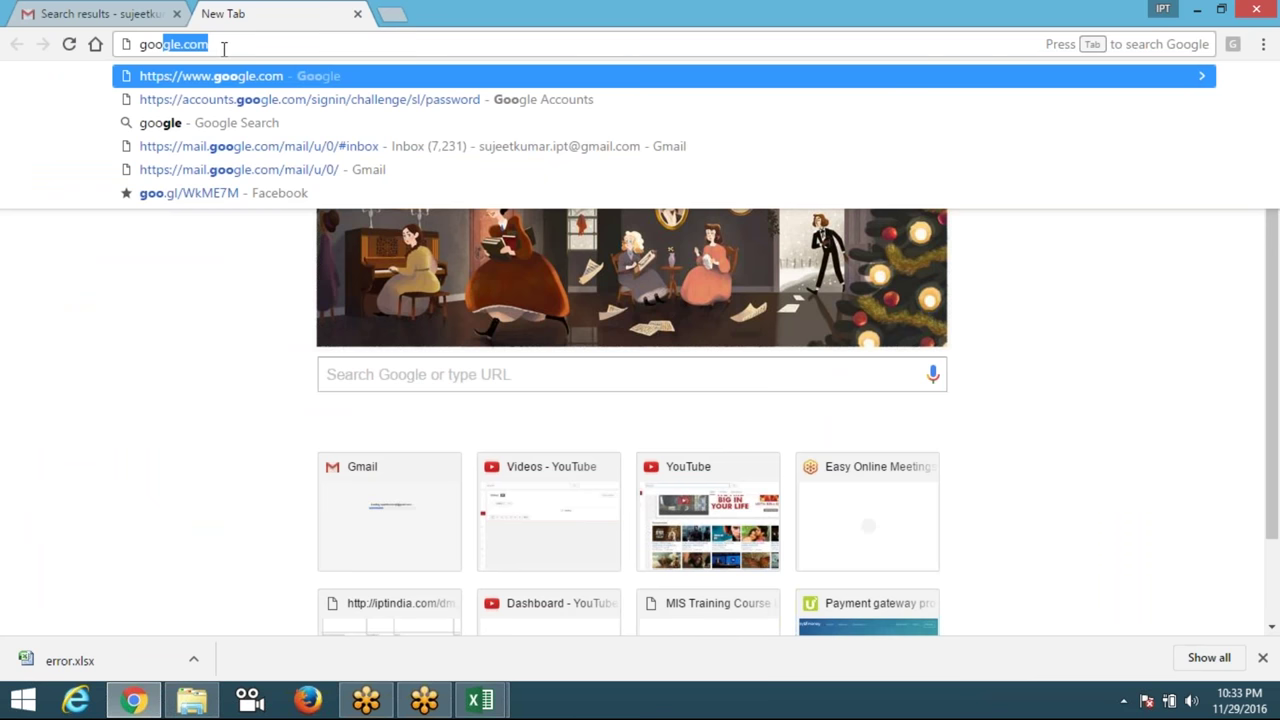
left_click(383, 366)
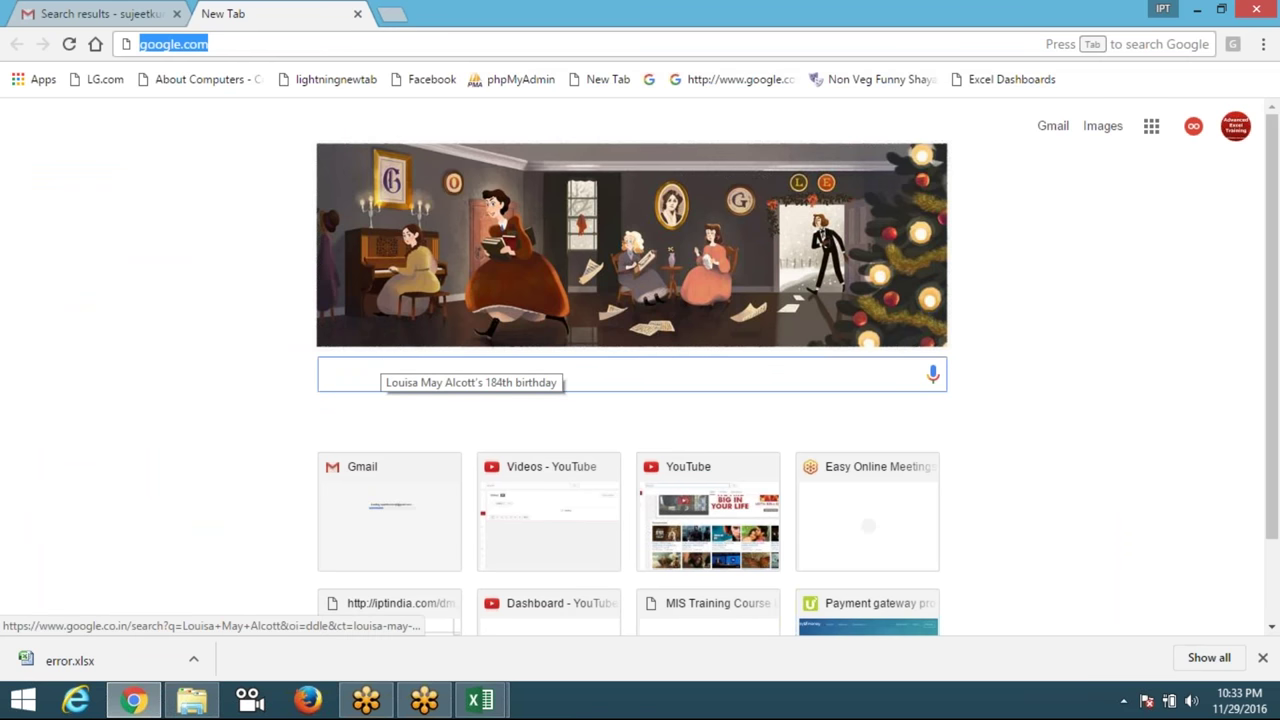
type("delhi")
key("Return")
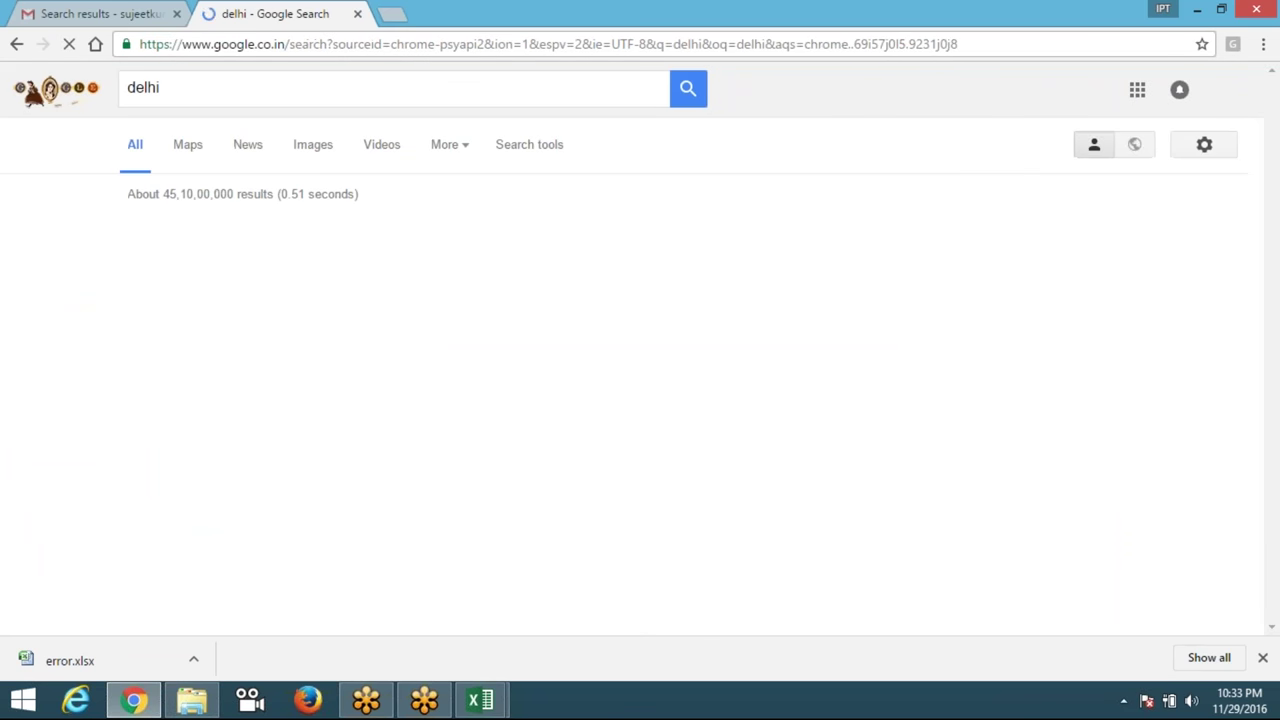
scroll(220, 400, "down", 6)
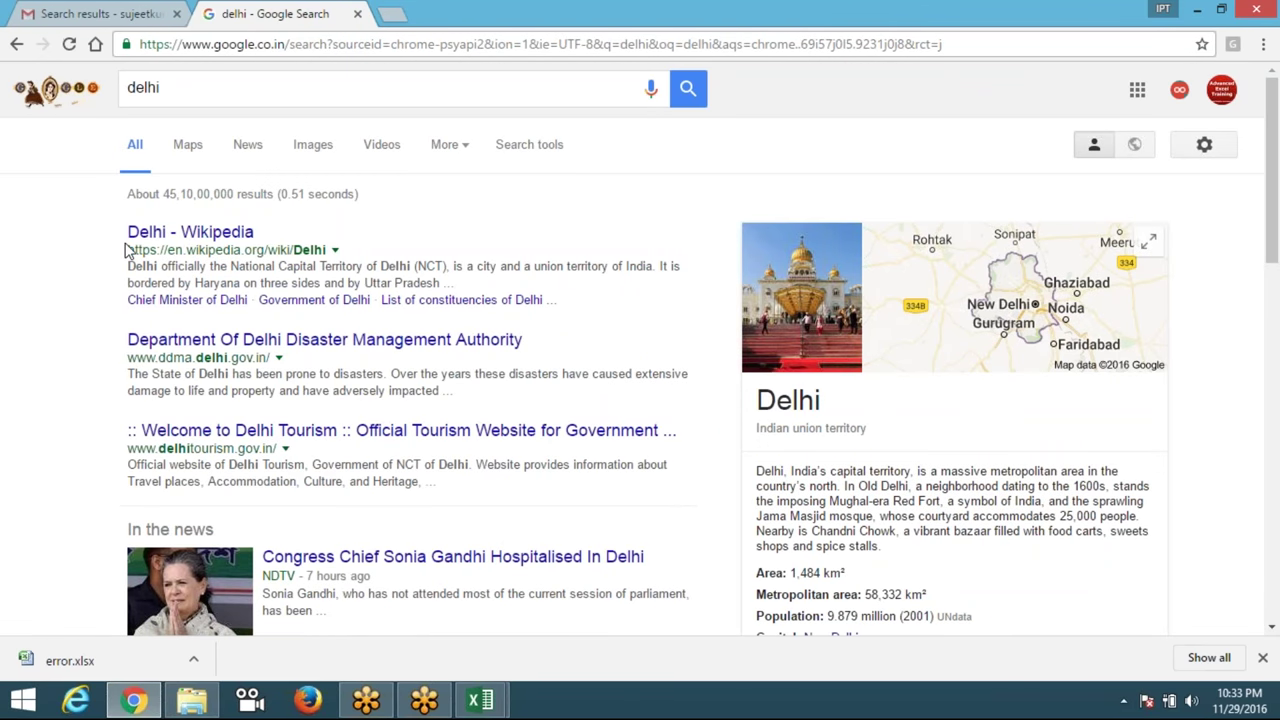
left_click(165, 341)
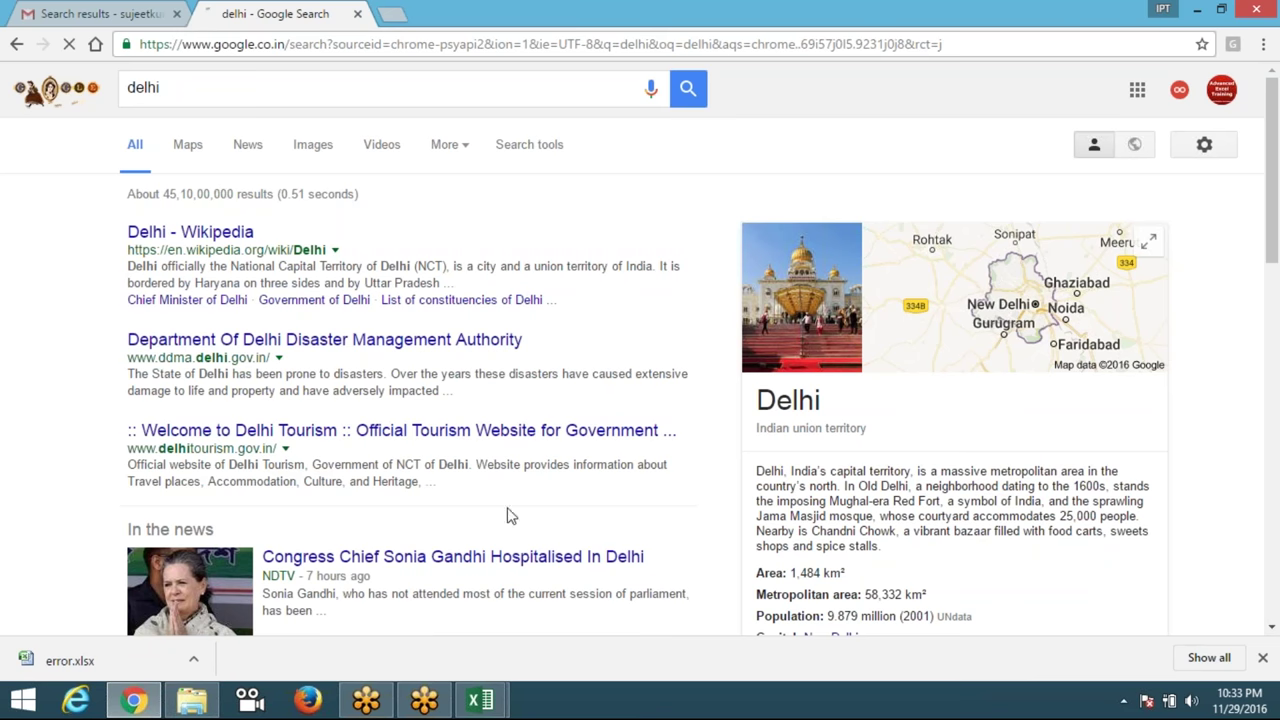
Clear All items from the Office Clipboard in Book2, then return to the browser.
left_click(479, 700)
left_click(446, 638)
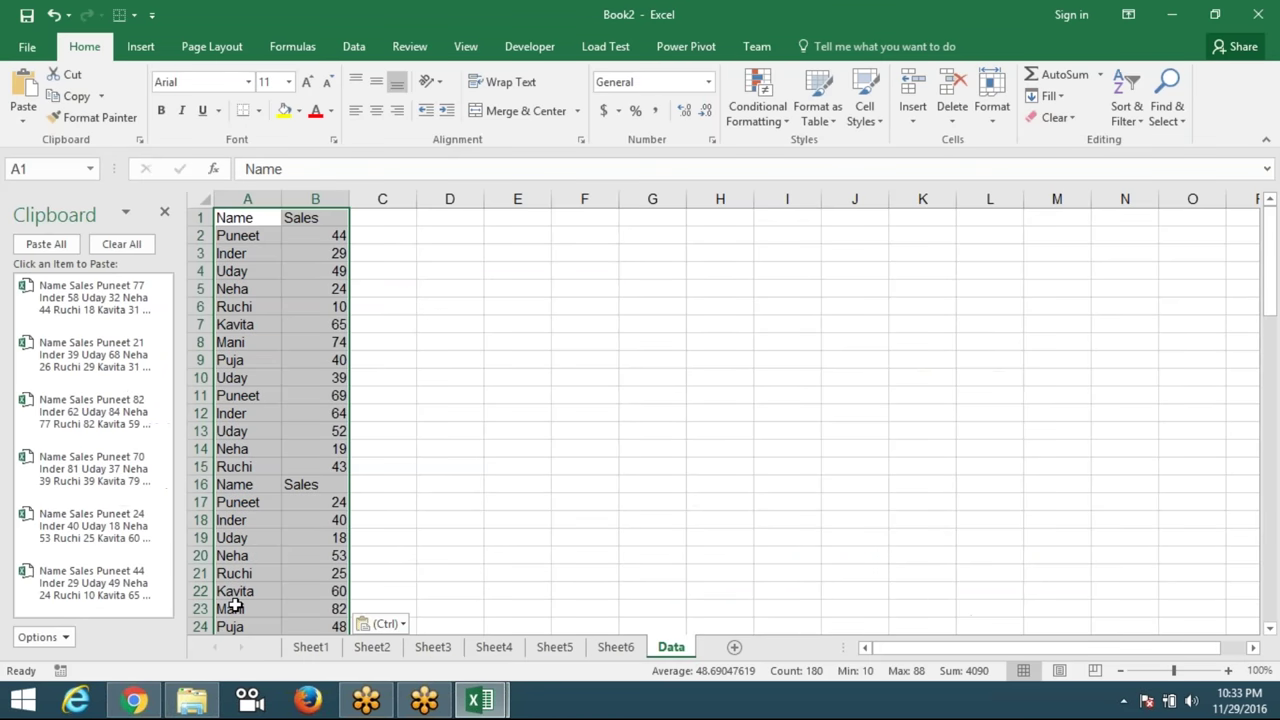
scroll(80, 240, "down", 20)
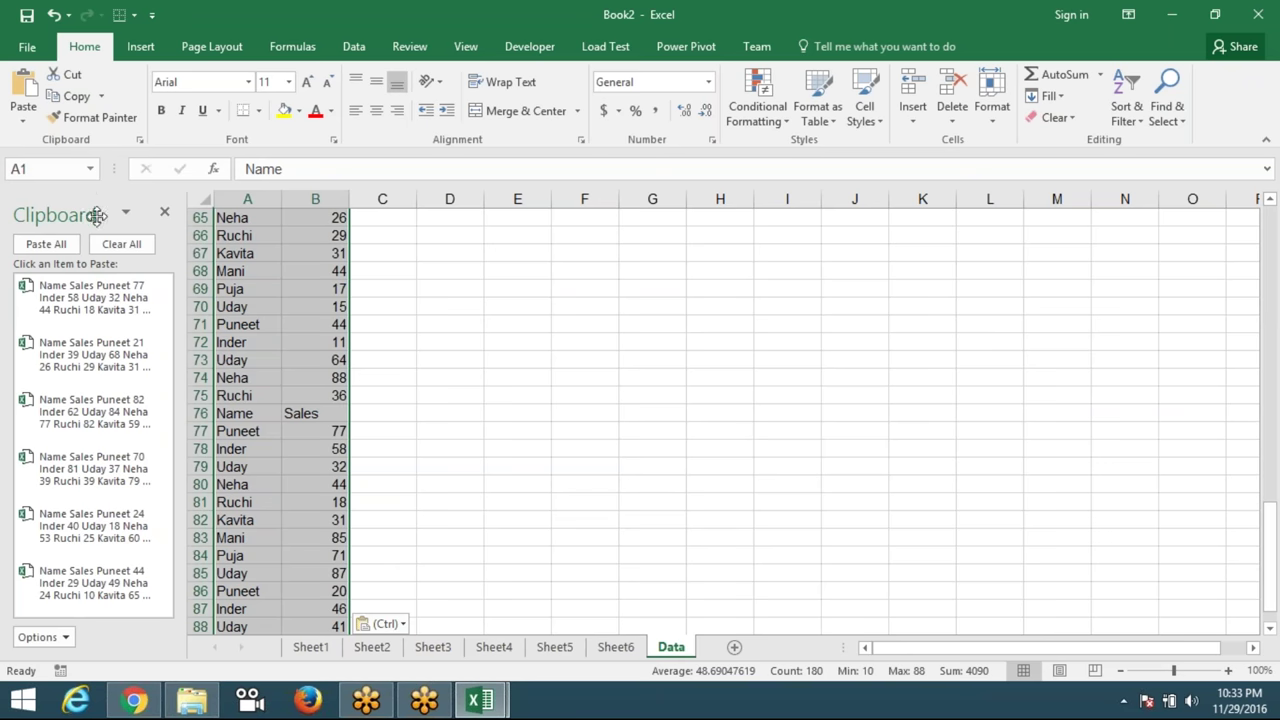
left_click(113, 258)
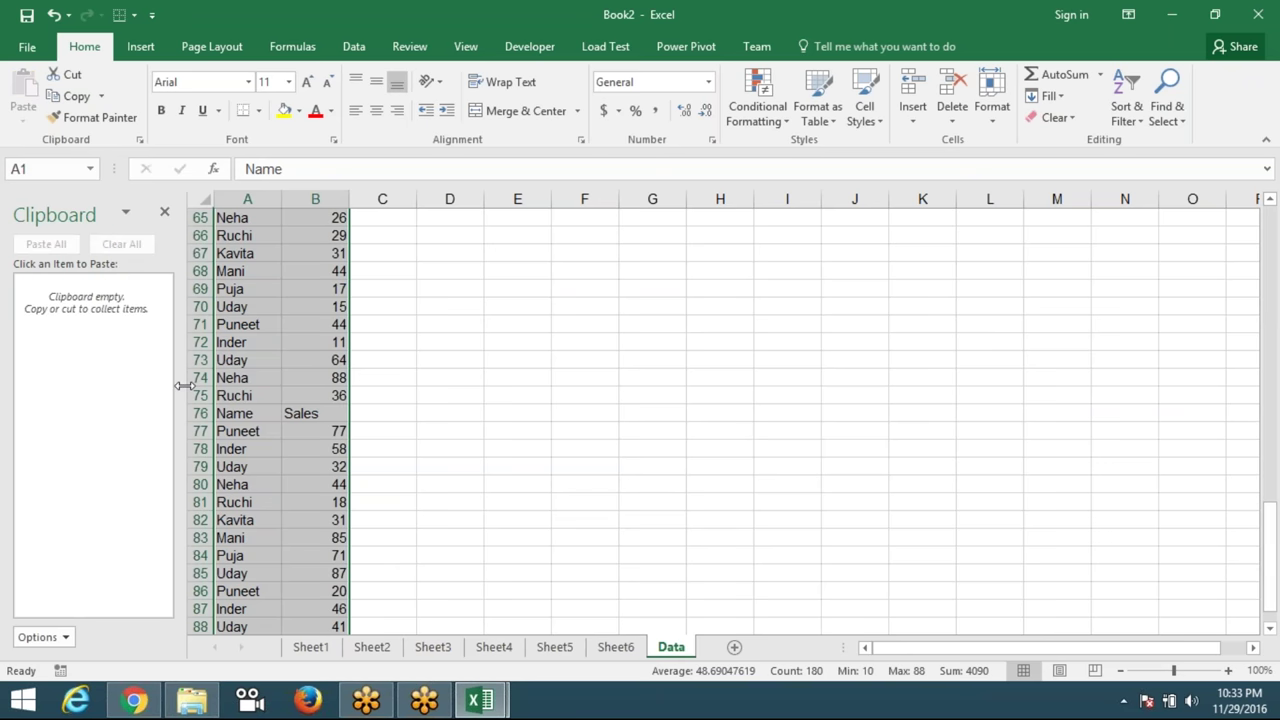
key("alt+Tab")
left_click_drag(125, 250, 327, 252)
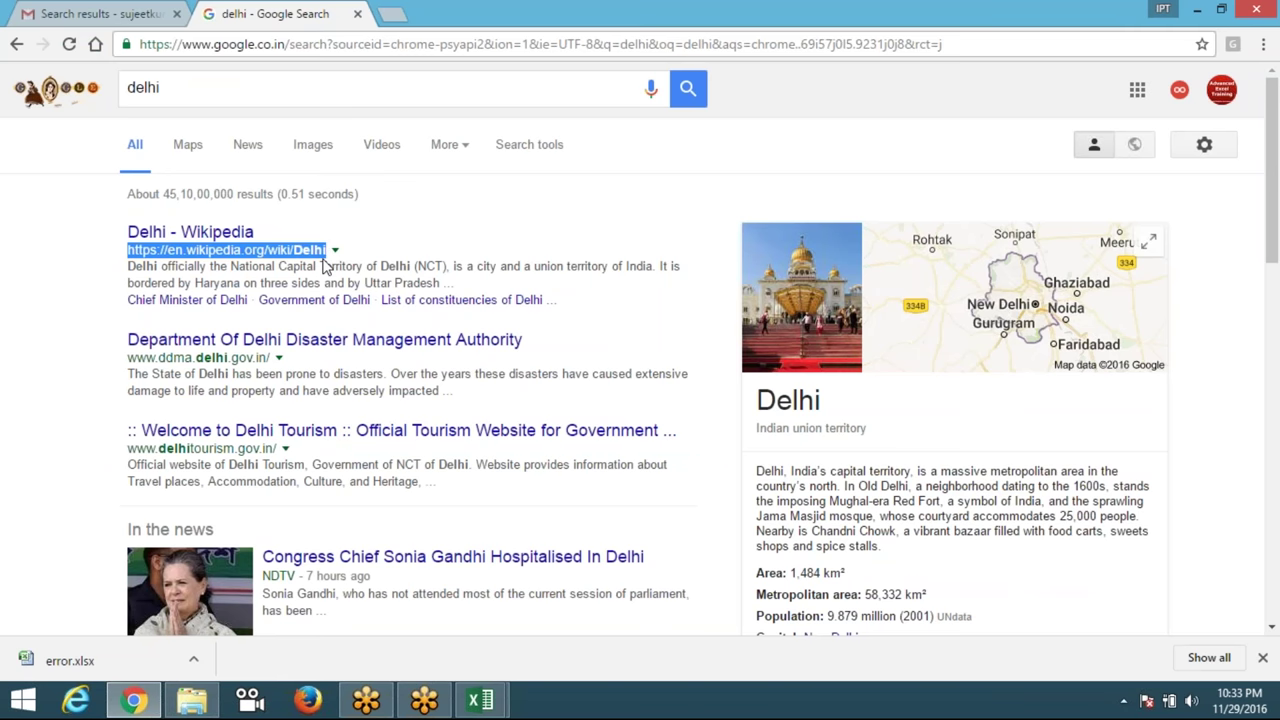
key("ctrl+c")
left_click_drag(127, 358, 270, 358)
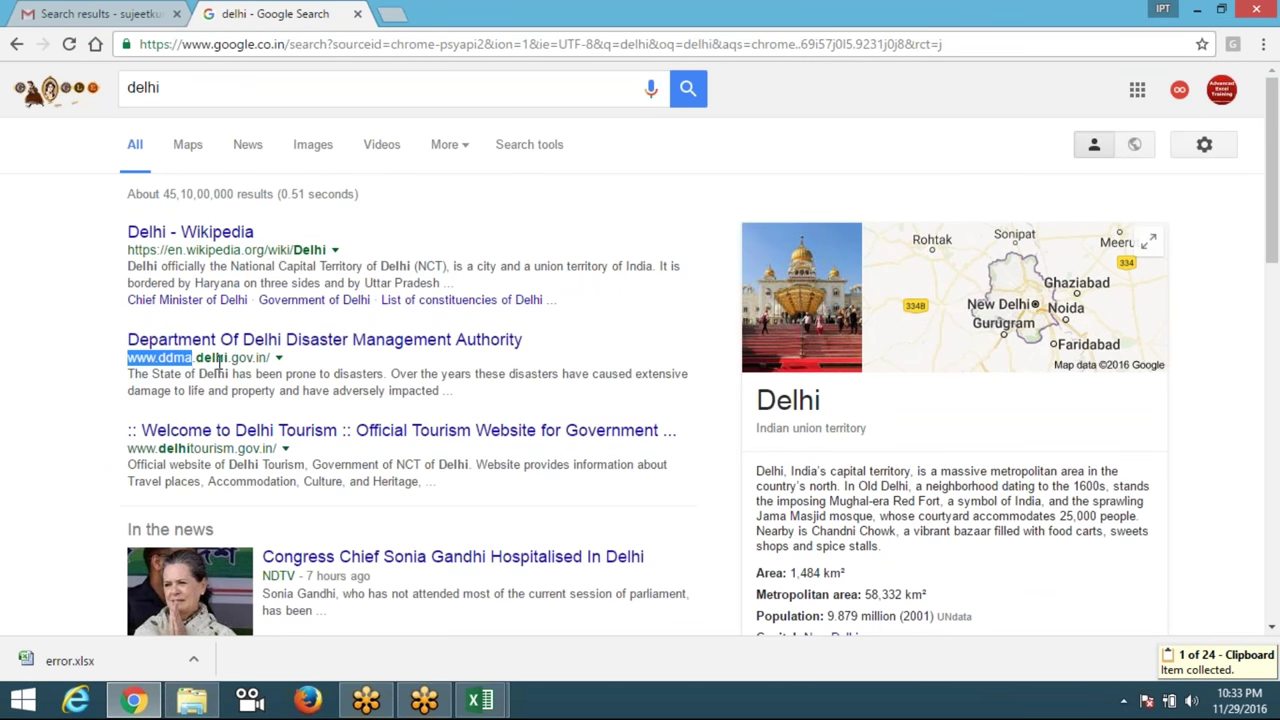
key("ctrl+c")
left_click_drag(127, 448, 273, 450)
key("ctrl+c")
scroll(275, 450, "down", 1)
scroll(275, 450, "down", 1)
scroll(275, 450, "down", 2)
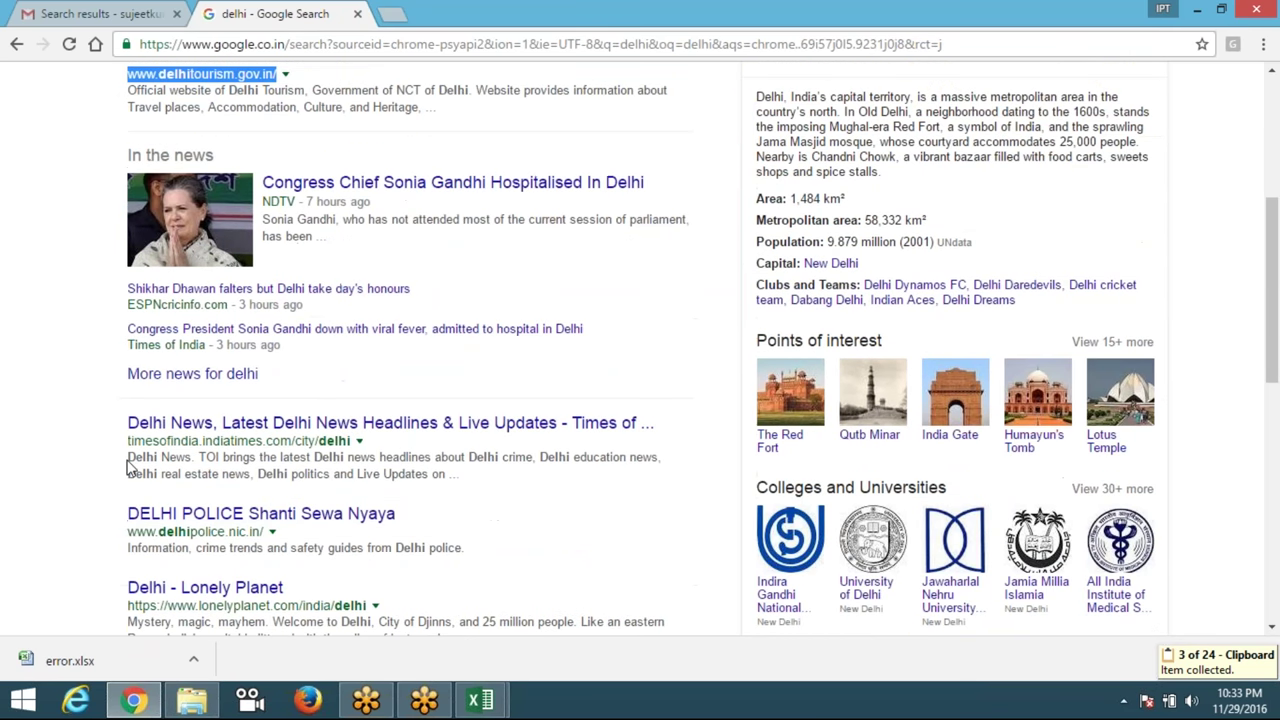
left_click_drag(120, 458, 287, 441)
left_click(113, 447)
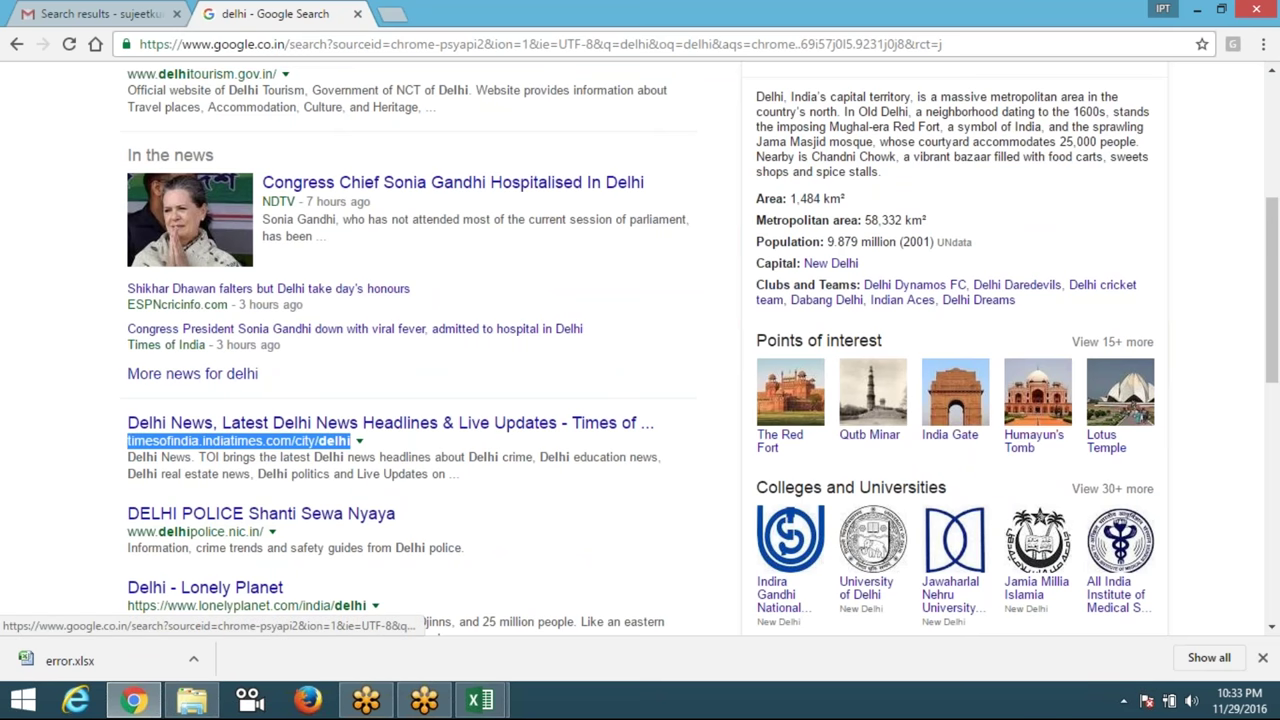
key("ctrl+c")
left_click_drag(128, 531, 296, 538)
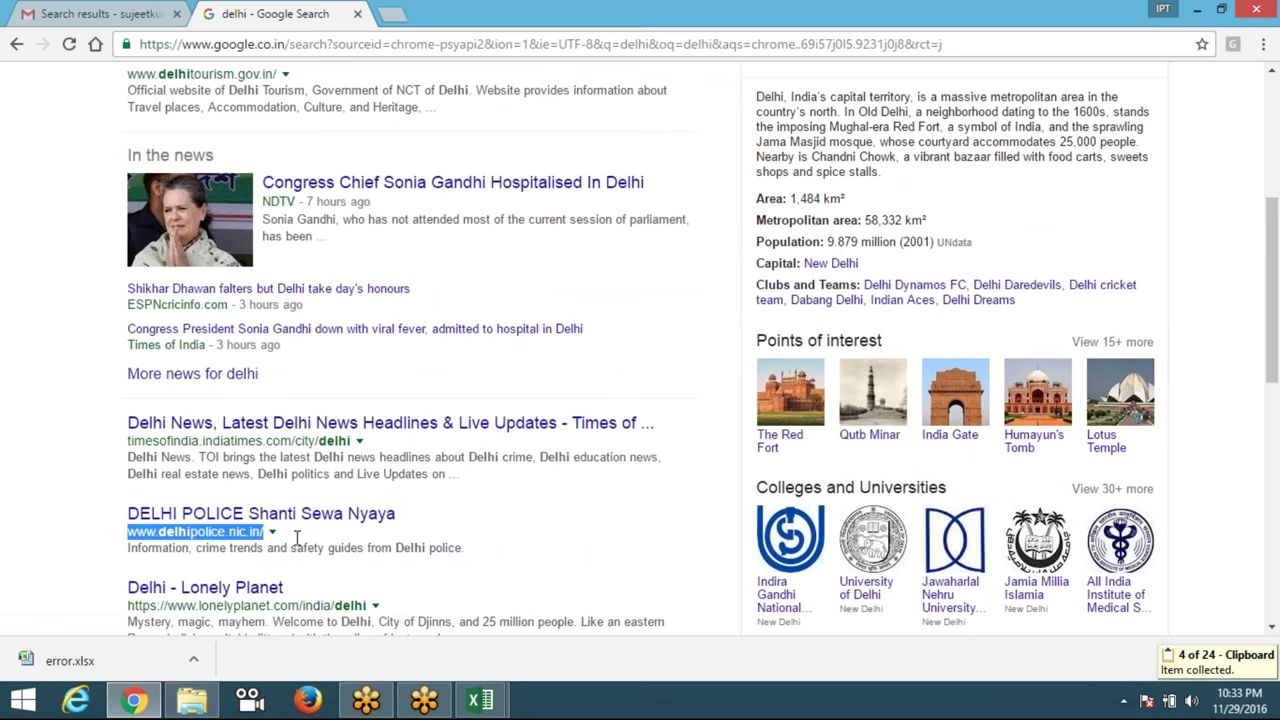
key("ctrl+c")
left_click(480, 700)
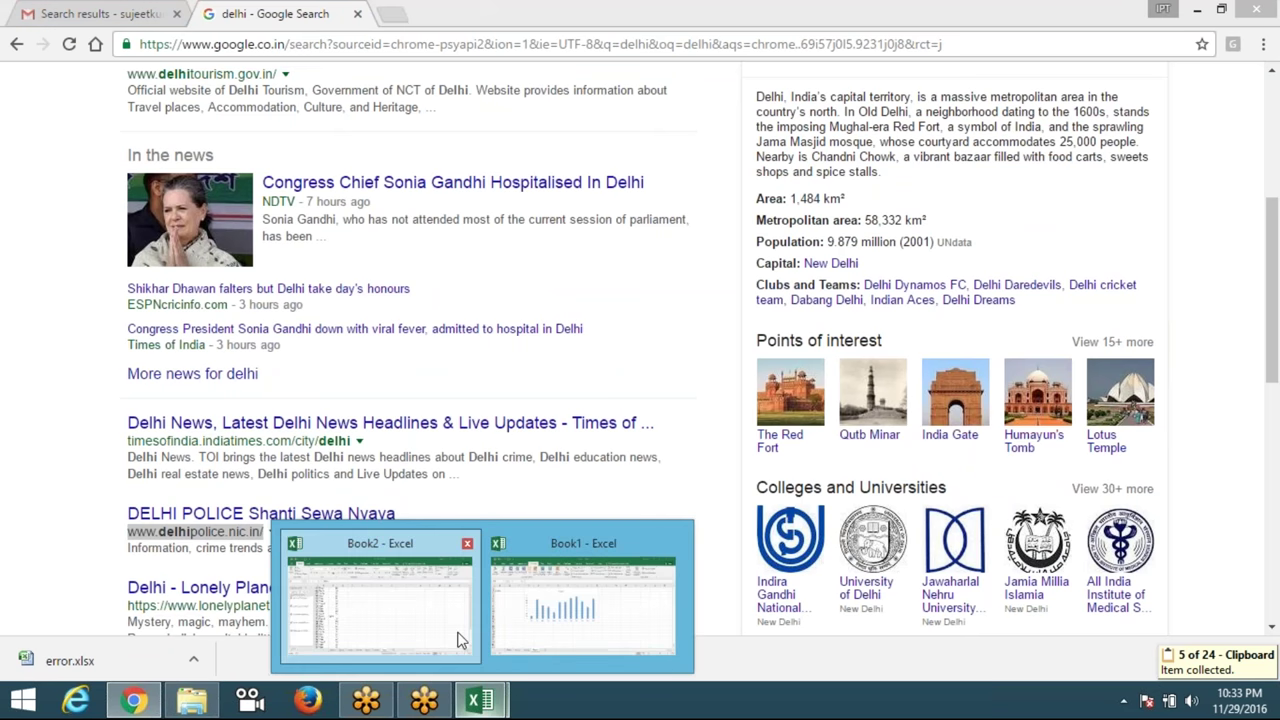
Paste All five Delhi addresses into F70:F74 of Book2, then clear the Office Clipboard.
left_click(461, 640)
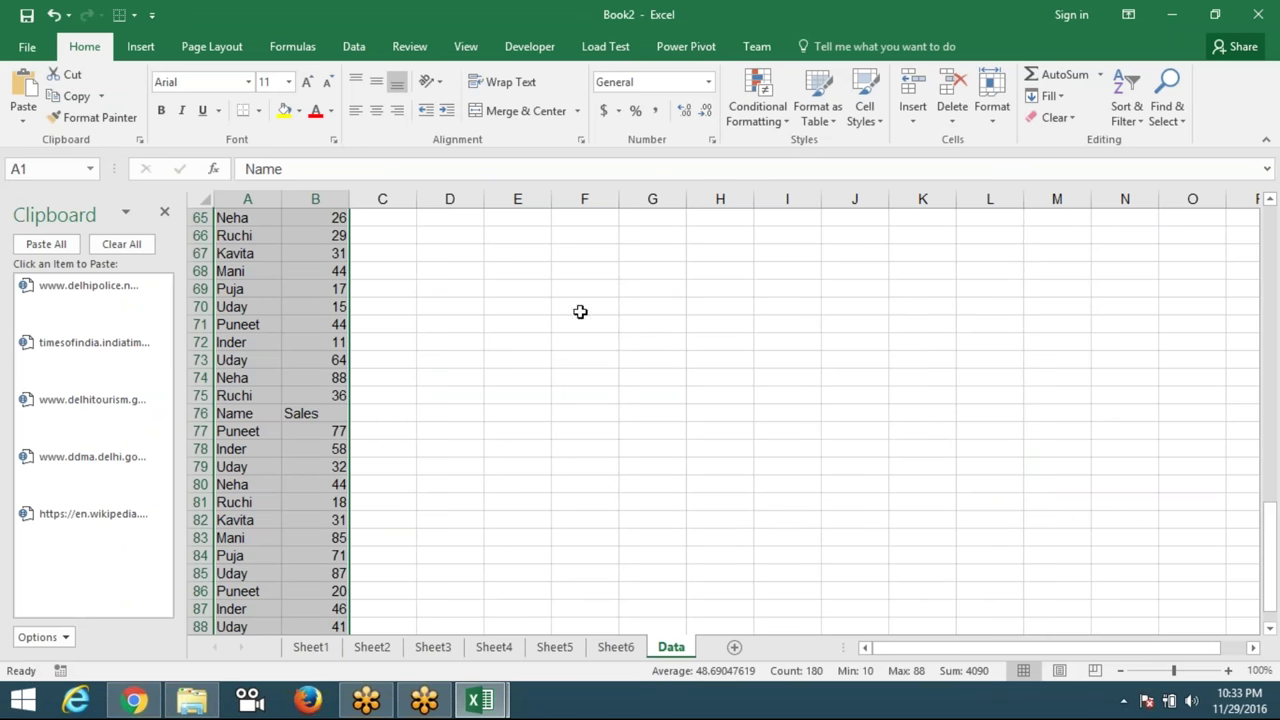
left_click(573, 314)
left_click(55, 250)
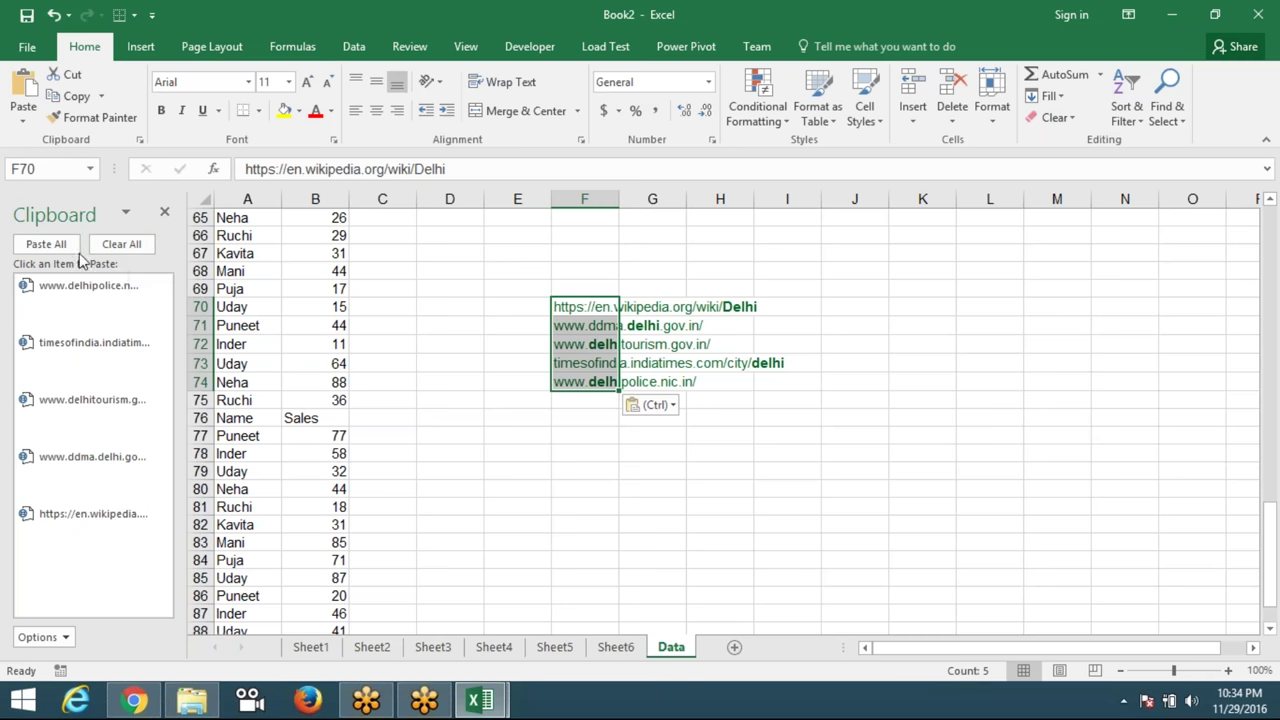
left_click(120, 251)
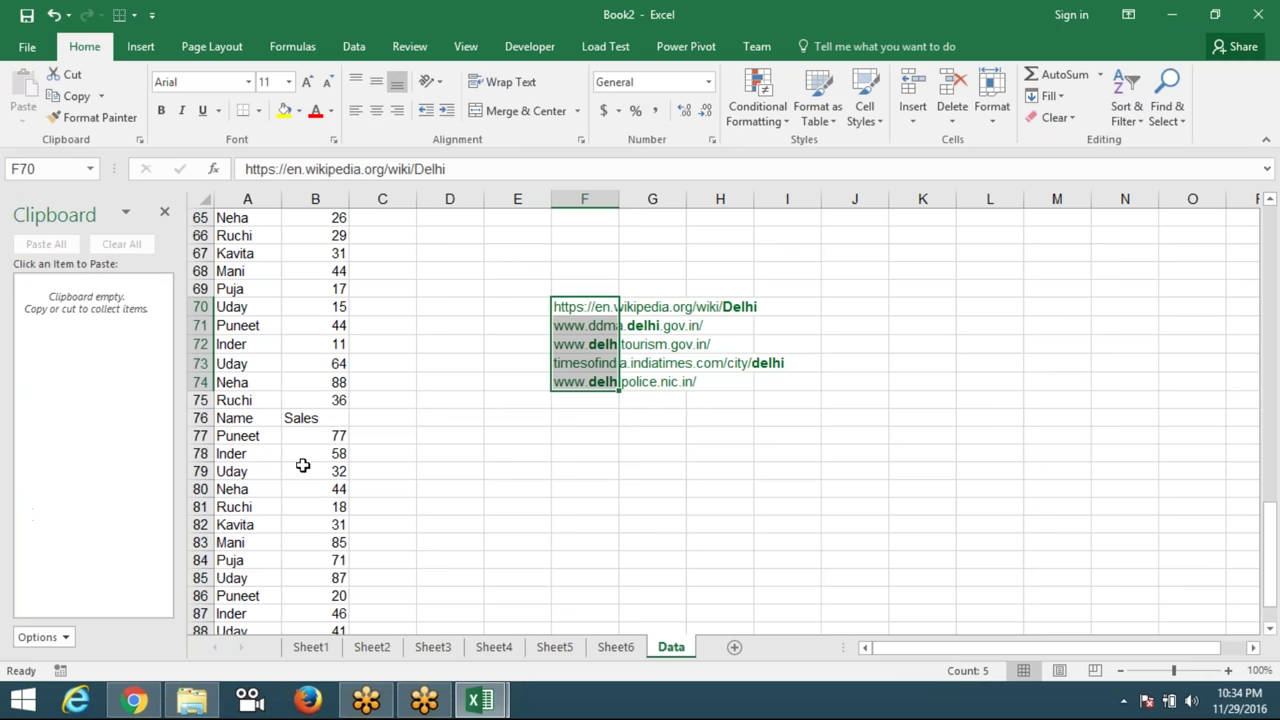
left_click(588, 418)
key("alt+Tab")
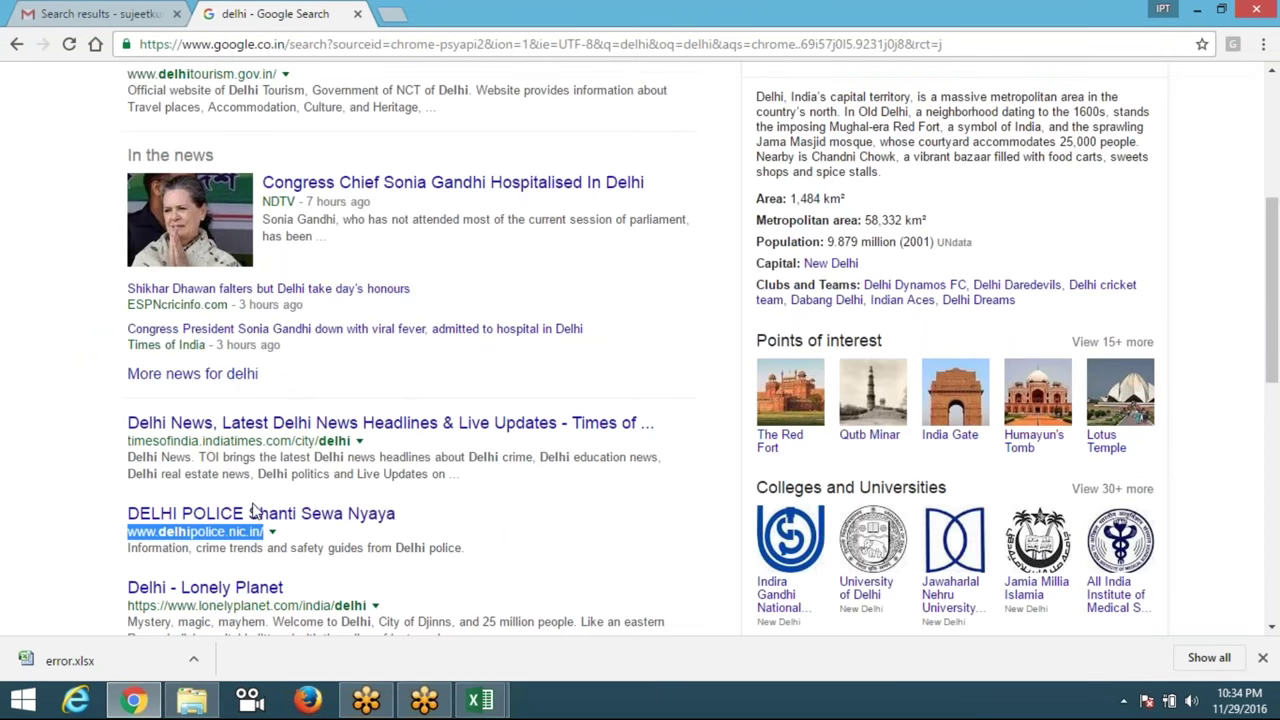
key("ctrl+c")
key("alt+Tab")
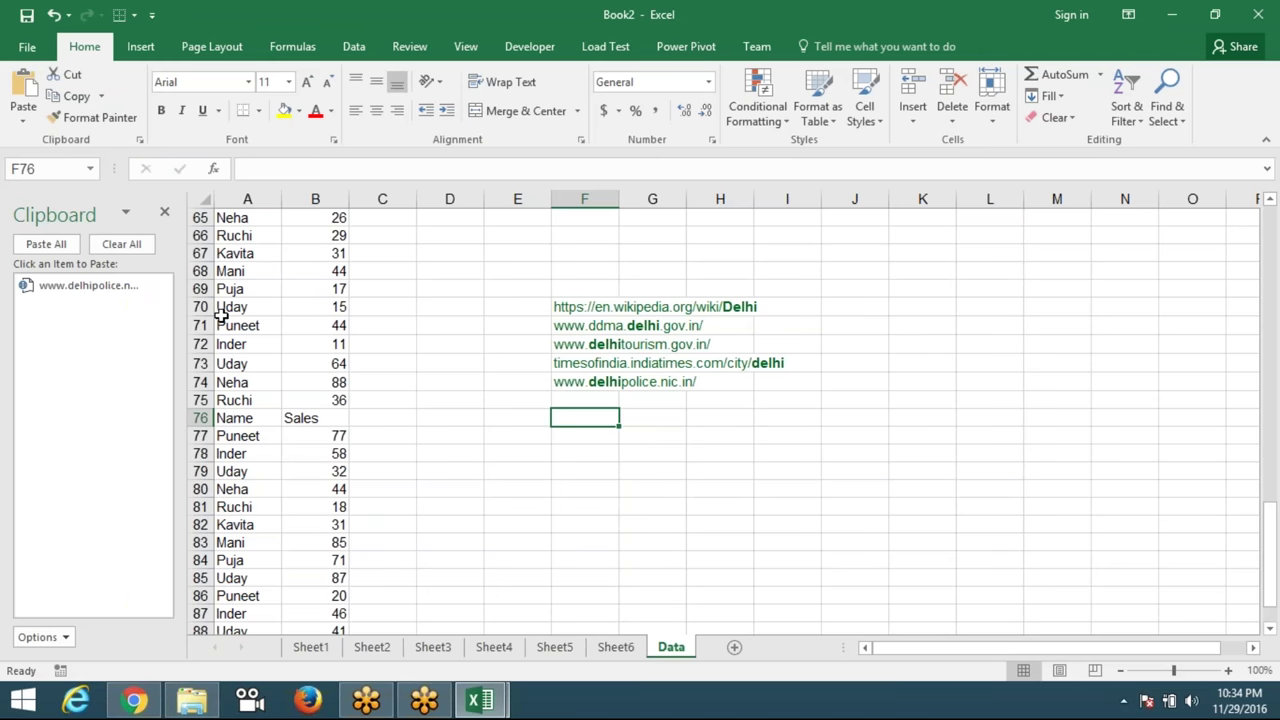